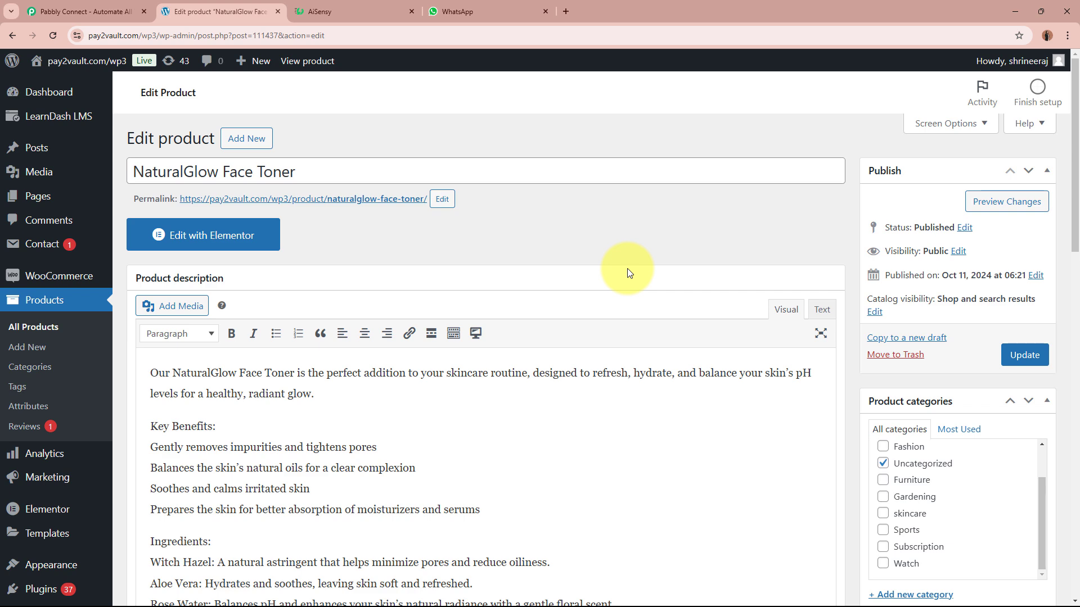
Compare the AiSensy send_order_notification template preview with the NaturalGlow Face Toner product page.
left_click(368, 20)
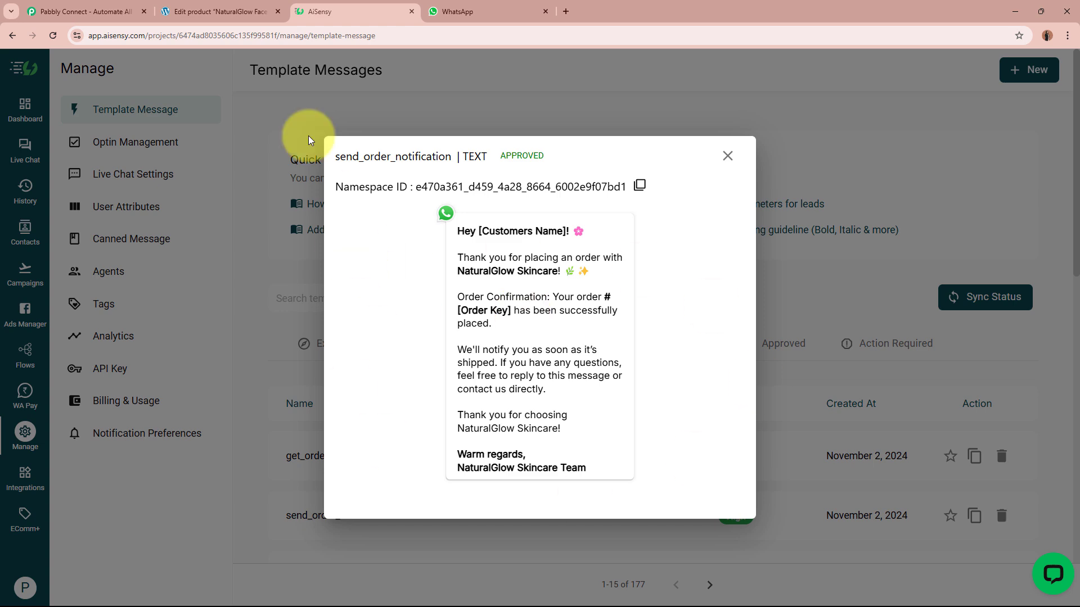
left_click(186, 12)
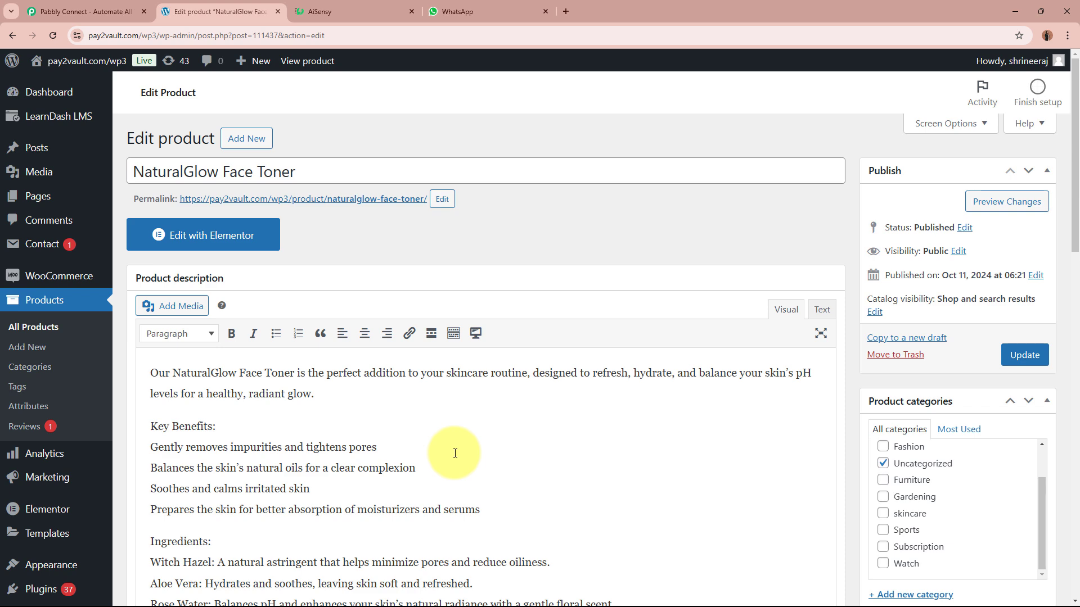
left_click(348, 20)
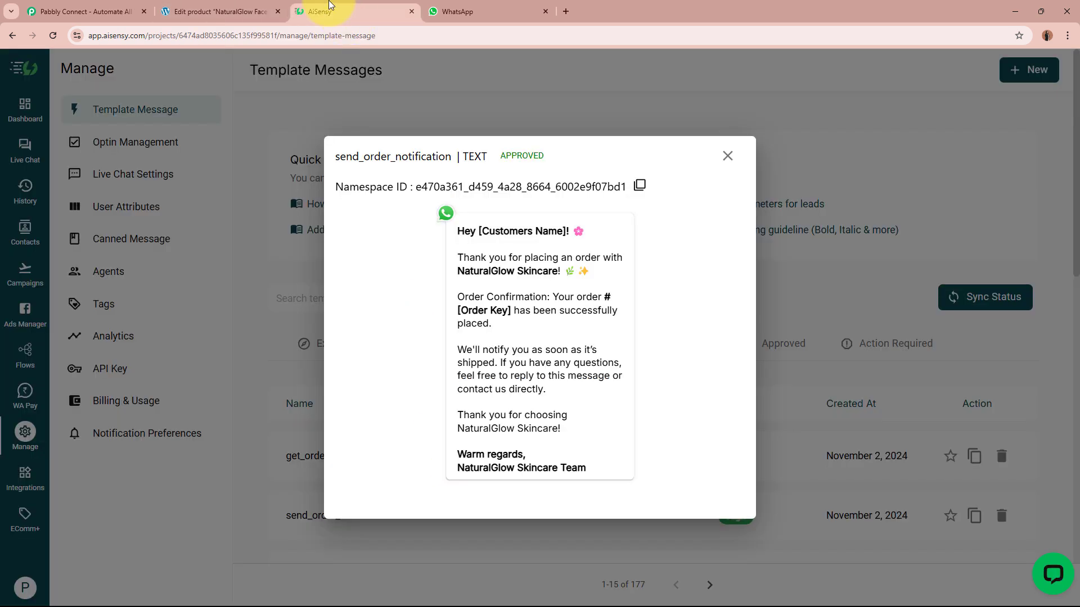
left_click(200, 11)
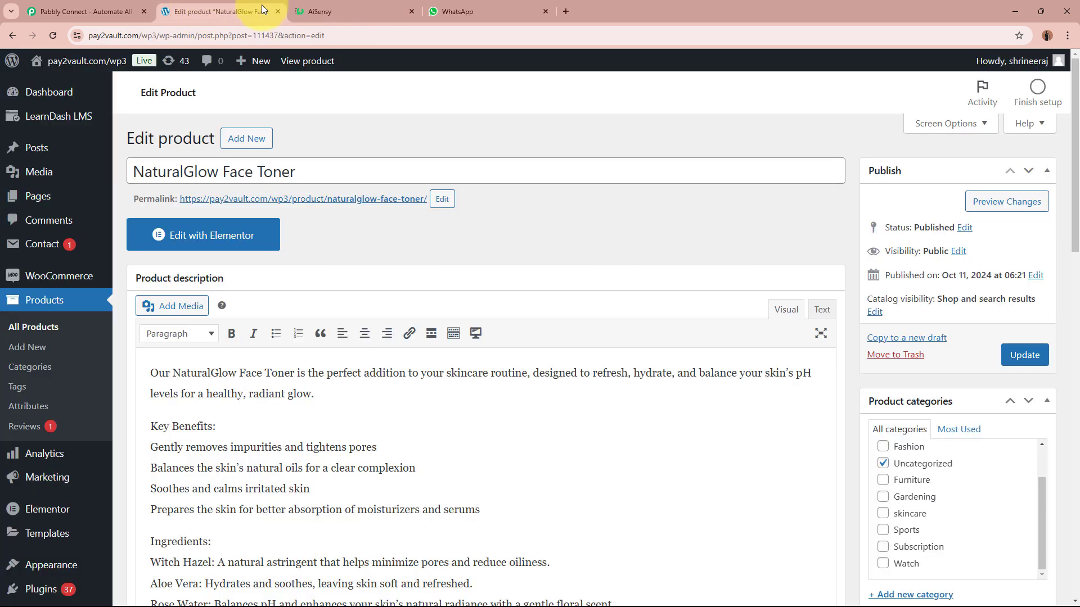
left_click(353, 11)
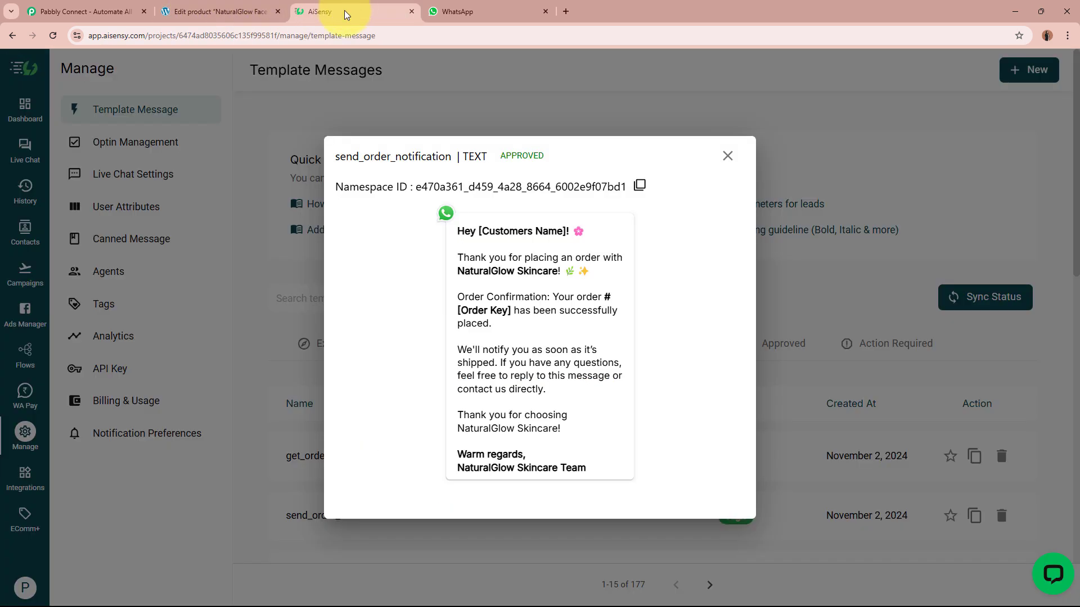
left_click(182, 7)
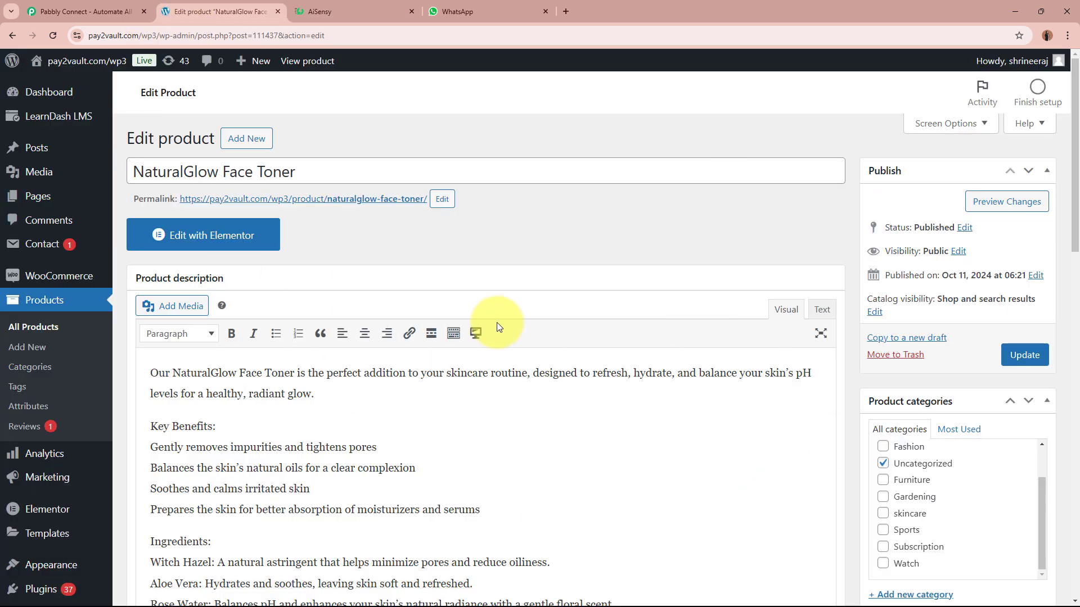
left_click(340, 10)
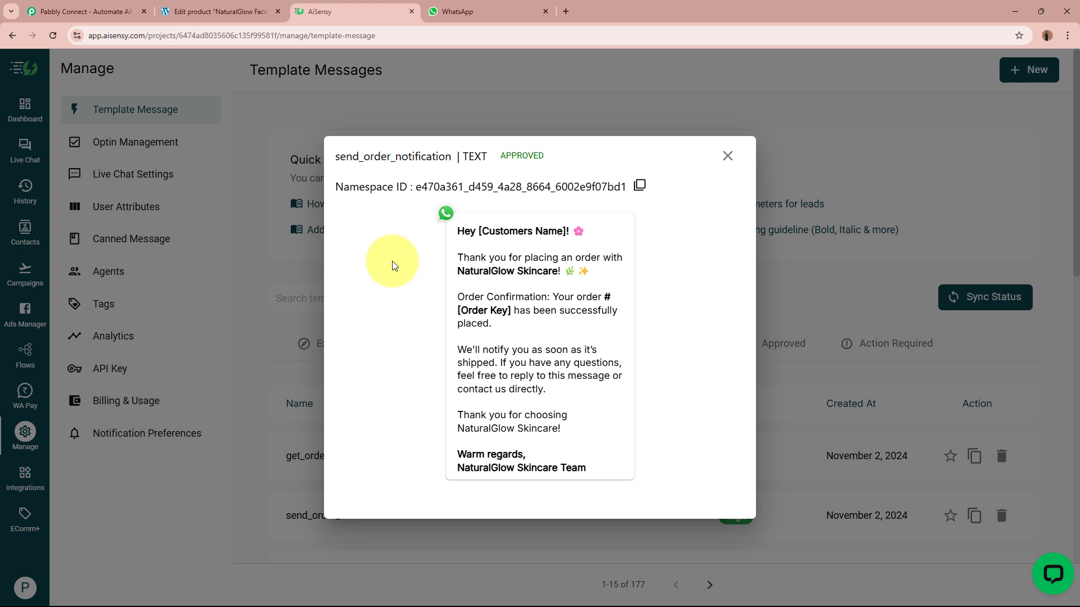
Glance at the WhatsApp conversation, then bring up the Pabbly Connect website.
left_click(478, 10)
left_click(217, 7)
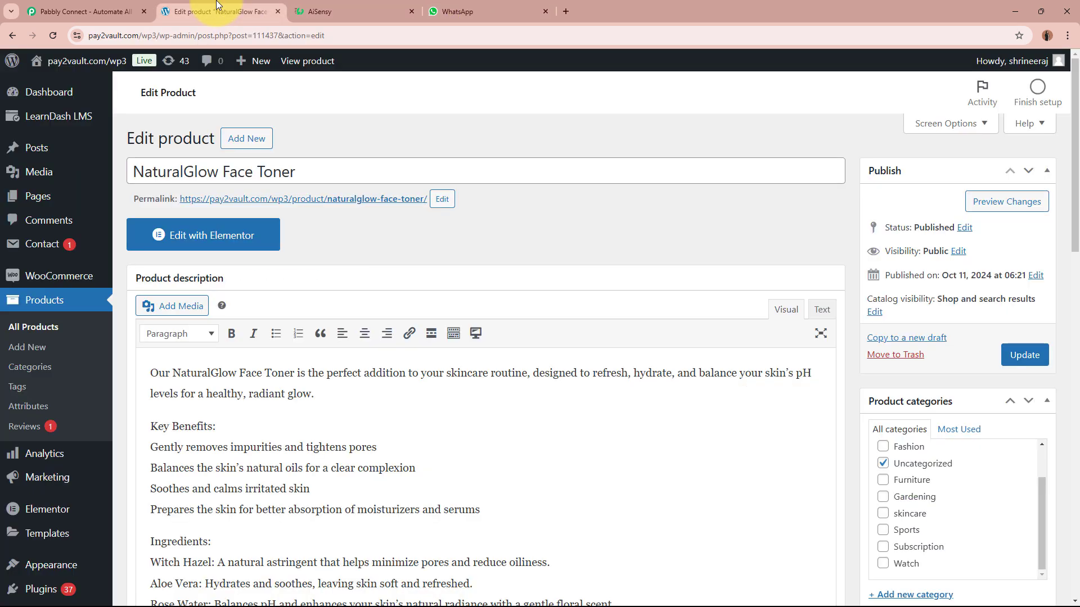
left_click(84, 11)
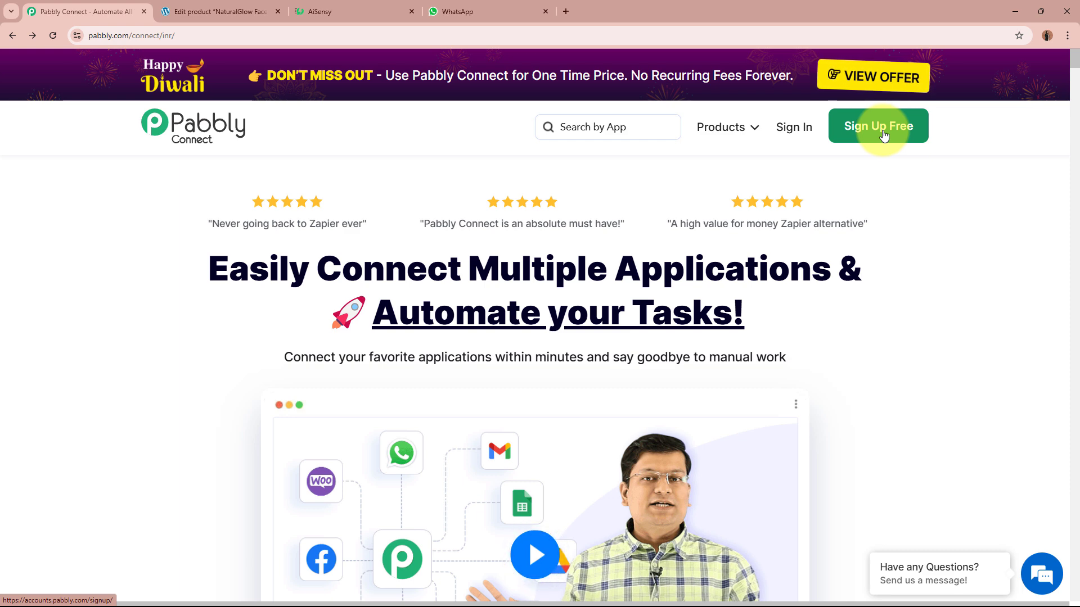
Sign in to Pabbly and launch Pabbly Connect from the All Pabbly Apps page.
left_click(795, 131)
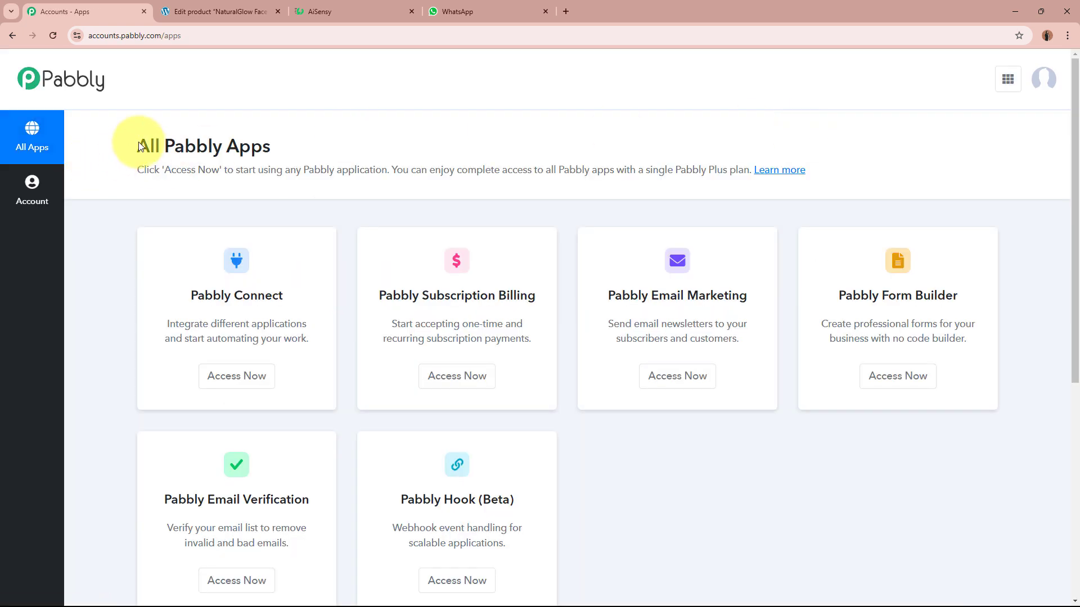
left_click_drag(137, 146, 293, 146)
left_click(303, 145)
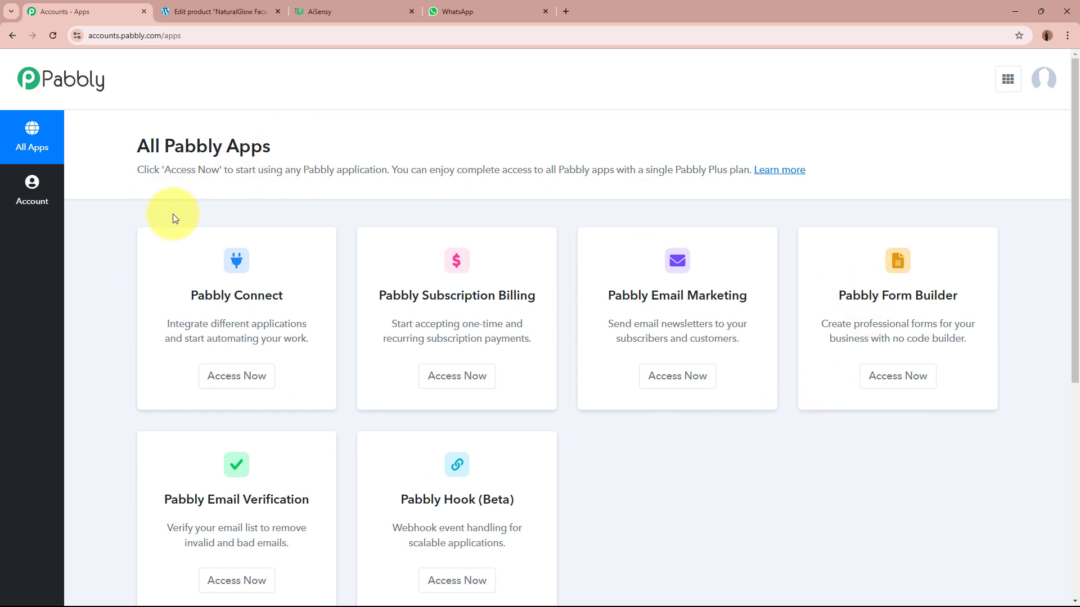
left_click_drag(197, 295, 291, 299)
left_click(291, 297)
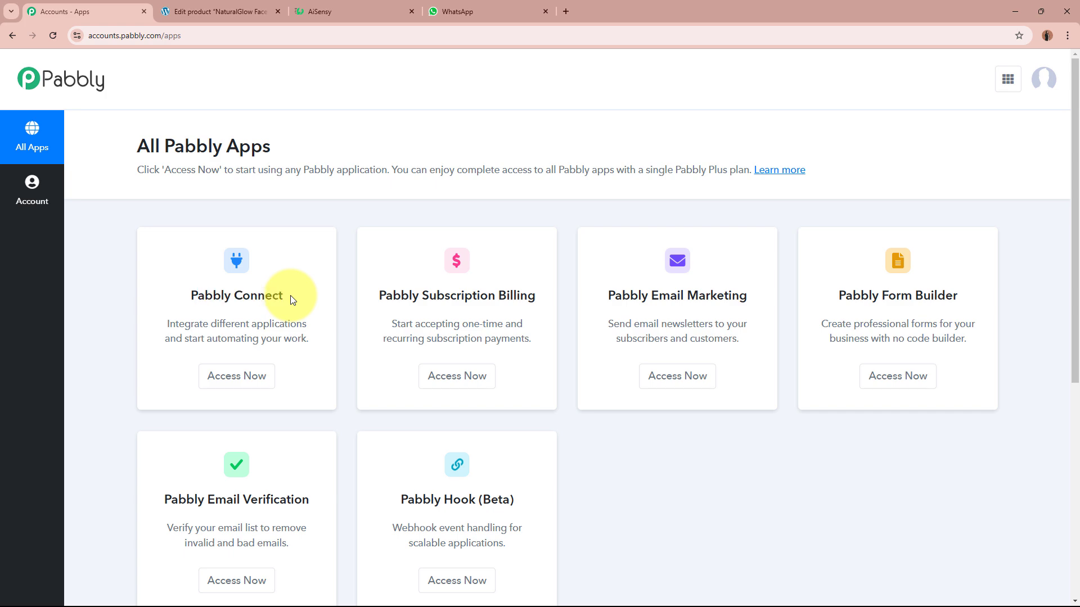
left_click(257, 376)
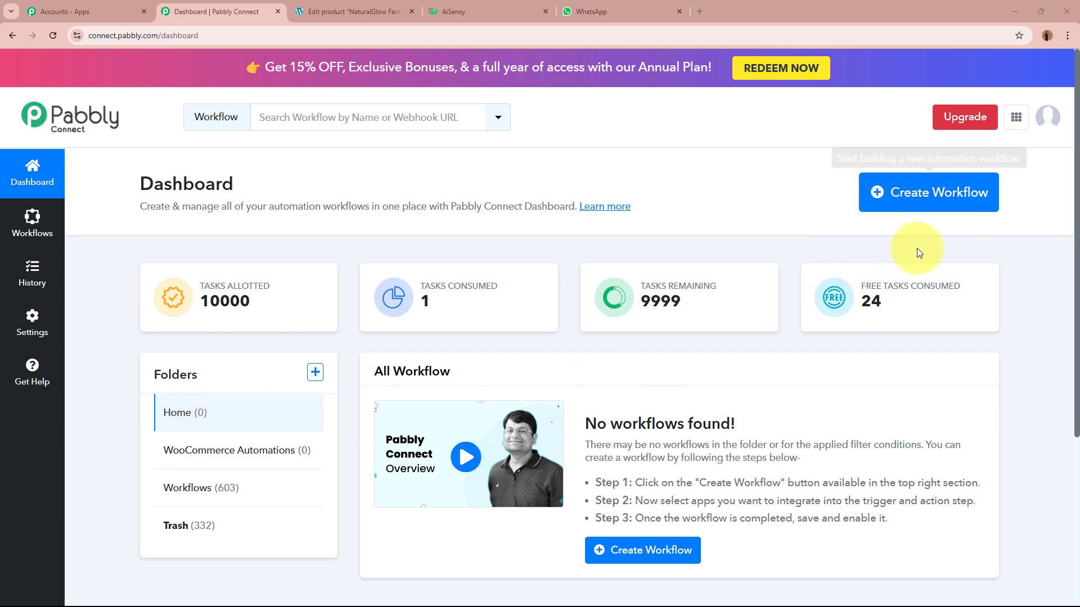
Start a new workflow named 'Send & Get WhatsApp Message for WooCommerce Orders'.
left_click(945, 201)
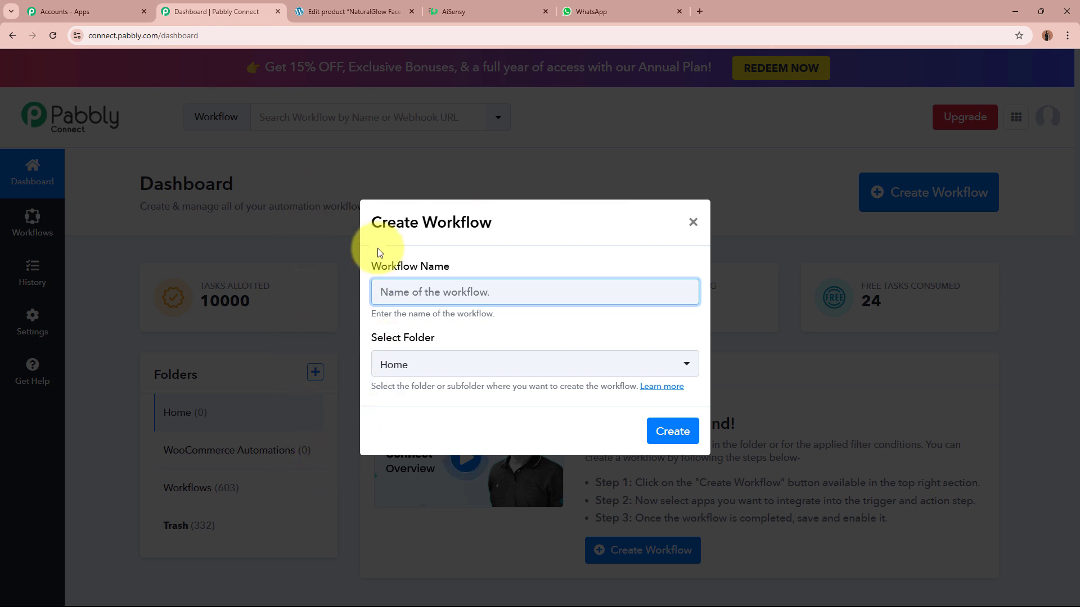
left_click_drag(369, 266, 458, 287)
left_click_drag(361, 338, 457, 342)
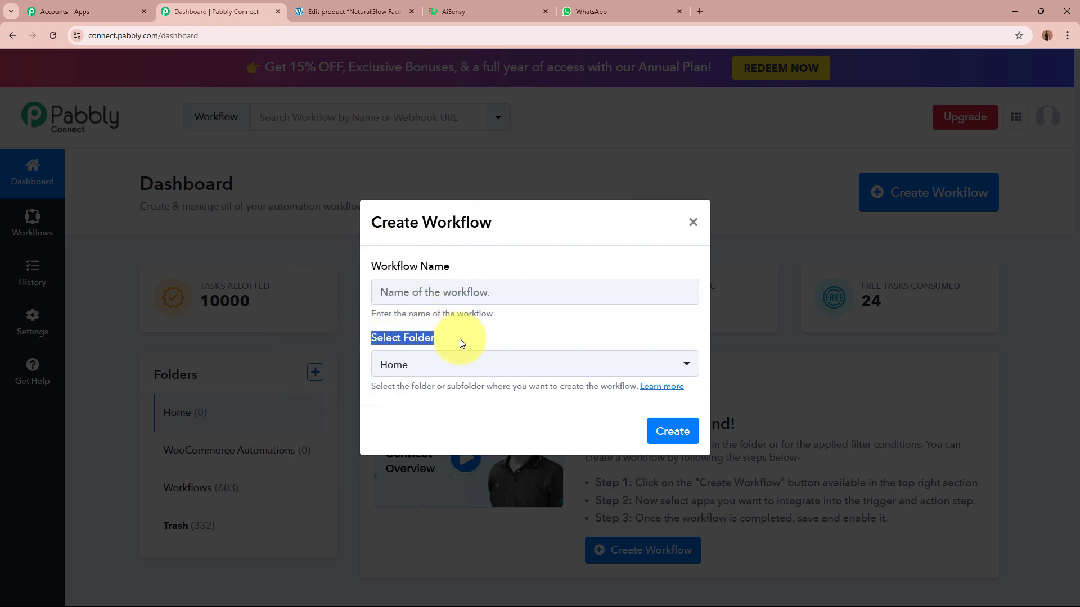
left_click(466, 293)
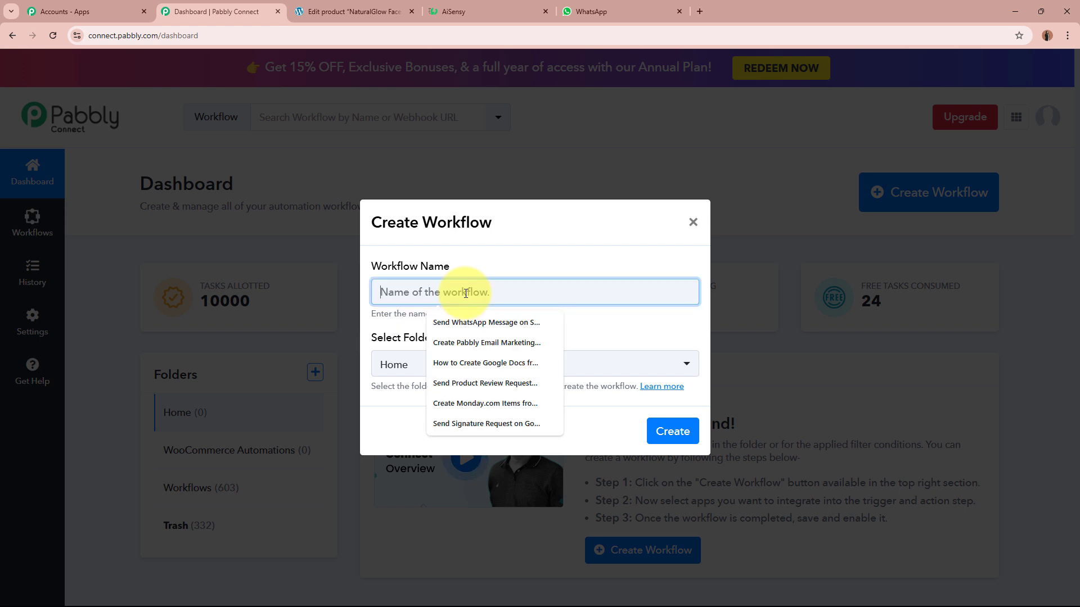
type("Send & Get WhatsApp Message for WooCommerce Orders")
left_click_drag(386, 292, 622, 292)
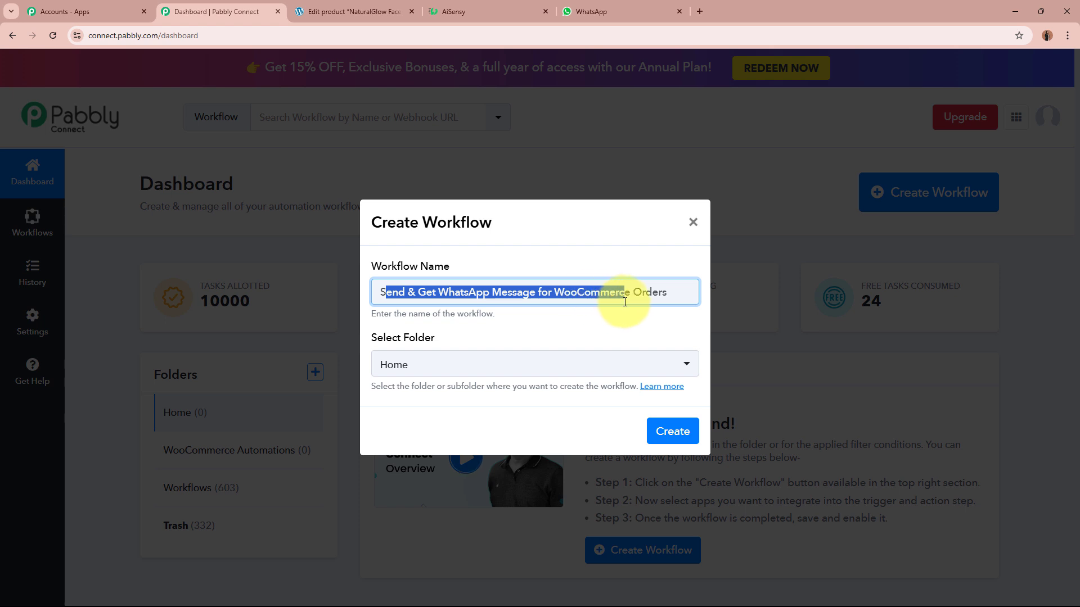
left_click(607, 343)
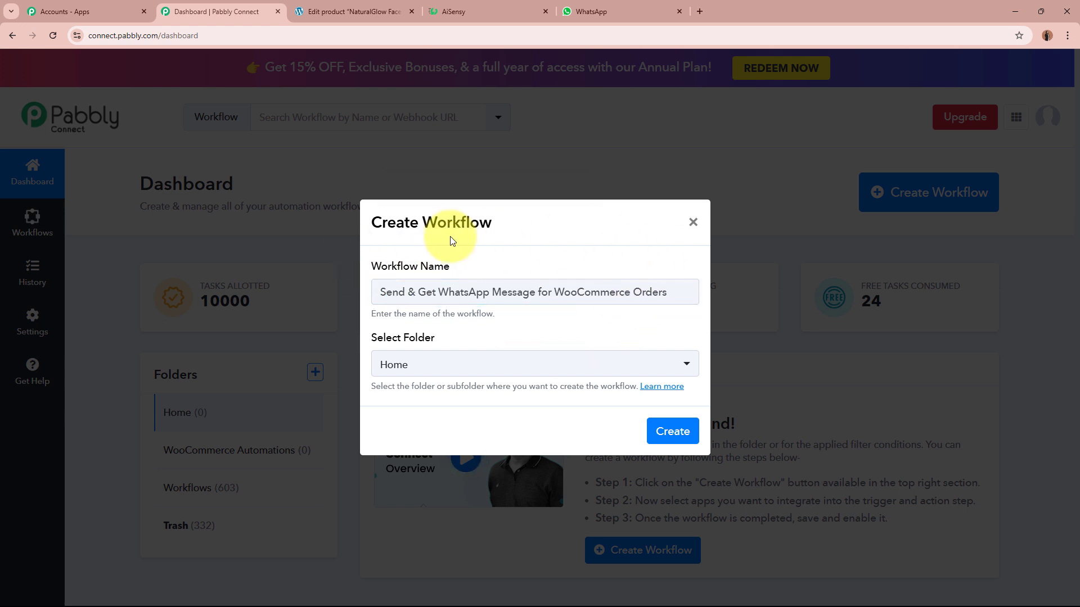
Place the workflow in the WooCommerce Automations folder and create it.
left_click_drag(372, 339, 449, 340)
left_click(449, 339)
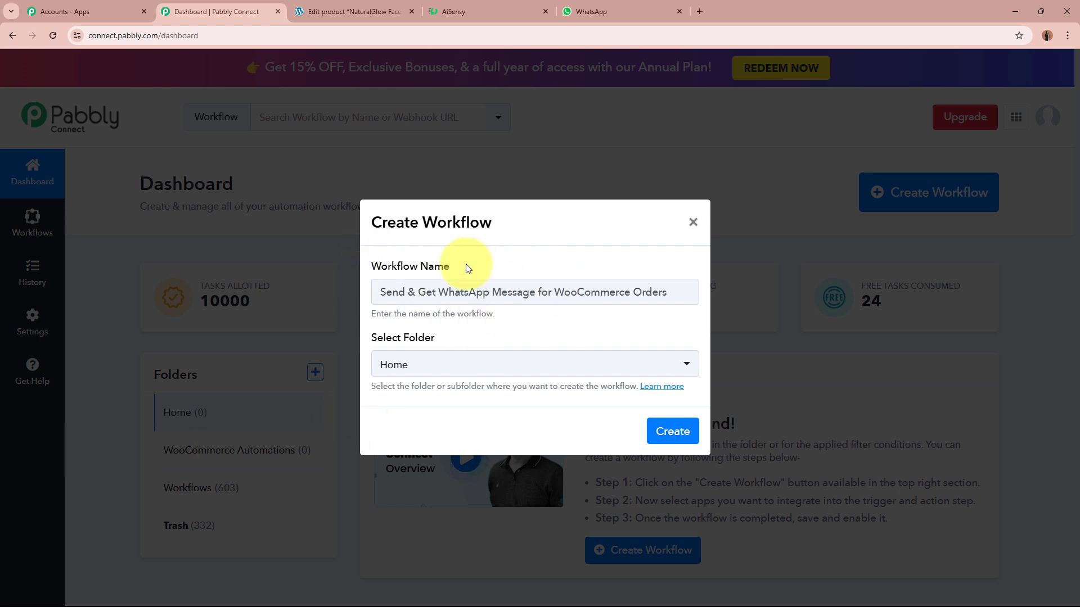
left_click(458, 365)
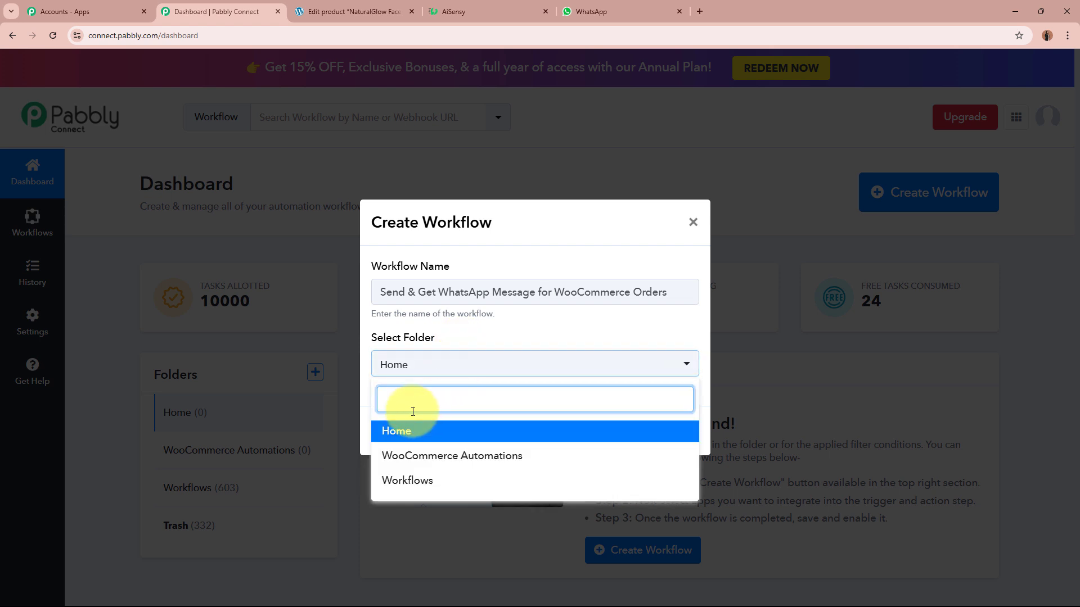
left_click(510, 456)
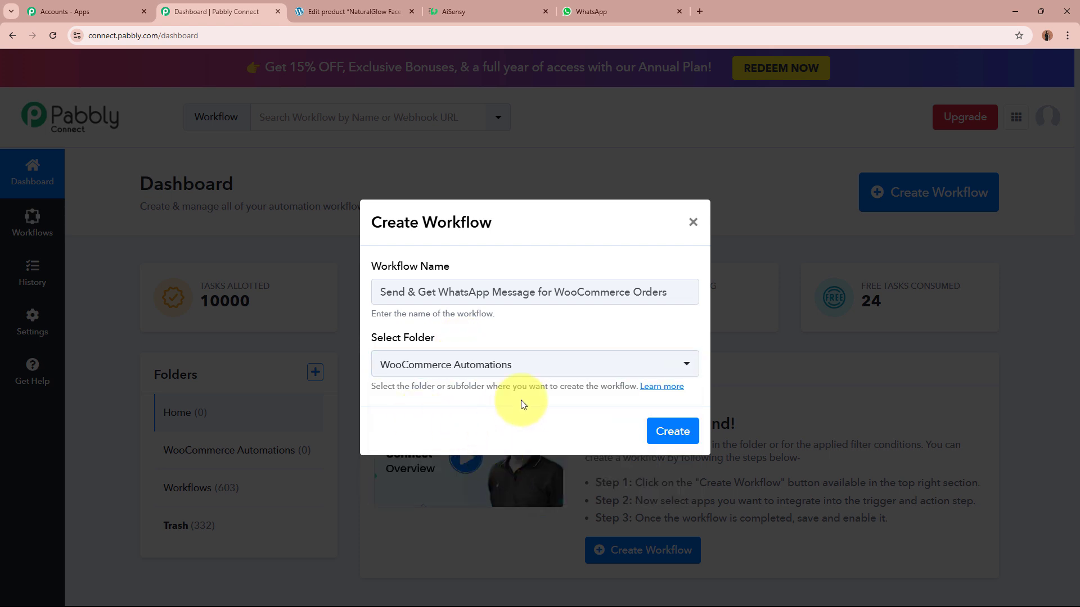
left_click_drag(385, 292, 669, 301)
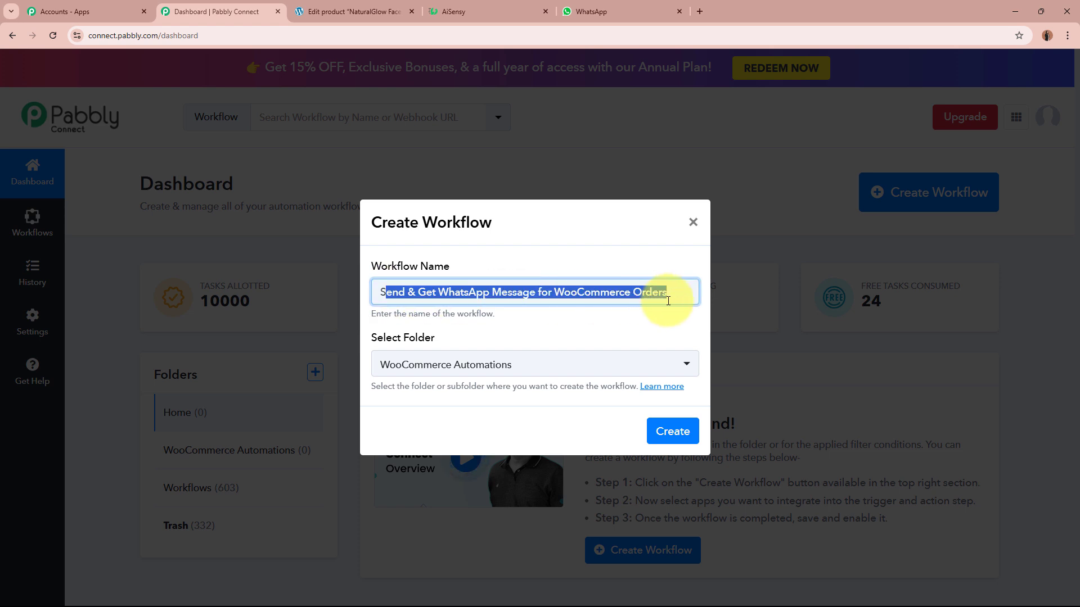
left_click(634, 326)
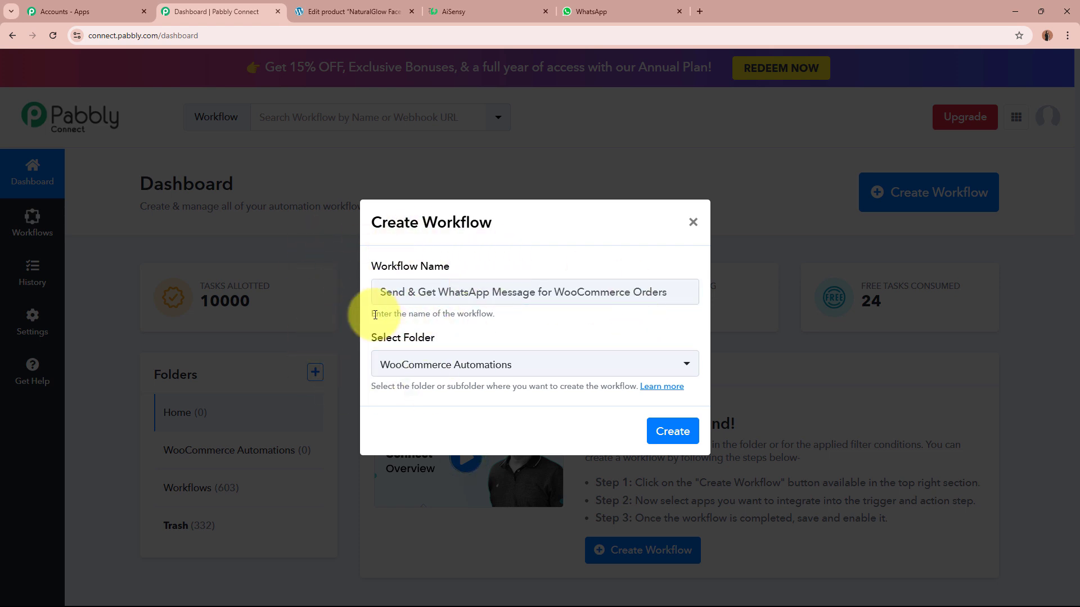
left_click(672, 431)
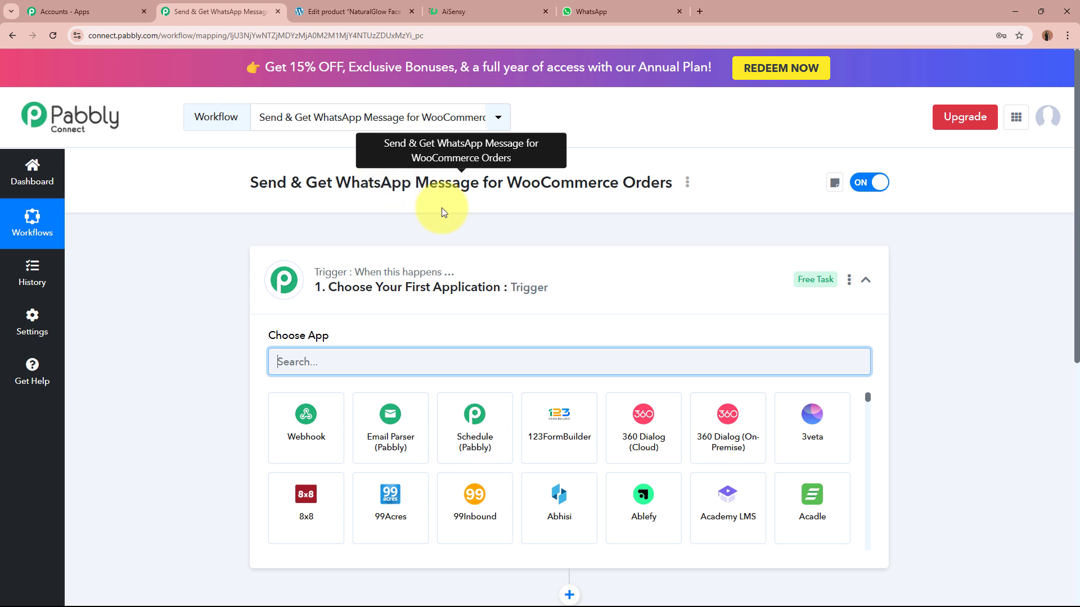
Search 'Woo' and choose WooCommerce as the trigger app.
left_click(646, 292)
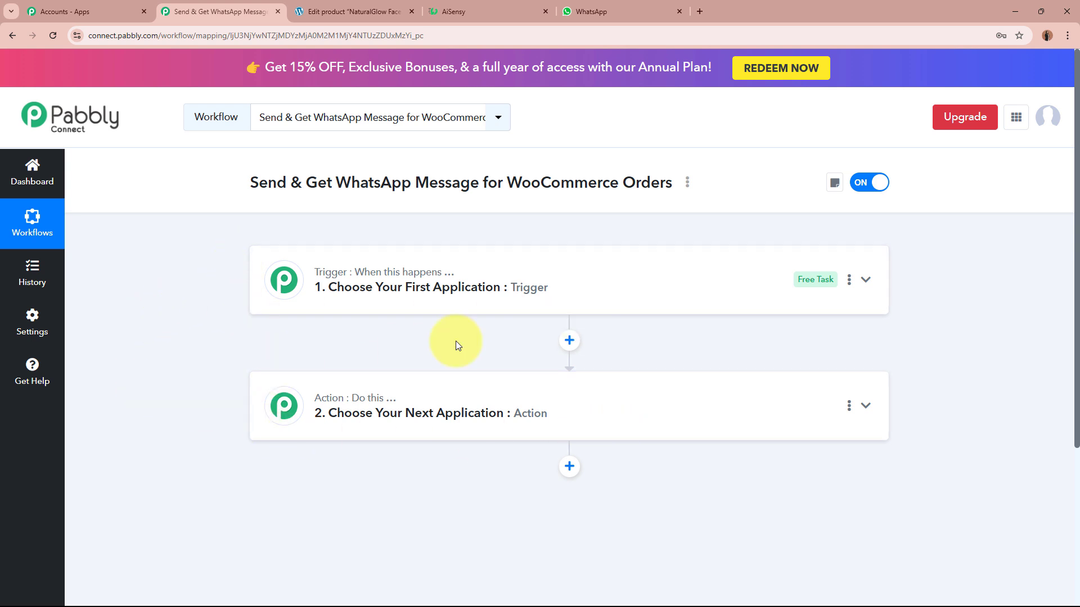
left_click(692, 276)
left_click(605, 359)
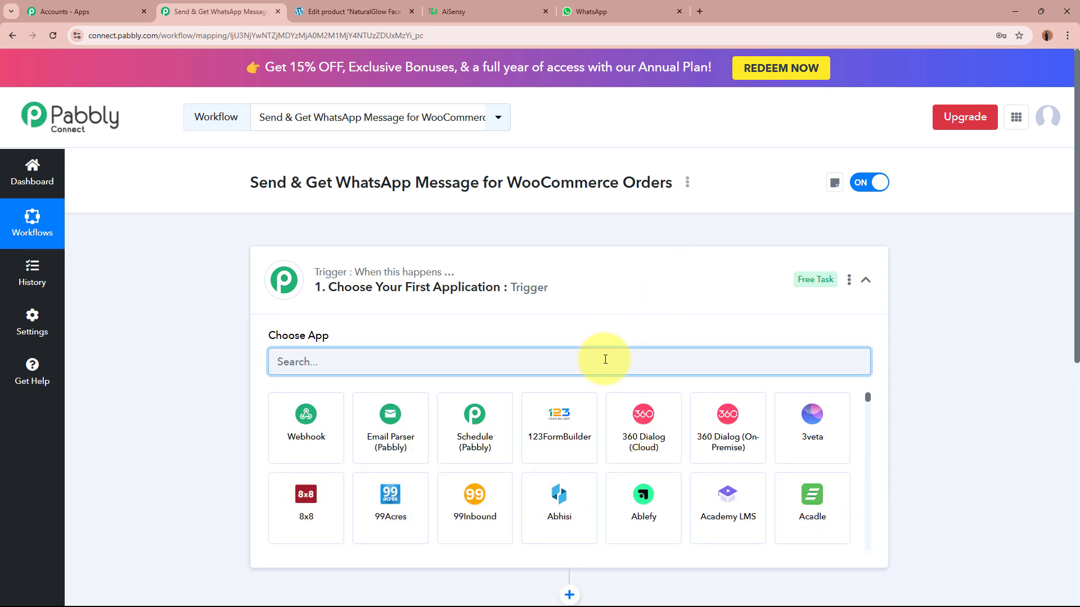
type("Woo")
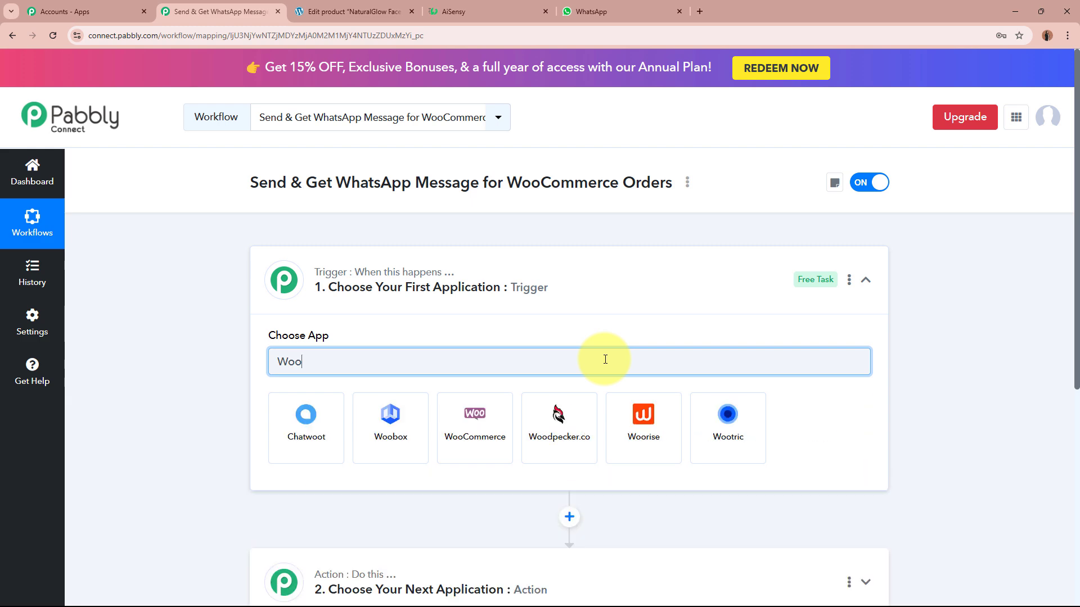
left_click(473, 428)
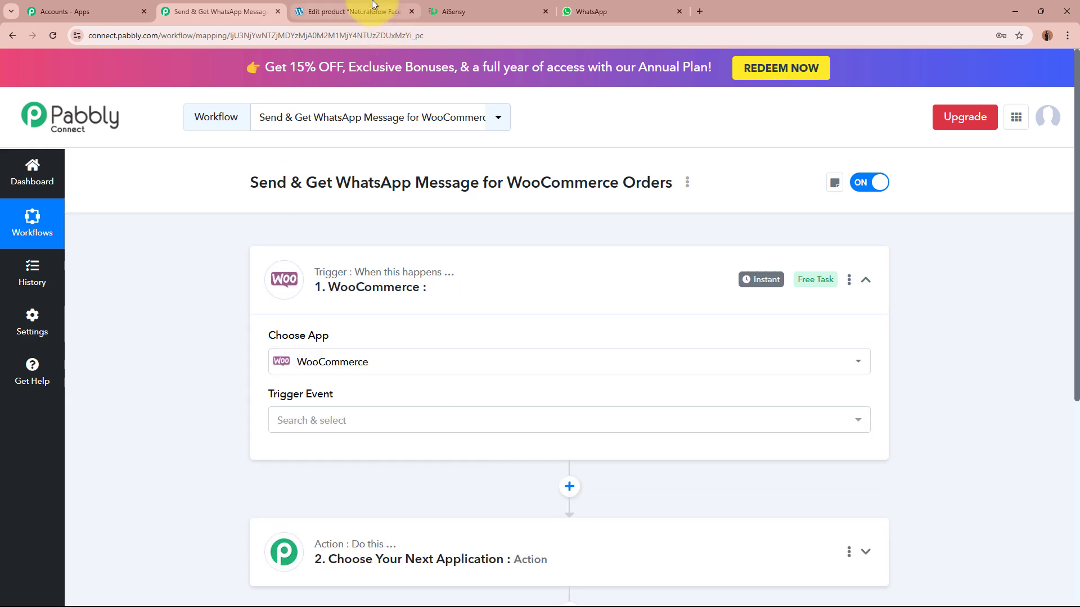
Check the WordPress product page, then return to the Pabbly workflow editor.
left_click(354, 11)
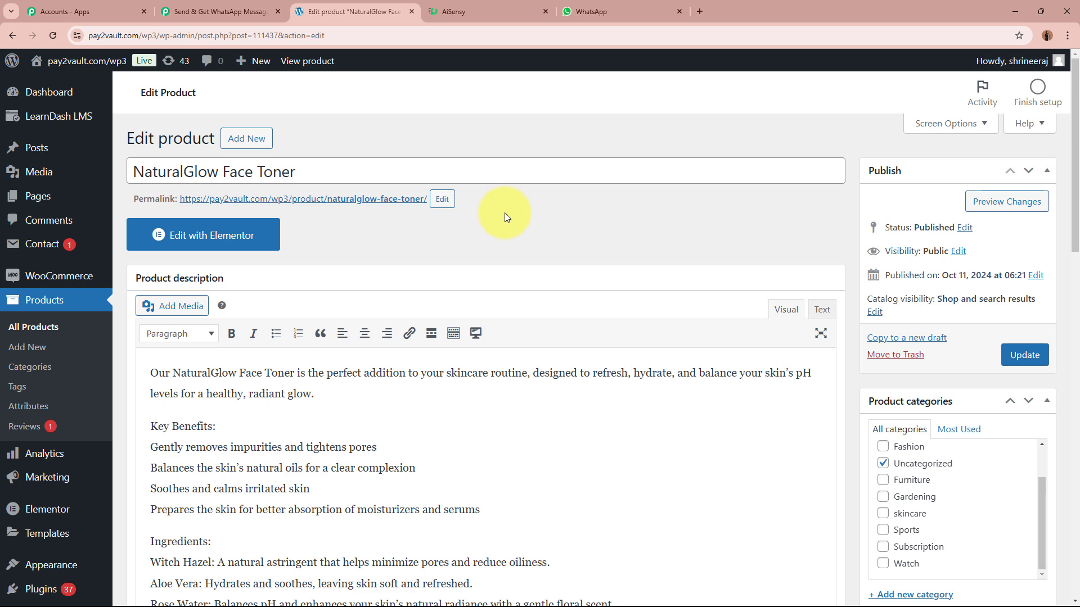
scroll(504, 213, "down", 5)
scroll(504, 213, "up", 5)
left_click(216, 8)
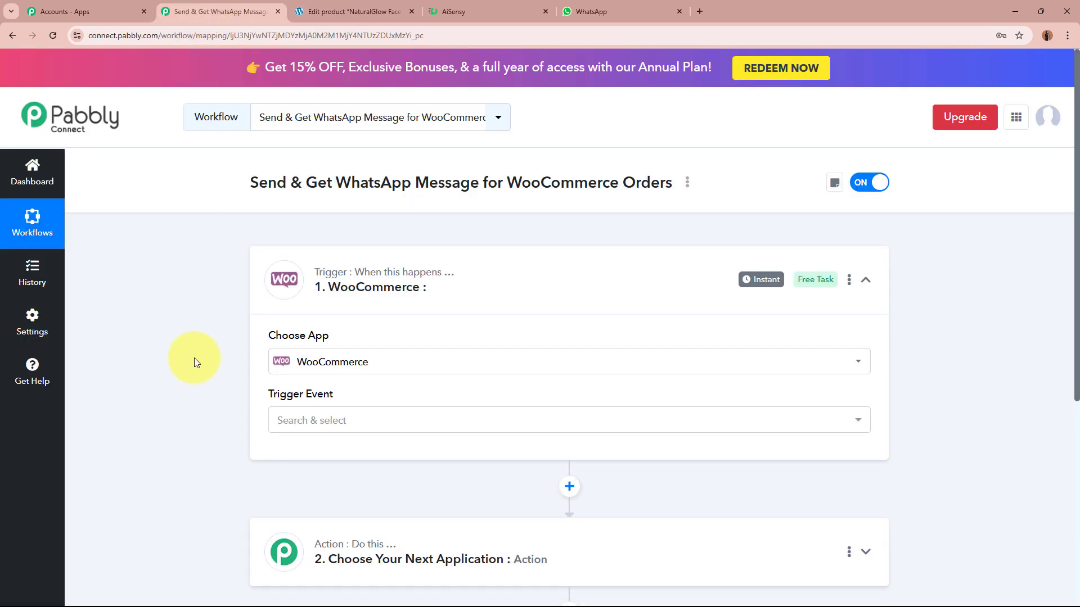
left_click(351, 14)
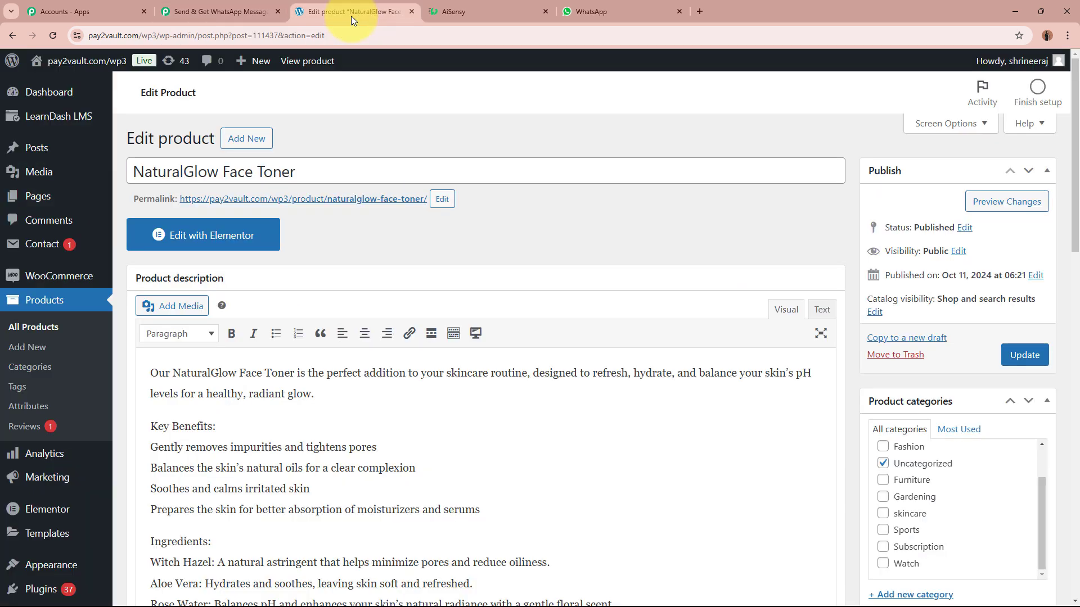
left_click(247, 11)
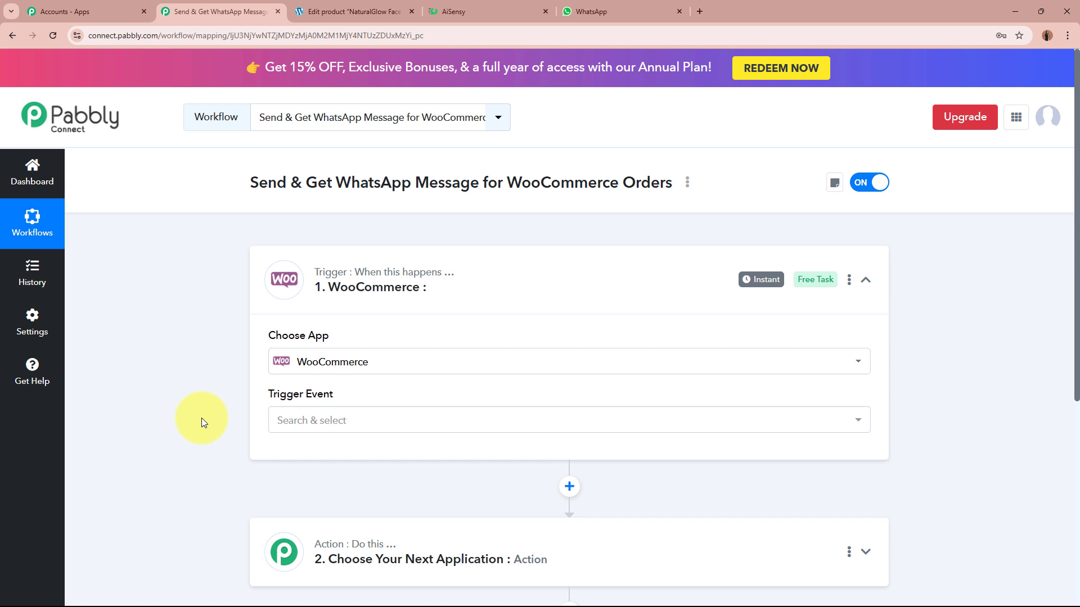
Set the trigger event to New Order Created.
left_click(374, 427)
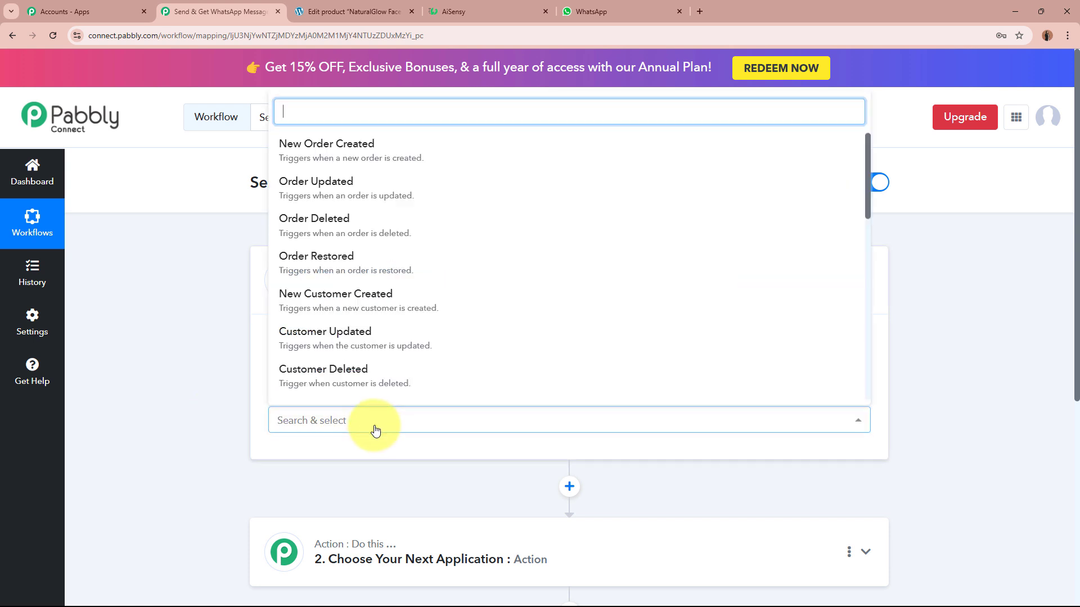
left_click(422, 157)
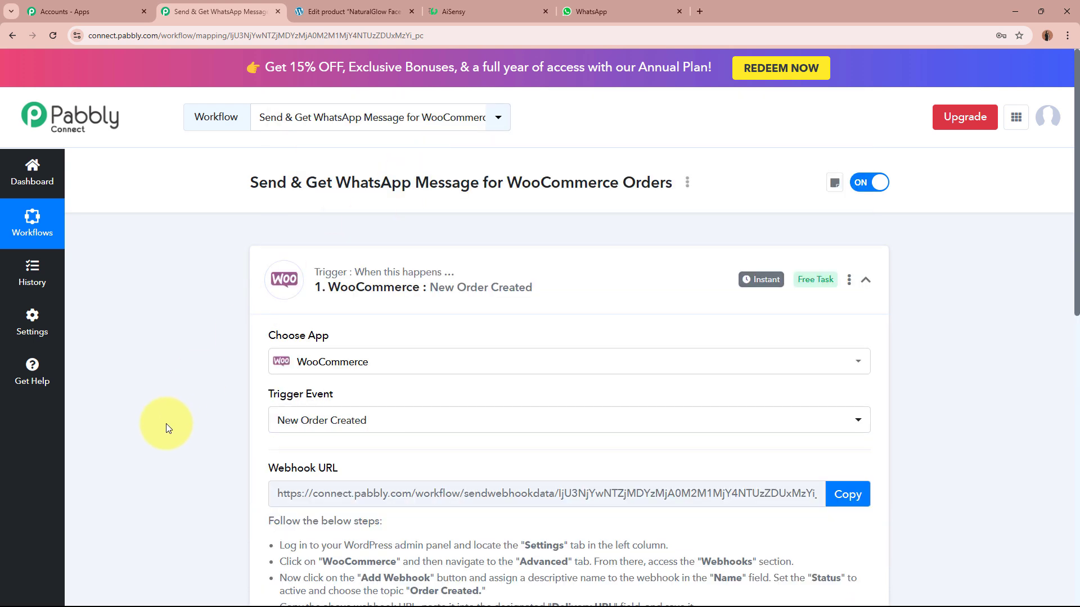
scroll(167, 424, "down", 2)
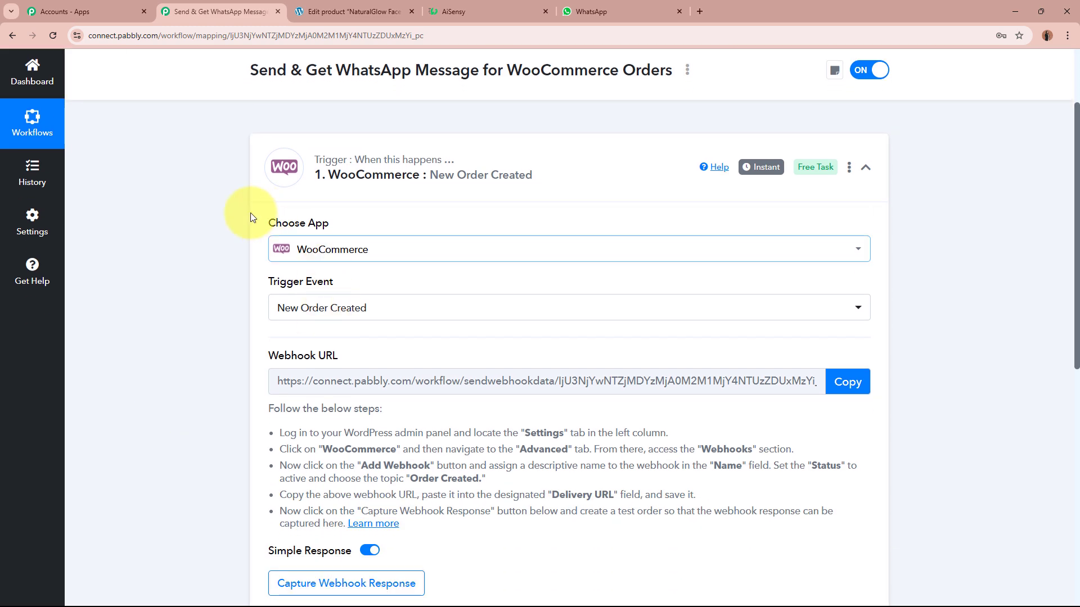
Review the webhook setup instructions, copy the webhook URL, and go to WordPress.
triple_click(301, 356)
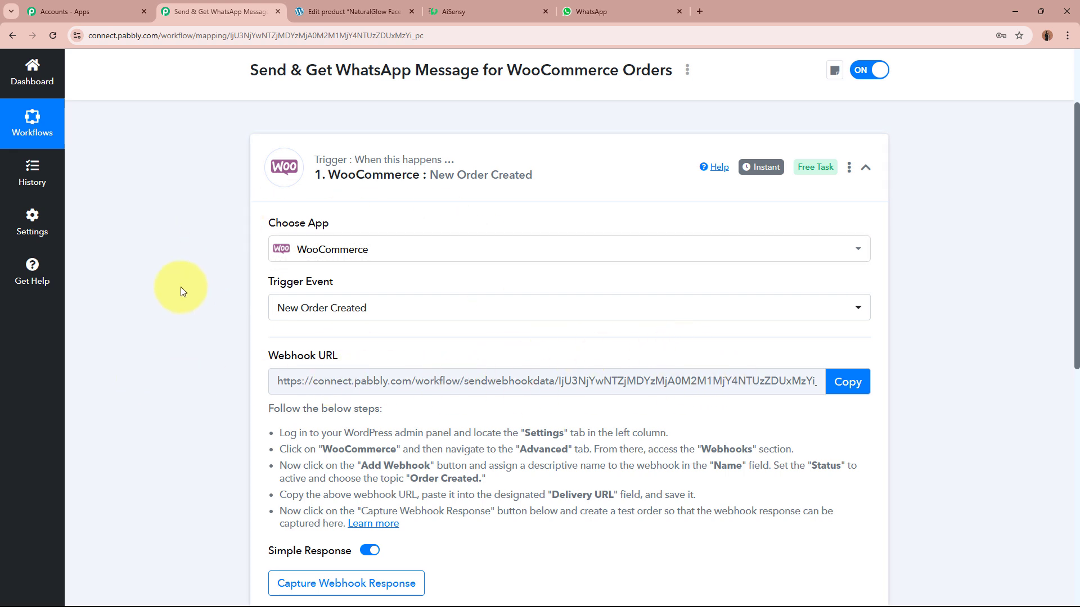
scroll(267, 341, "down", 2)
left_click_drag(272, 293, 462, 399)
left_click(298, 377)
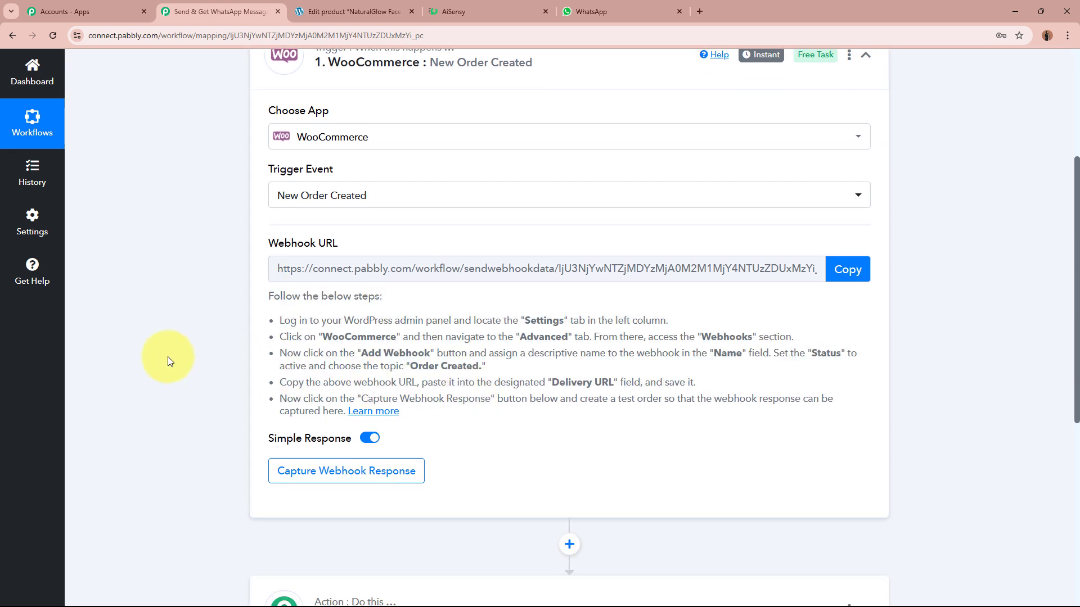
left_click(851, 270)
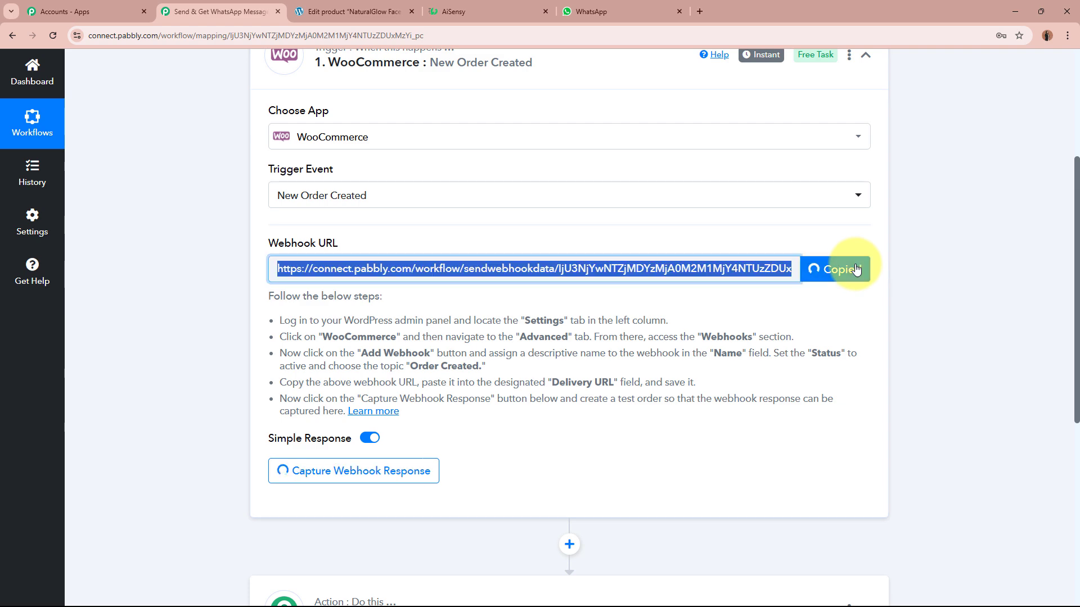
scroll(940, 306, "up", 4)
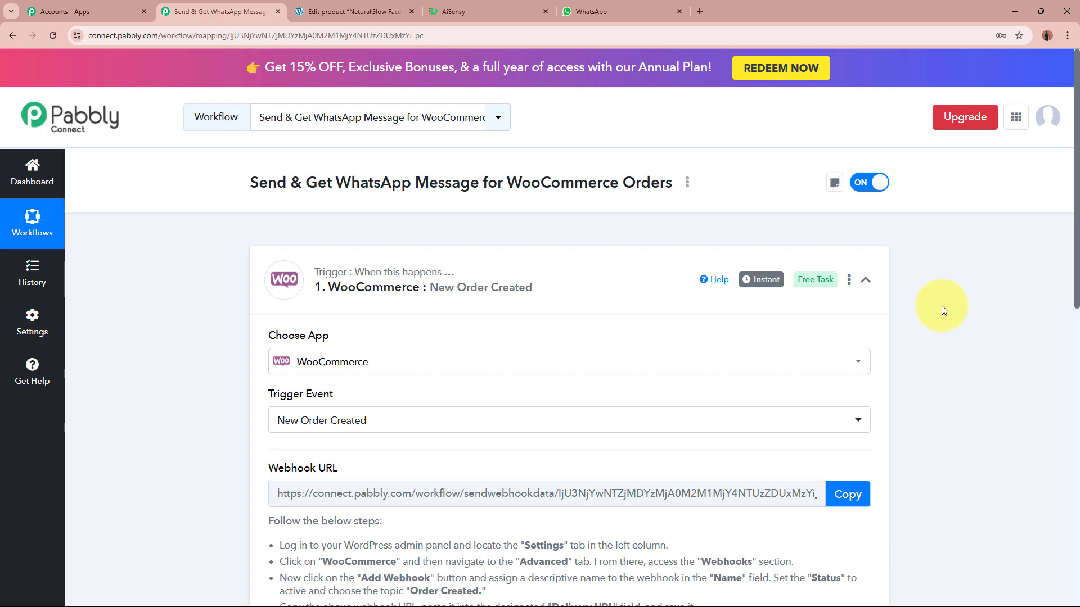
left_click(346, 11)
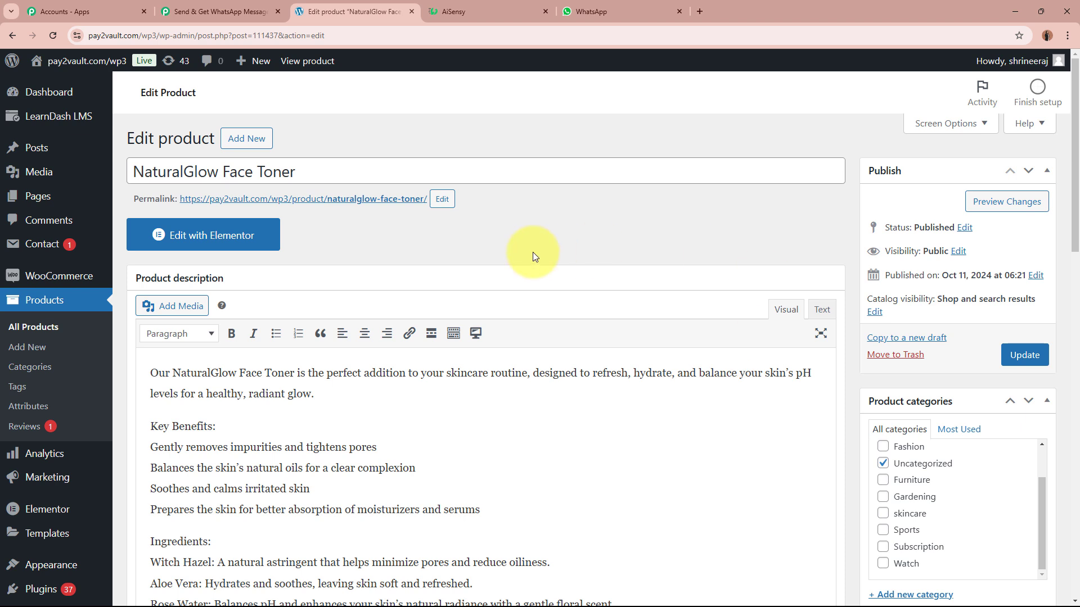
Open WooCommerce Settings > Advanced > Webhooks and begin adding a webhook.
mouse_move(70, 279)
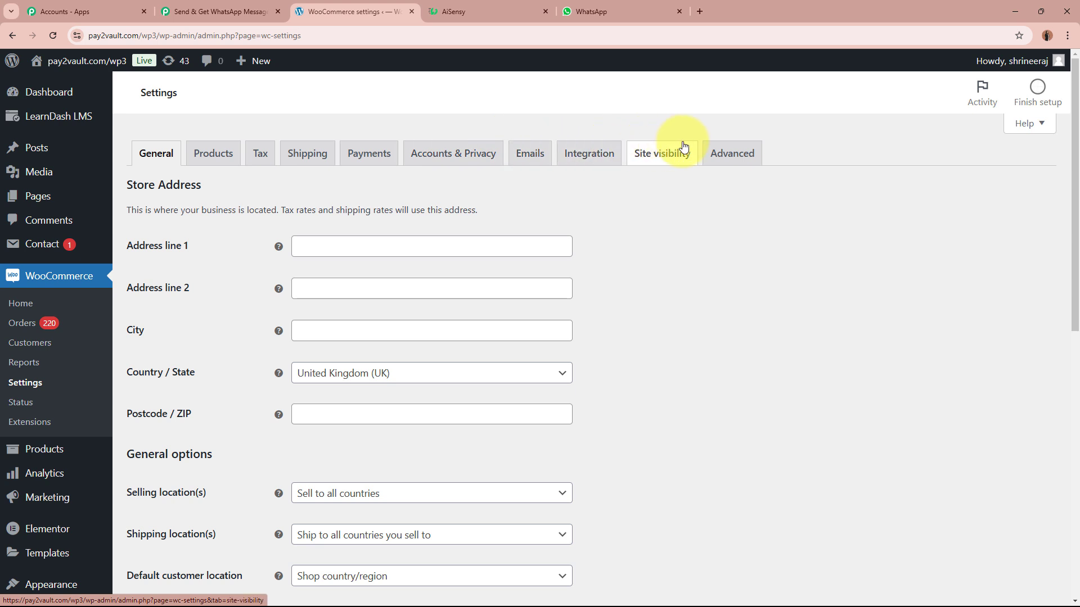
left_click(728, 151)
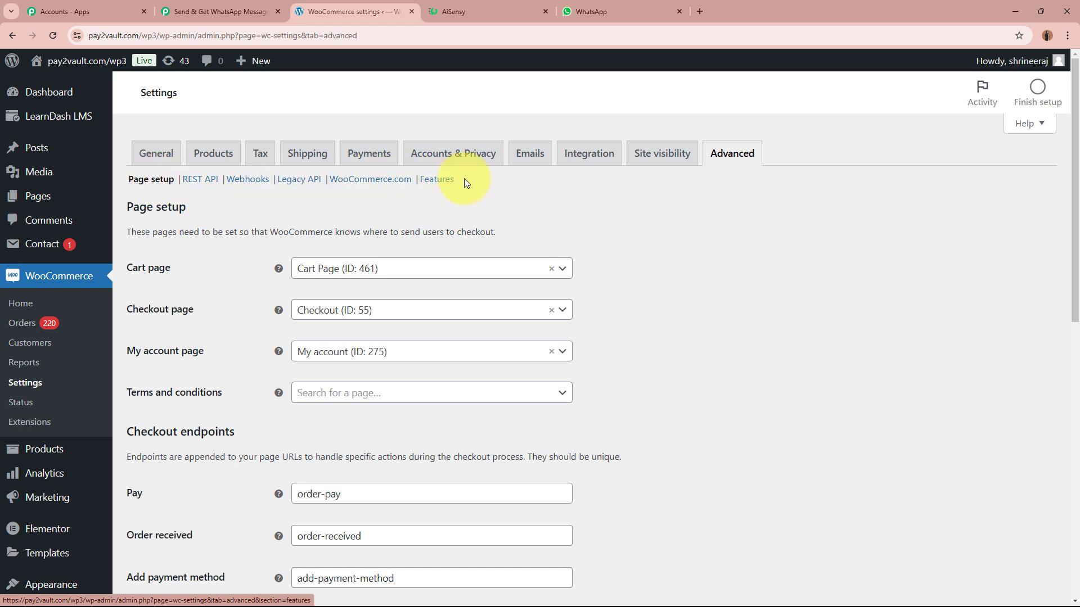
left_click(249, 182)
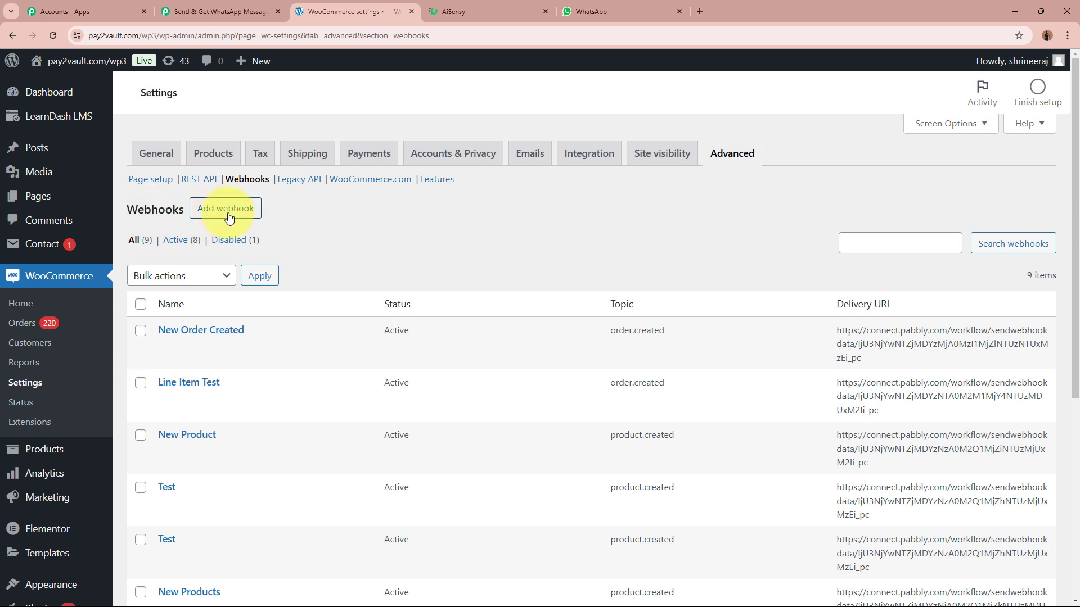
left_click(222, 219)
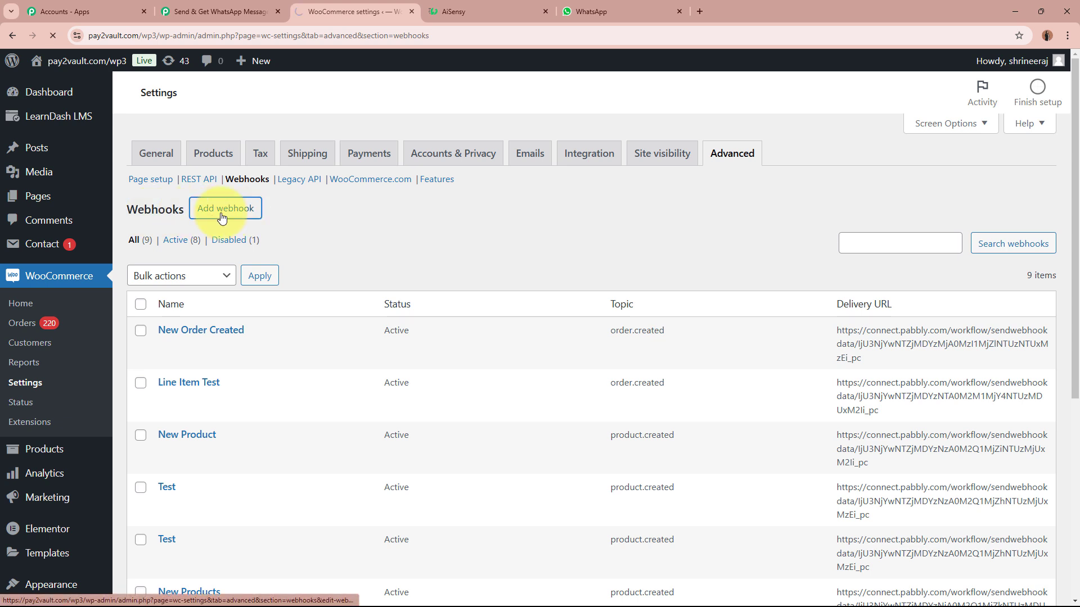
Name the webhook 'New Order Created', status Active, topic Order created.
left_click(360, 245)
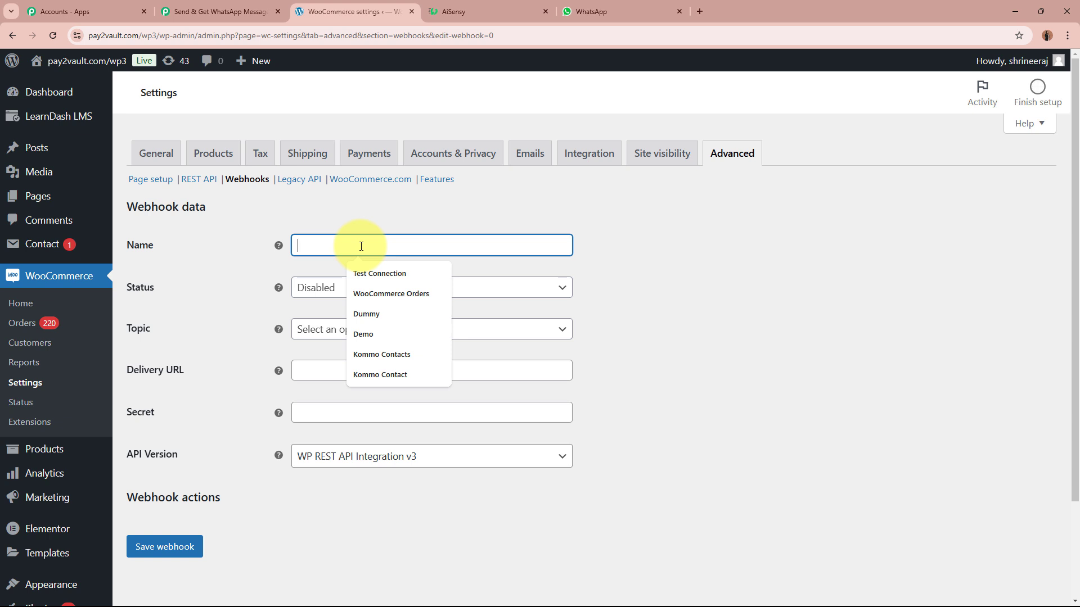
type("New Order Created")
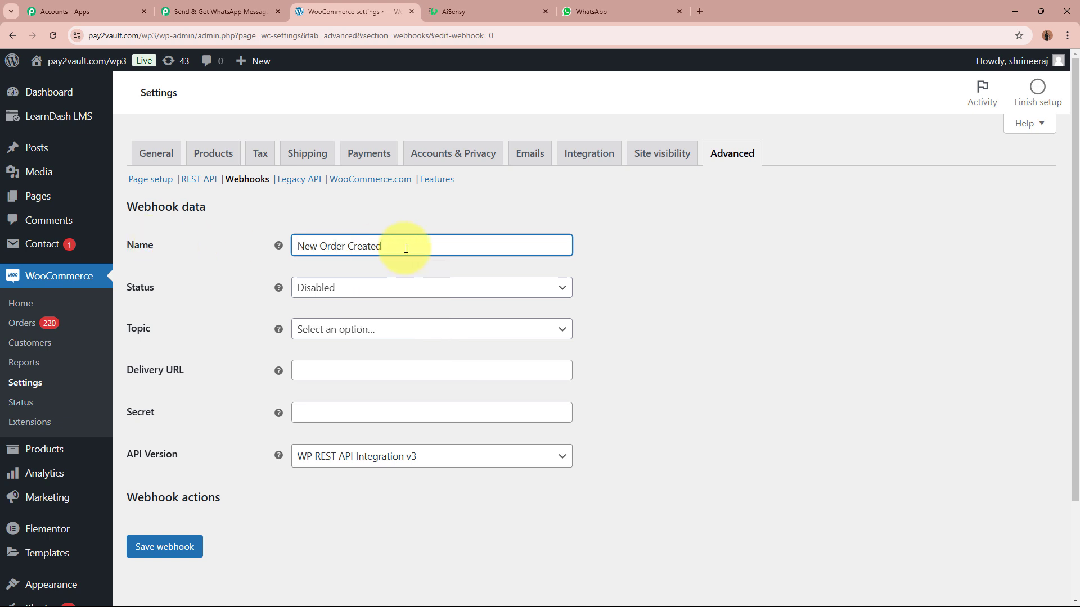
left_click(412, 287)
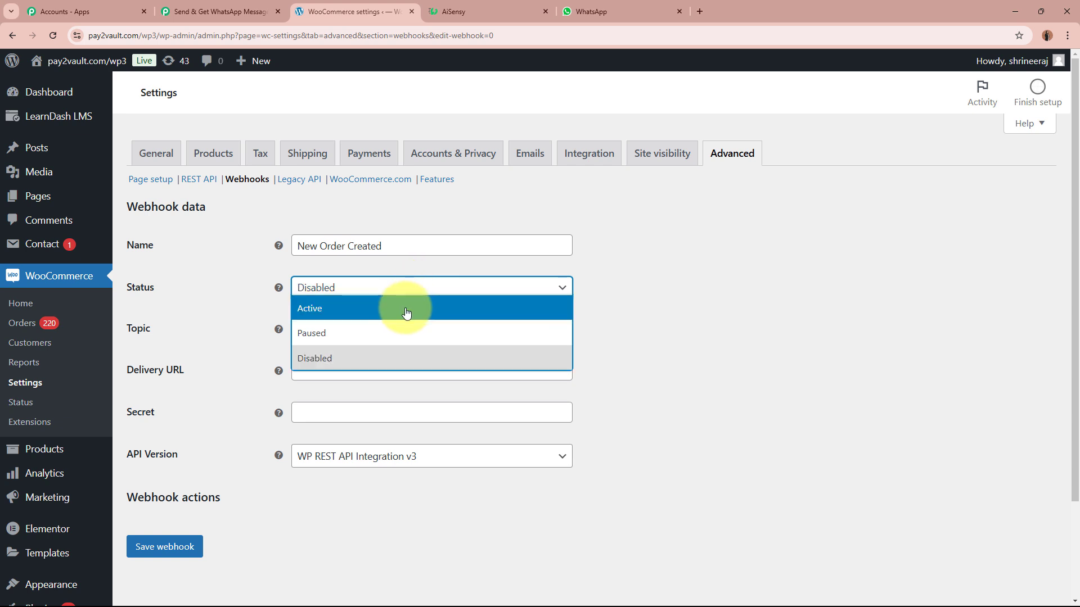
left_click(406, 310)
left_click(385, 329)
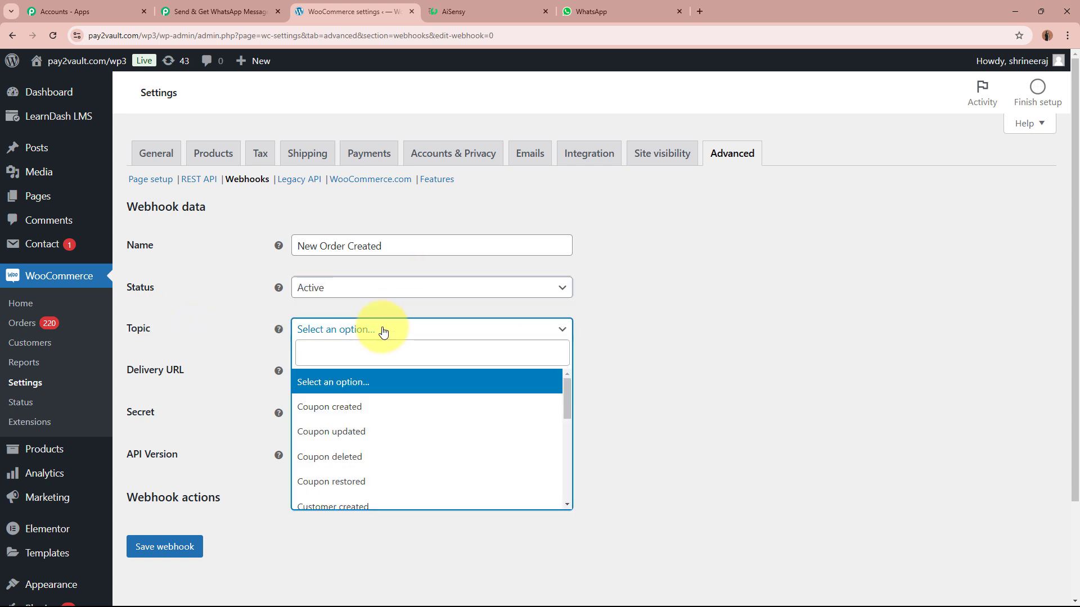
left_click(384, 349)
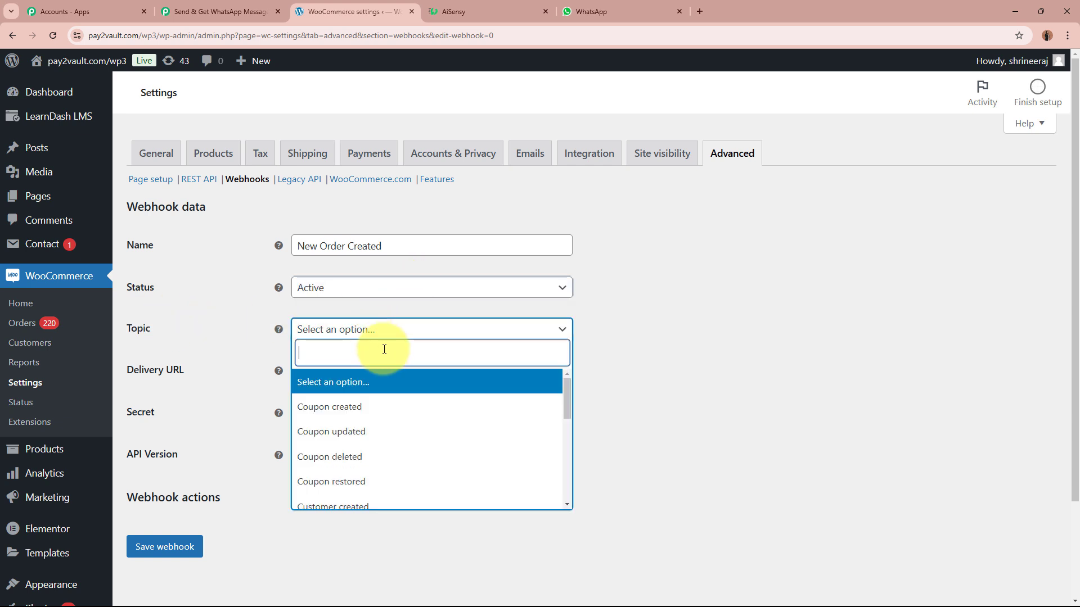
type("or")
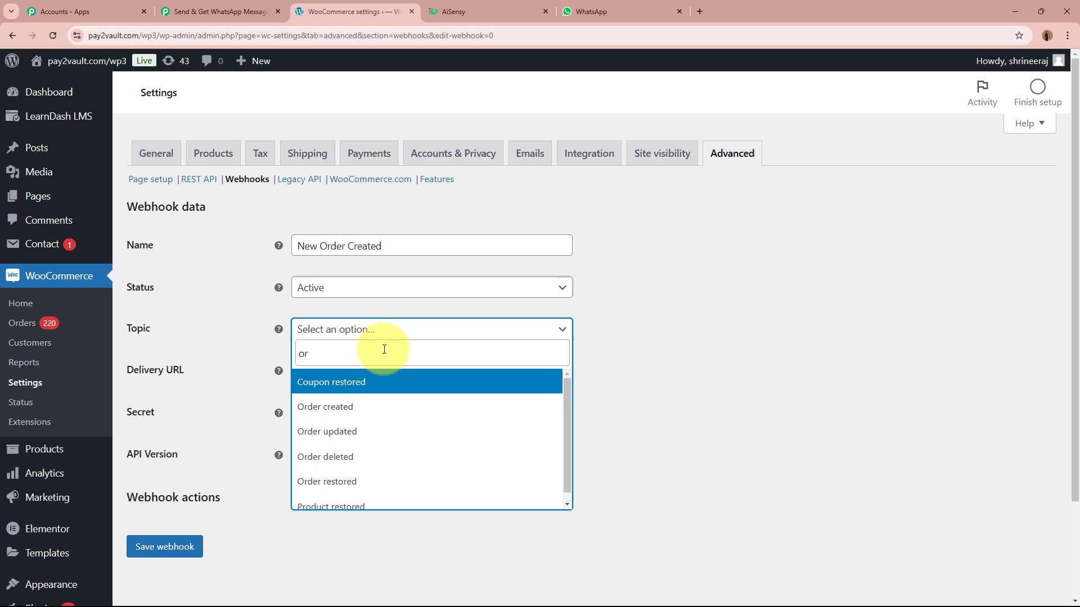
type("der")
left_click(202, 12)
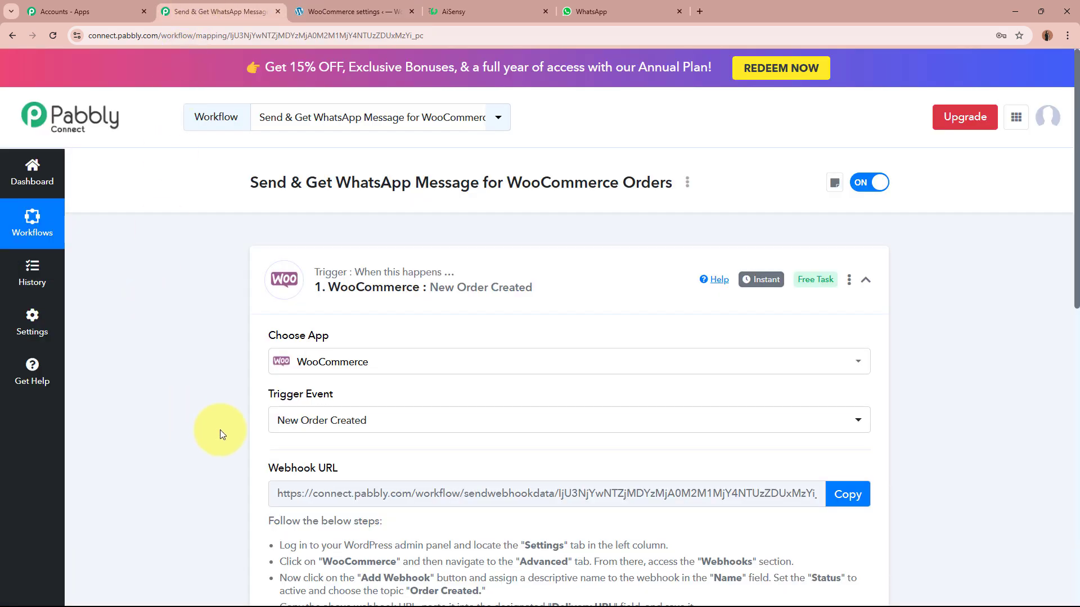
key("ctrl+Tab")
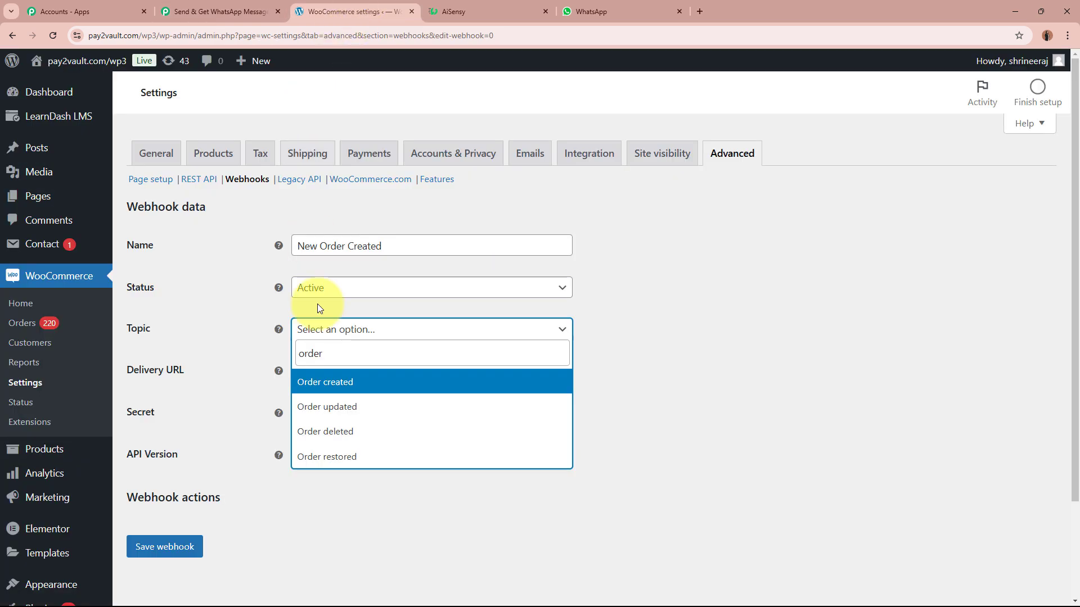
left_click(310, 382)
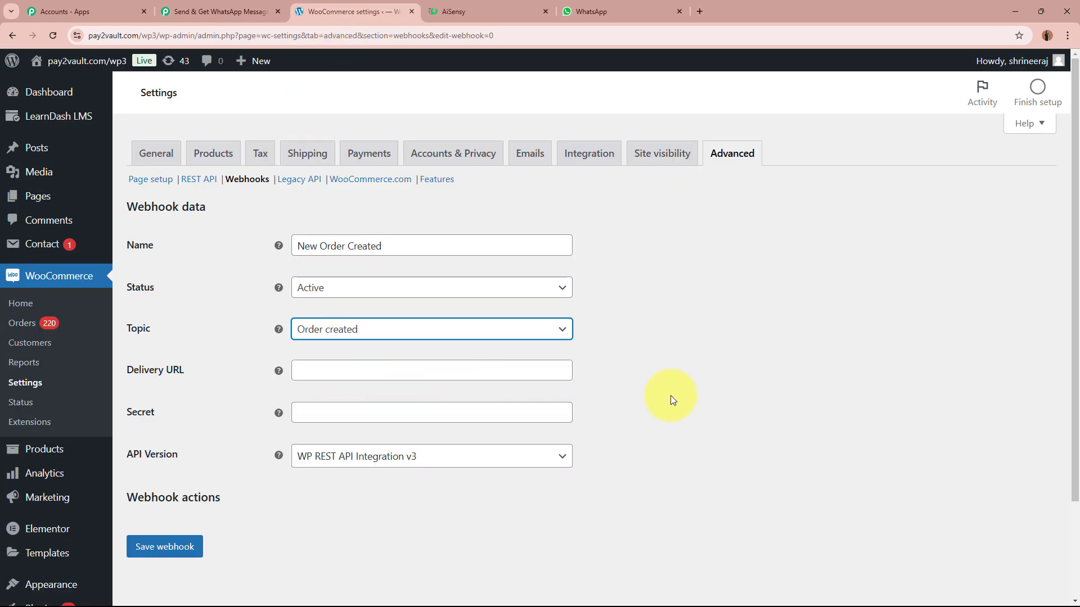
Paste the Pabbly URL as Delivery URL, enter a secret, keep API v3, and save.
left_click(446, 368)
left_click(414, 373)
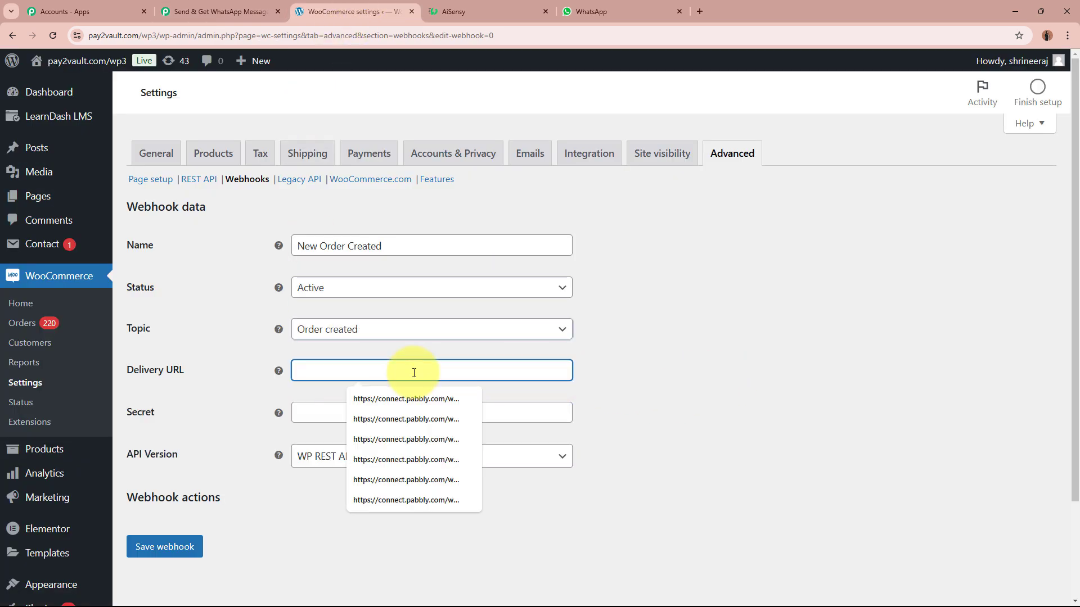
key("ctrl+v")
left_click(646, 400)
left_click(390, 410)
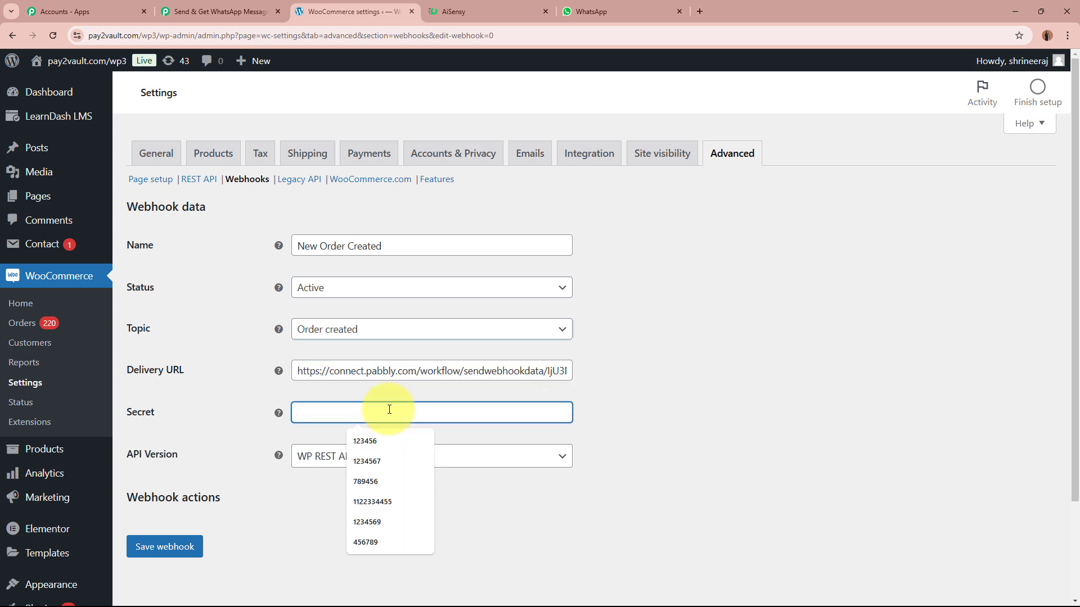
type("12345678900")
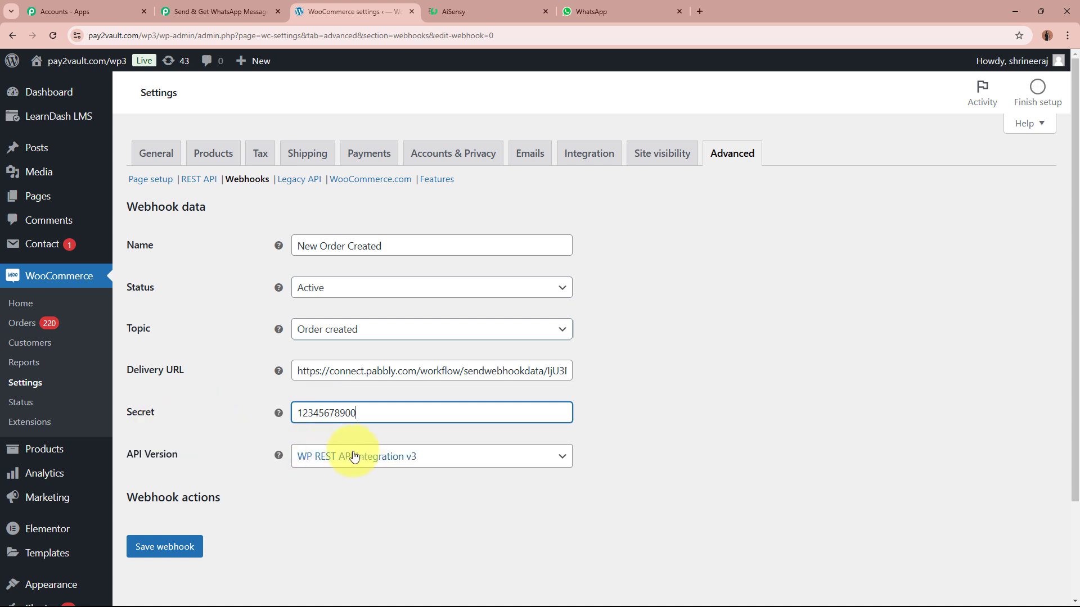
left_click(372, 465)
left_click(376, 478)
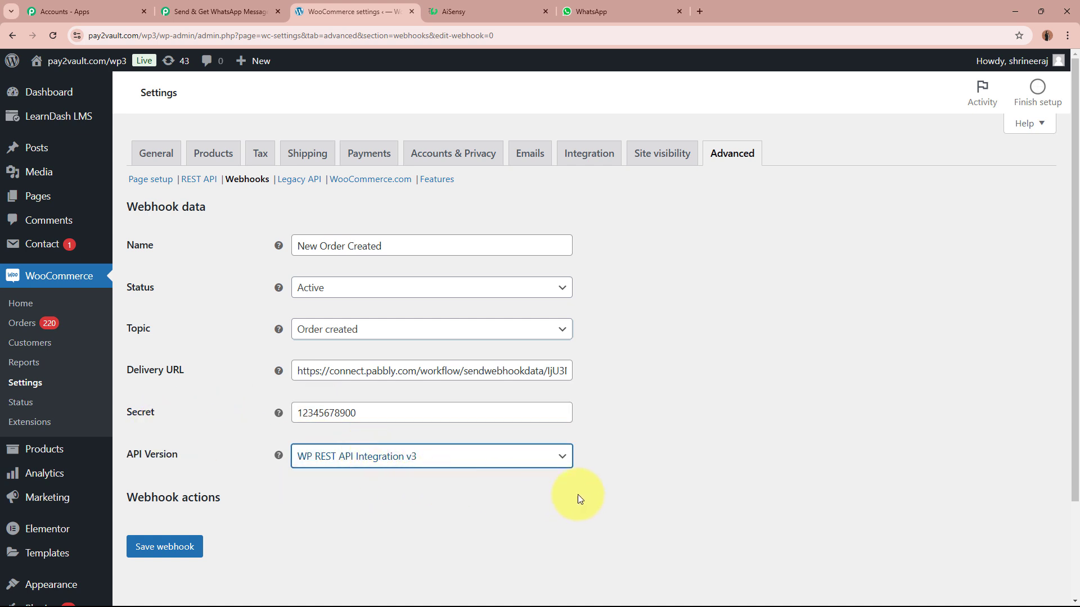
left_click(185, 547)
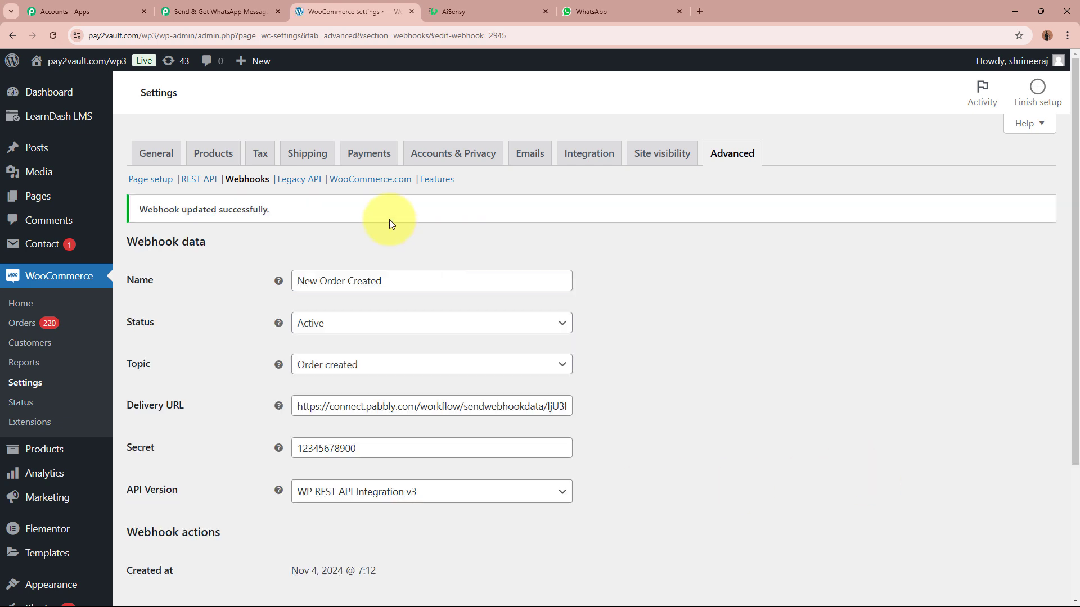
left_click_drag(137, 209, 353, 225)
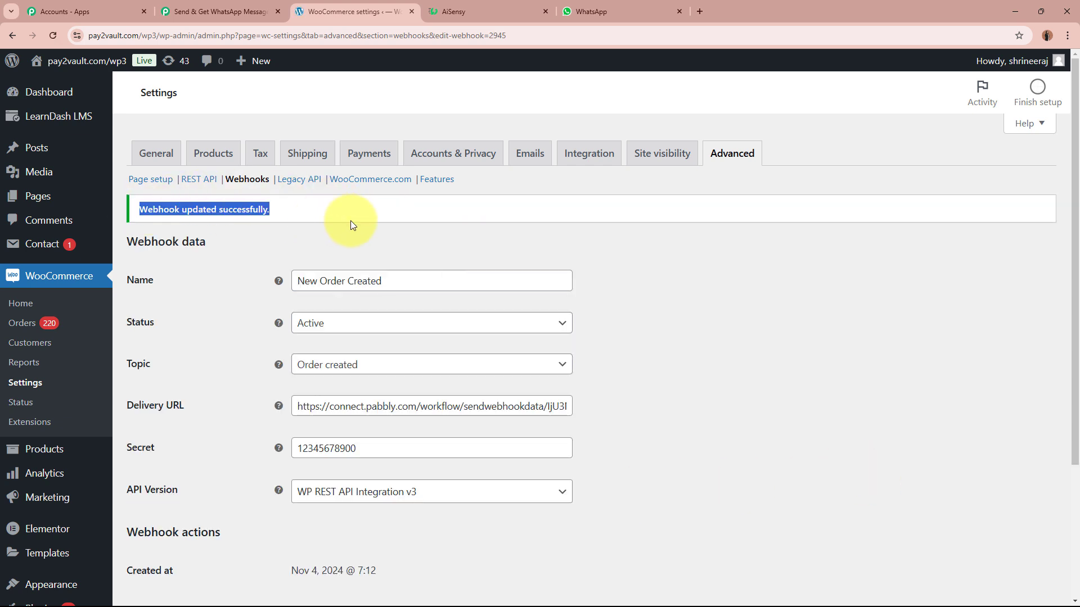
left_click(662, 268)
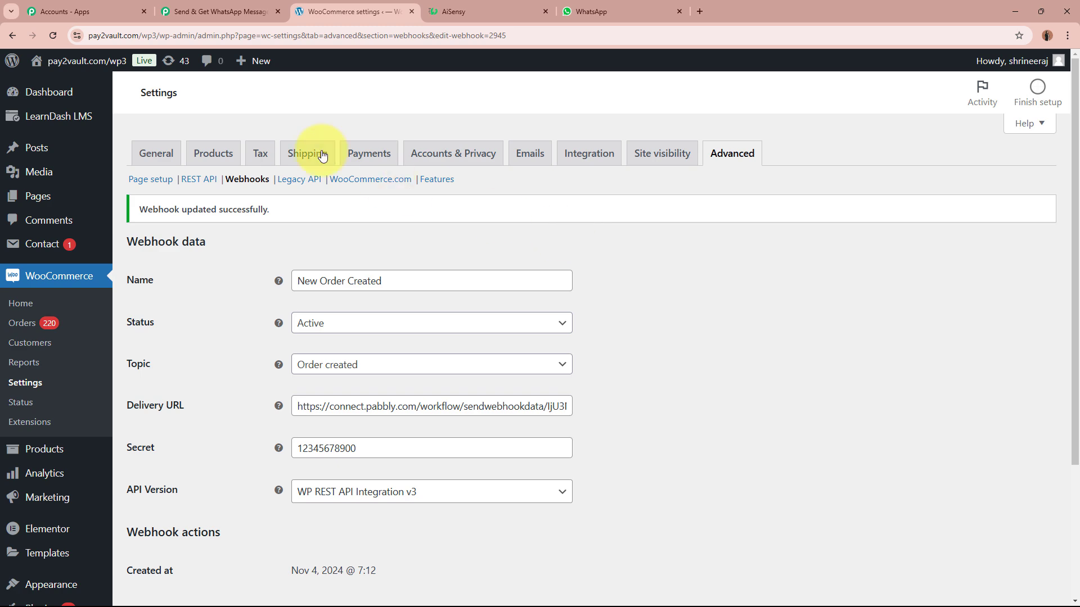
Review the captured Webhook Id in the Pabbly trigger step.
left_click(230, 6)
scroll(180, 379, "down", 5)
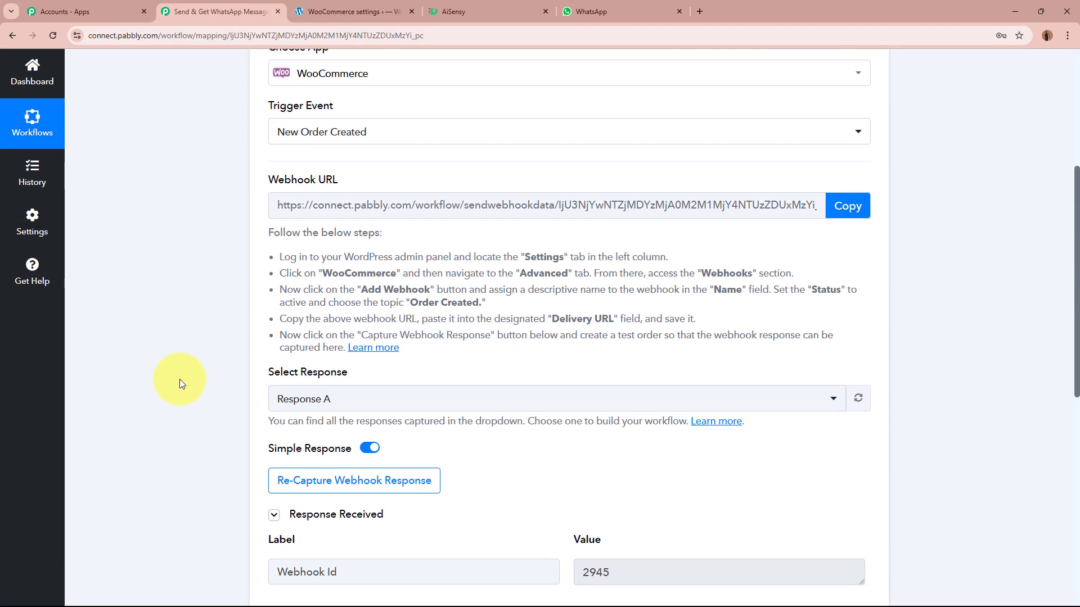
scroll(180, 379, "down", 3)
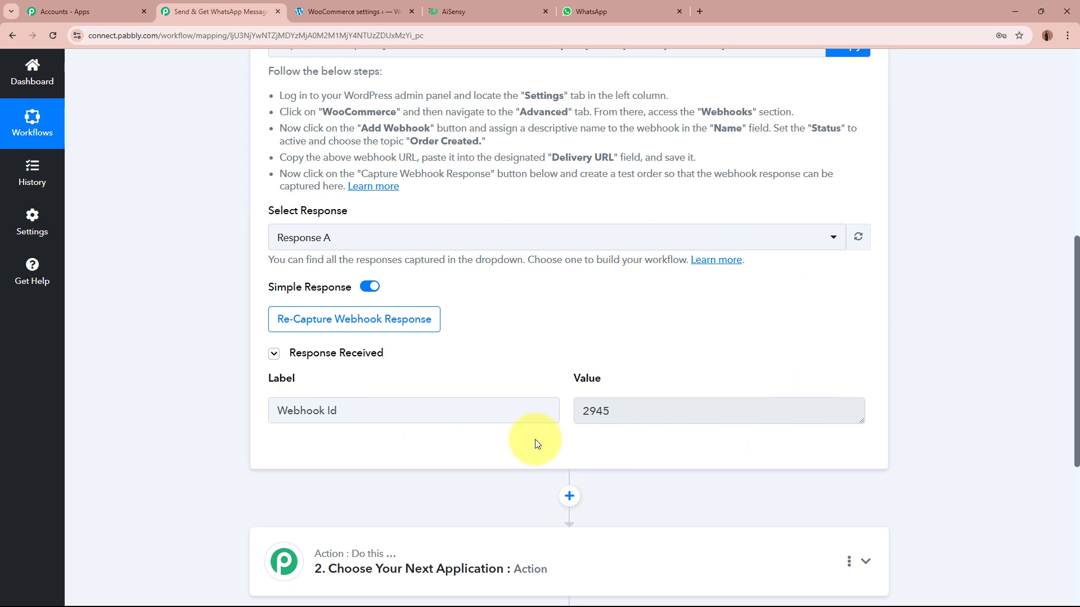
left_click_drag(378, 410, 188, 409)
left_click(187, 409)
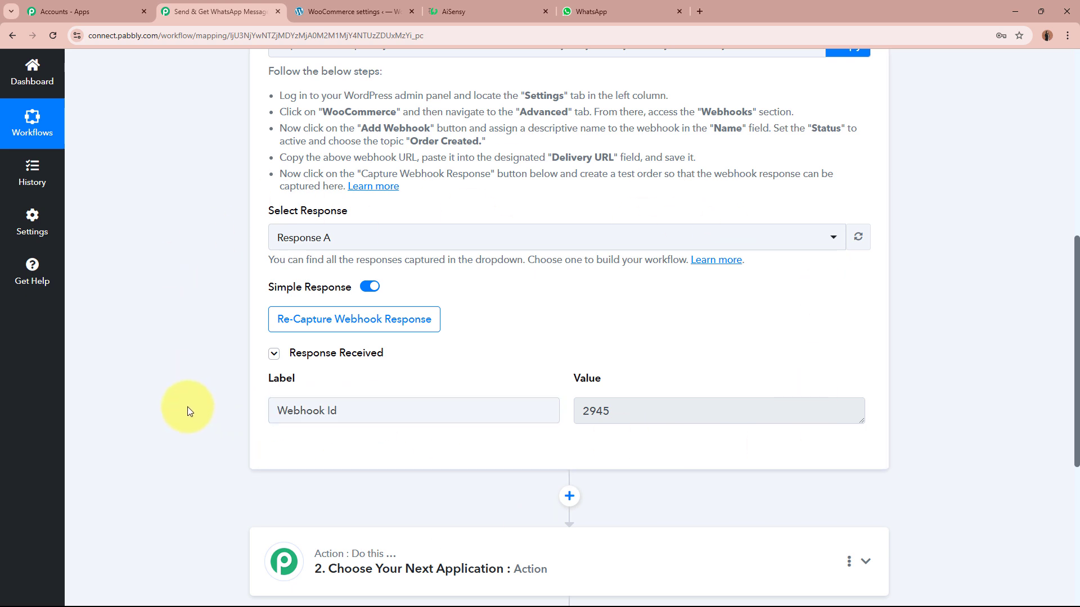
left_click_drag(373, 410, 170, 416)
left_click(170, 417)
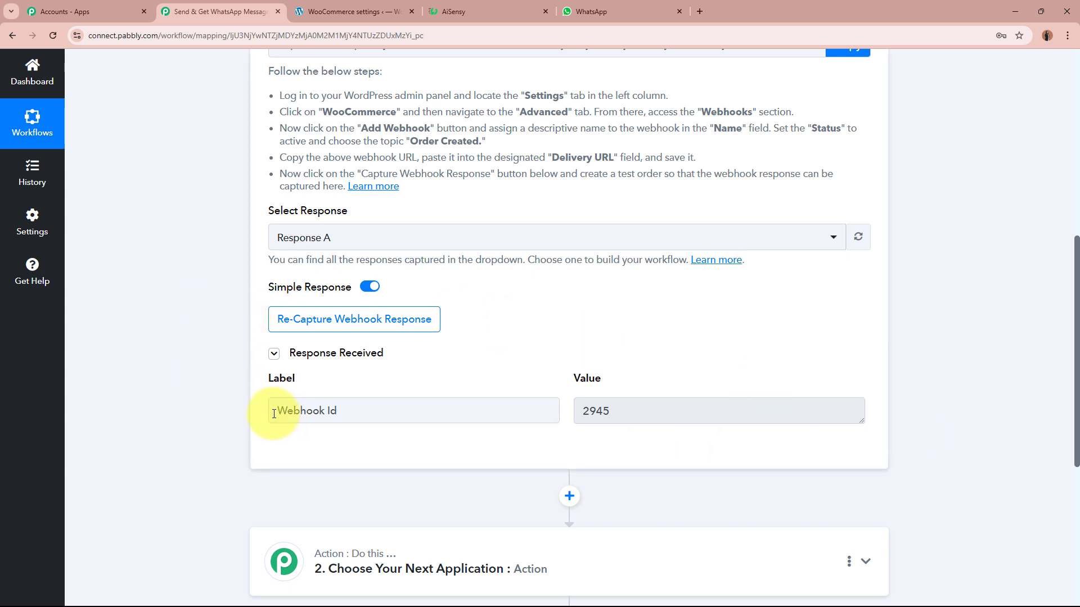
left_click_drag(276, 412, 330, 417)
left_click(197, 407)
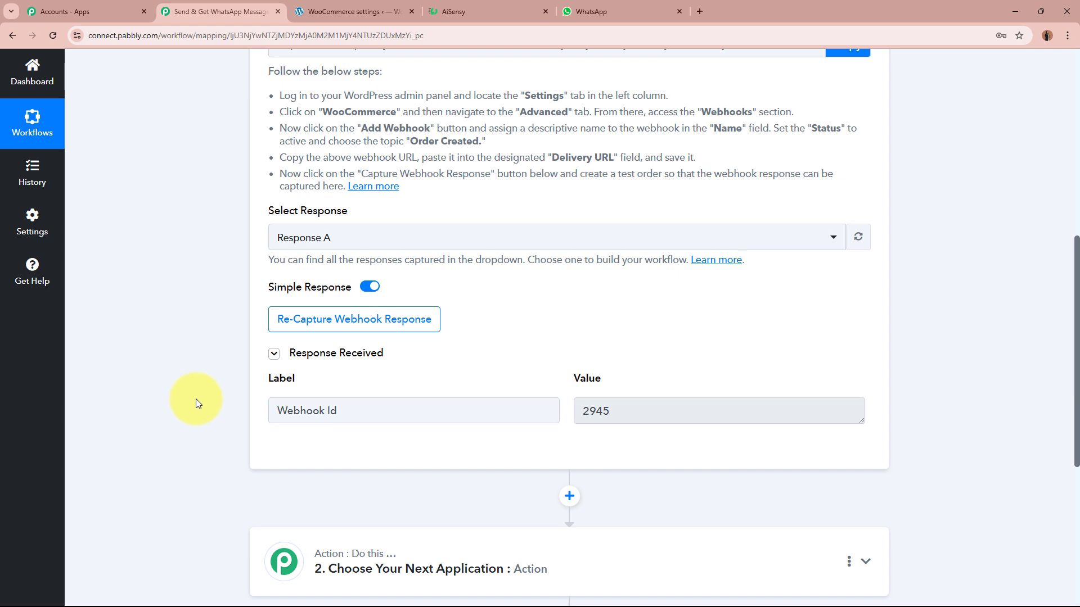
scroll(380, 239, "up", 5)
scroll(172, 327, "down", 4)
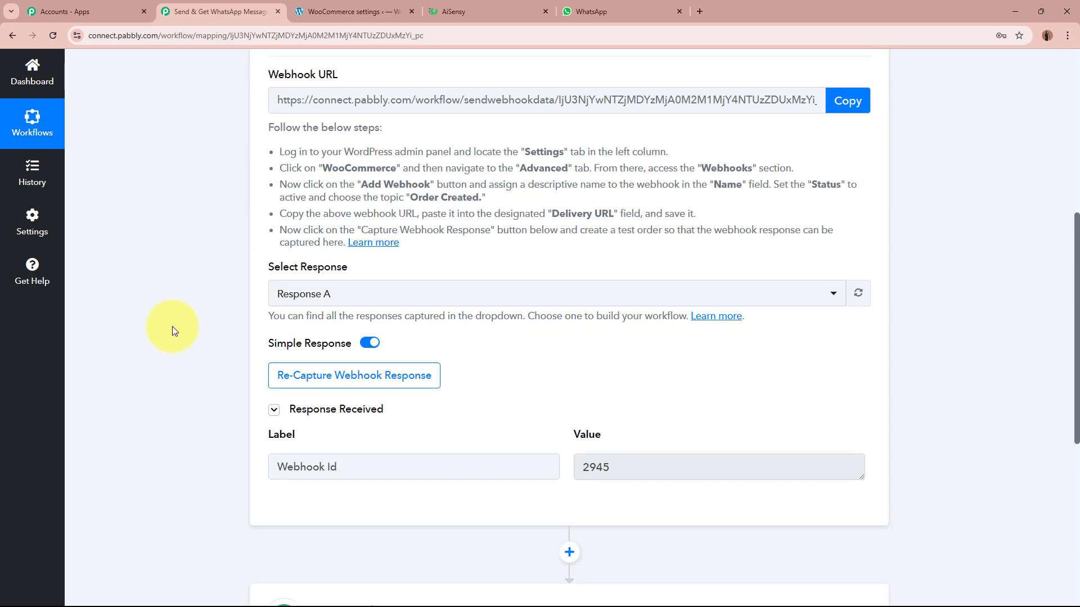
Re-capture the webhook response, then return to the WooCommerce webhook settings.
left_click(377, 382)
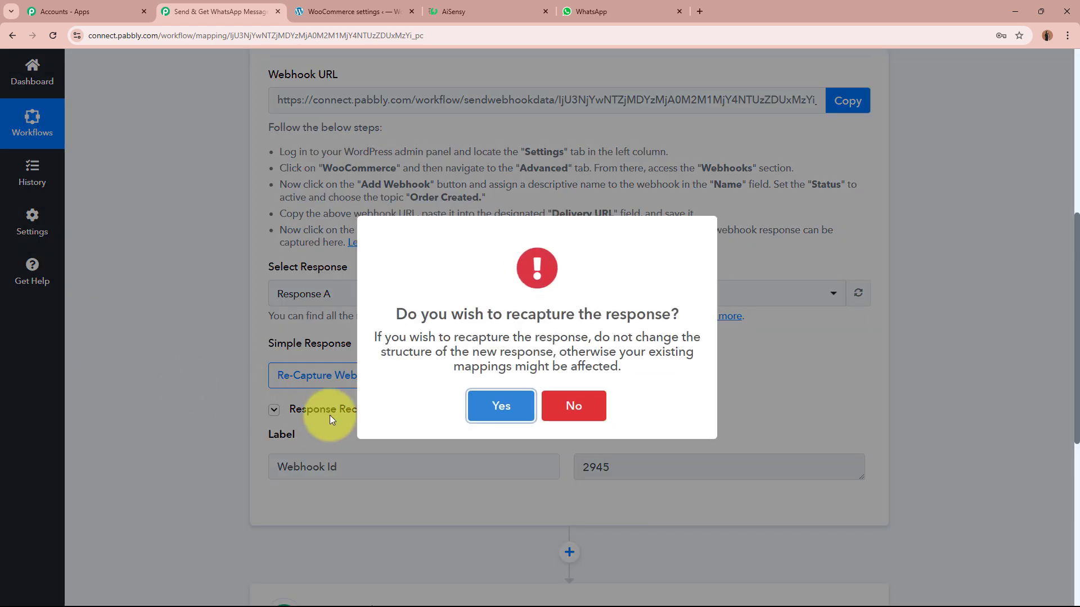
left_click(527, 419)
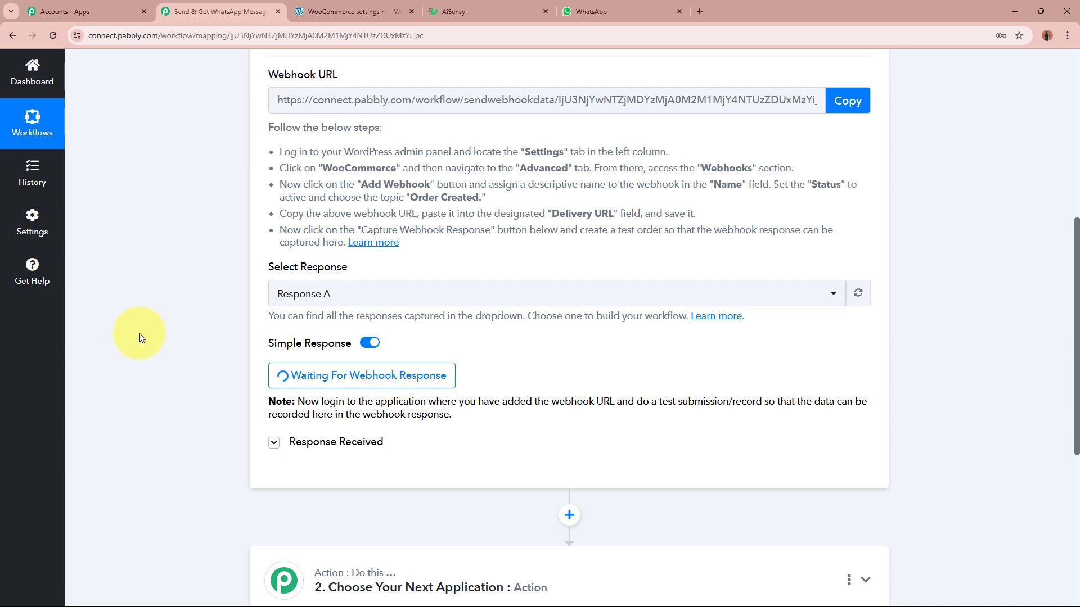
scroll(506, 411, "up", 8)
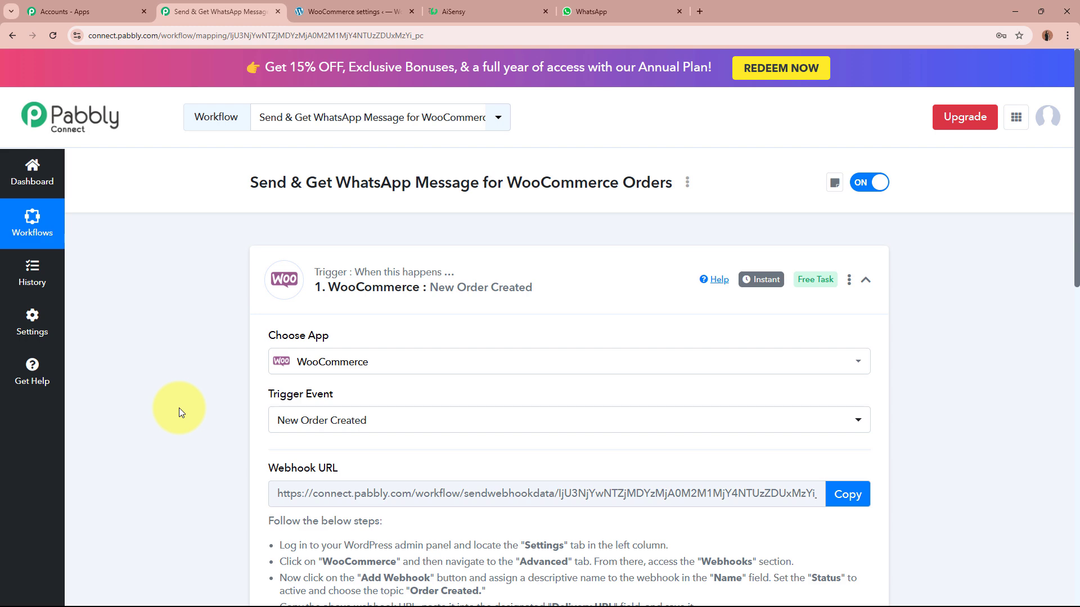
scroll(178, 407, "down", 7)
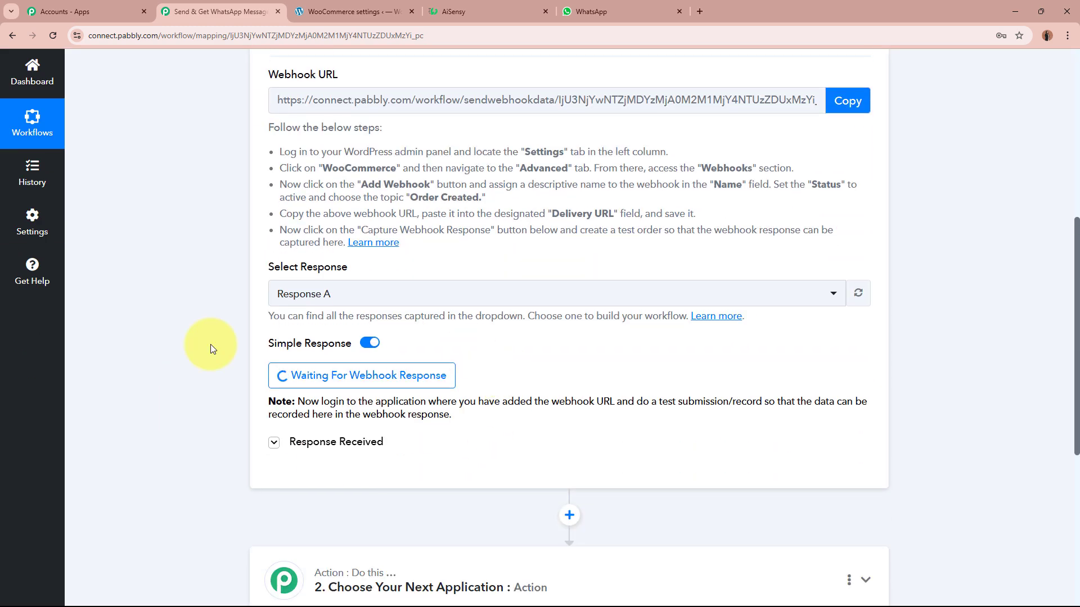
scroll(209, 382, "up", 7)
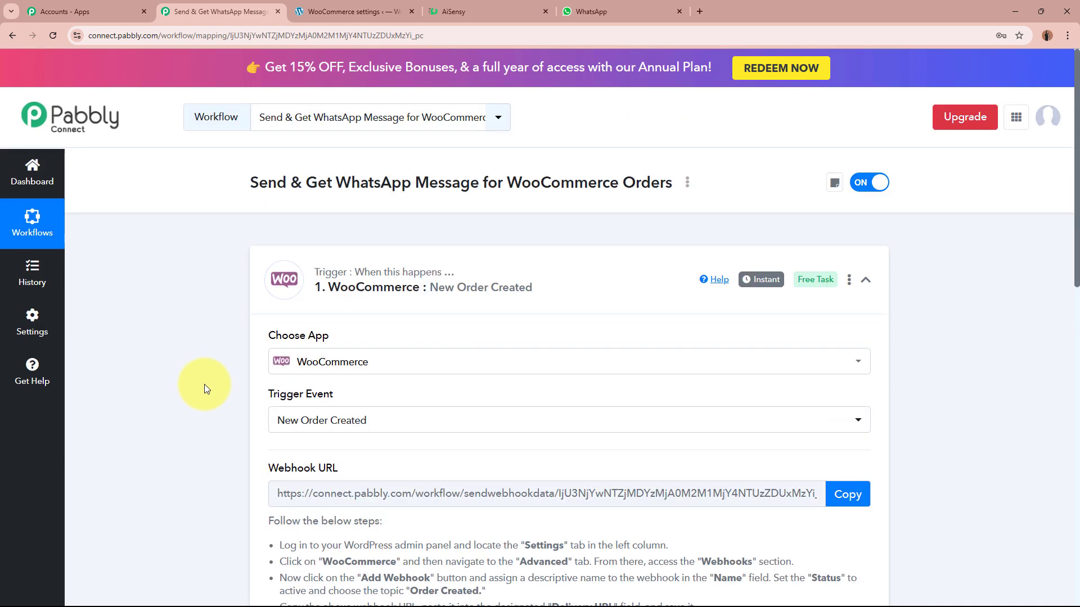
left_click(355, 6)
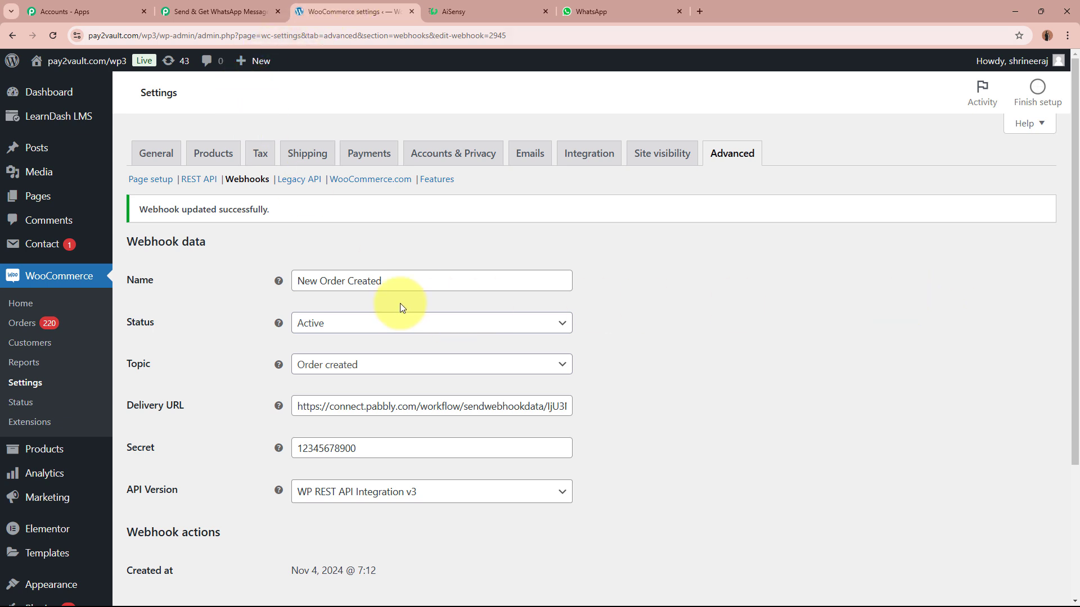
Open the NaturalGlow Face Toner product from All Products for editing.
mouse_move(41, 450)
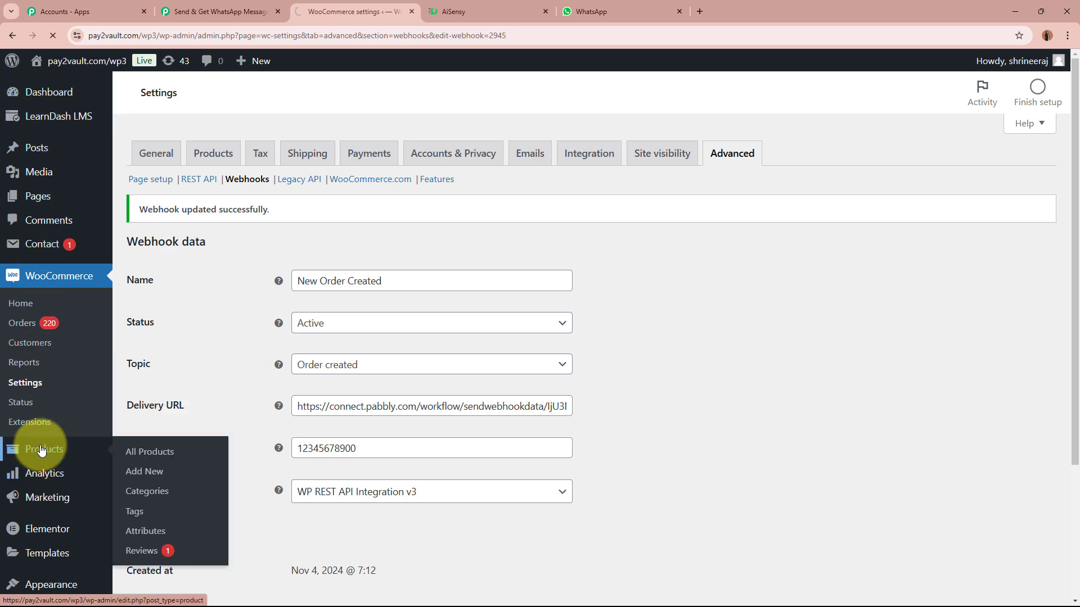
scroll(181, 308, "down", 2)
left_click(302, 304)
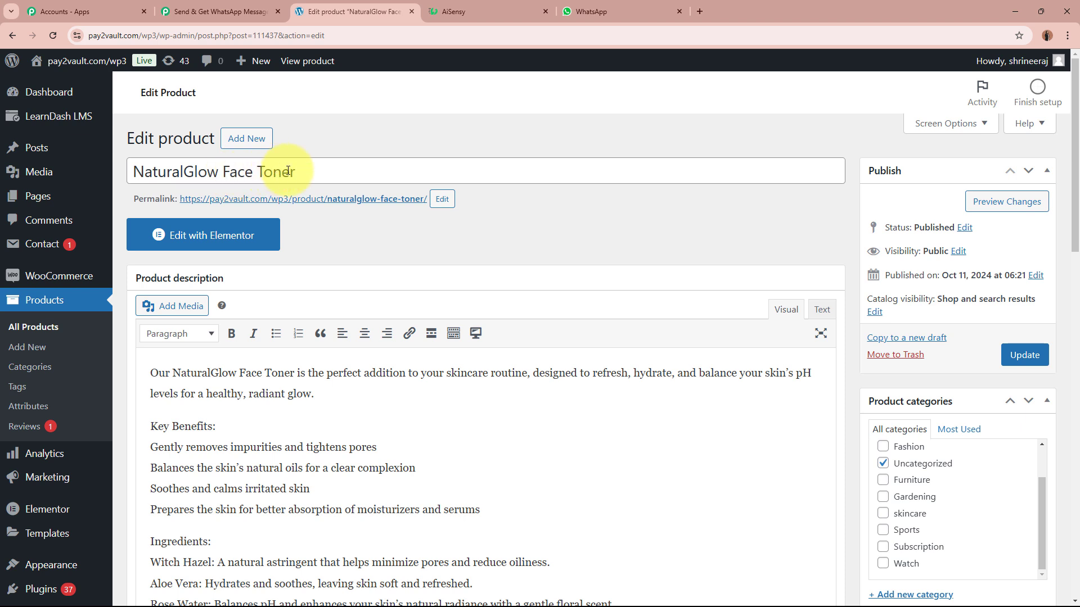
mouse_move(107, 149)
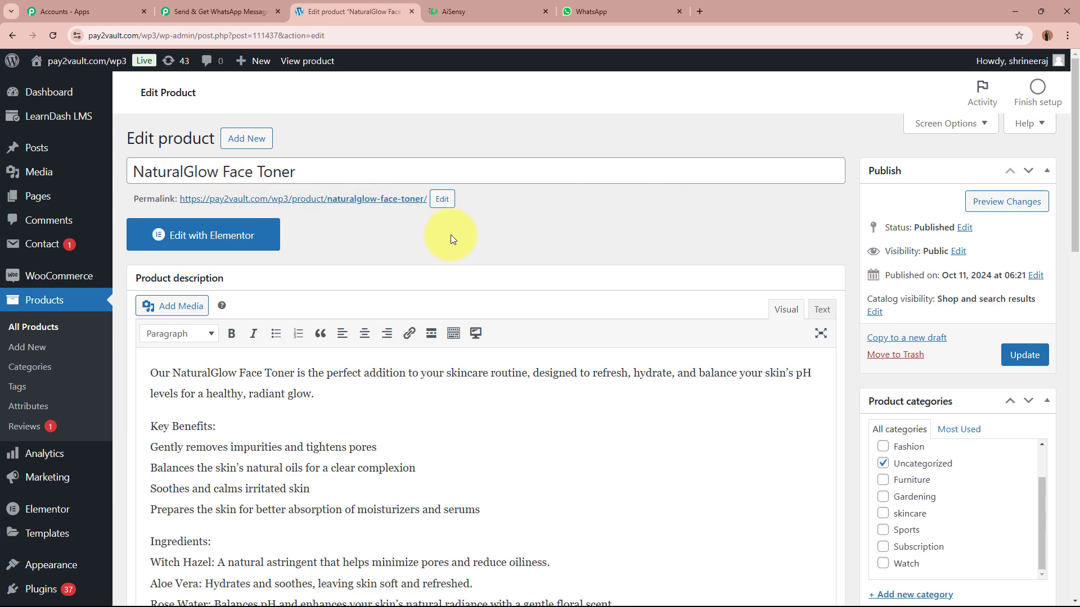
Check the Pabbly capture status, then open the product permalink in a new tab.
left_click(241, 9)
scroll(182, 238, "down", 5)
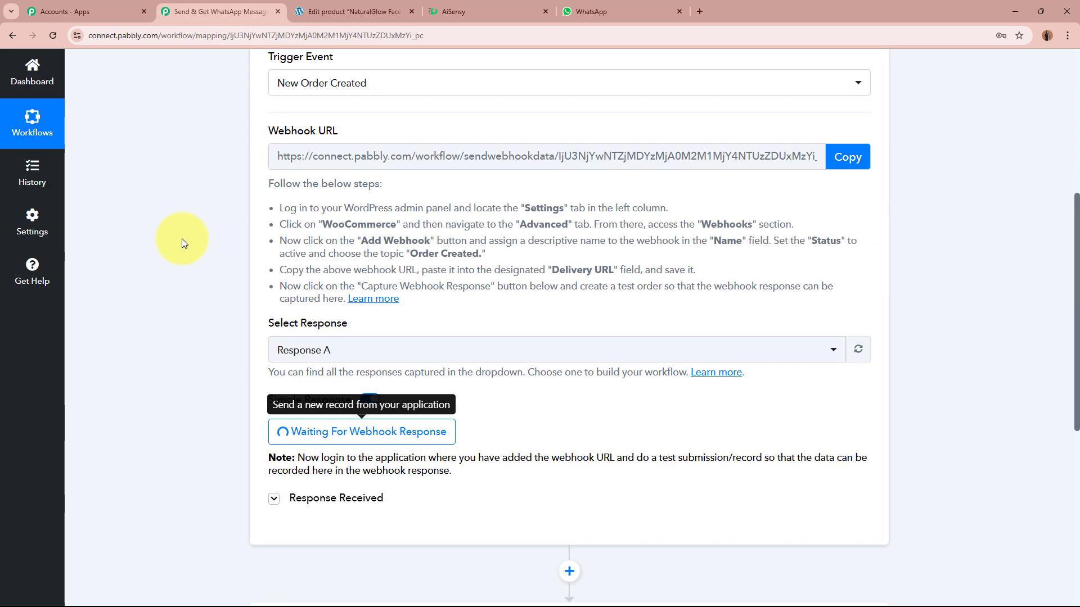
scroll(181, 238, "up", 10)
left_click(349, 11)
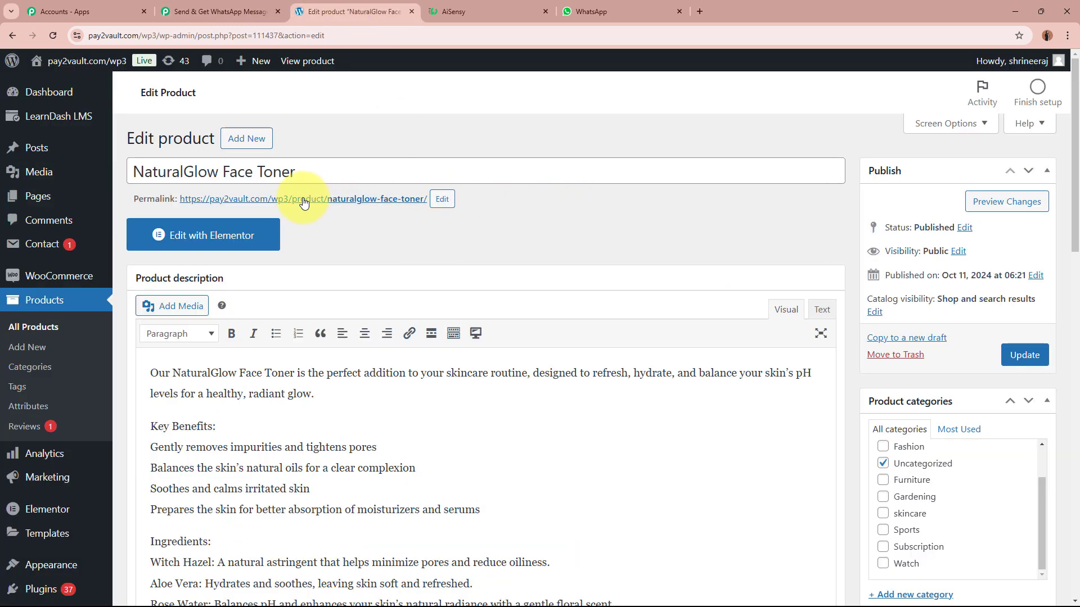
right_click(355, 203)
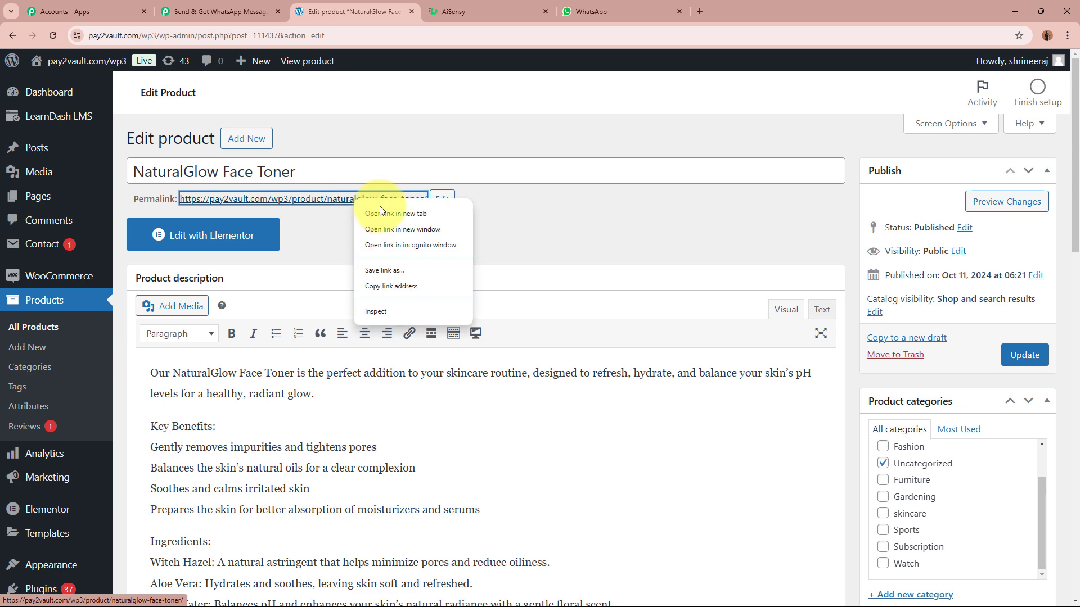
left_click(420, 214)
On the storefront checkout, enter the customer's first and last name.
left_click(495, 12)
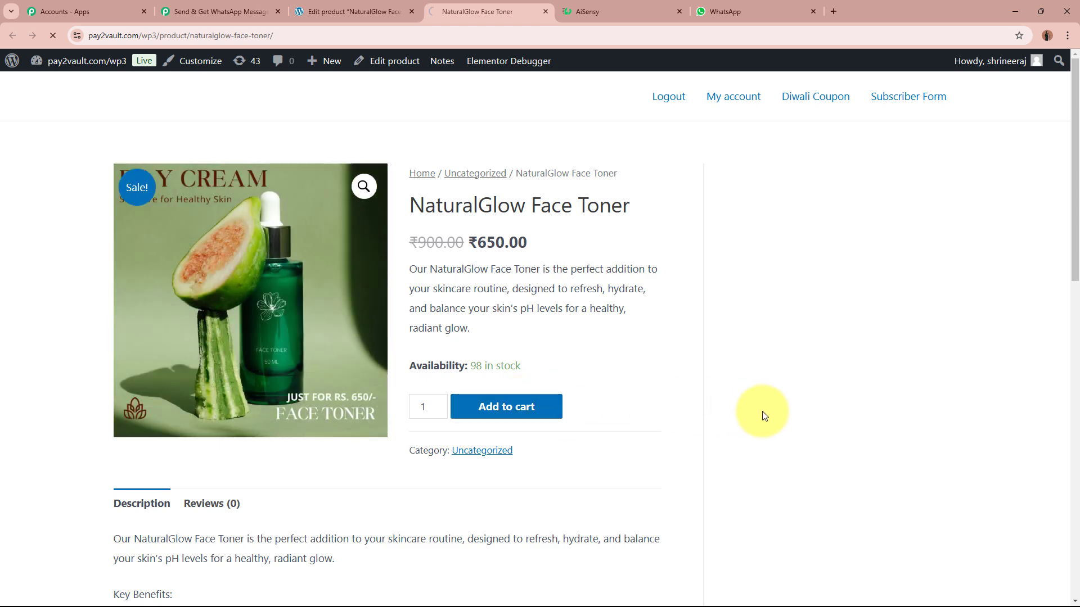
scroll(788, 418, "down", 2)
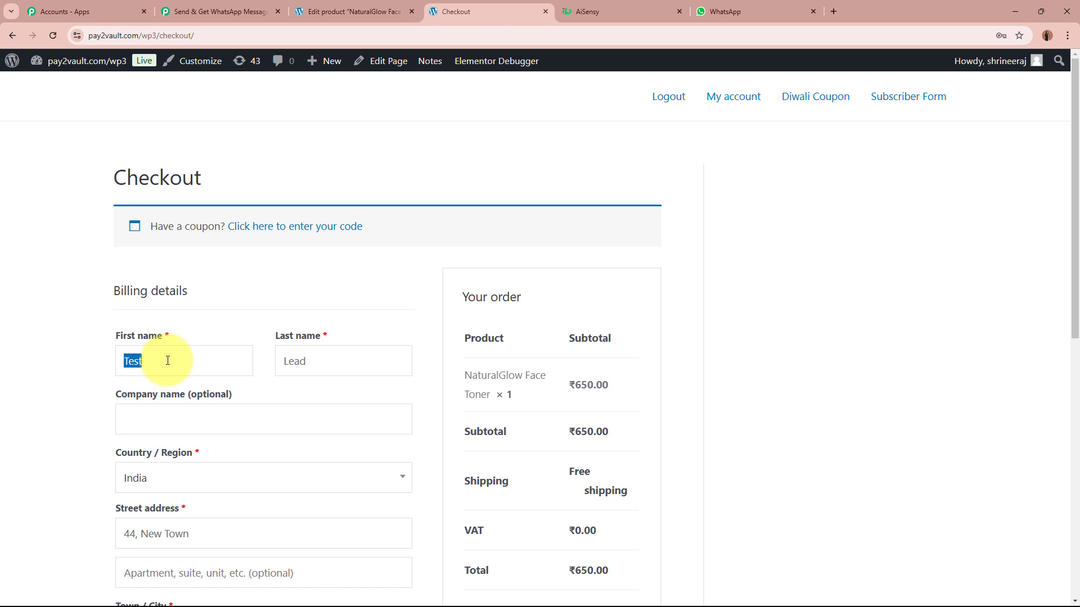
type("Sma")
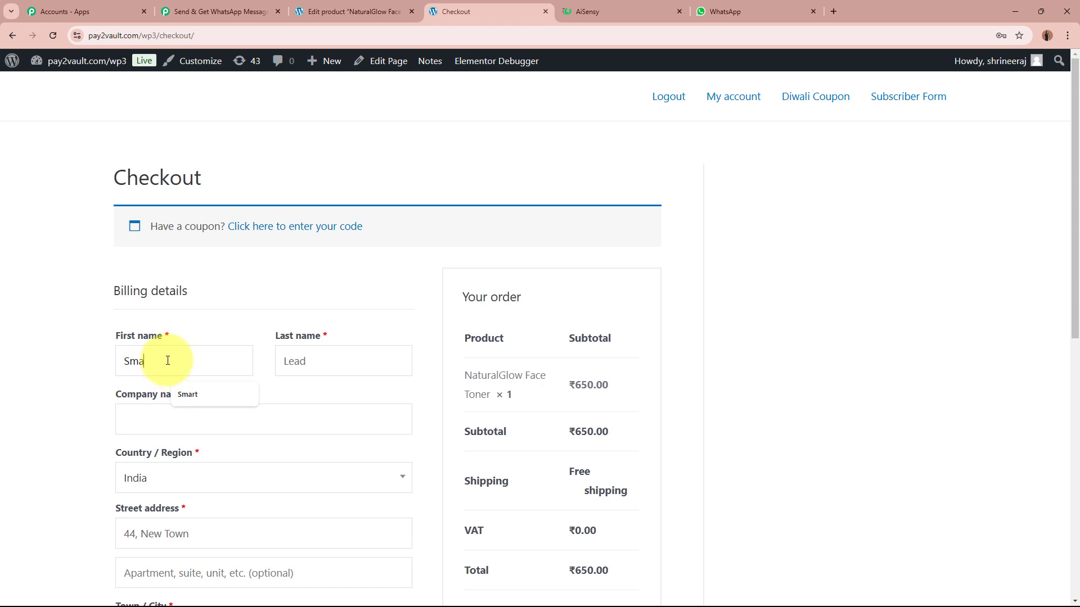
type("rt")
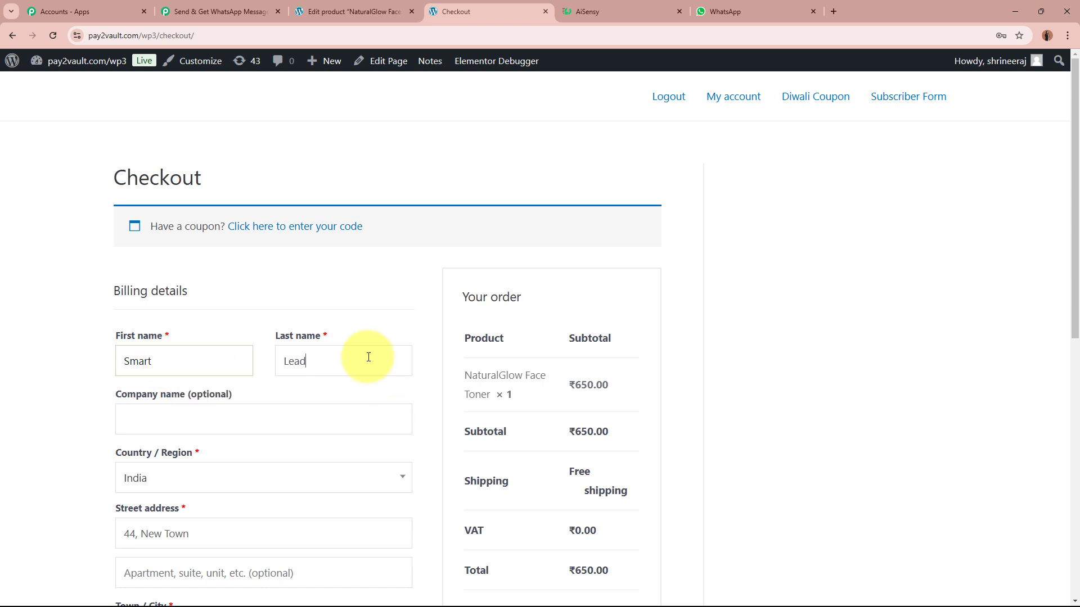
double_click(368, 357)
type("Perso")
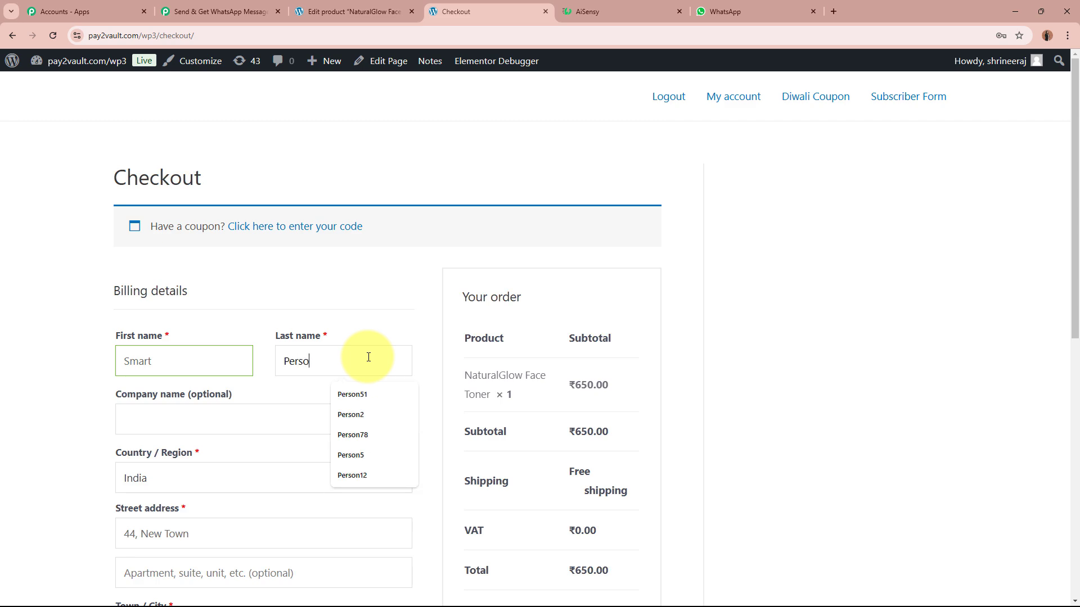
type("n5")
Keep India as billing country and replace the street address with the suggested one.
scroll(200, 281, "down", 5)
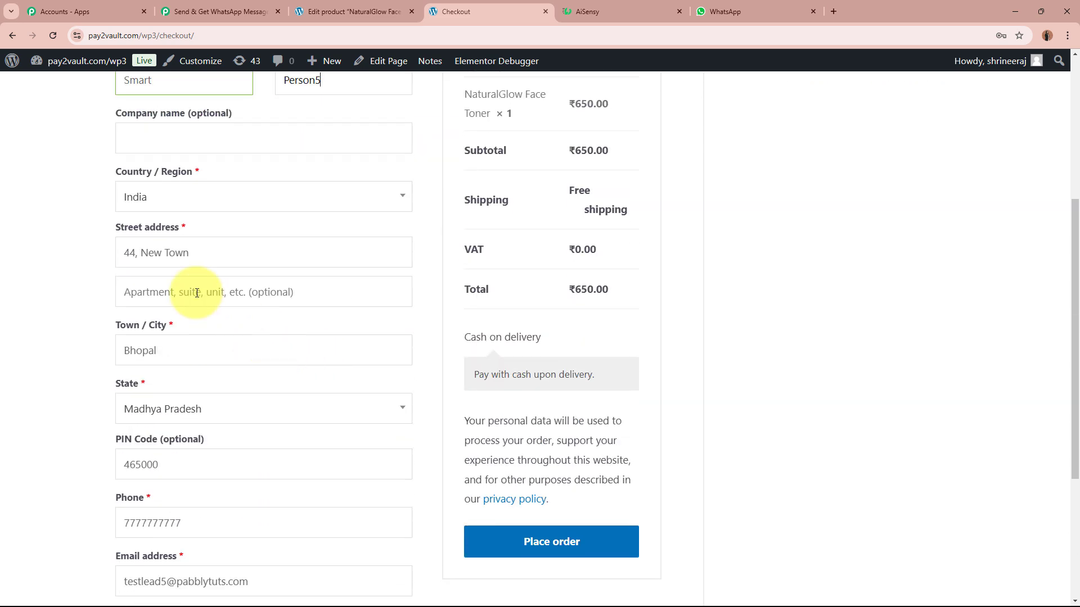
left_click(195, 201)
left_click(176, 305)
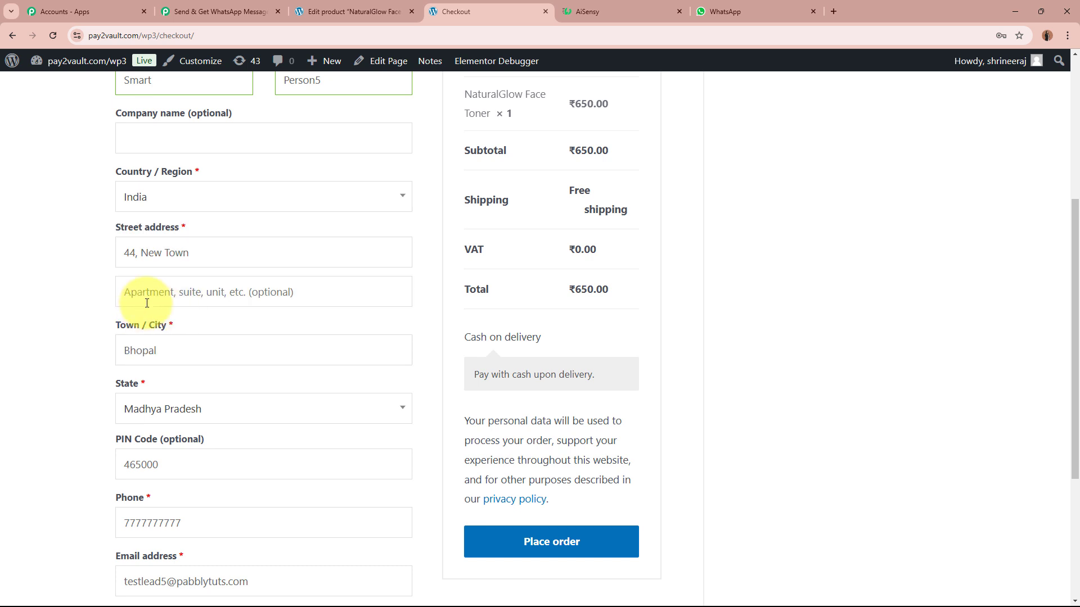
left_click(249, 257)
key("ctrl+shift+Left")
key("ctrl+shift+Left")
key("ctrl+shift+Left")
key("BackSpace")
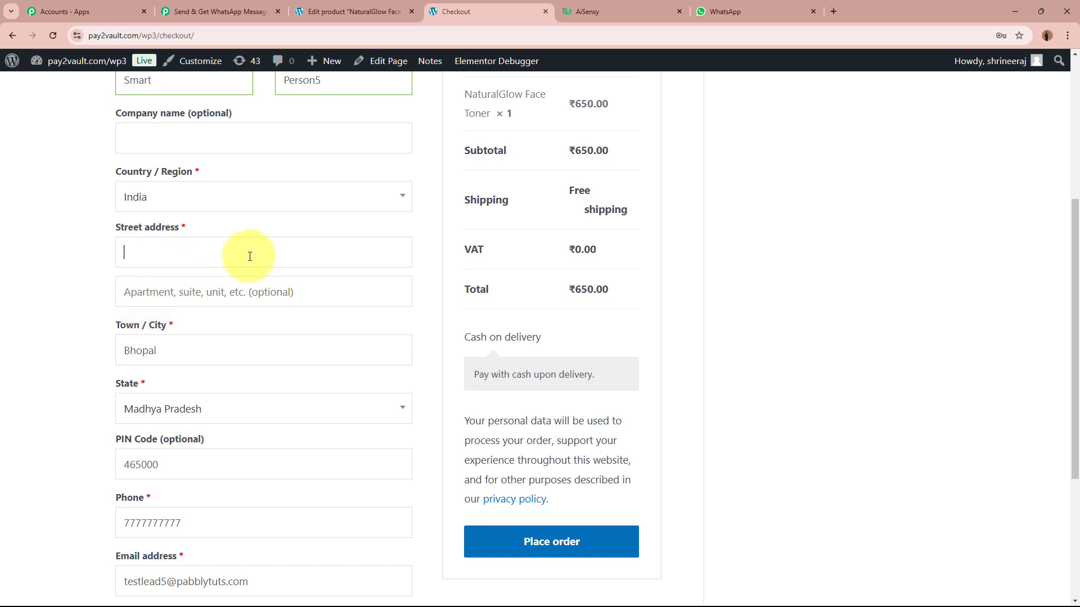
type("123,")
key("Down")
key("Down")
key("Return")
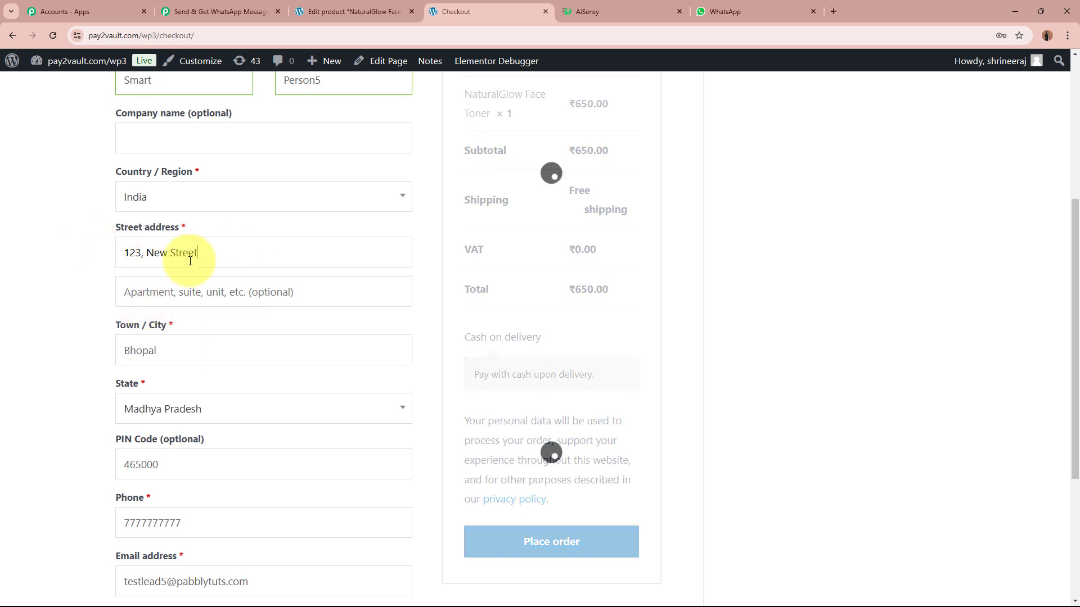
Replace the billing city and PIN code with the customer's new ones.
scroll(41, 284, "down", 1)
double_click(192, 294)
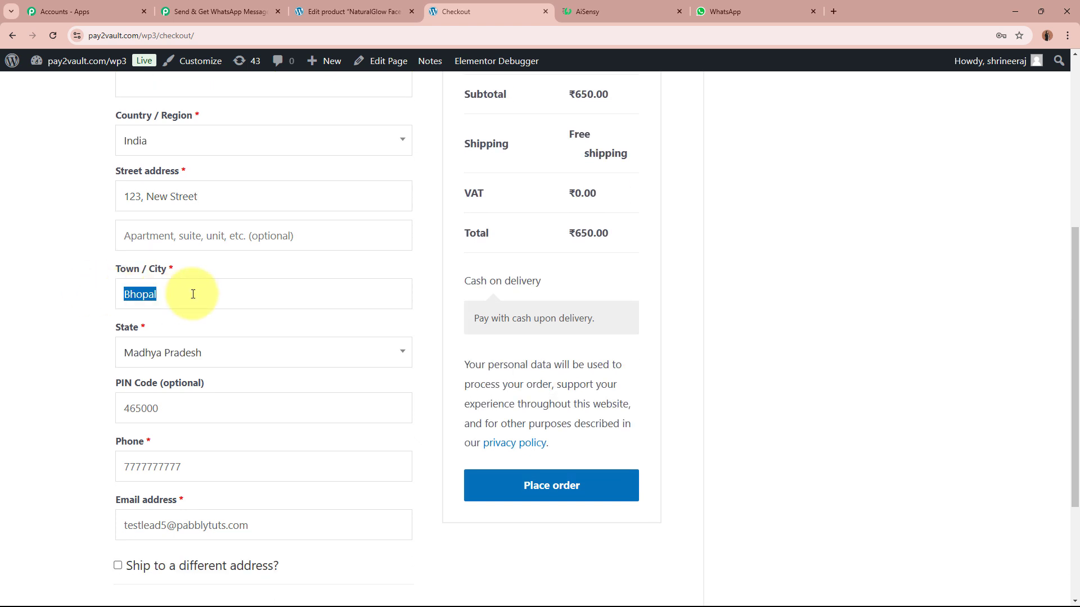
type("Indore")
left_click(211, 355)
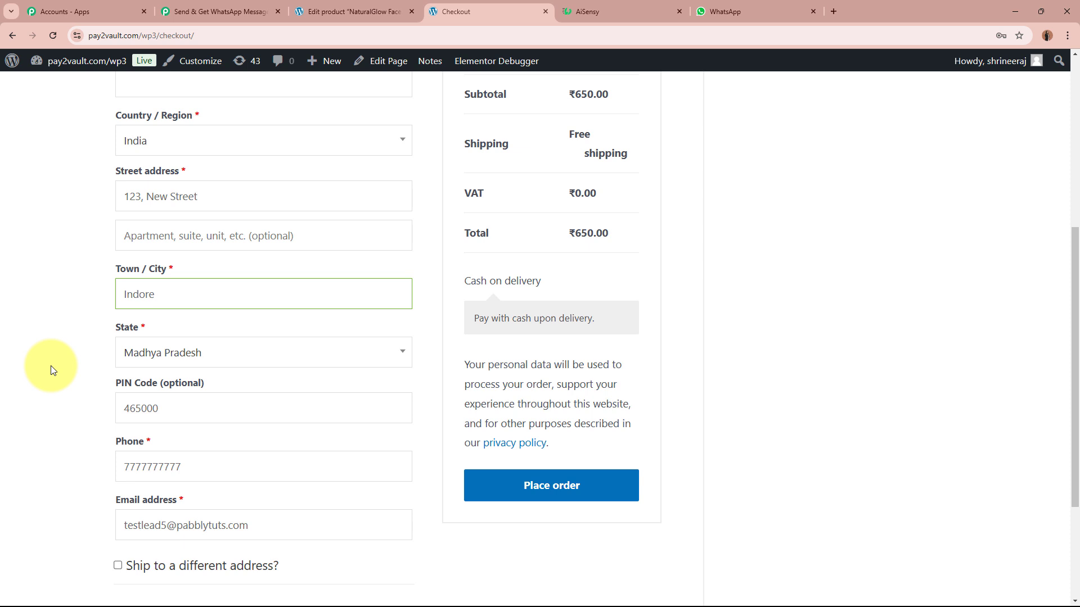
double_click(226, 404)
type("560000")
Enter the customer's phone and e-mail, then place the ₹650.00 cash-on-delivery order.
double_click(228, 468)
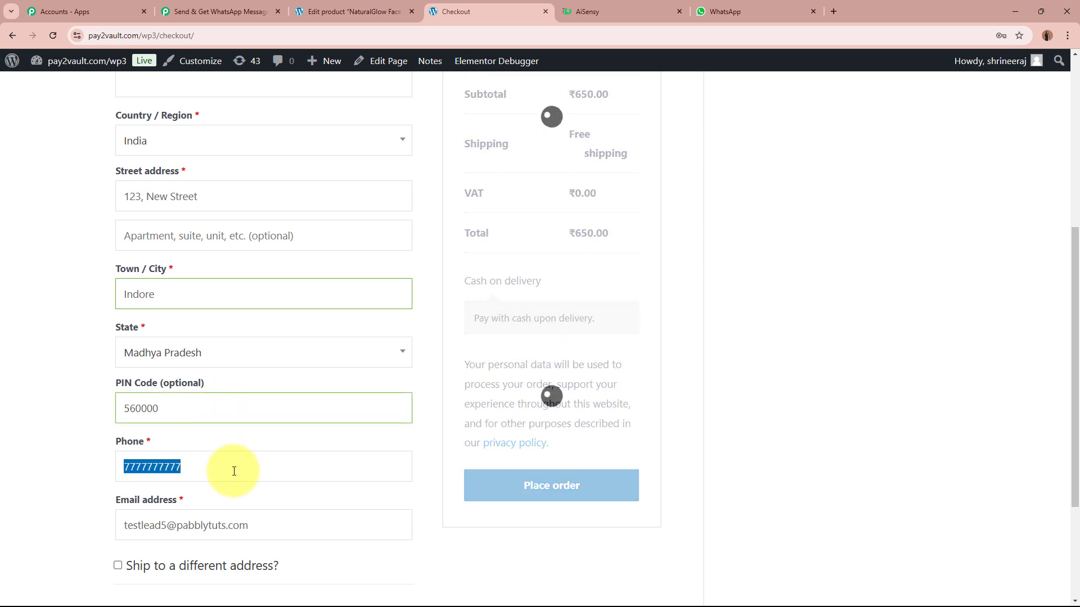
type("9696969696")
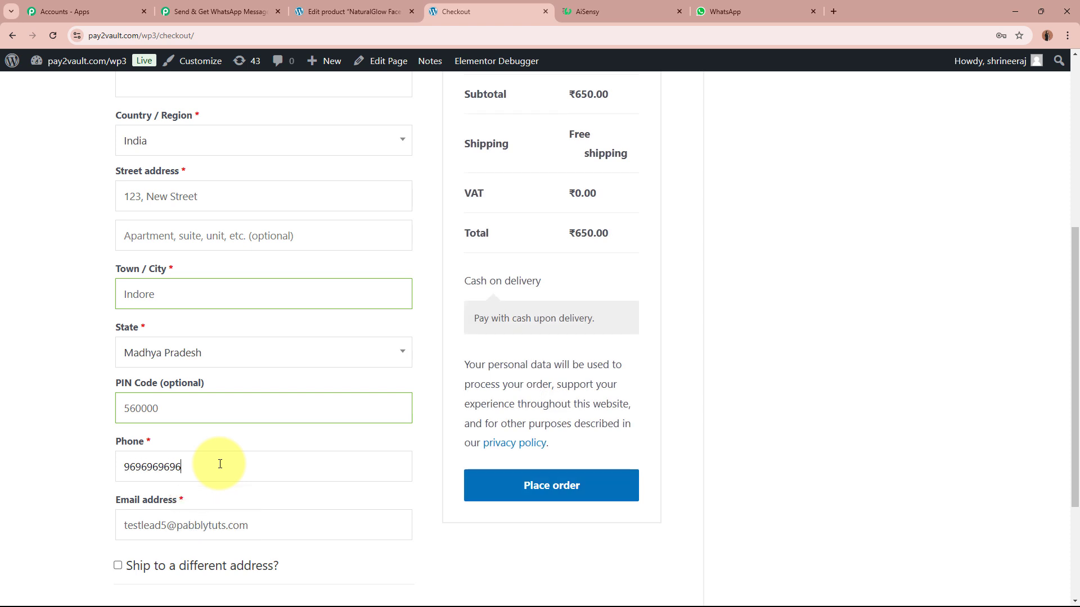
triple_click(276, 524)
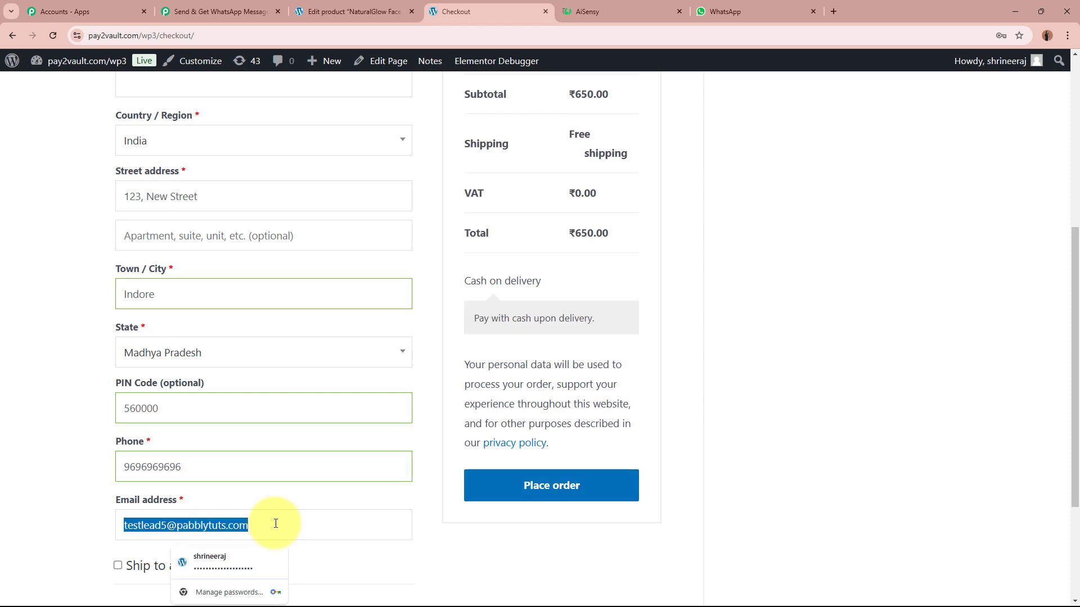
type("smart")
key("Down")
key("Return")
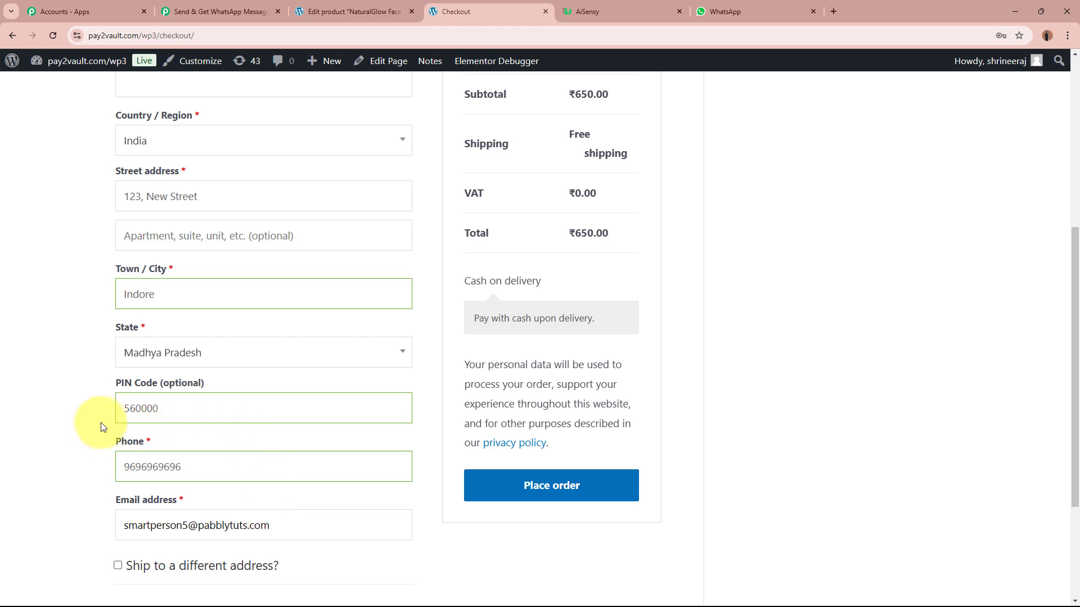
scroll(40, 417, "up", 4)
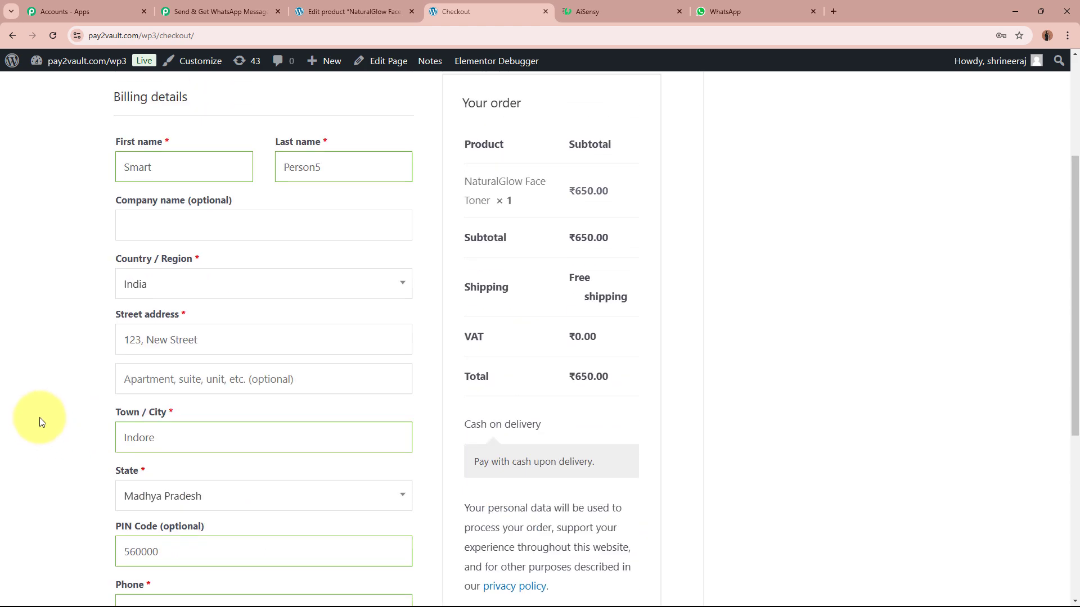
scroll(41, 415, "down", 6)
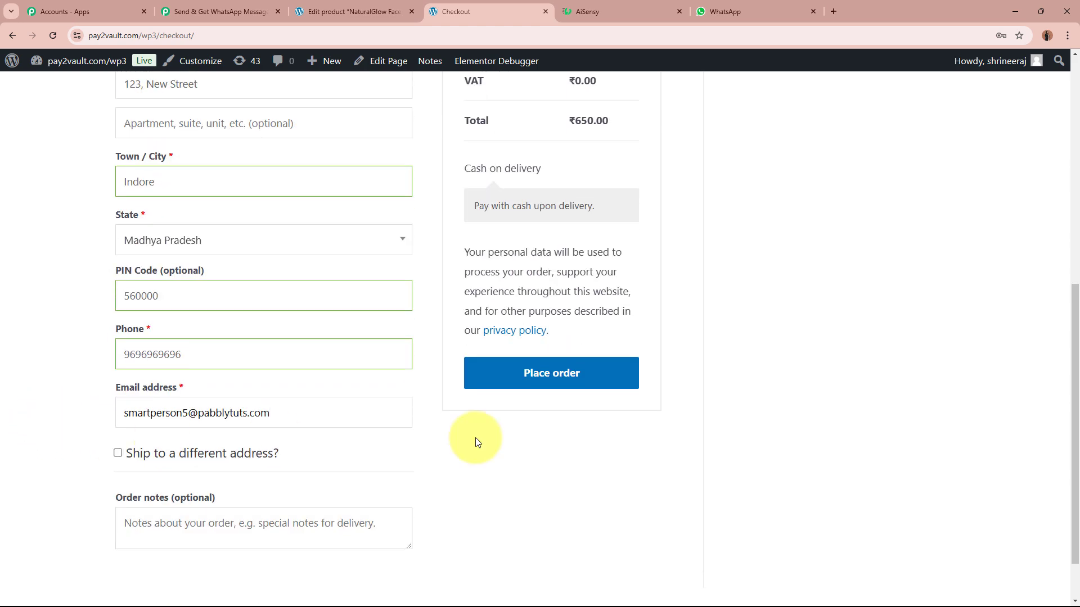
left_click(621, 388)
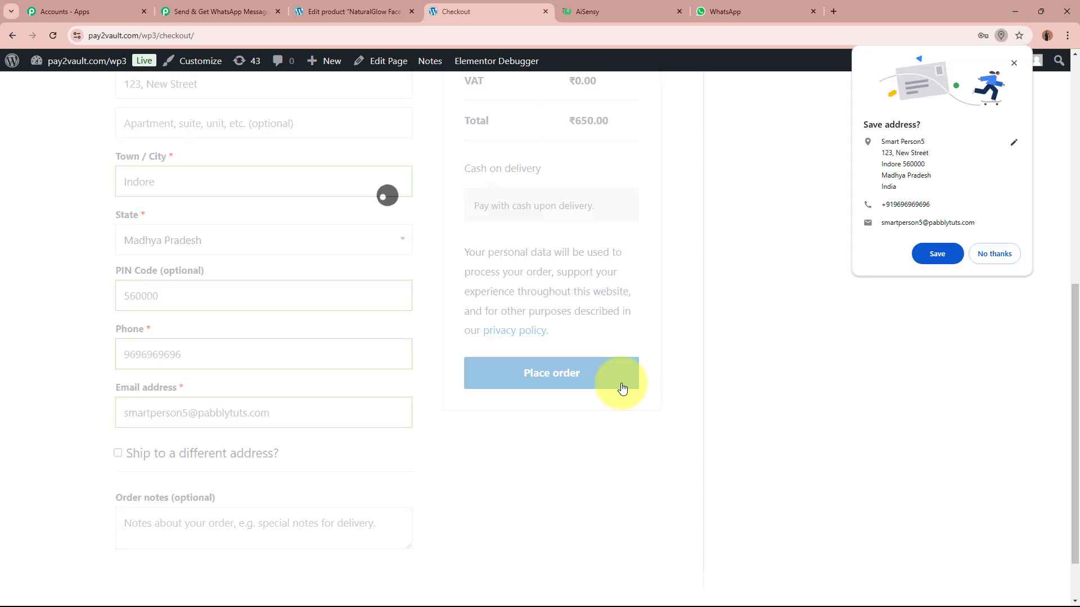
Decline saving the address, then check the order-received thank-you message and customer email.
left_click(997, 251)
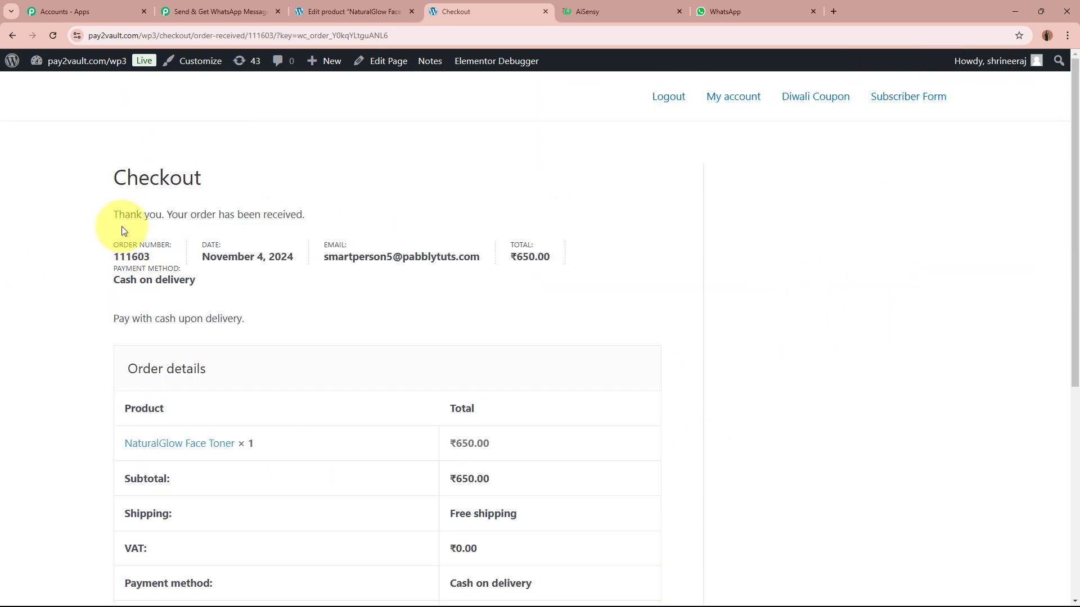
left_click_drag(116, 213, 366, 217)
left_click(366, 218)
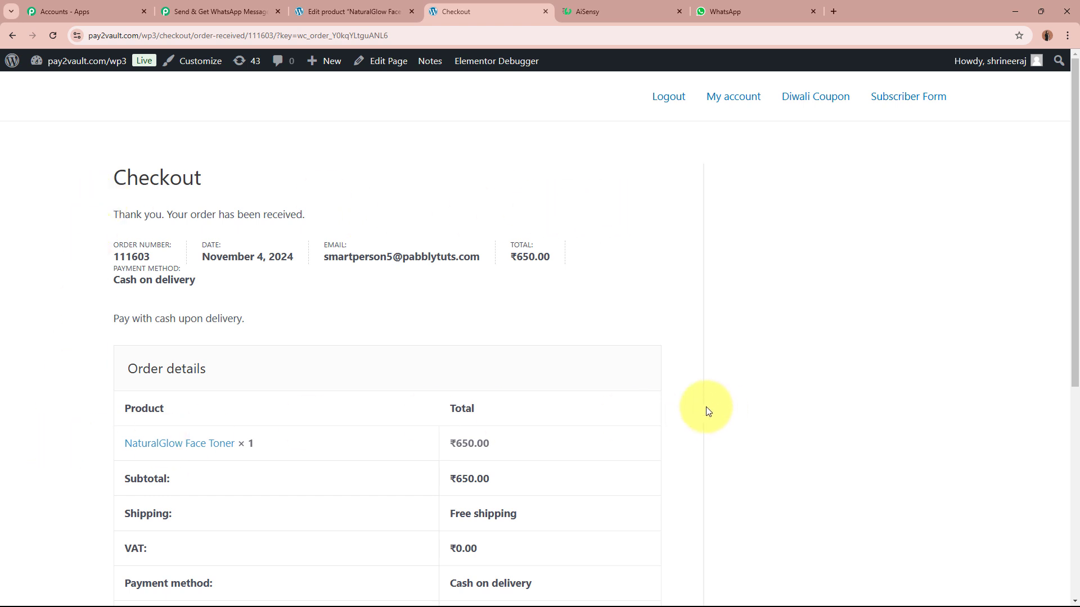
left_click_drag(326, 254, 484, 253)
left_click(456, 305)
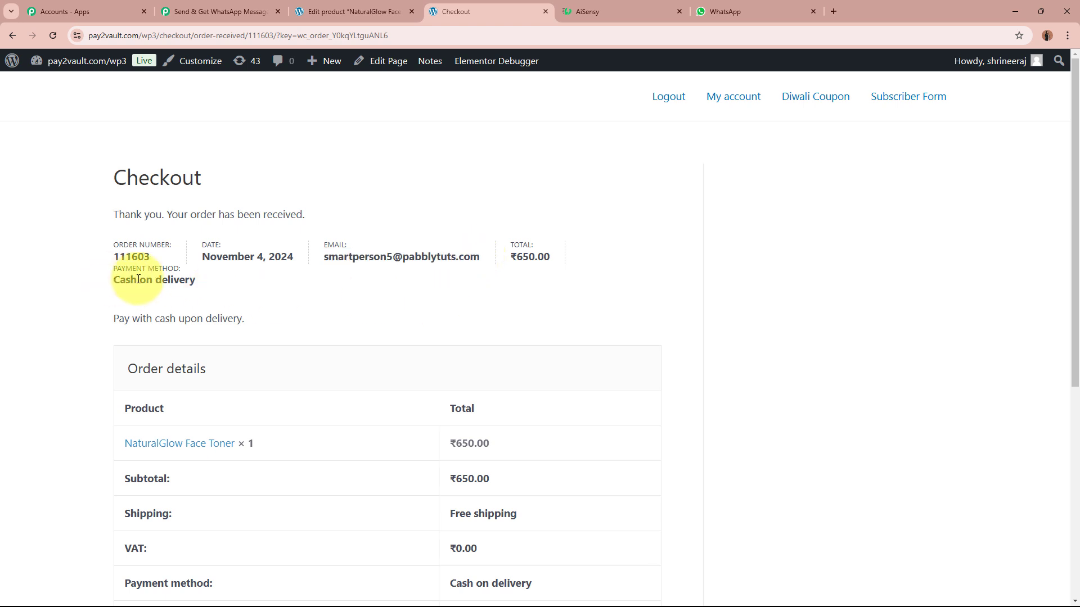
Check the order date, cash-on-delivery payment and ₹650.00 total on the confirmation.
left_click_drag(126, 270, 253, 281)
left_click(114, 282)
left_click_drag(114, 282, 247, 283)
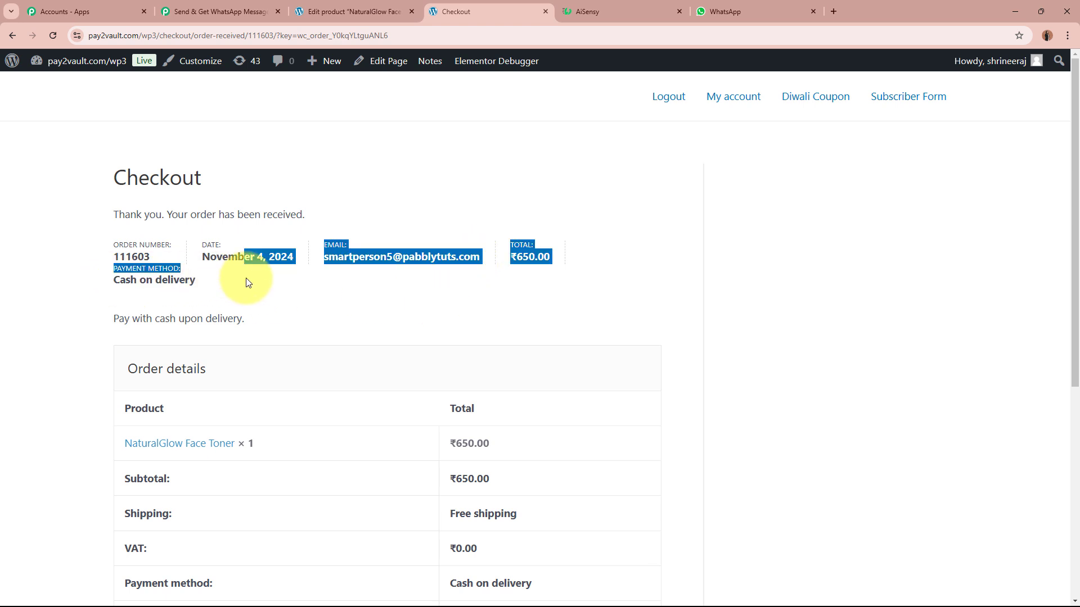
left_click(248, 282)
scroll(241, 289, "down", 3)
scroll(499, 495, "down", 2)
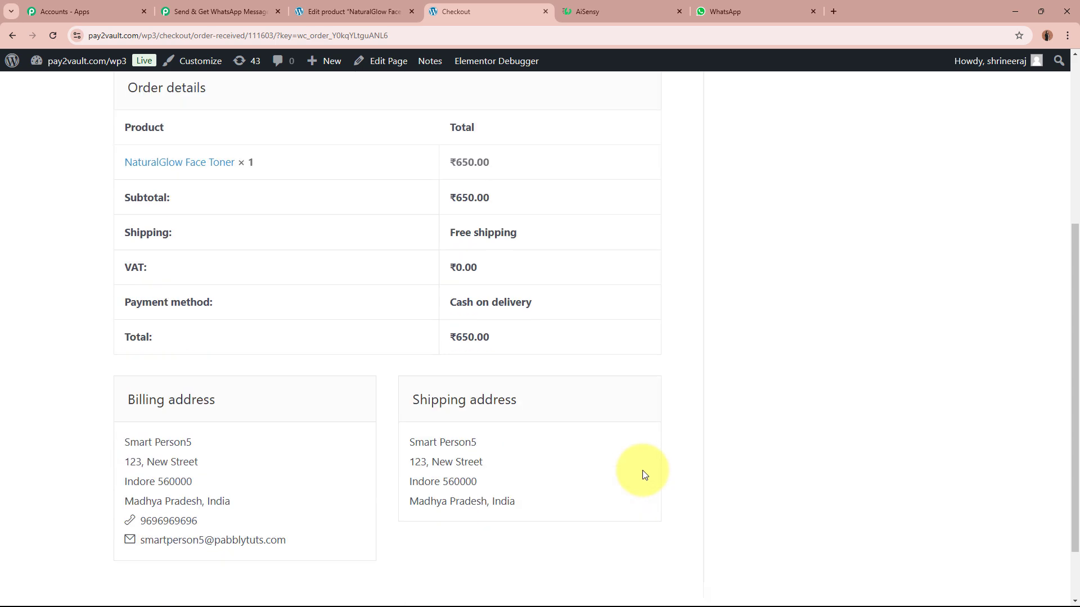
scroll(644, 475, "up", 5)
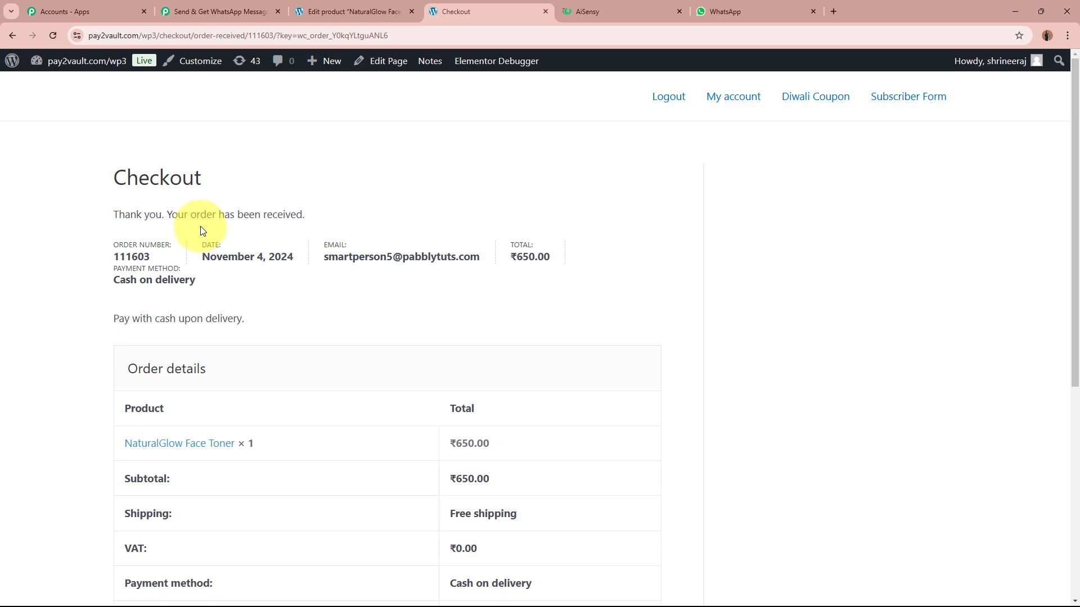
In the WhatsApp order workflow, check the captured Total 650.00 and Status processing.
left_click(229, 10)
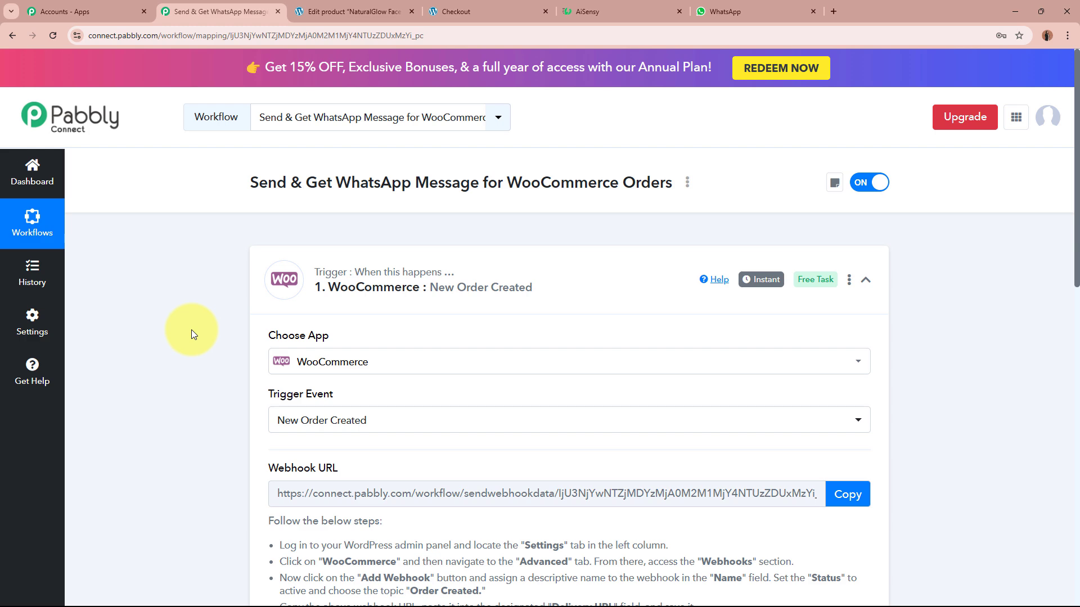
scroll(191, 329, "down", 10)
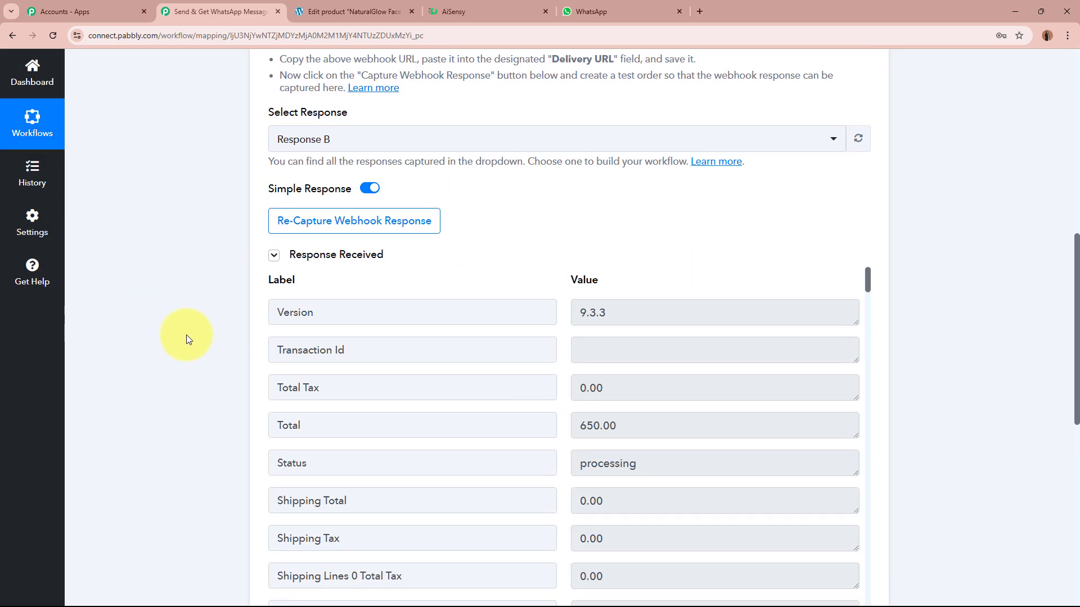
scroll(186, 338, "down", 2)
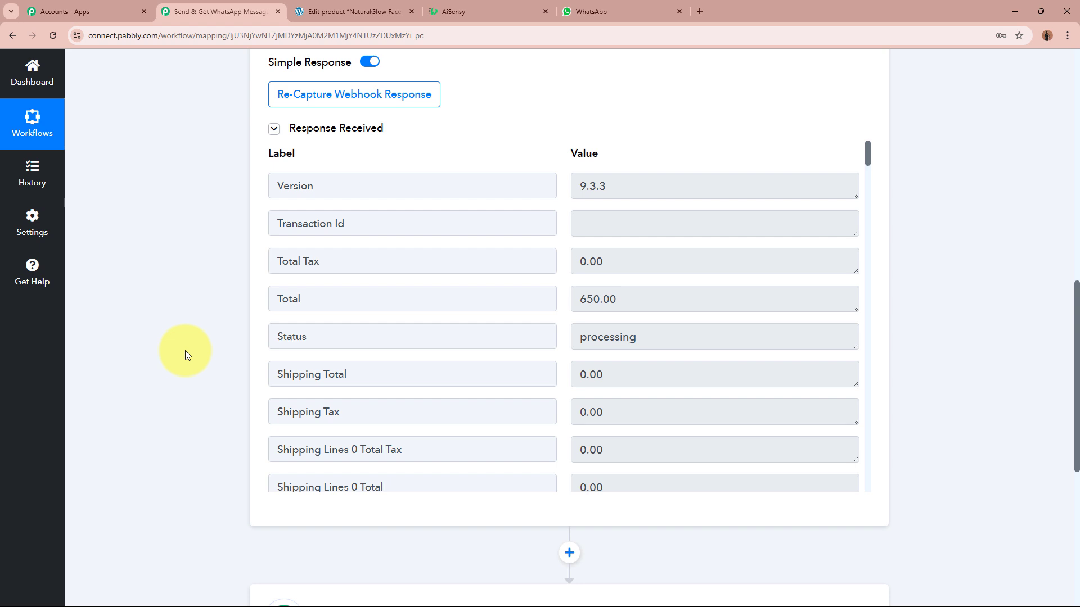
left_click(668, 299)
left_click(722, 308)
key("Tab")
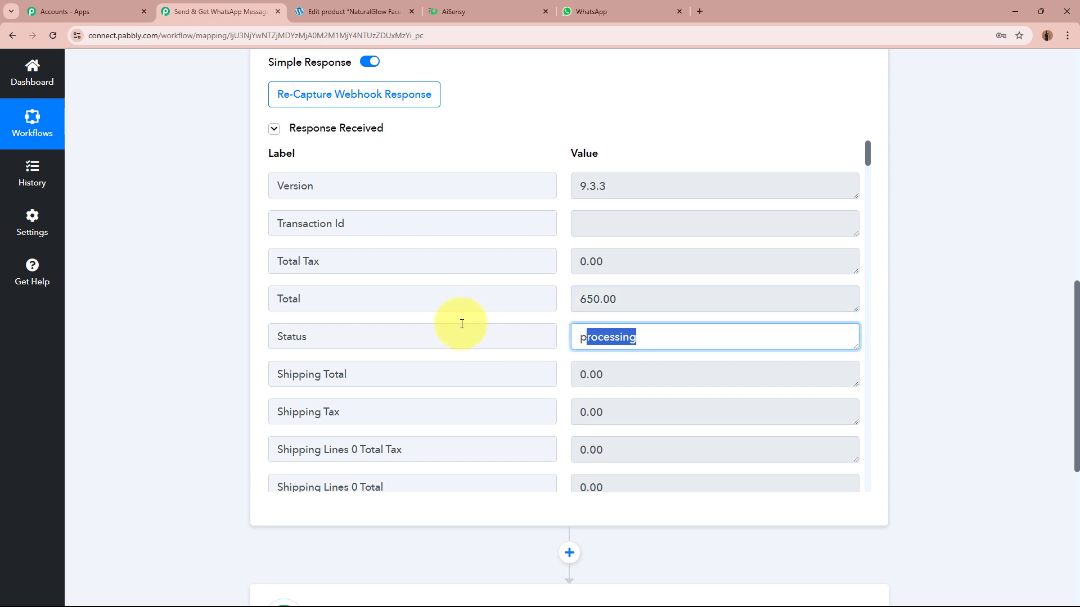
scroll(680, 351, "down", 2)
scroll(677, 350, "down", 5)
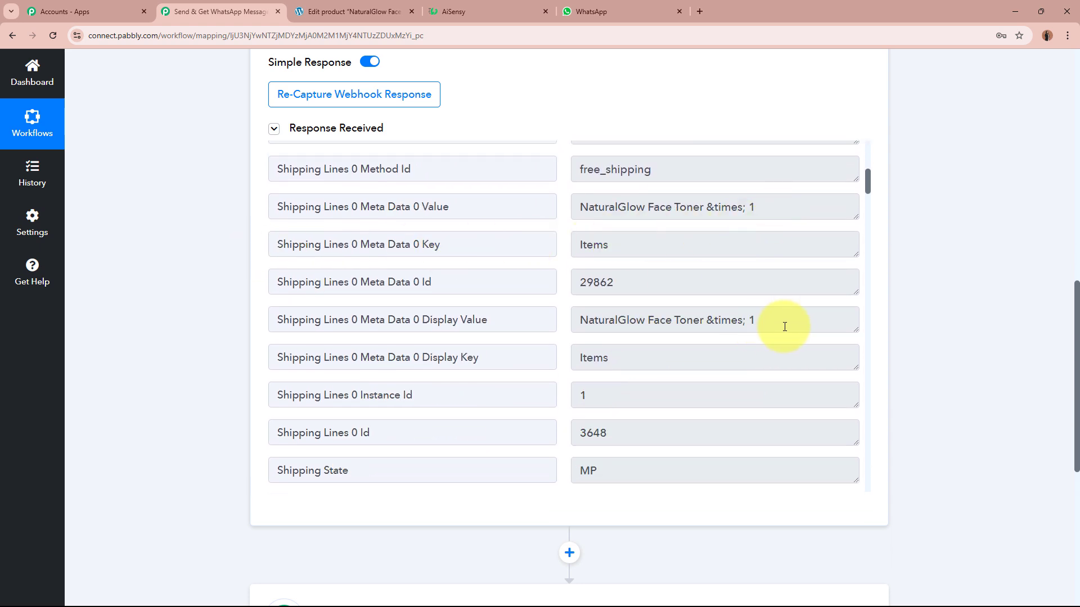
Check the captured item, shipping state MP, postcode 560000, name, country IN, city Indore and street.
triple_click(742, 319)
left_click(706, 320)
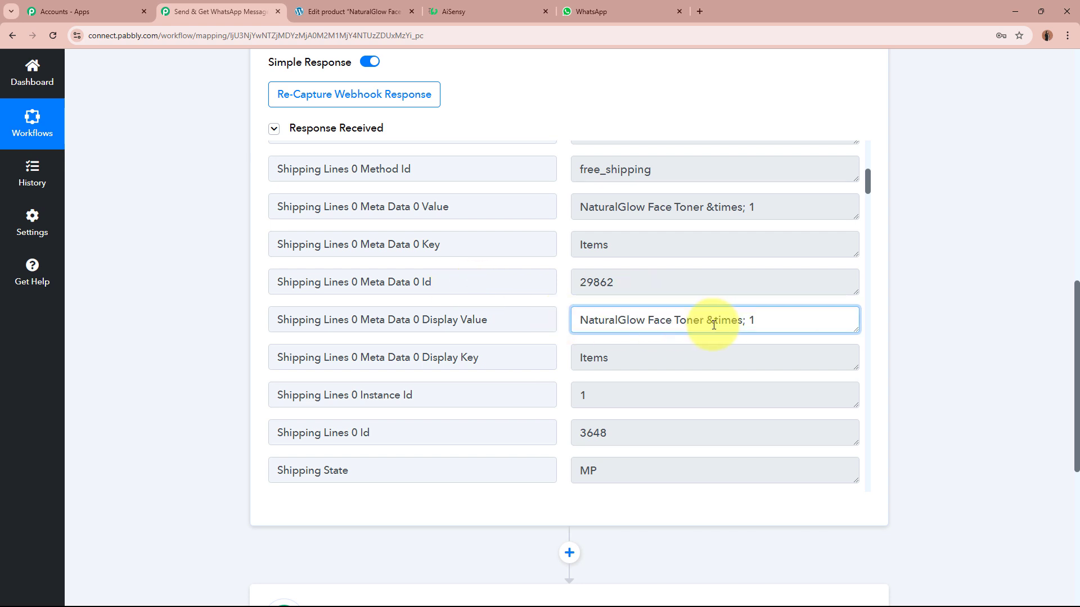
scroll(712, 323, "down", 3)
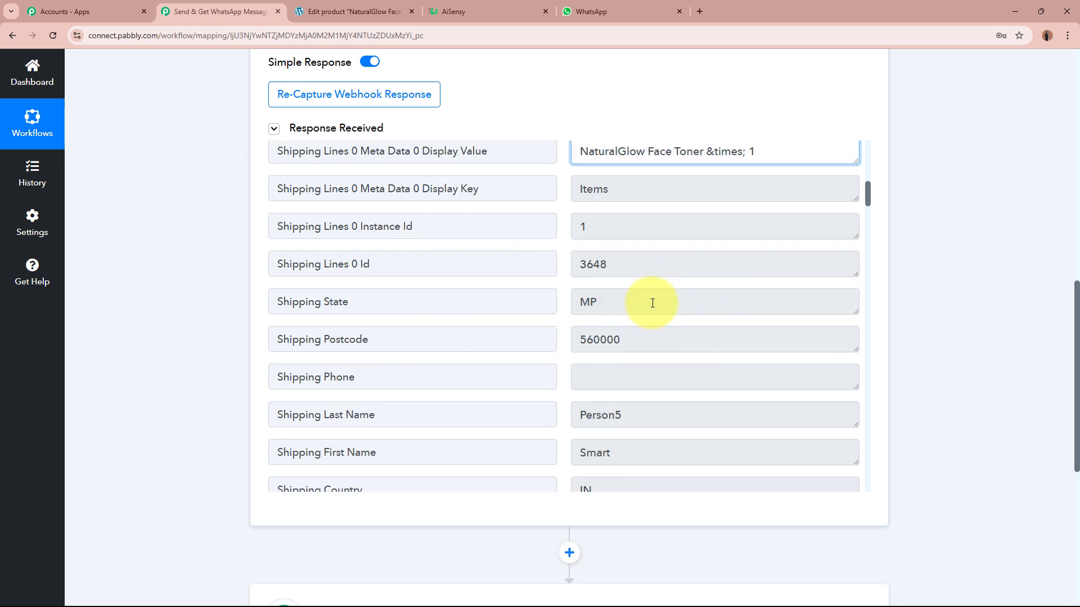
left_click(630, 301)
double_click(686, 338)
scroll(650, 362, "down", 2)
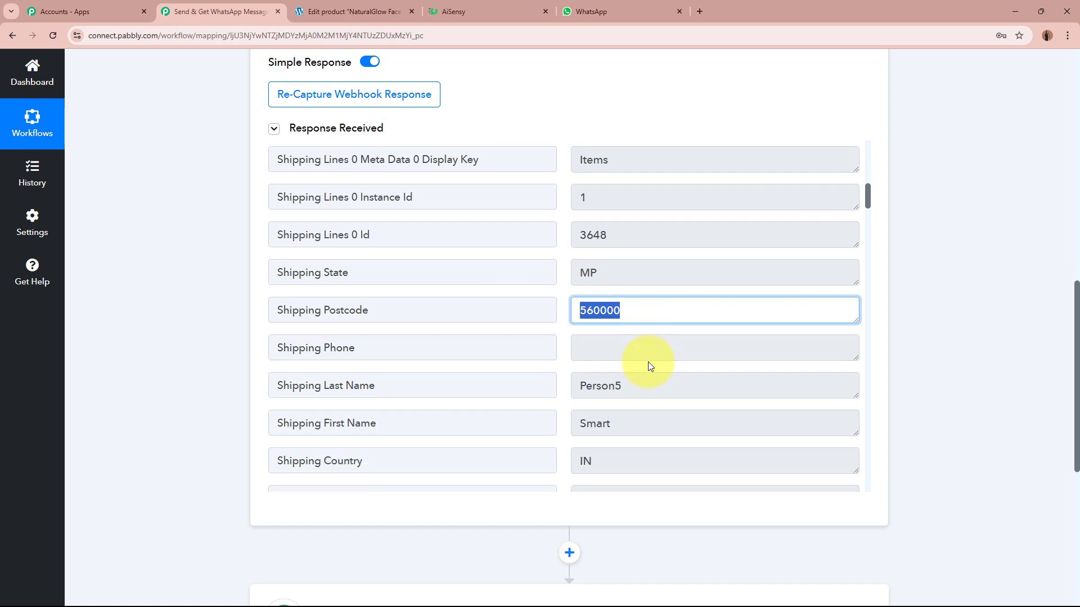
double_click(639, 340)
double_click(661, 303)
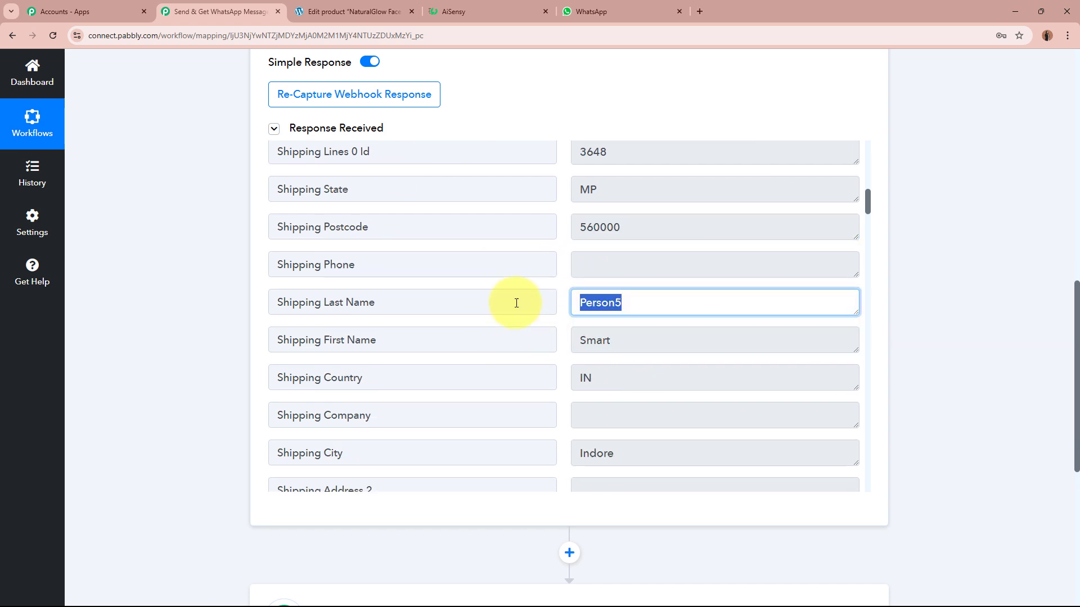
scroll(653, 320, "down", 1)
double_click(586, 316)
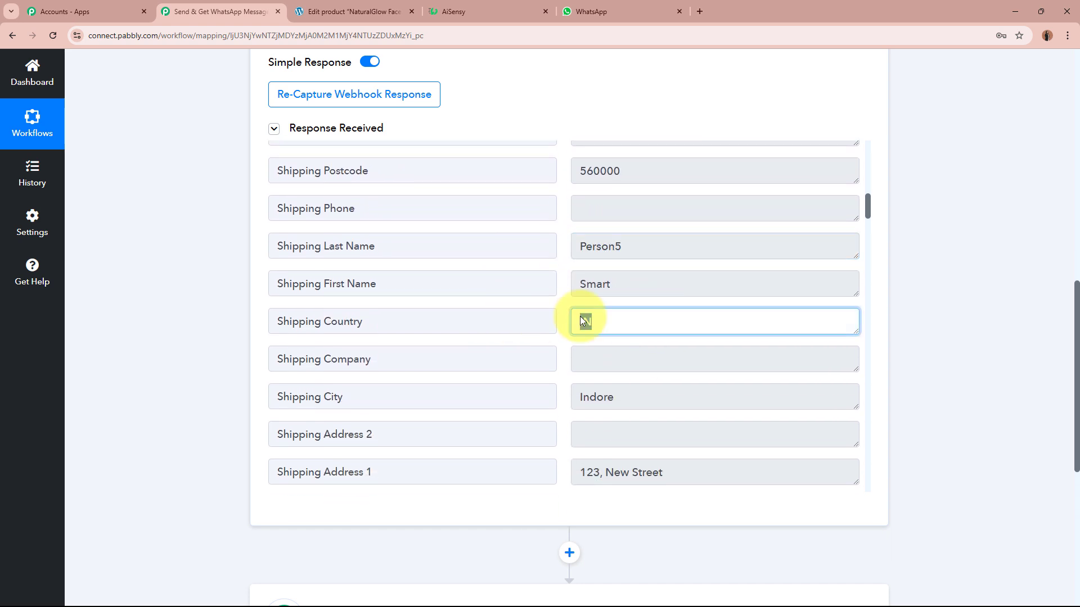
scroll(613, 313, "down", 2)
left_click_drag(626, 284, 536, 285)
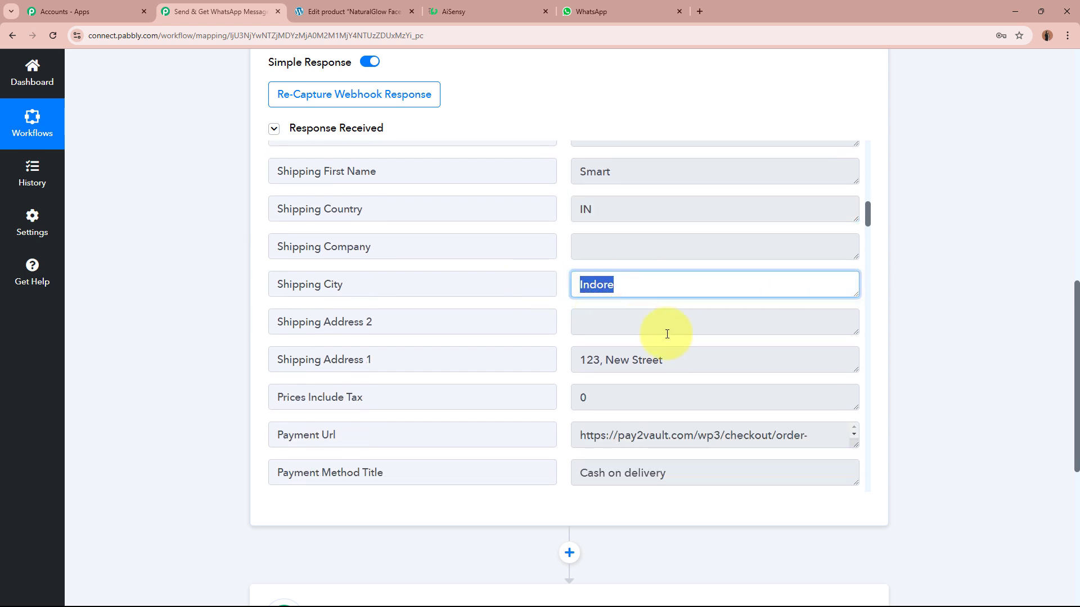
left_click_drag(686, 361, 732, 322)
Check the captured Payment Url, Order Key and Date Created values.
scroll(642, 347, "down", 2)
left_click(732, 322)
scroll(732, 322, "down", 2)
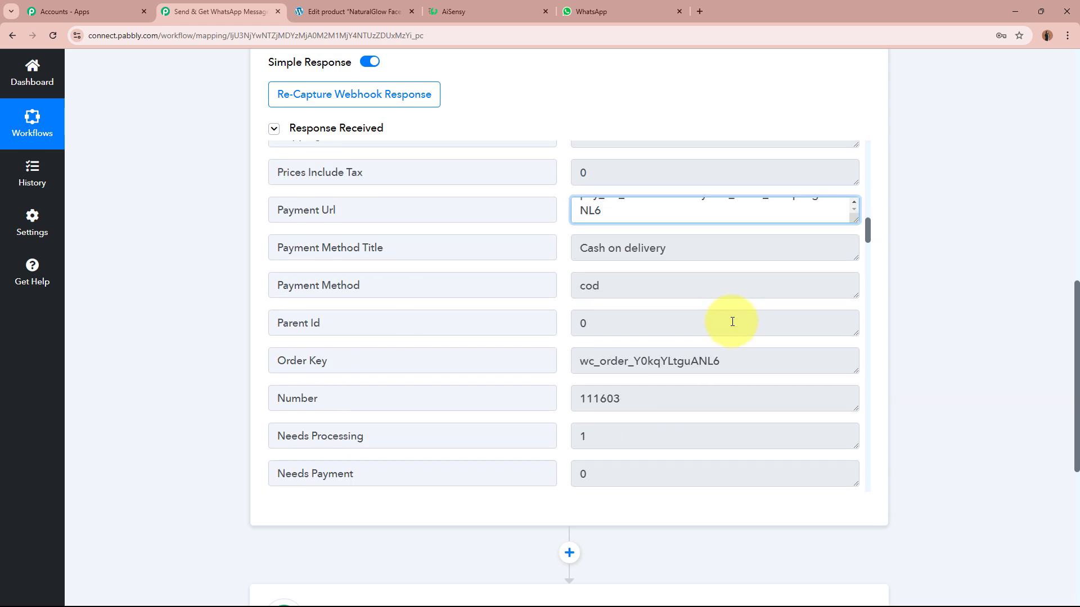
left_click_drag(684, 240, 545, 248)
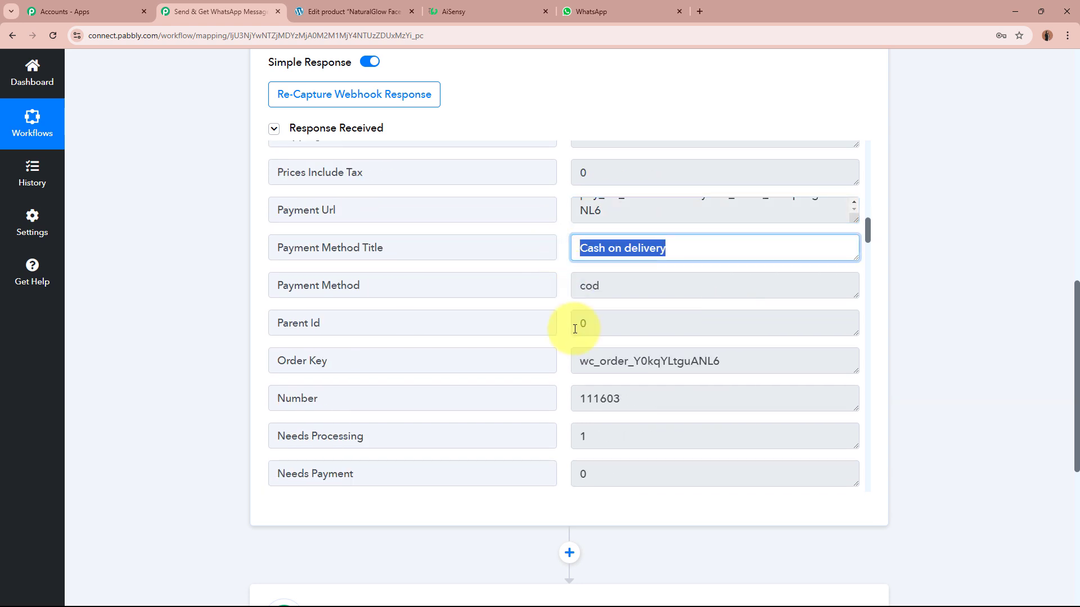
scroll(571, 325, "down", 1)
scroll(579, 330, "down", 1)
double_click(675, 249)
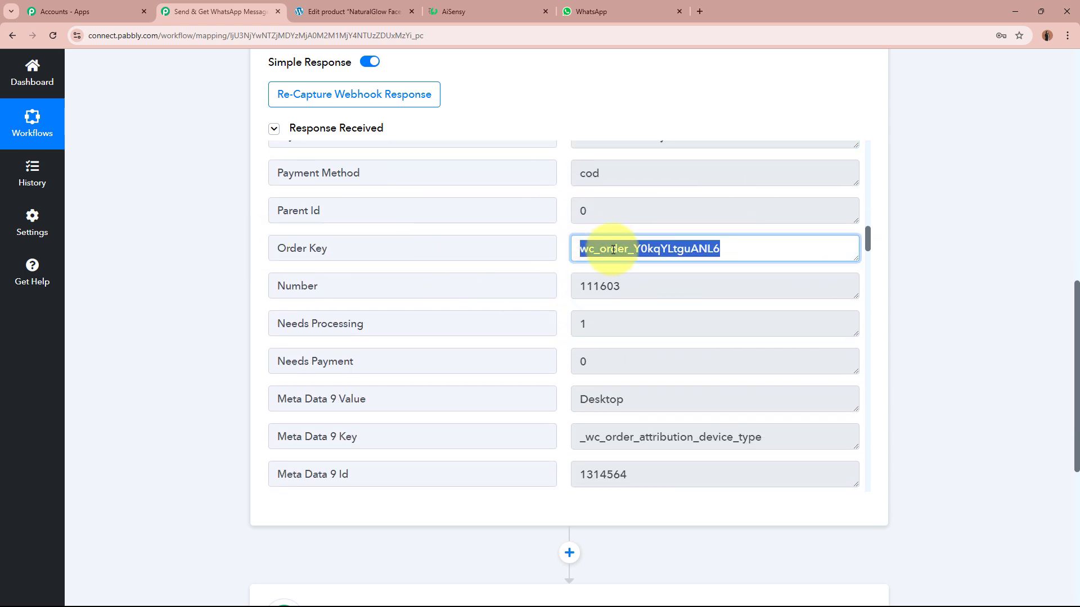
scroll(671, 250, "down", 4)
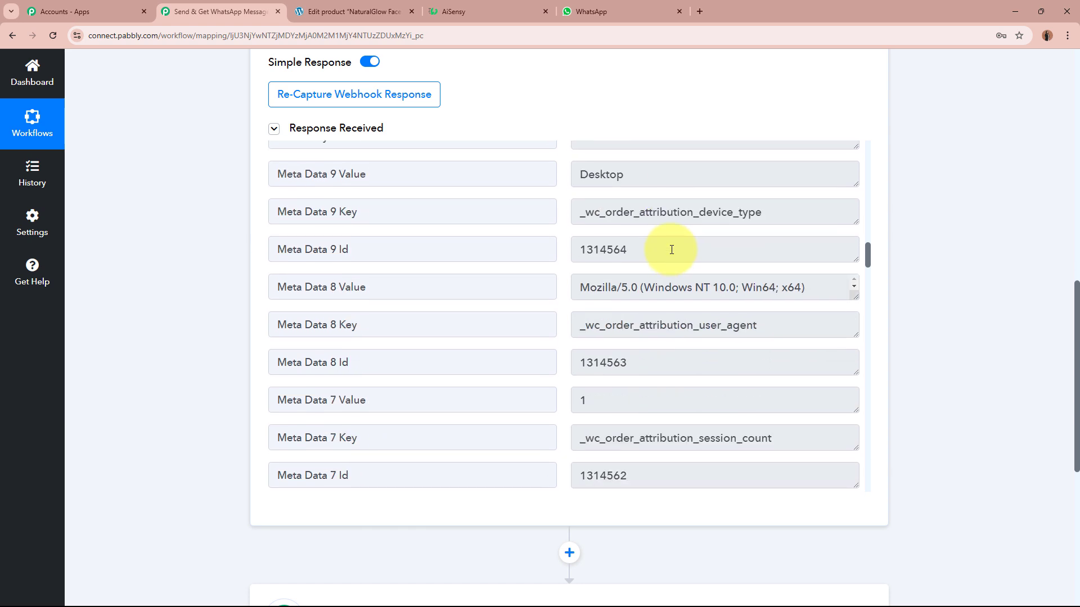
scroll(671, 250, "down", 5)
left_click_drag(752, 250, 530, 248)
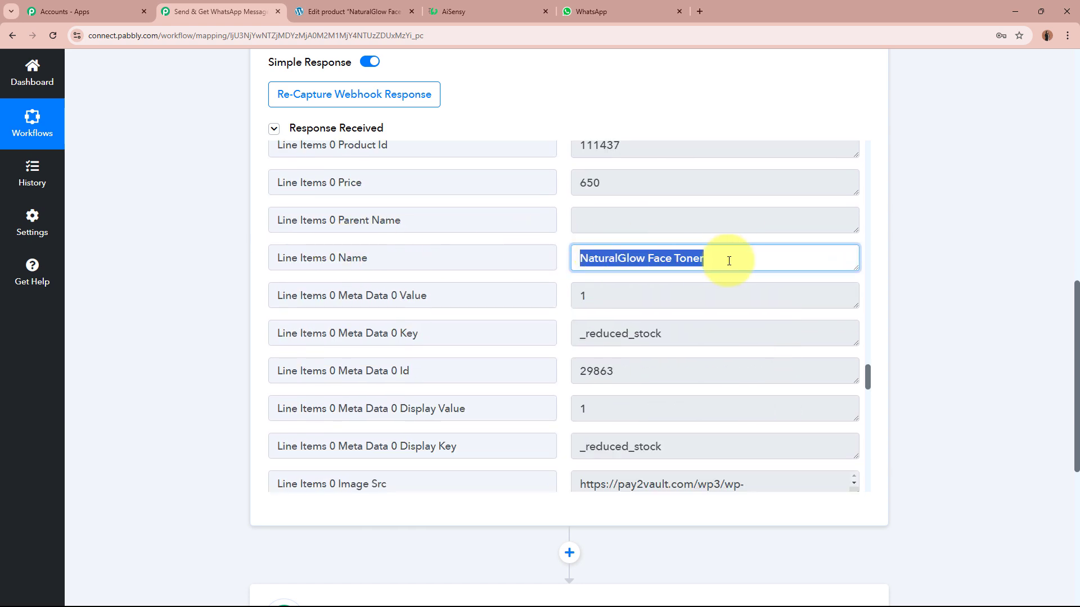
scroll(737, 292, "down", 5)
left_click_drag(749, 373, 507, 361)
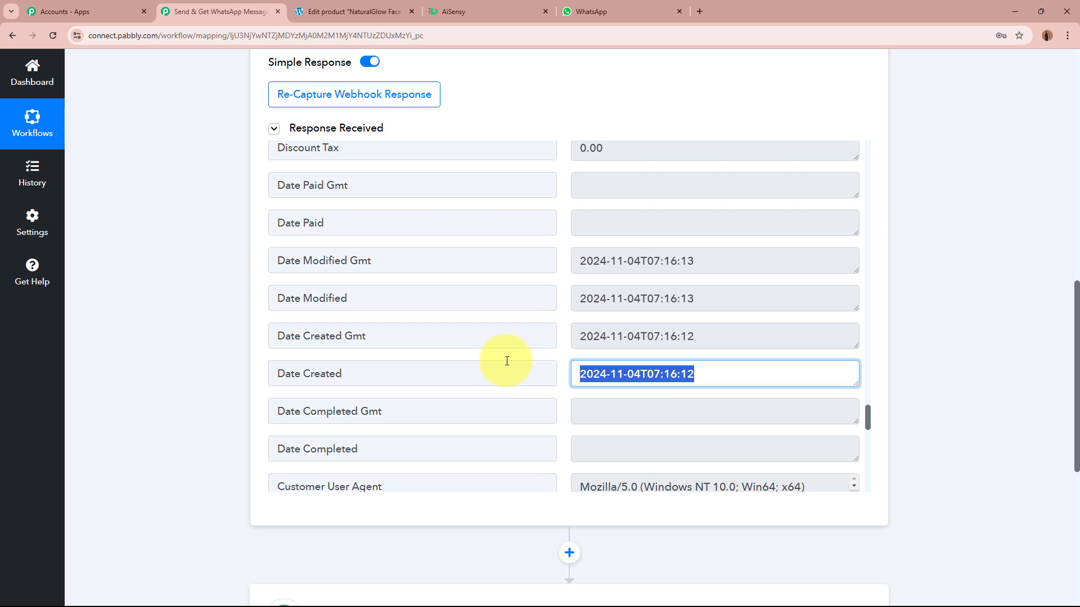
left_click(695, 363)
scroll(695, 364, "down", 4)
Scroll back up and collapse the WooCommerce New Order Created trigger settings.
scroll(696, 359, "up", 7)
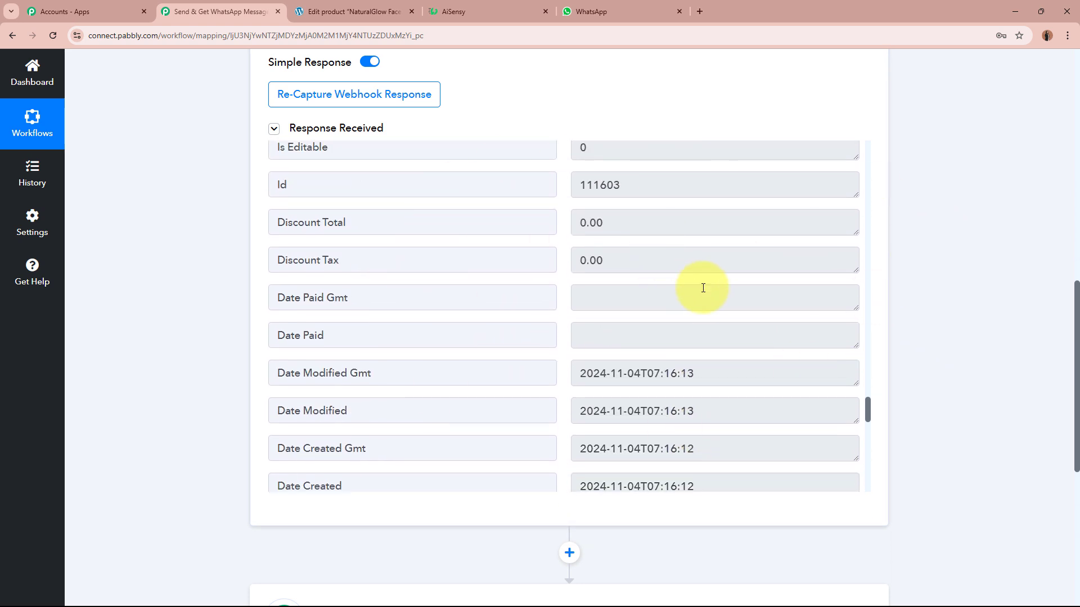
scroll(706, 287, "up", 6)
scroll(703, 285, "up", 20)
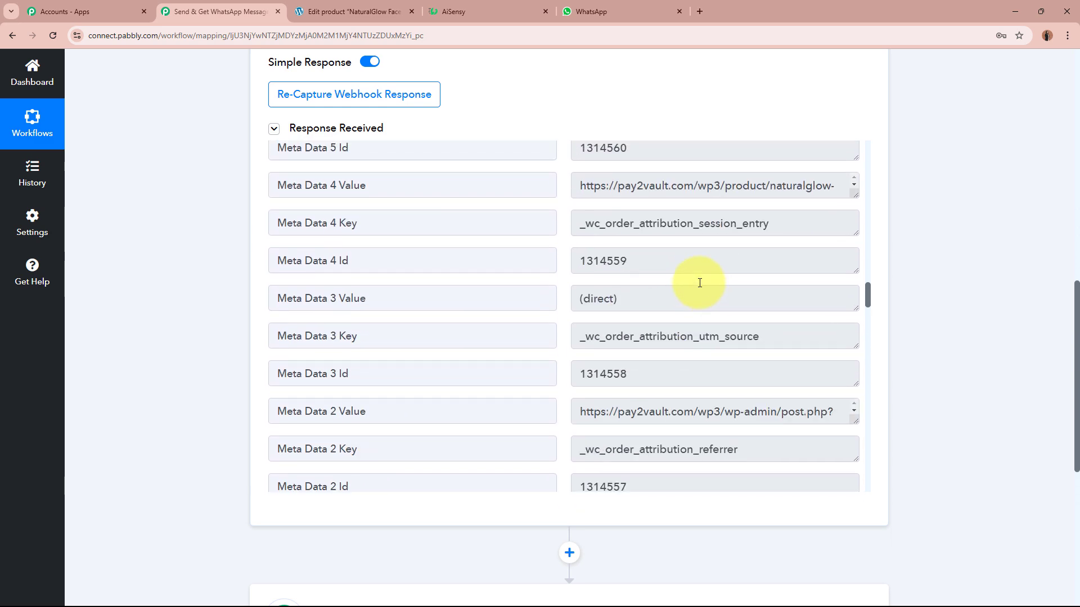
scroll(700, 284, "up", 20)
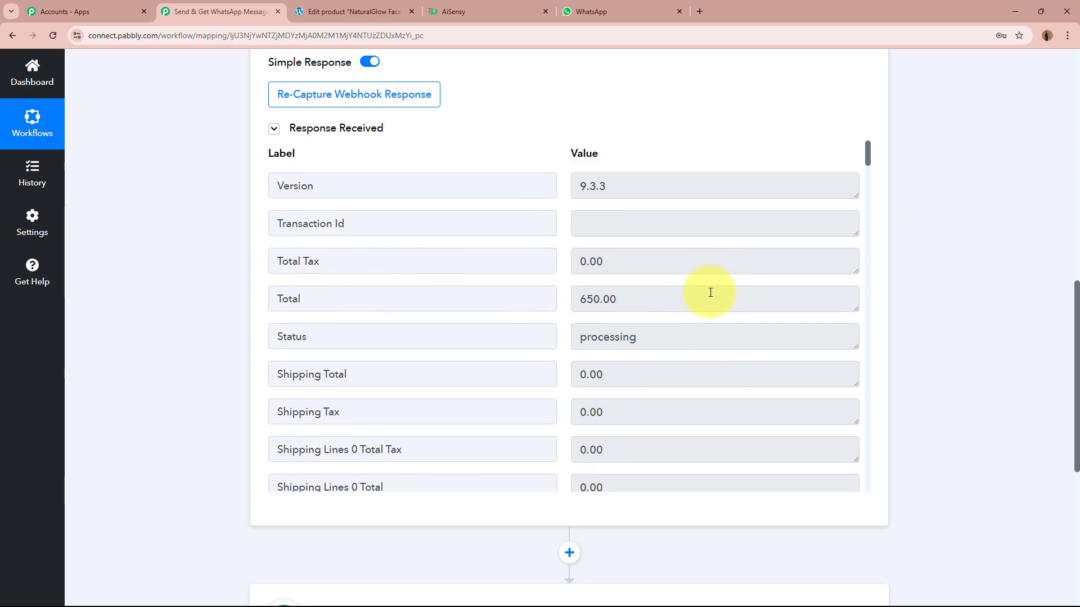
scroll(933, 294, "up", 12)
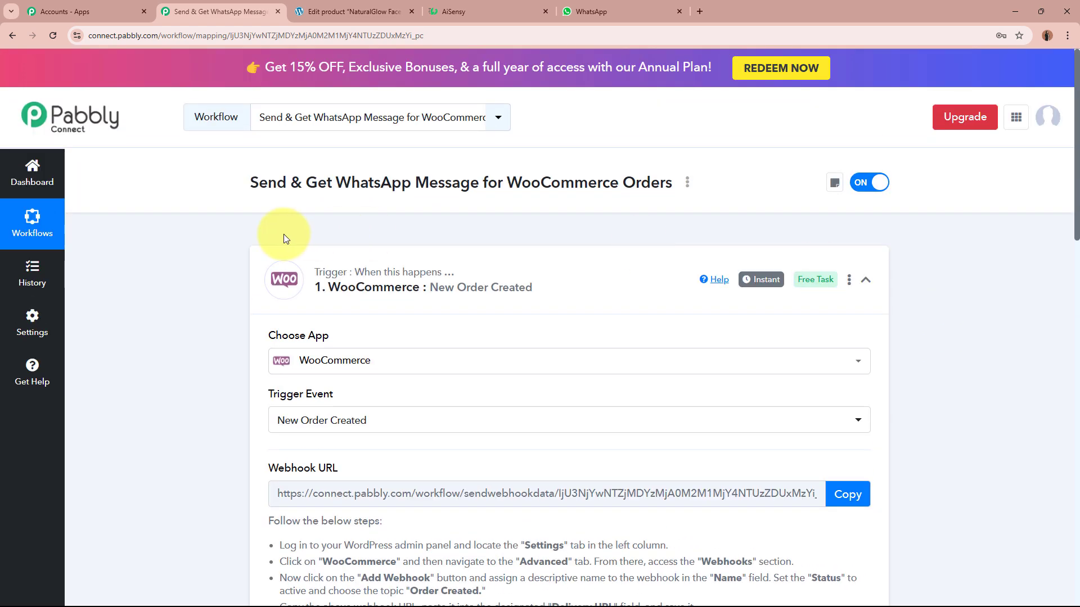
left_click(595, 291)
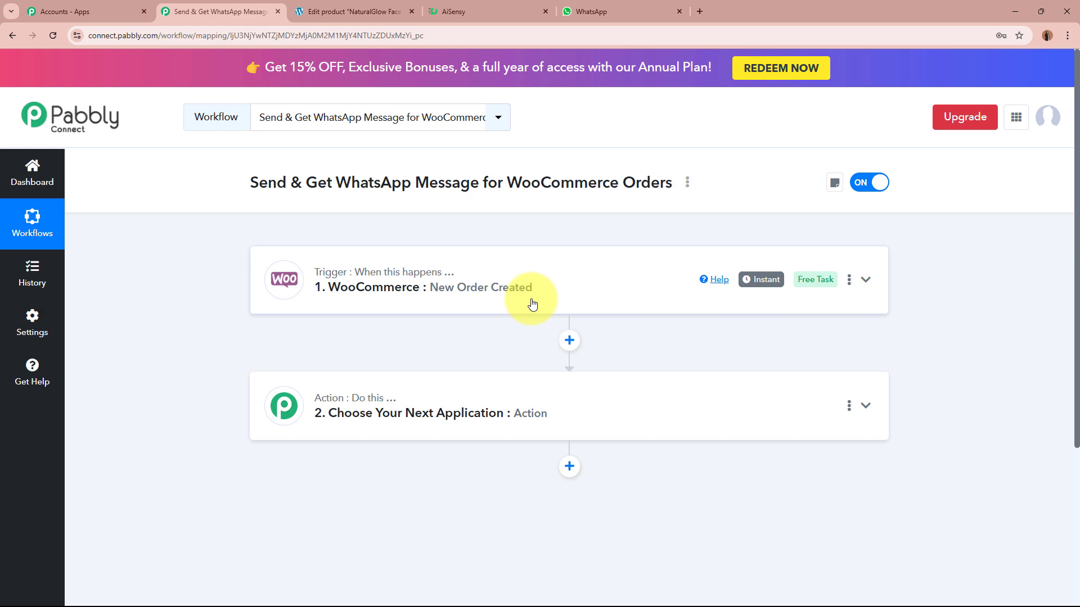
left_click(394, 11)
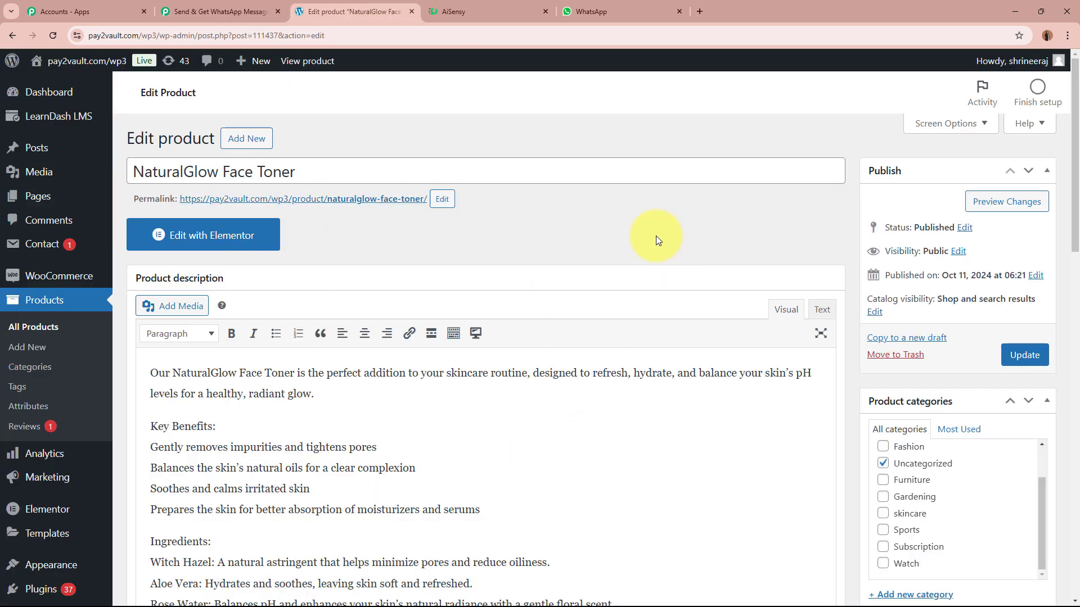
left_click(213, 11)
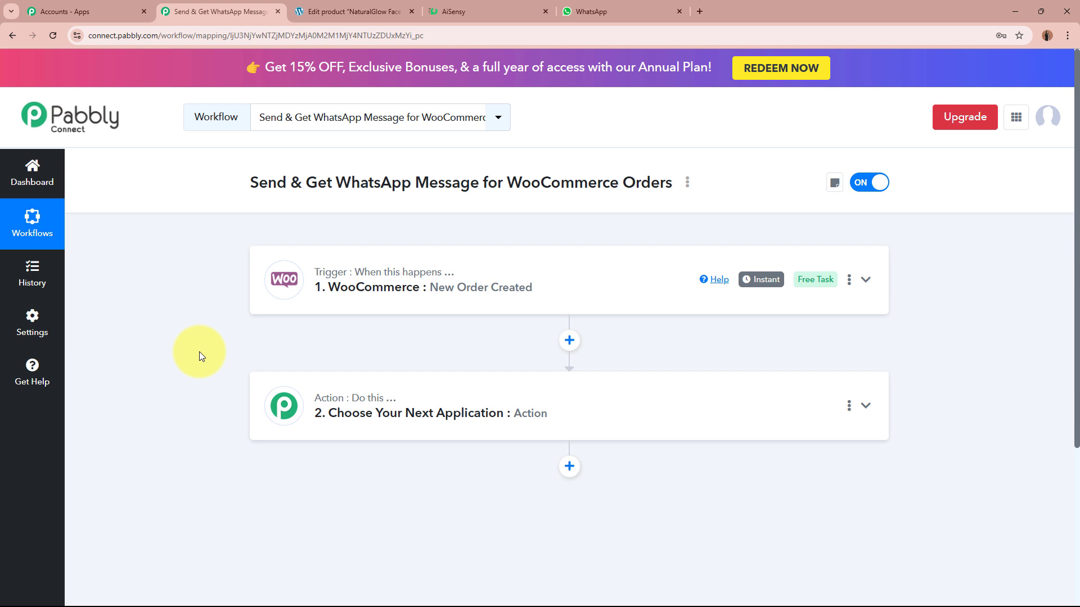
left_click(474, 11)
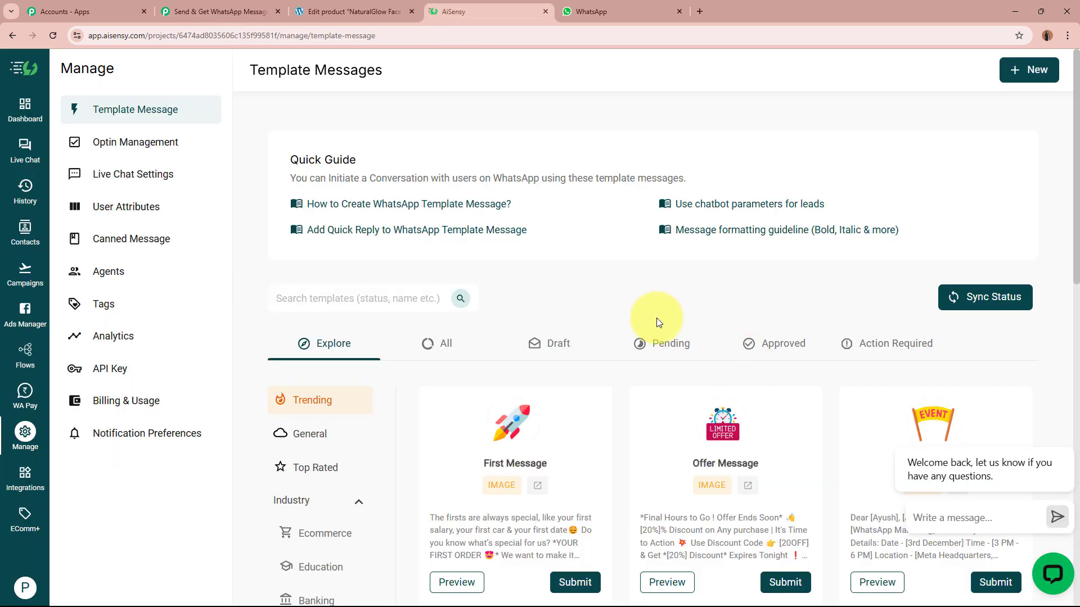
List all AiSensy templates and preview send_order_notification's message with its placeholders.
left_click(431, 344)
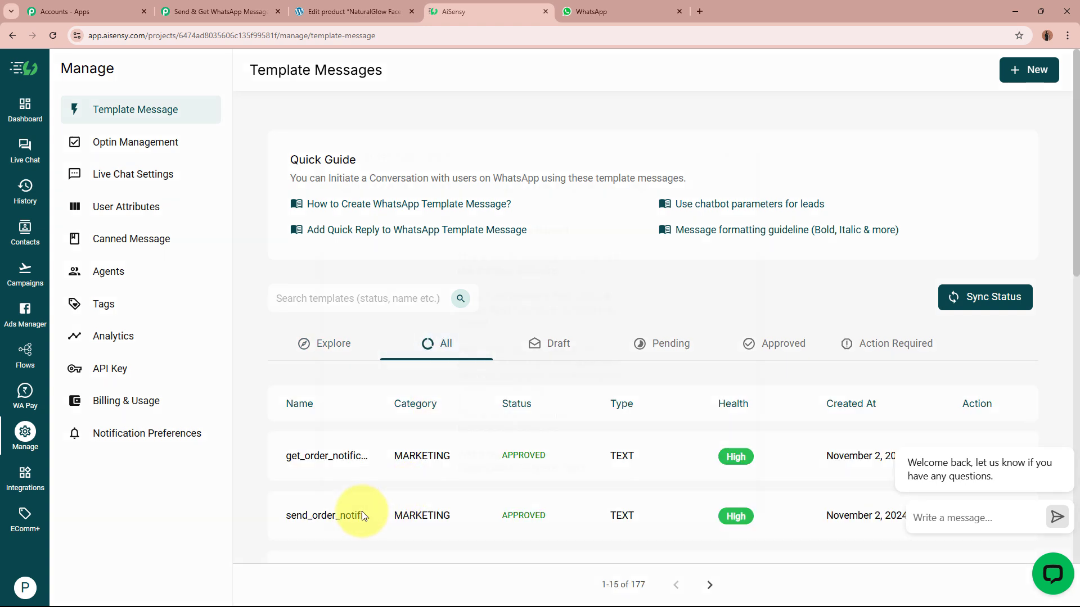
left_click(363, 513)
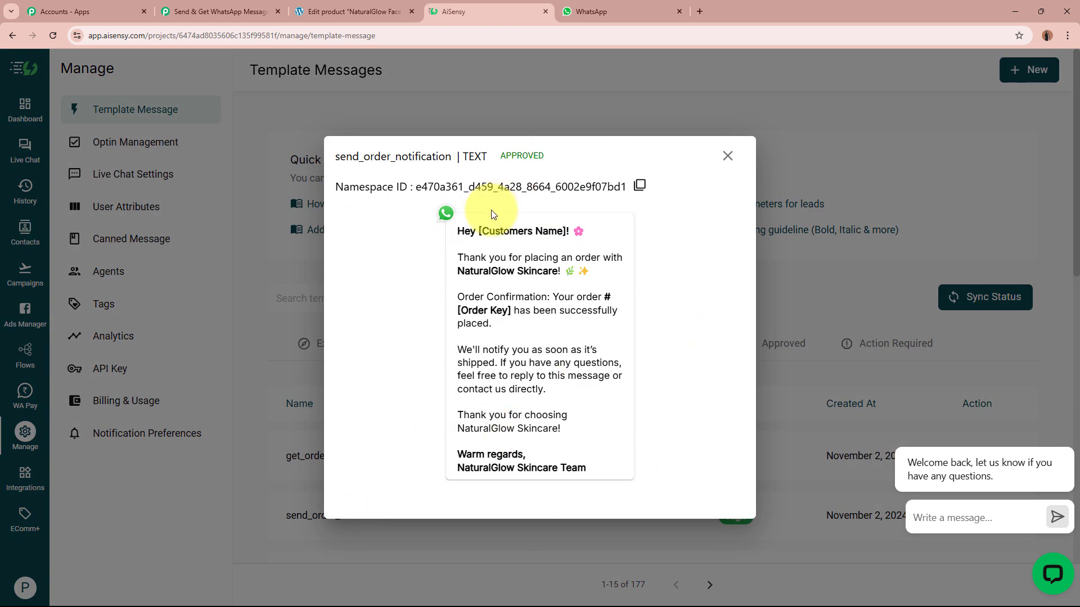
left_click_drag(457, 231, 613, 465)
left_click(613, 462)
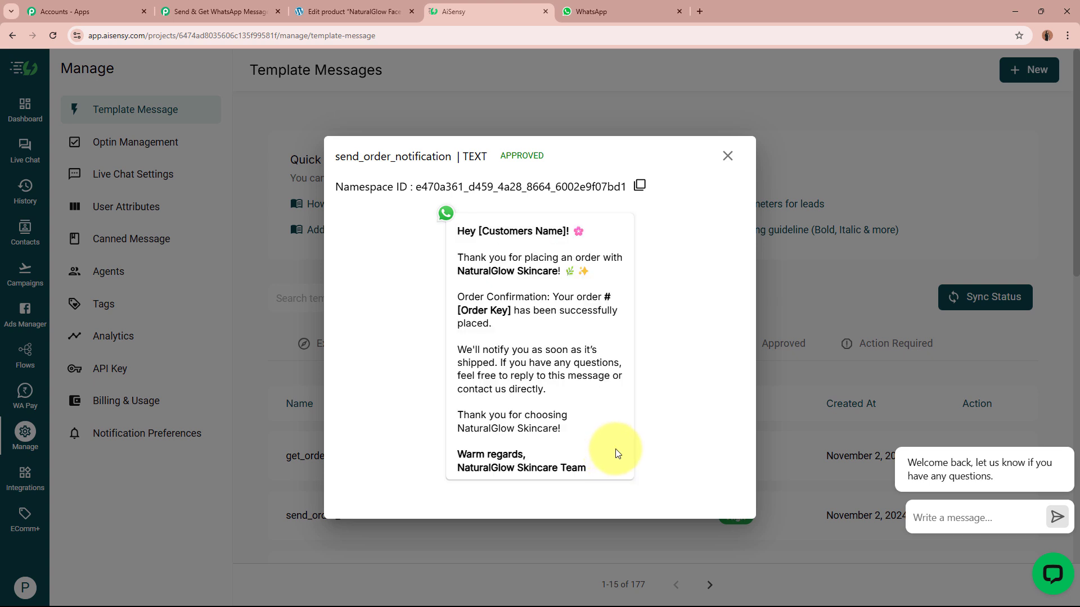
Set the Pabbly action step's app to WhatsApp by AiSensy.
left_click(219, 10)
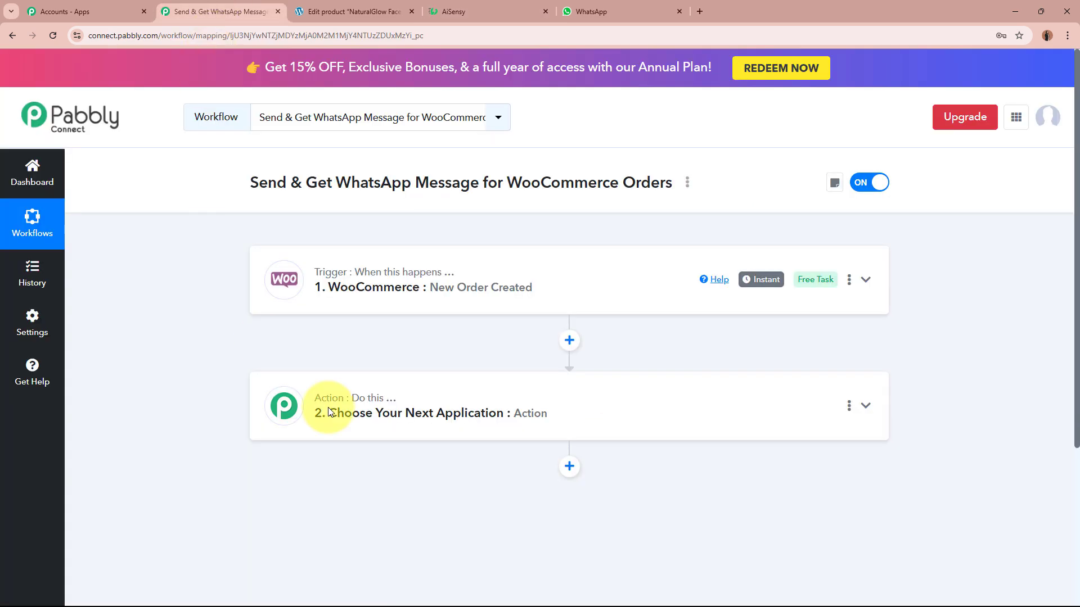
left_click(527, 413)
left_click(459, 289)
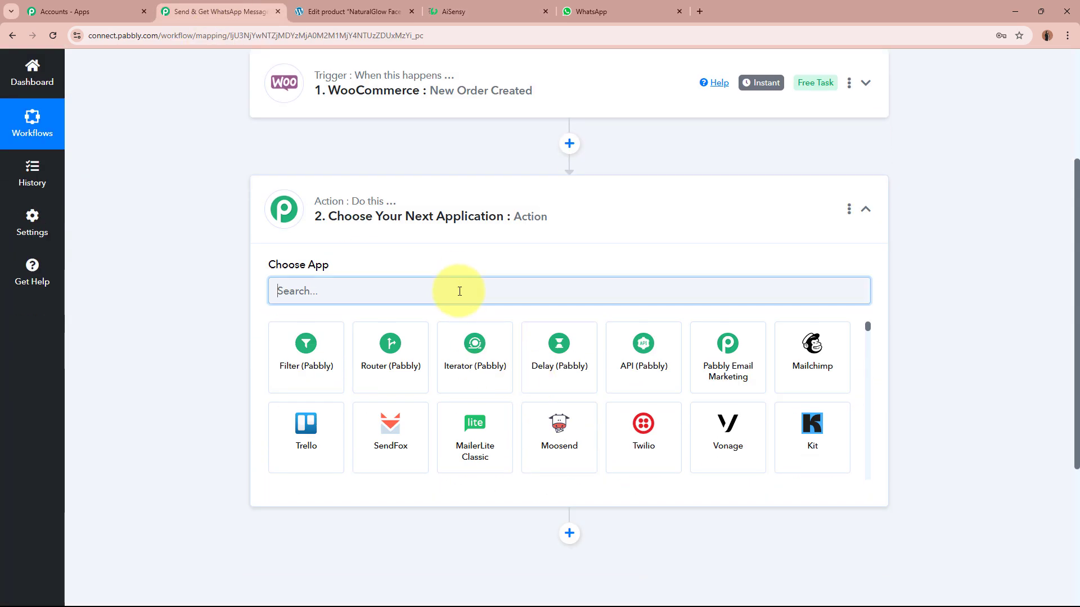
type("WhatsApp")
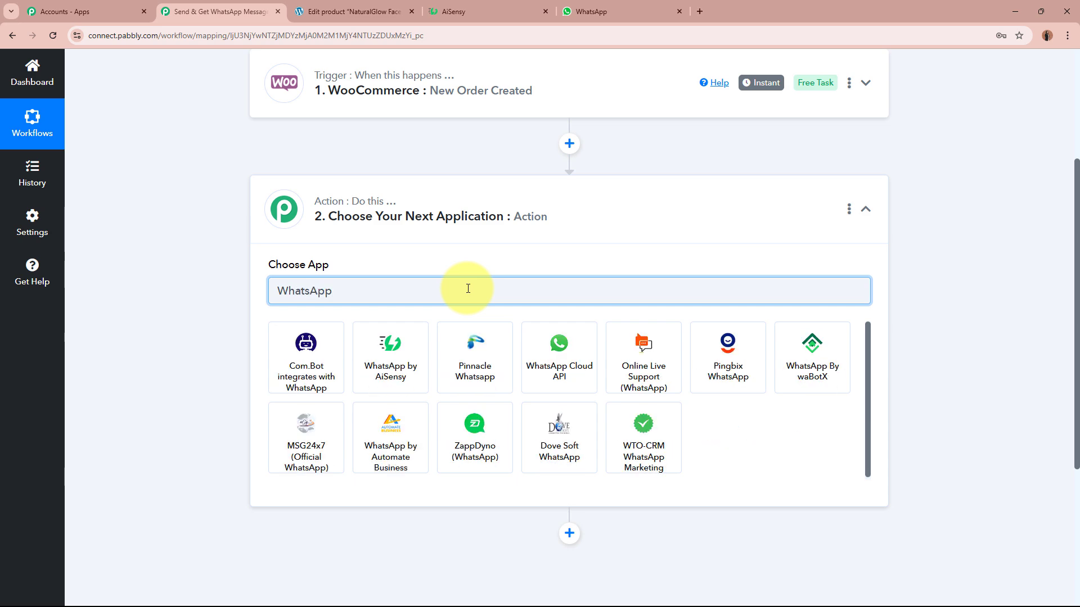
left_click(392, 357)
Review the send_order_notification template message text in AiSensy.
left_click(484, 11)
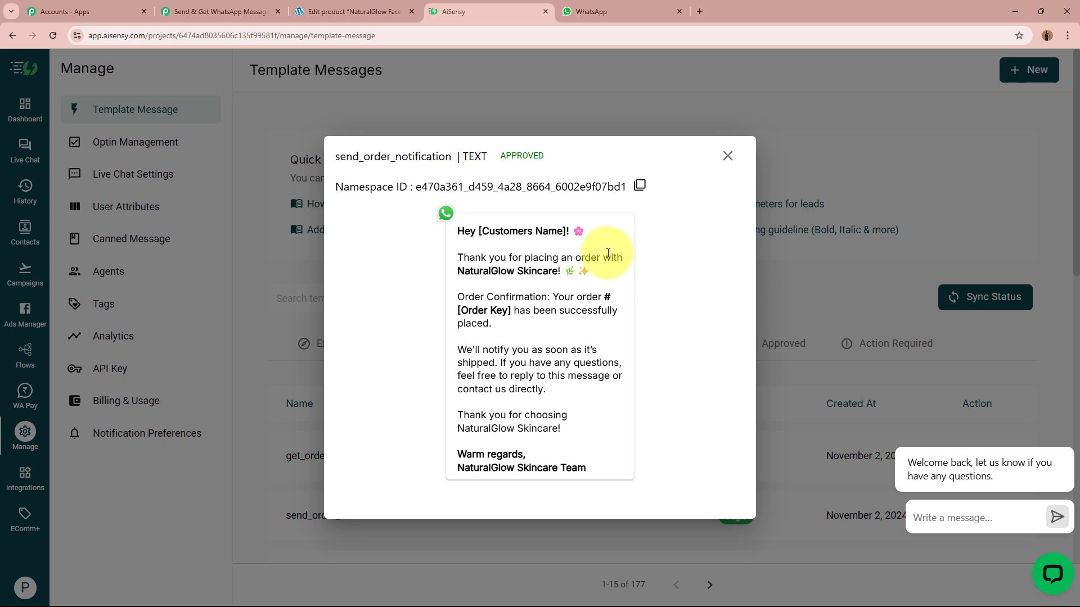
left_click_drag(457, 229, 608, 456)
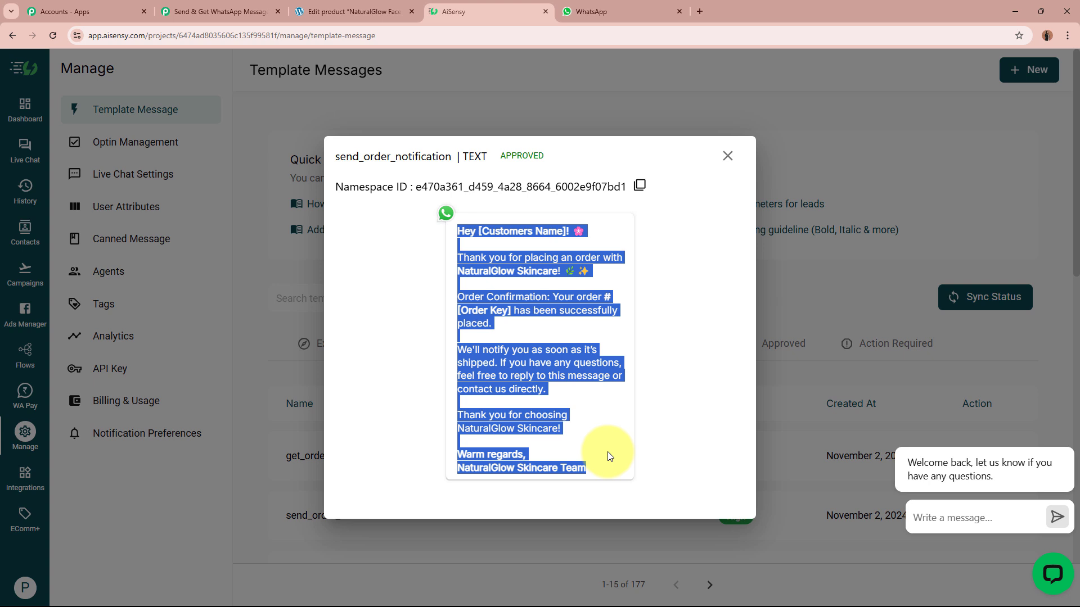
left_click(607, 451)
left_click(224, 4)
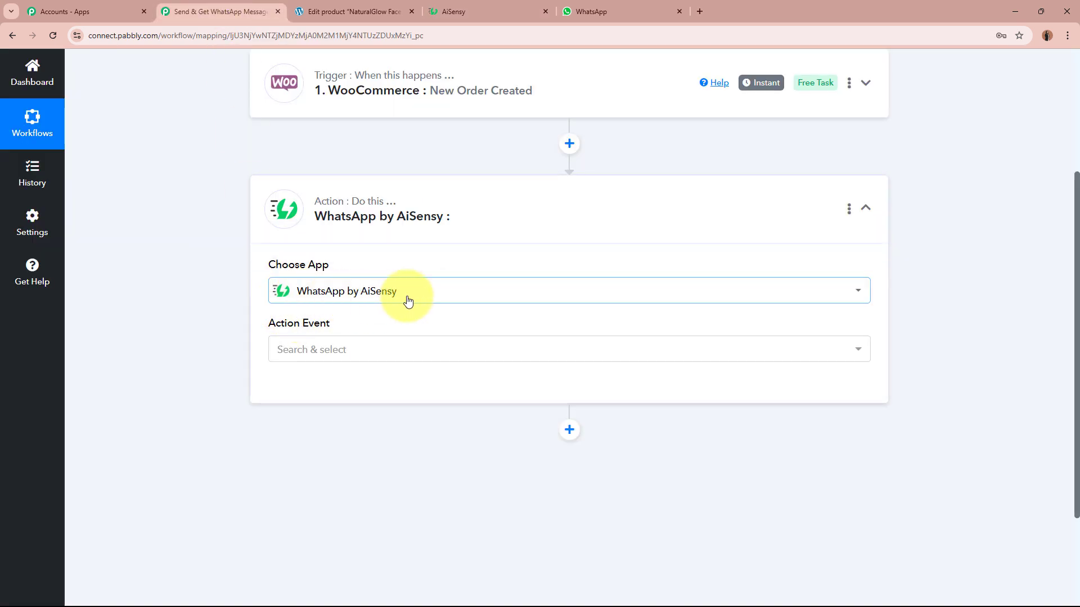
Choose Send Template Message as the action event and start connecting the AiSensy account.
left_click(398, 351)
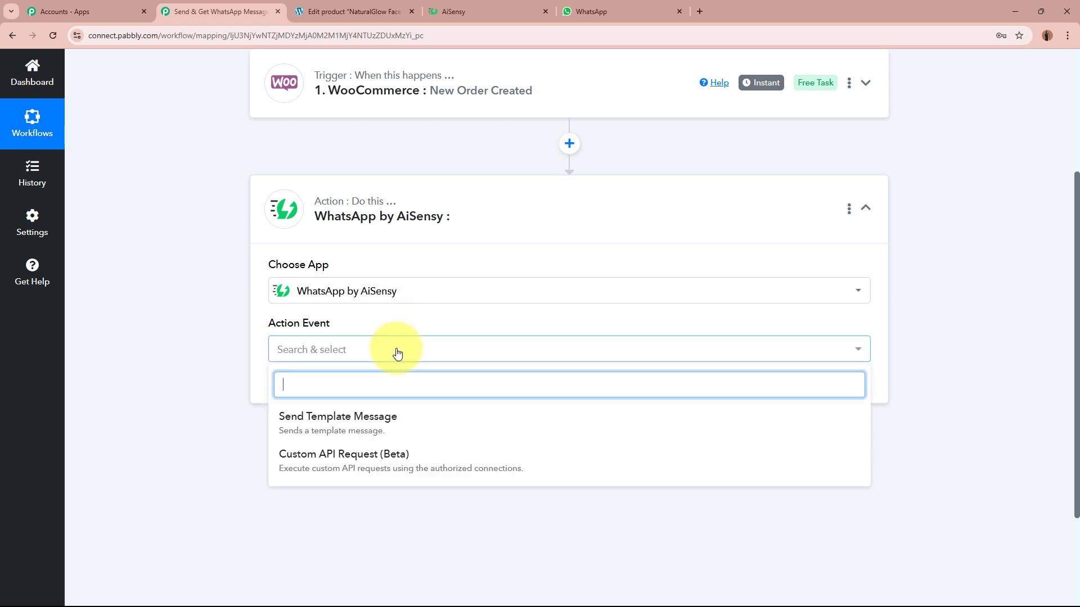
left_click(405, 427)
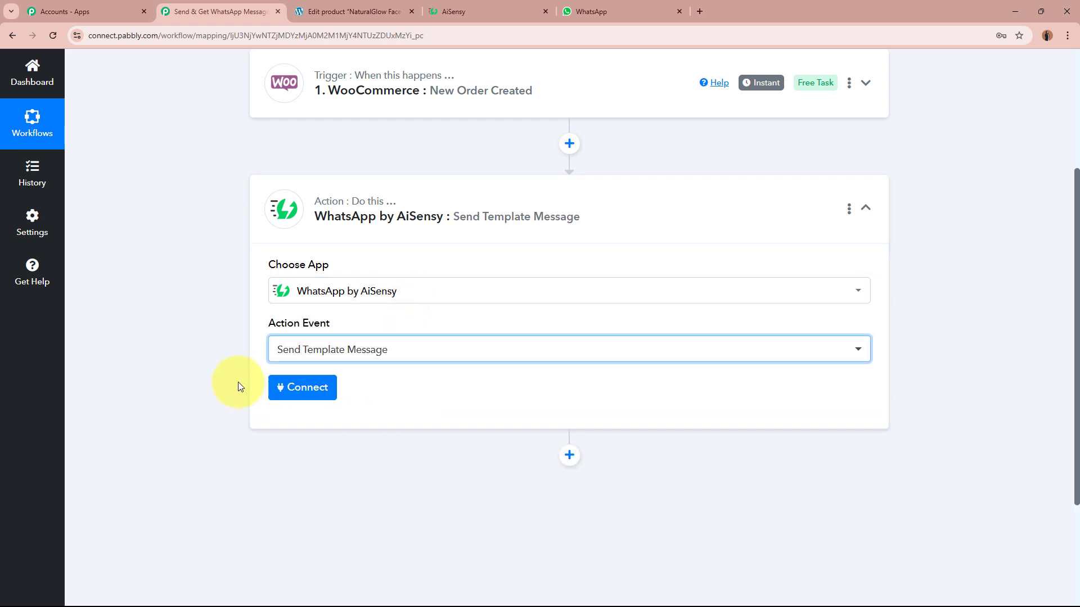
left_click(454, 11)
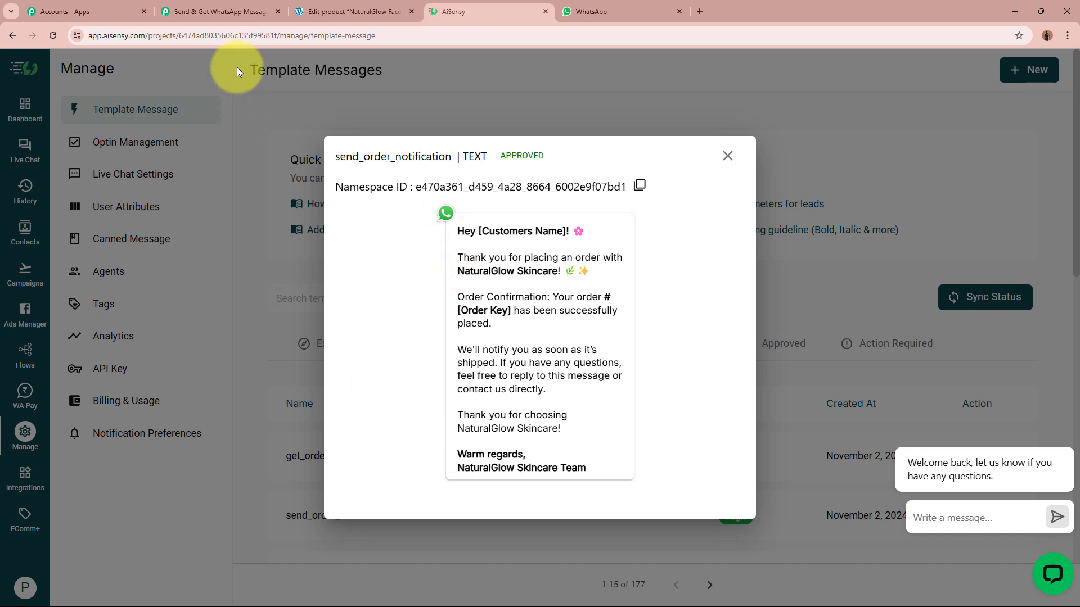
left_click(211, 12)
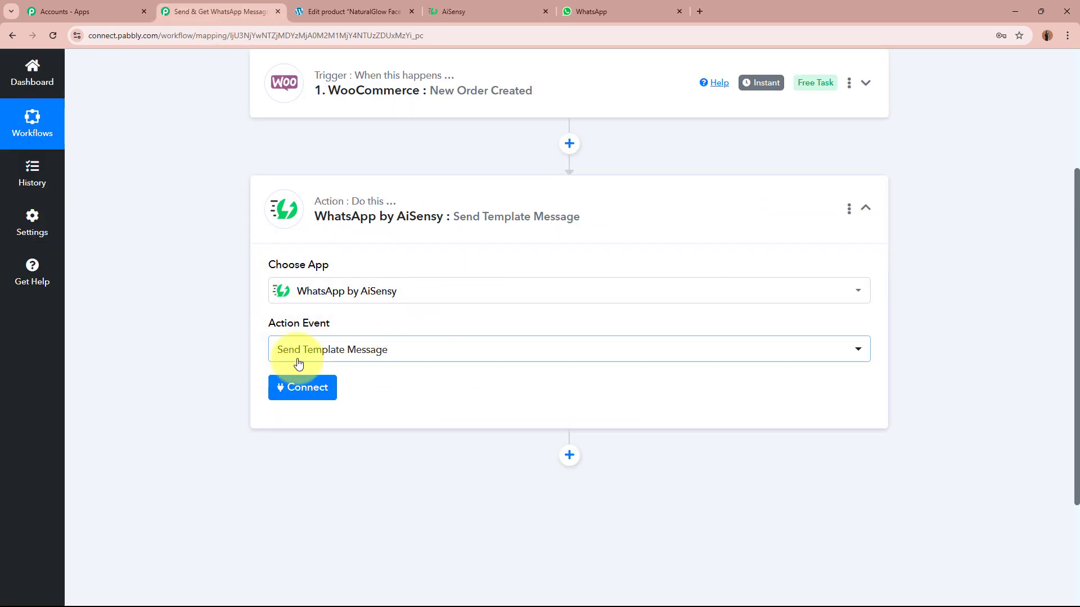
left_click(301, 389)
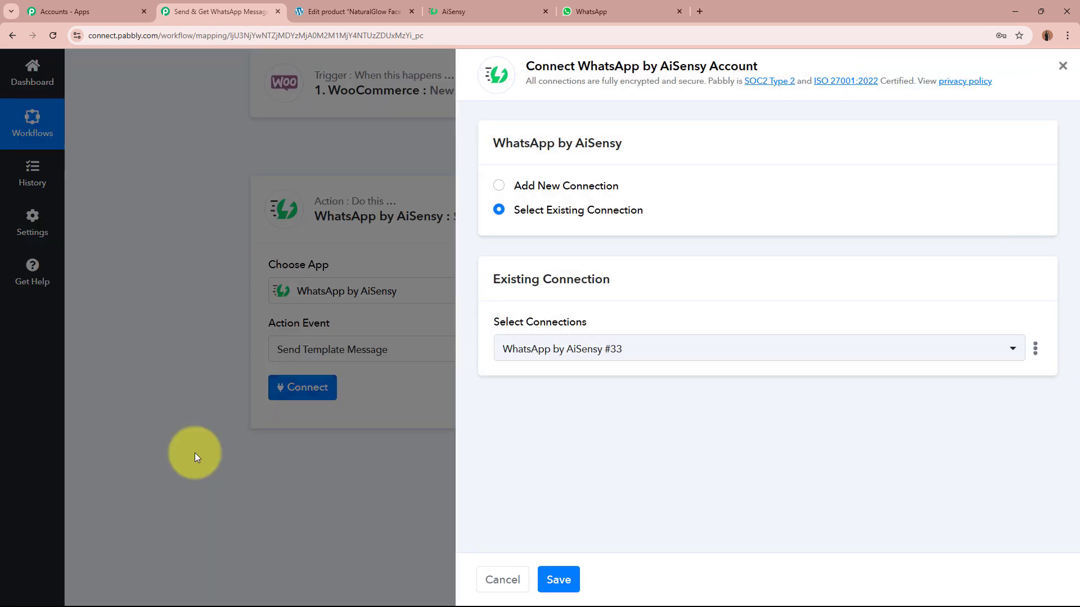
Choose Add New Connection and read the API Key help on where to get the key.
left_click(498, 185)
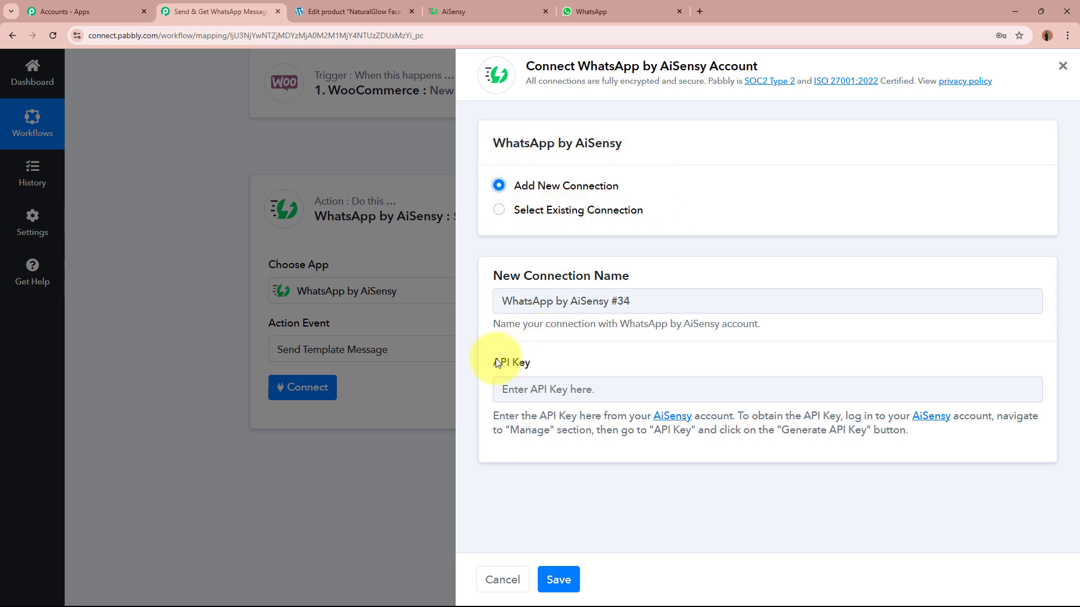
left_click_drag(494, 362, 556, 362)
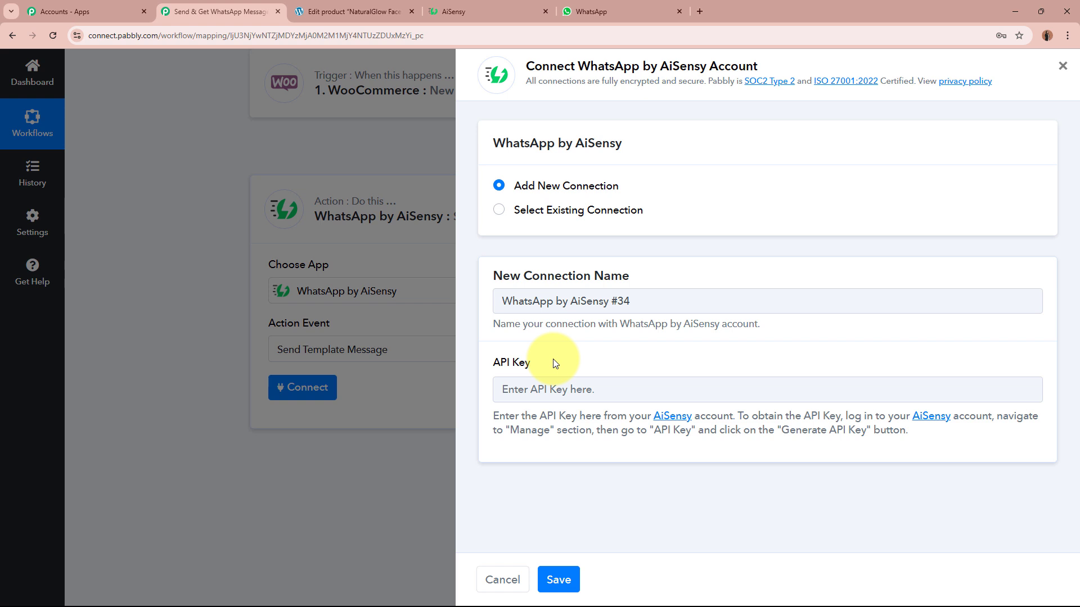
left_click_drag(493, 416, 917, 432)
left_click(916, 432)
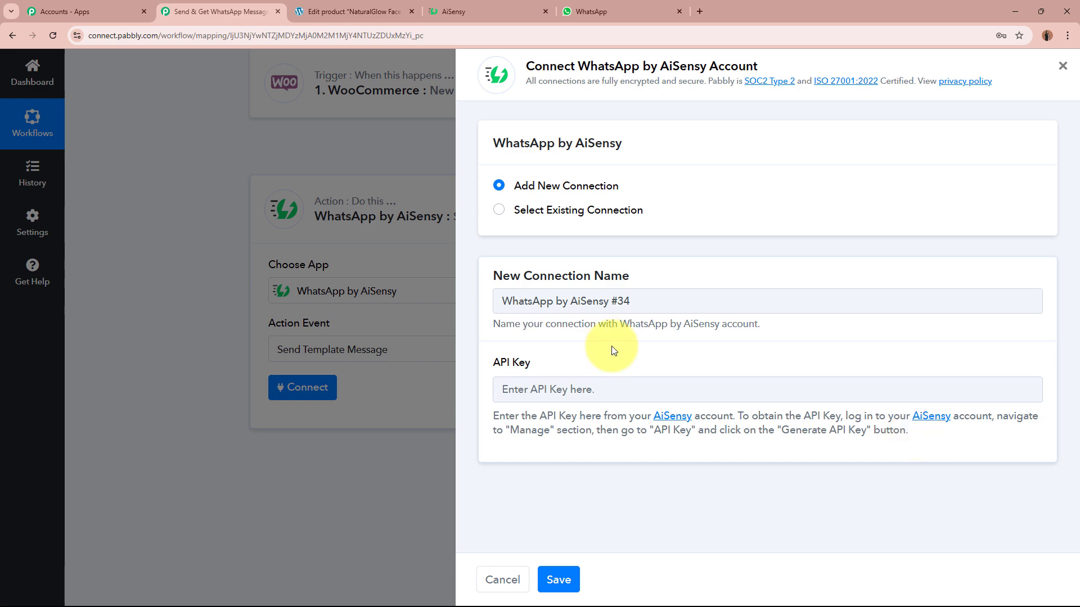
left_click(471, 6)
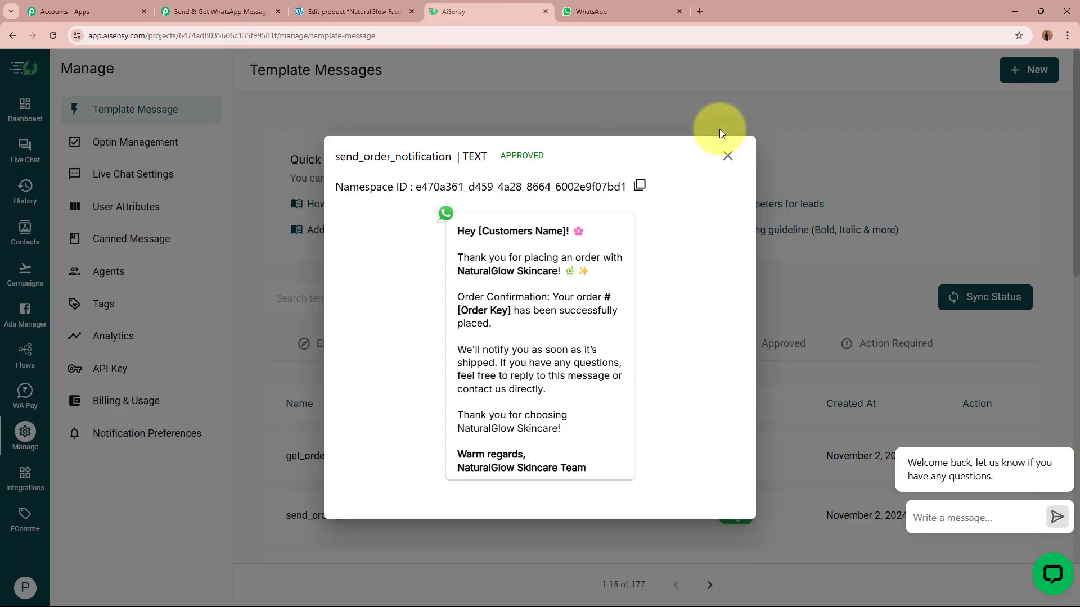
Copy the key from AiSensy's Manage > API Key page, paste it into Pabbly and save.
left_click(728, 155)
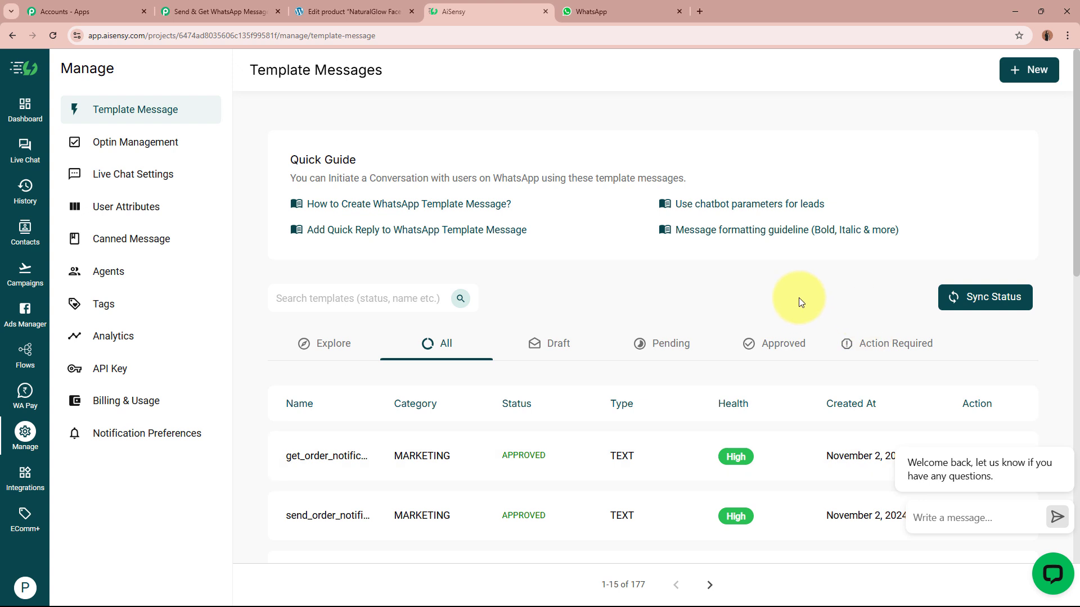
left_click(25, 441)
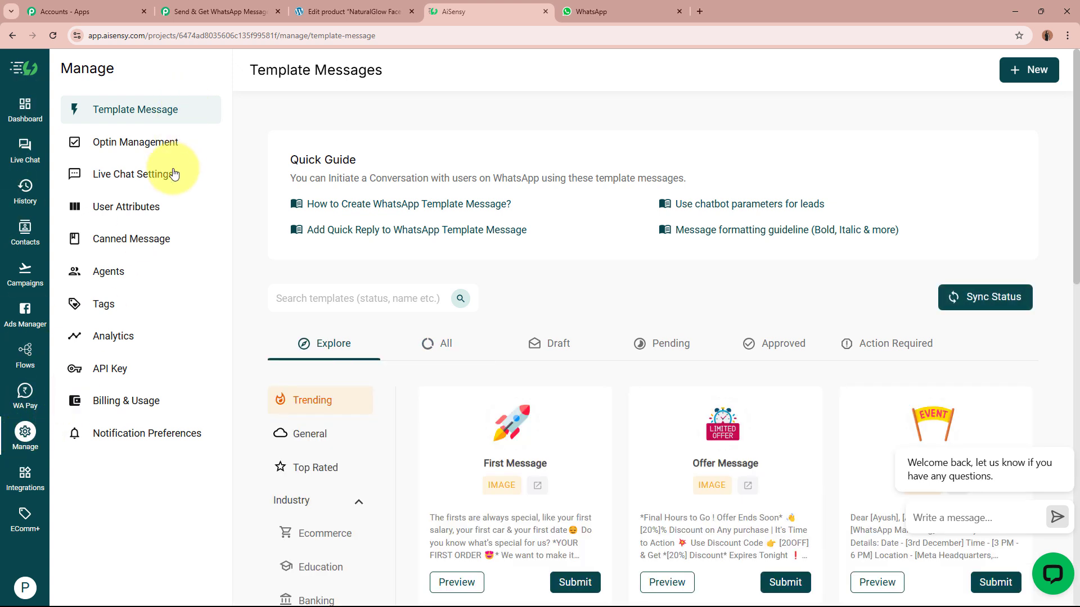
left_click(138, 377)
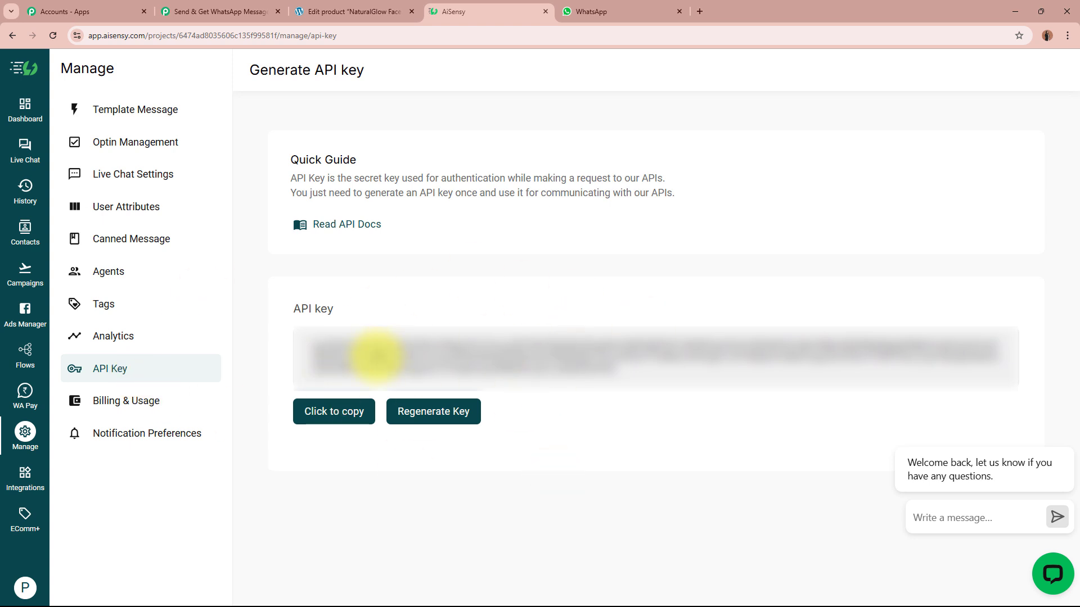
left_click(336, 409)
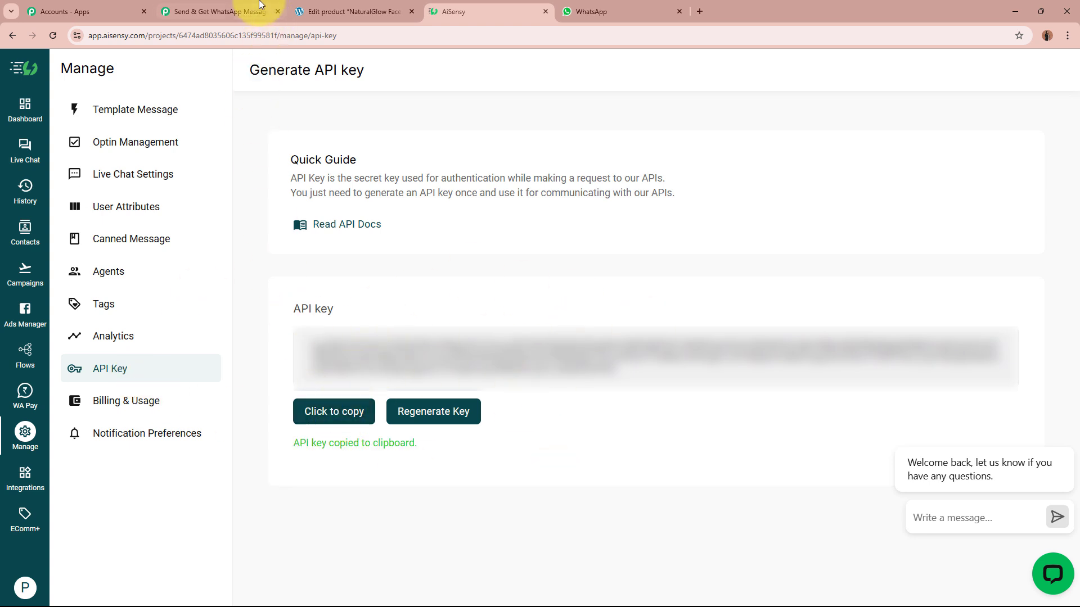
left_click(221, 11)
left_click(579, 392)
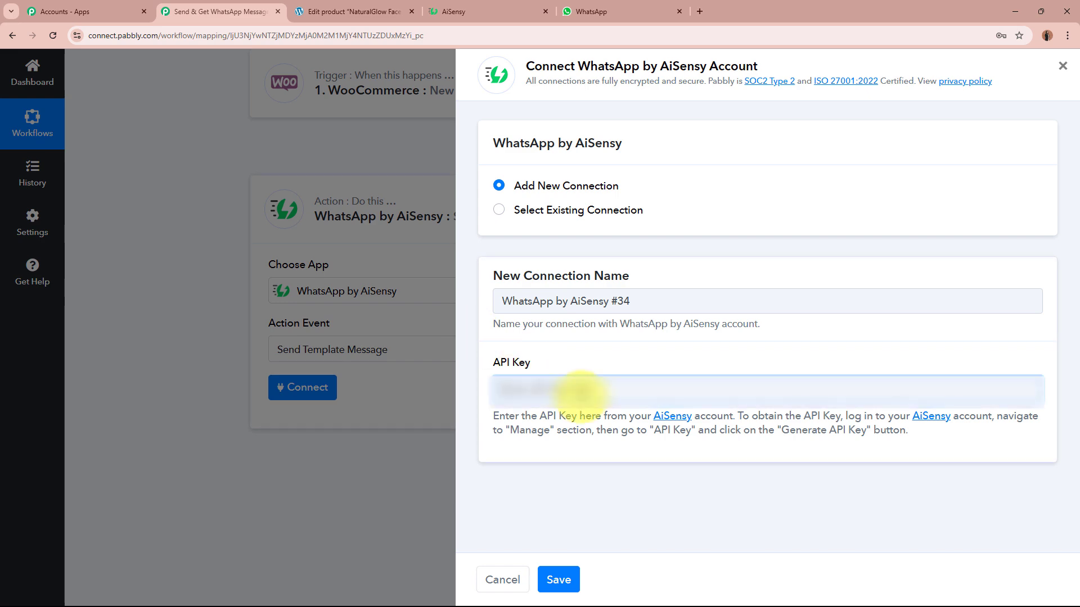
key("ctrl+v")
left_click(559, 579)
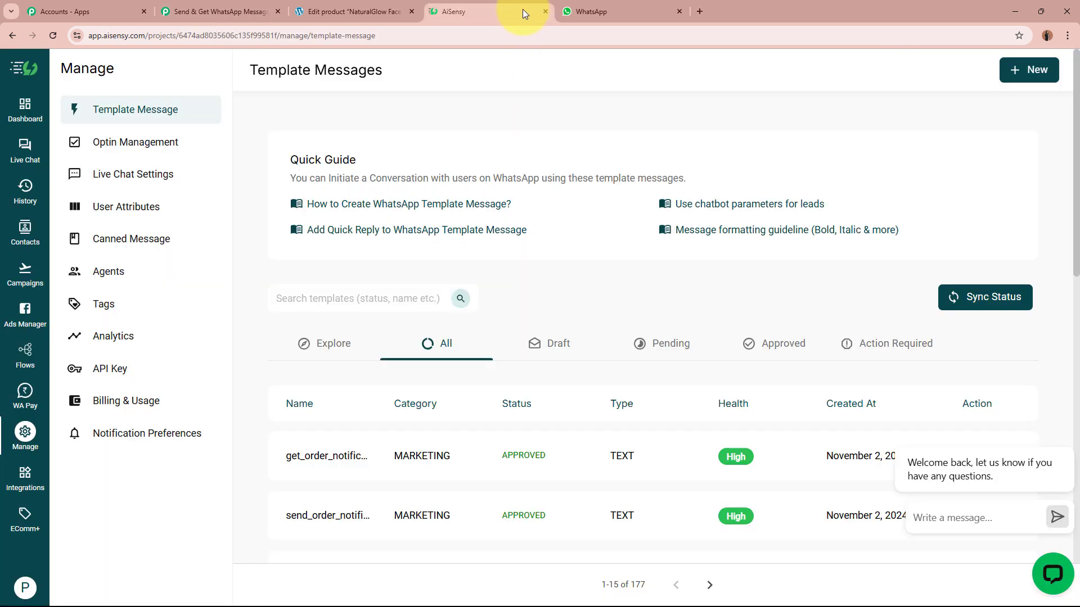
Preview send_order_notification and review its template name and message text.
left_click(520, 11)
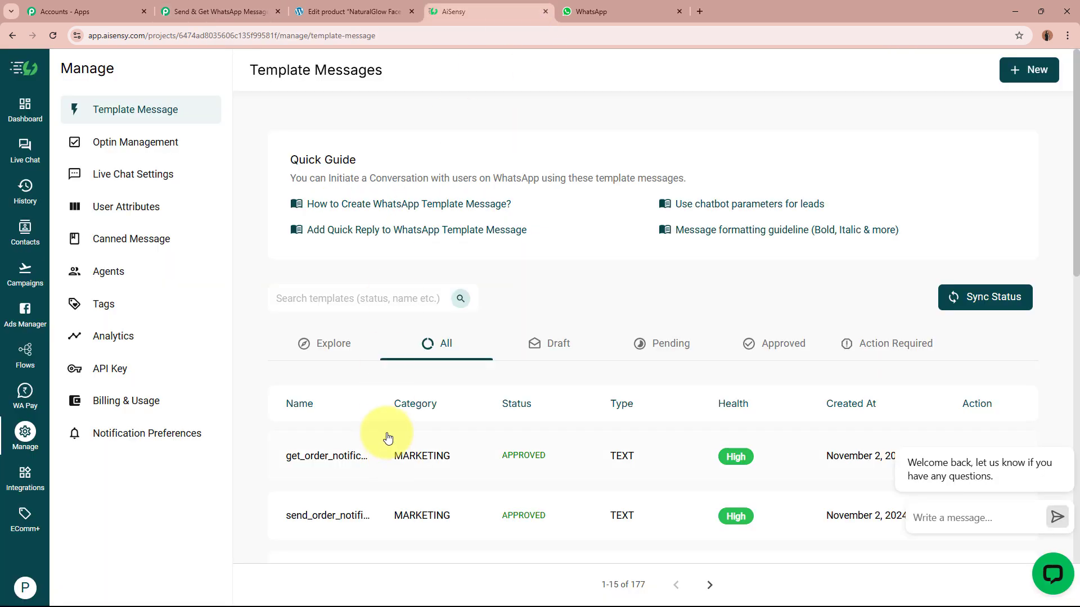
left_click(359, 515)
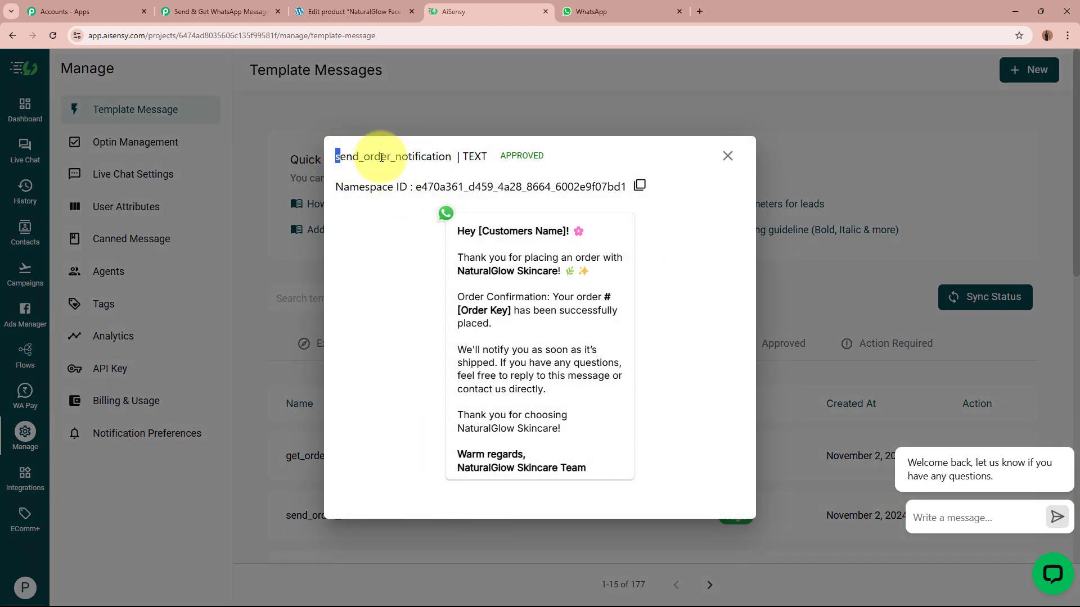
double_click(336, 156)
left_click(386, 271)
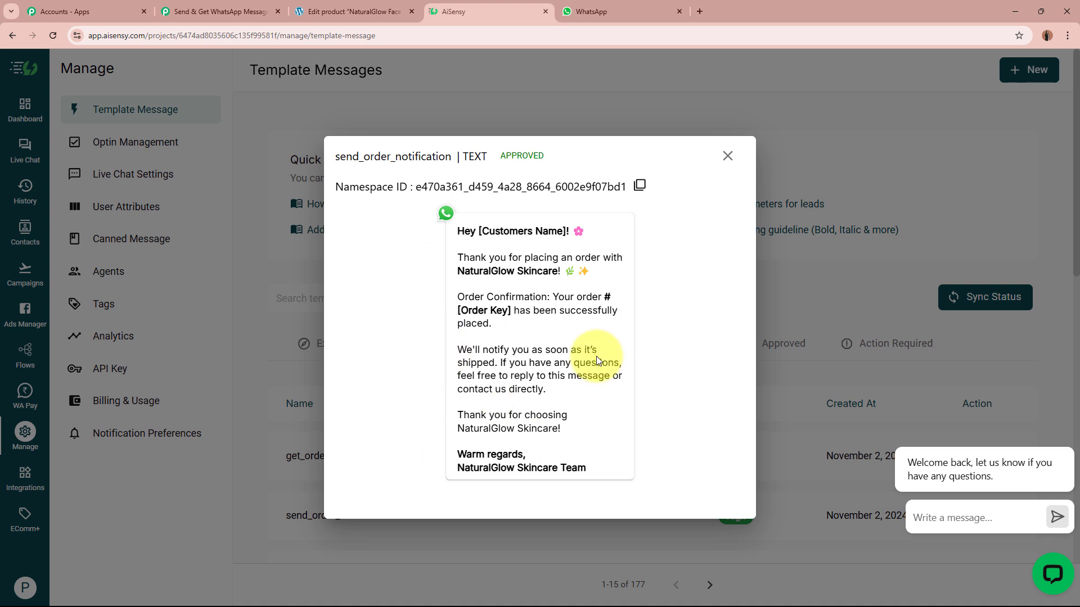
left_click_drag(456, 231, 590, 475)
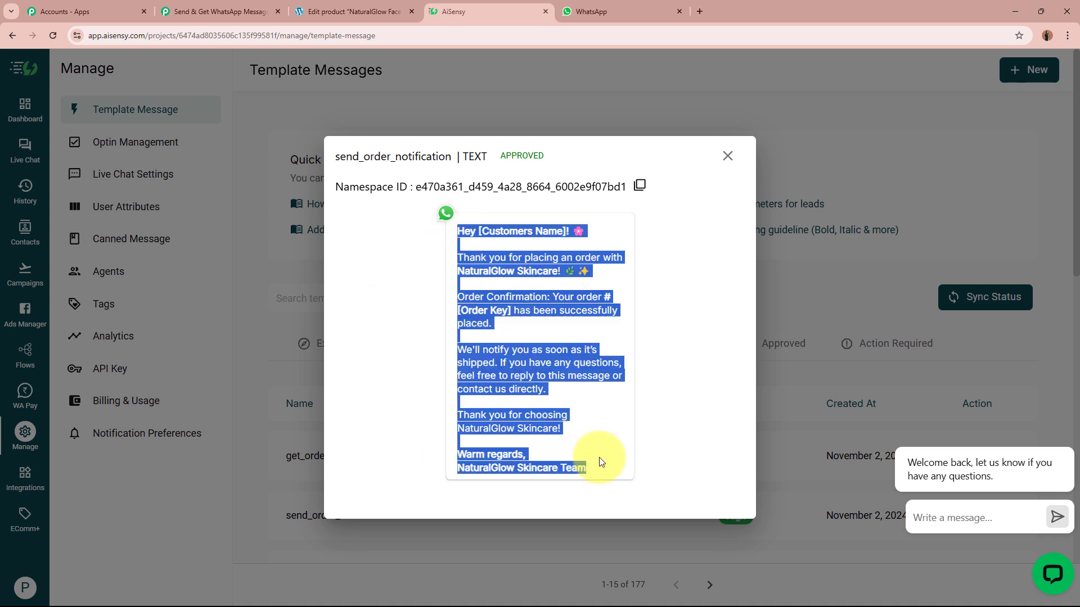
left_click(600, 463)
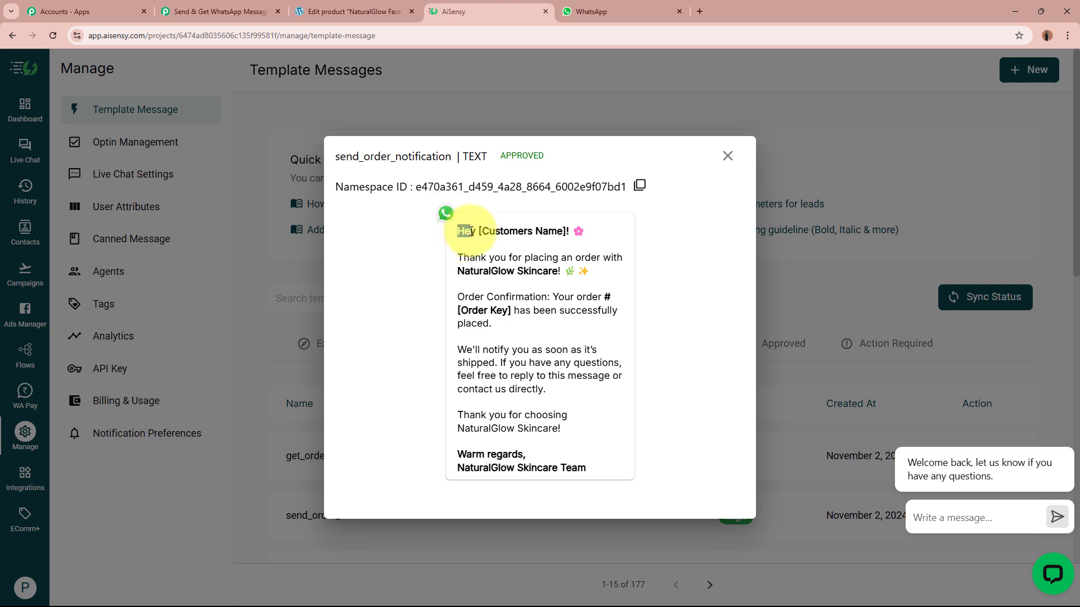
Examine the [Customers Name] and [Order Key] placeholders, thank-you lines and Warm regards sign-off.
left_click_drag(479, 231, 567, 231)
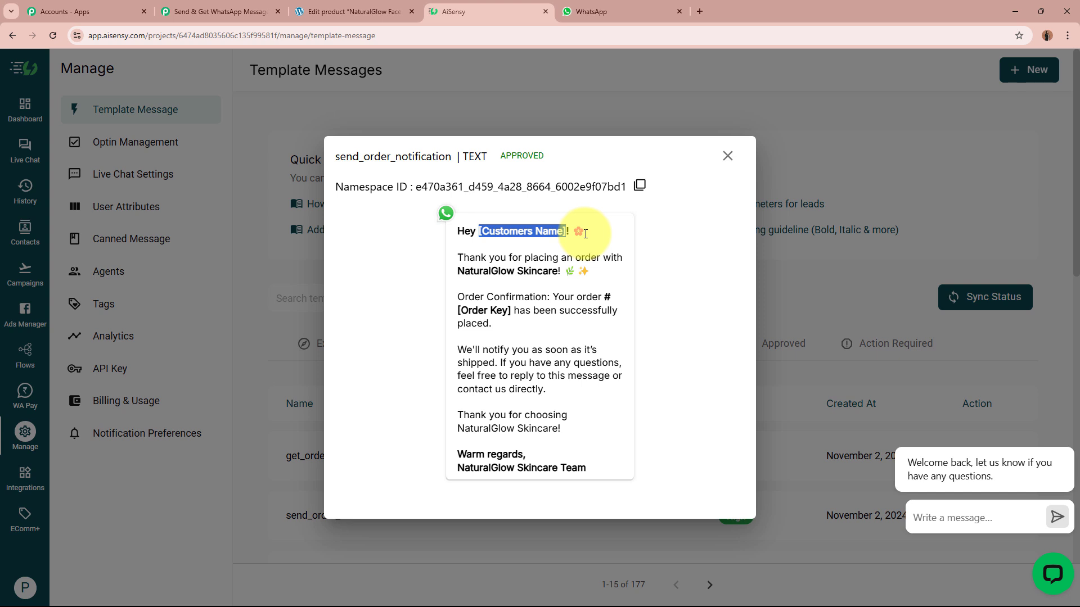
left_click(586, 233)
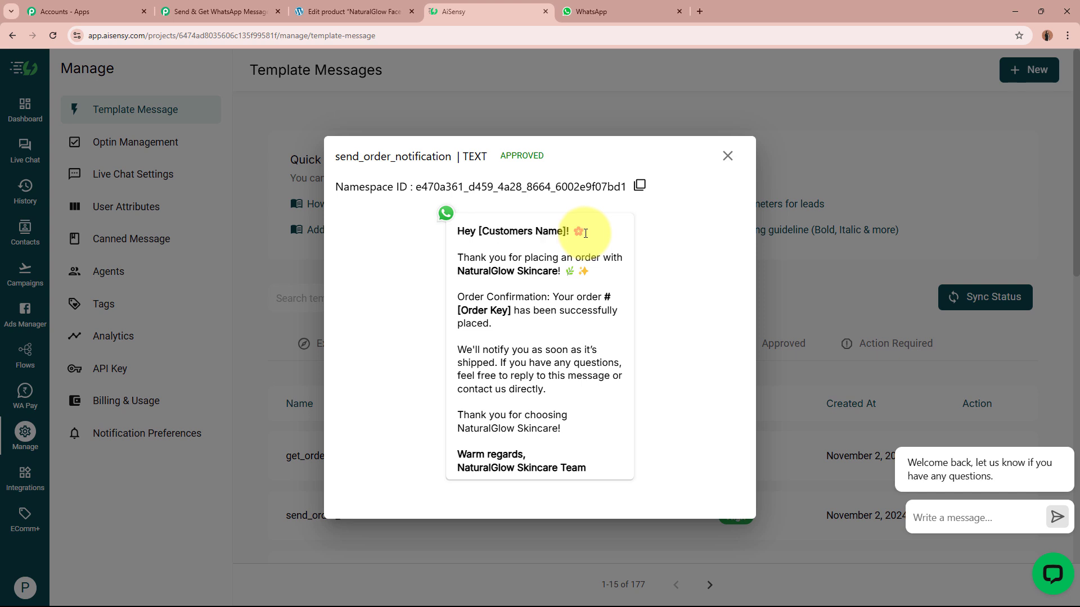
left_click_drag(484, 231, 564, 227)
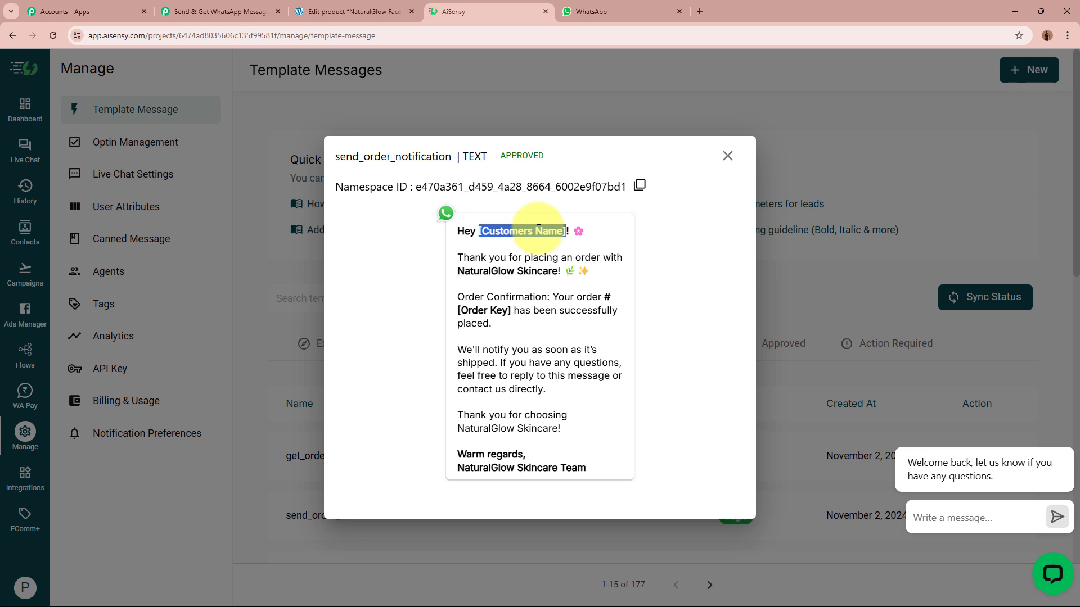
left_click(513, 258)
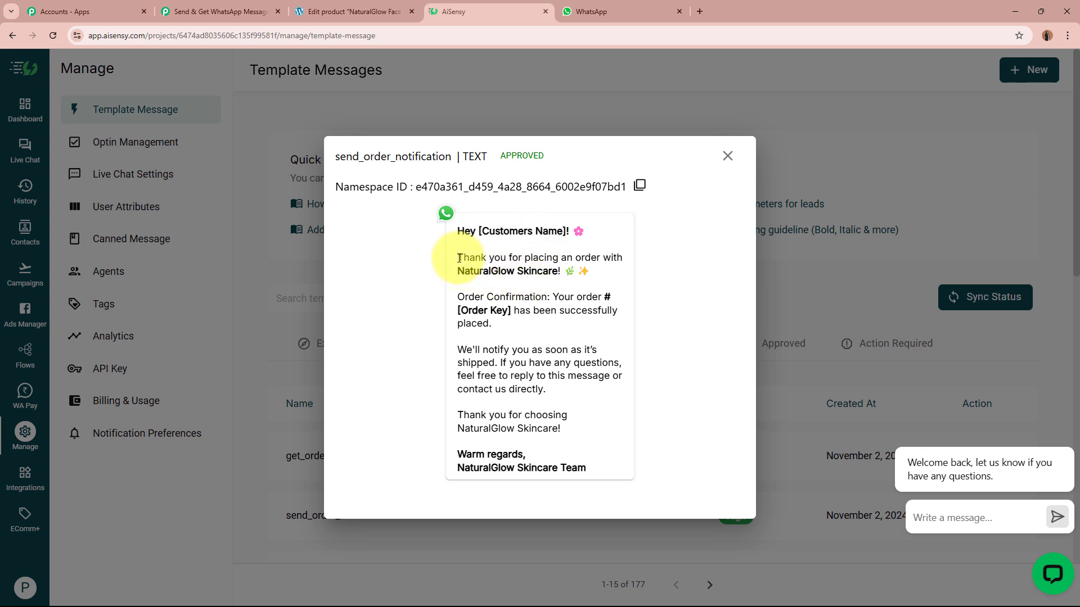
left_click_drag(459, 258, 617, 272)
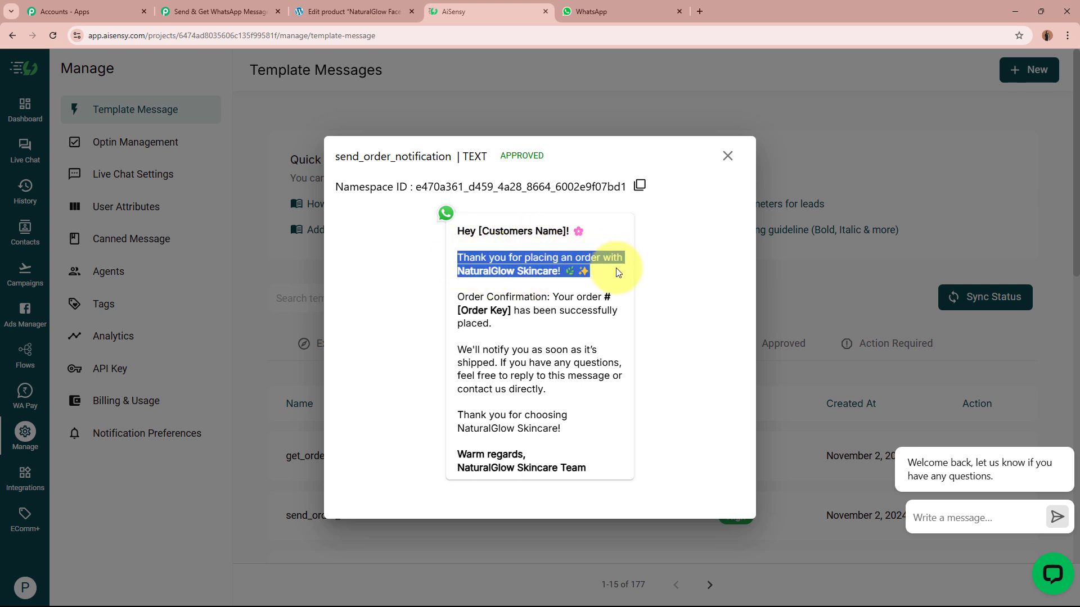
left_click_drag(457, 297, 609, 298)
left_click_drag(461, 309, 568, 411)
left_click_drag(463, 426, 547, 417)
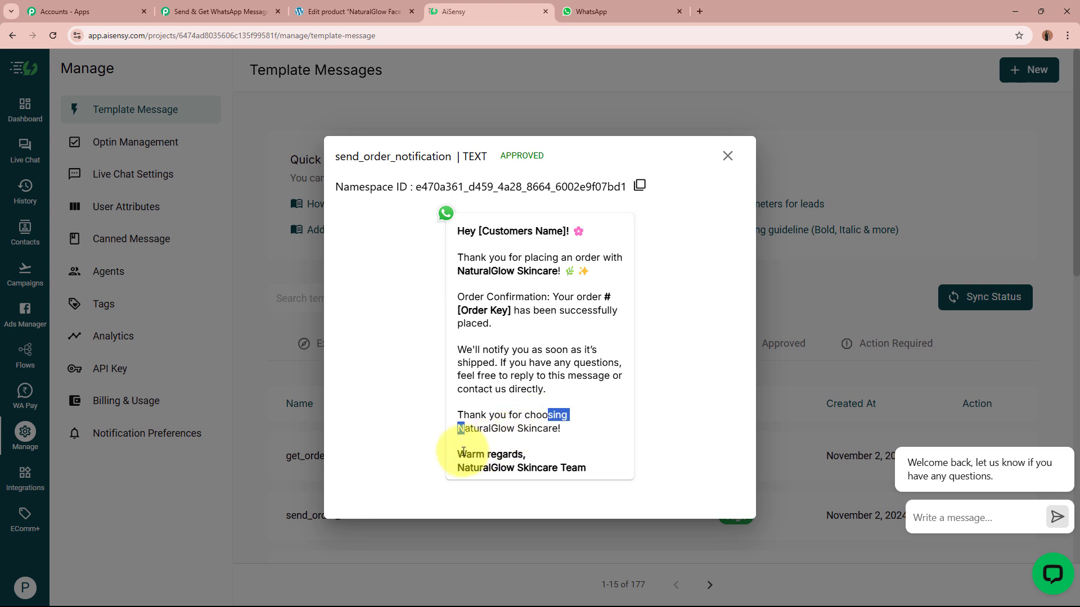
left_click_drag(460, 453, 598, 462)
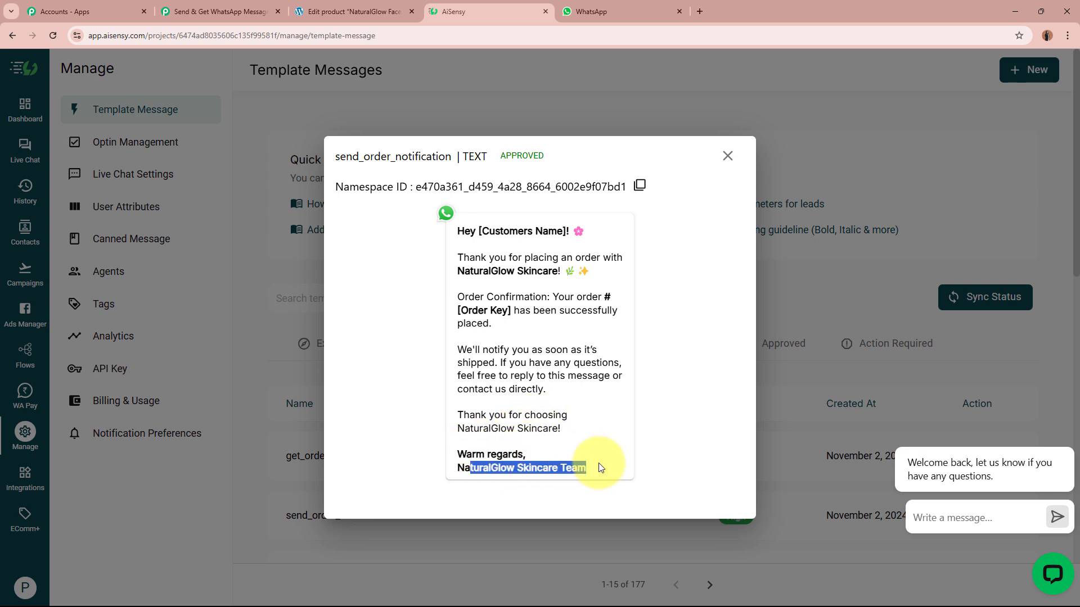
left_click(604, 459)
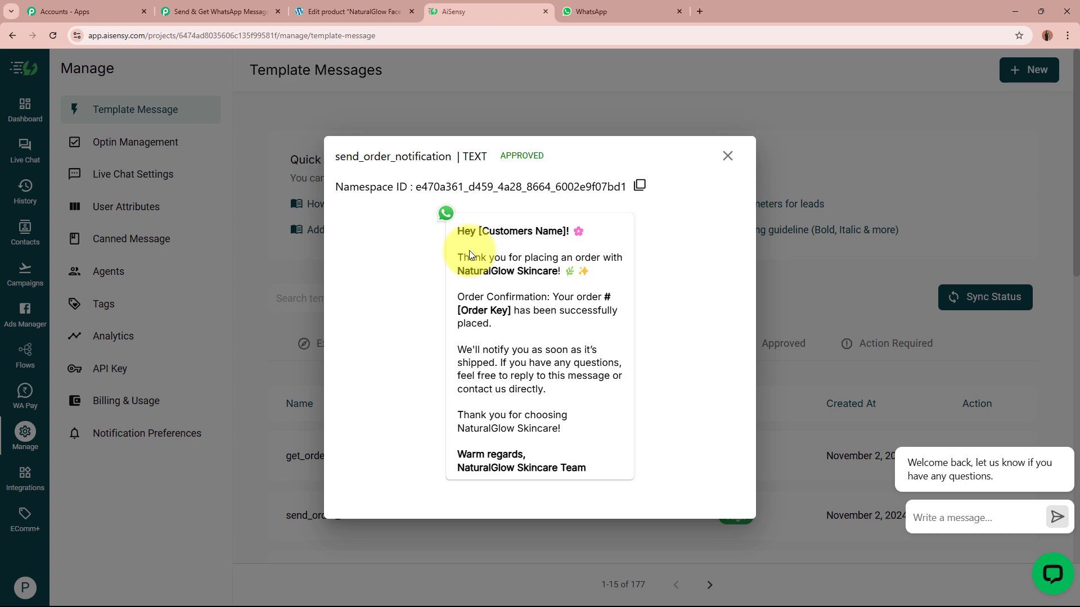
Check Pabbly's Campaign Name field, then close the AiSensy template preview.
left_click(238, 10)
scroll(194, 413, "down", 2)
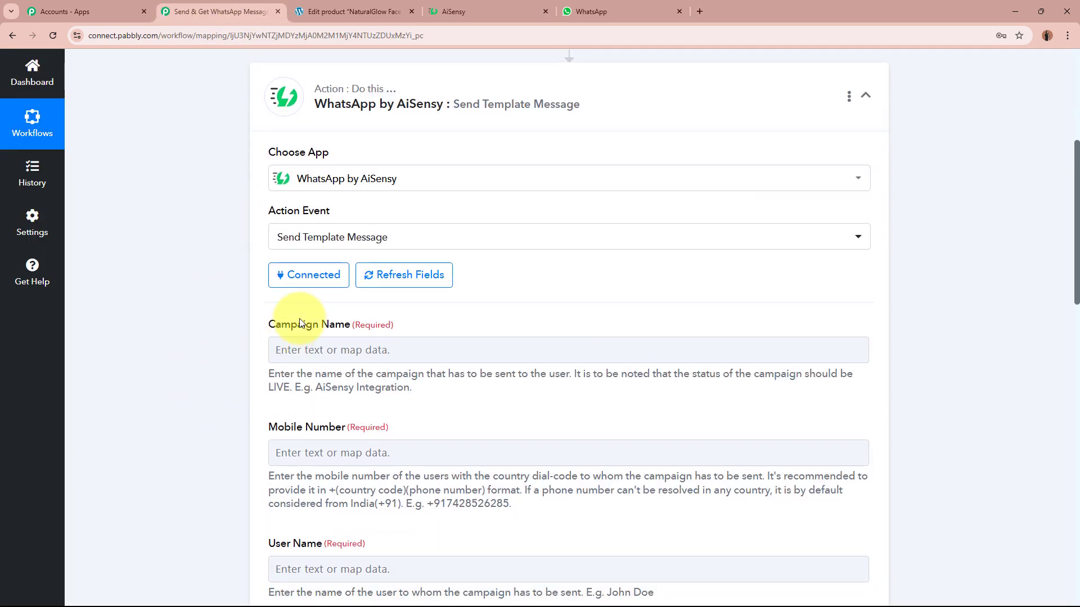
left_click(181, 352)
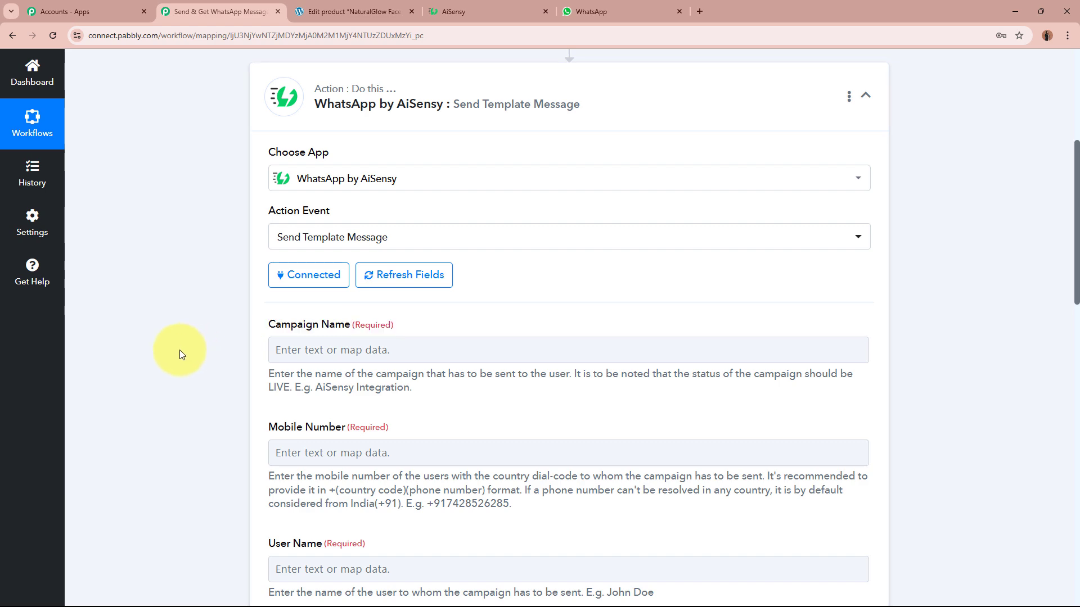
left_click(482, 11)
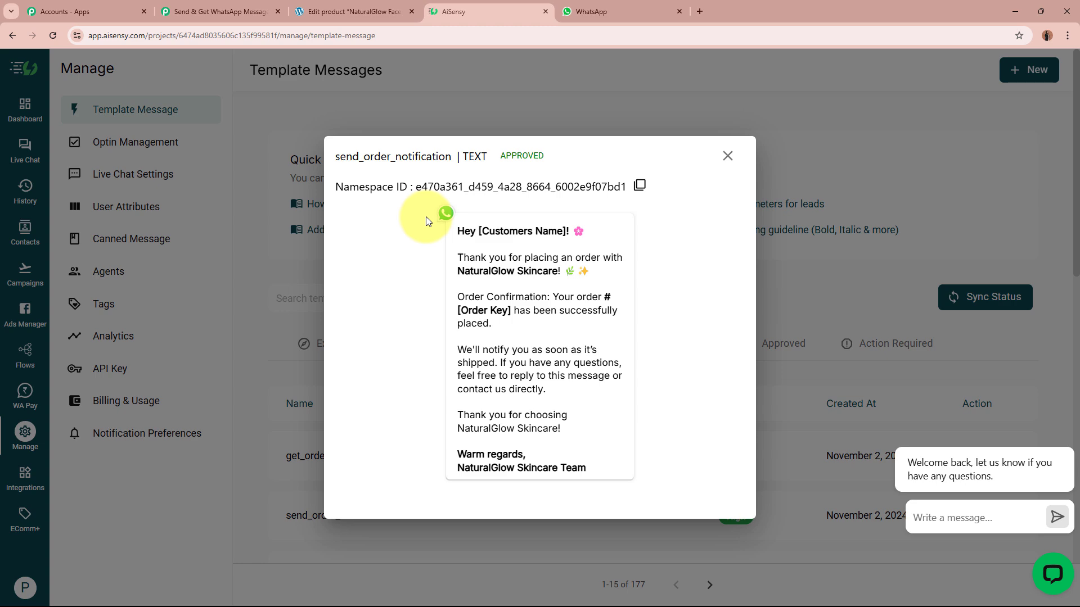
left_click(730, 156)
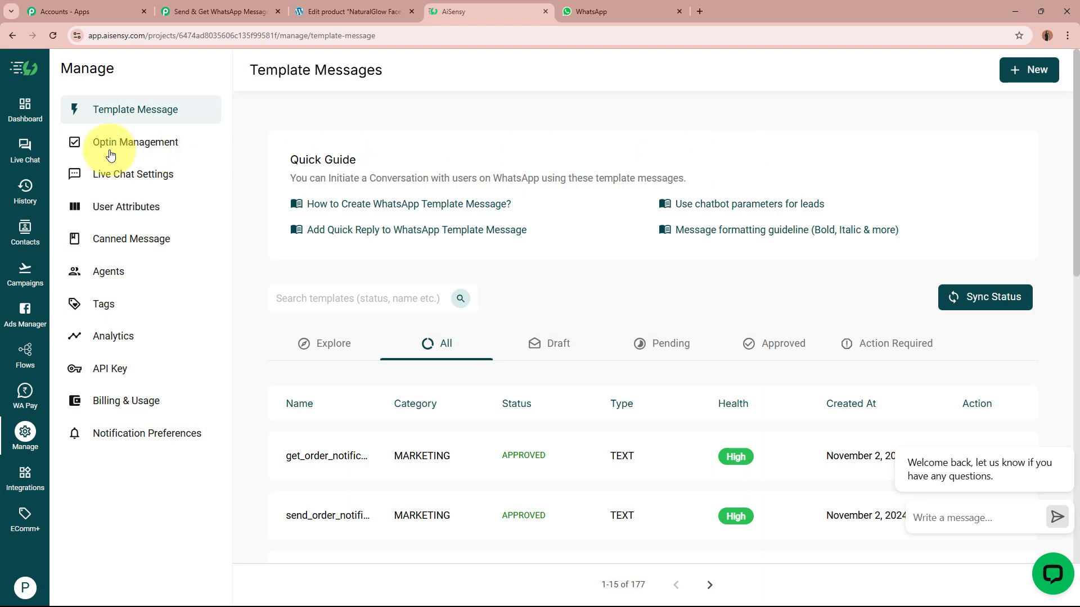
Start a new API campaign named 'NaturalGlow Skincare Send'.
left_click(25, 270)
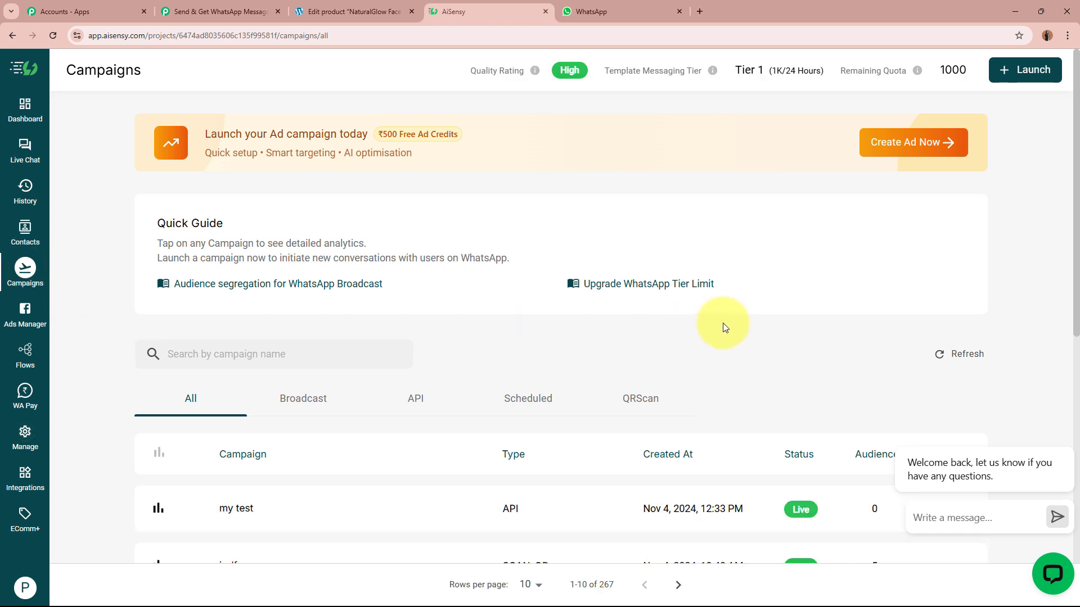
left_click(1033, 72)
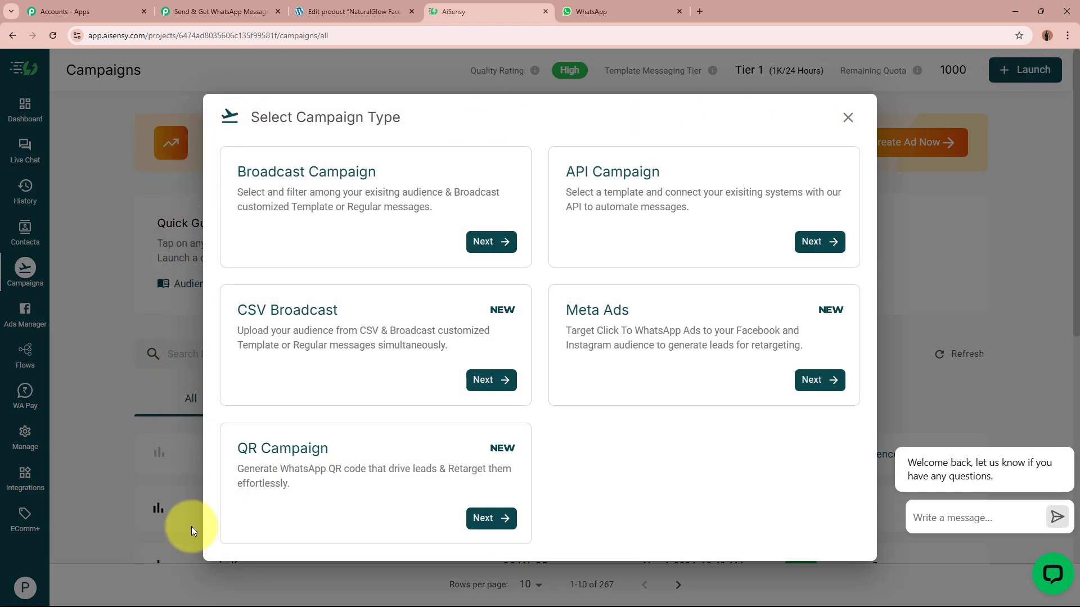
left_click(699, 196)
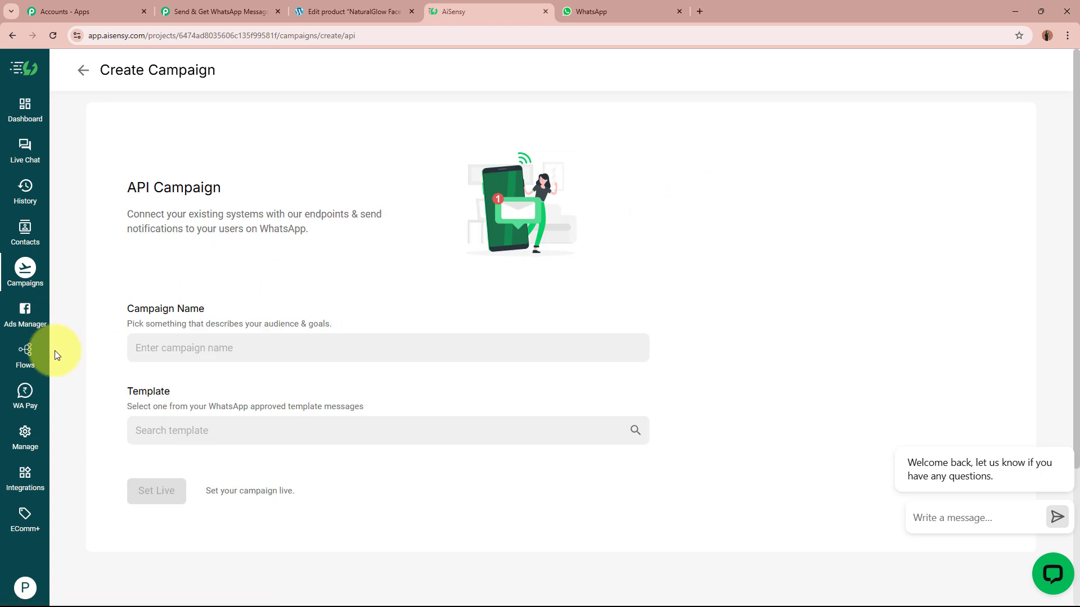
left_click(237, 350)
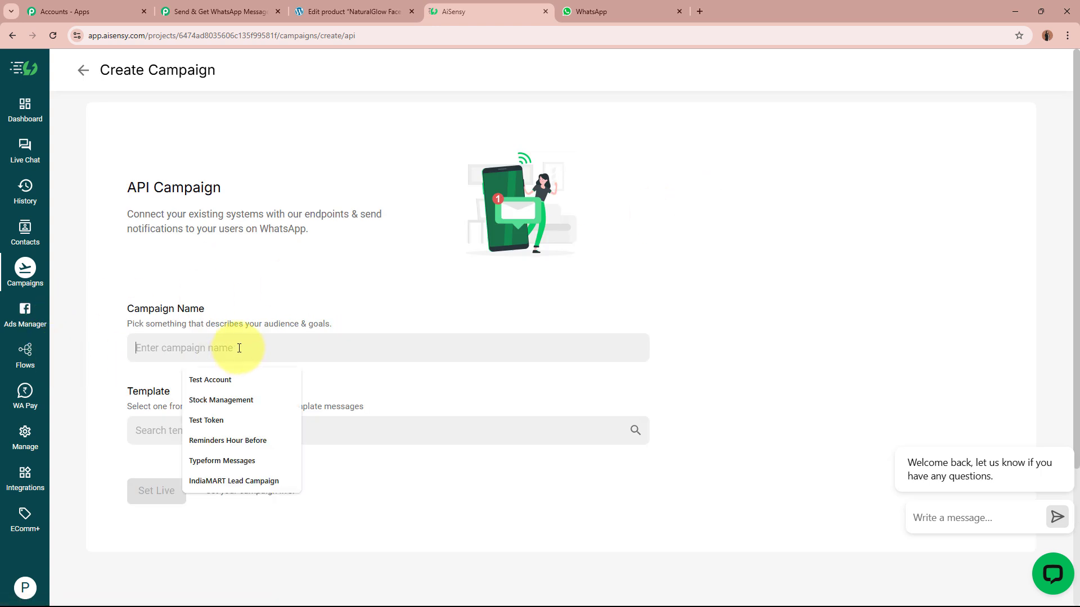
type("NaturalGlow Skincare Send")
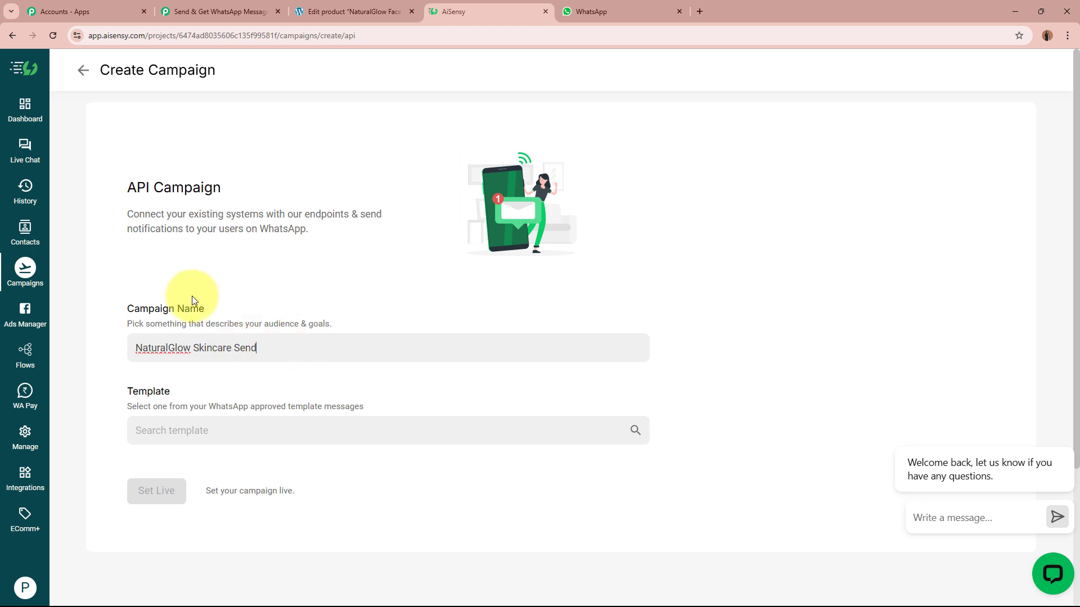
triple_click(260, 347)
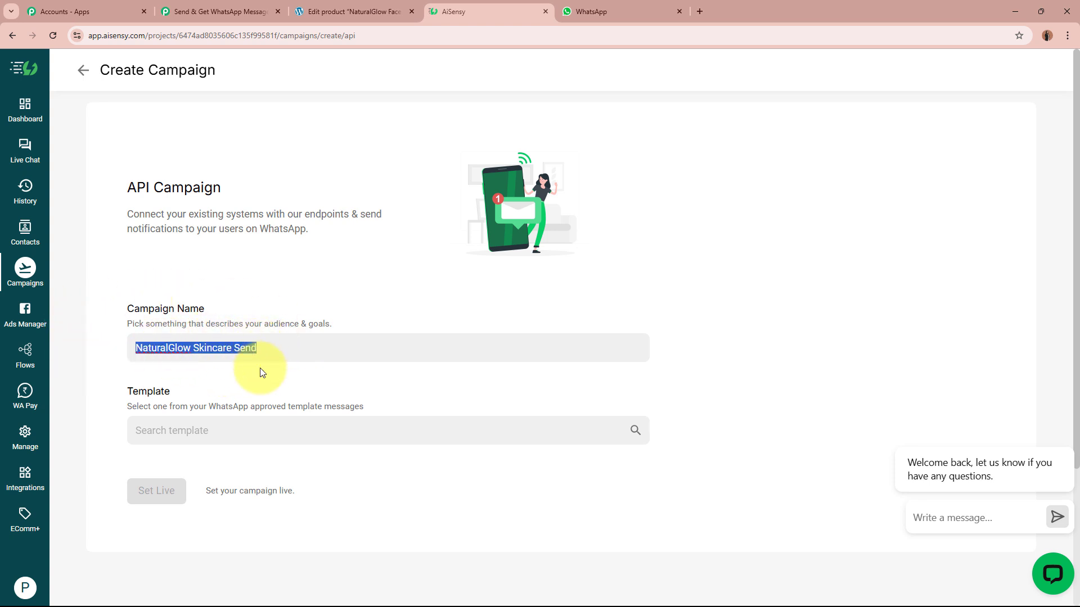
left_click(262, 373)
Pick the send_order_notification template and set the campaign live.
left_click(187, 436)
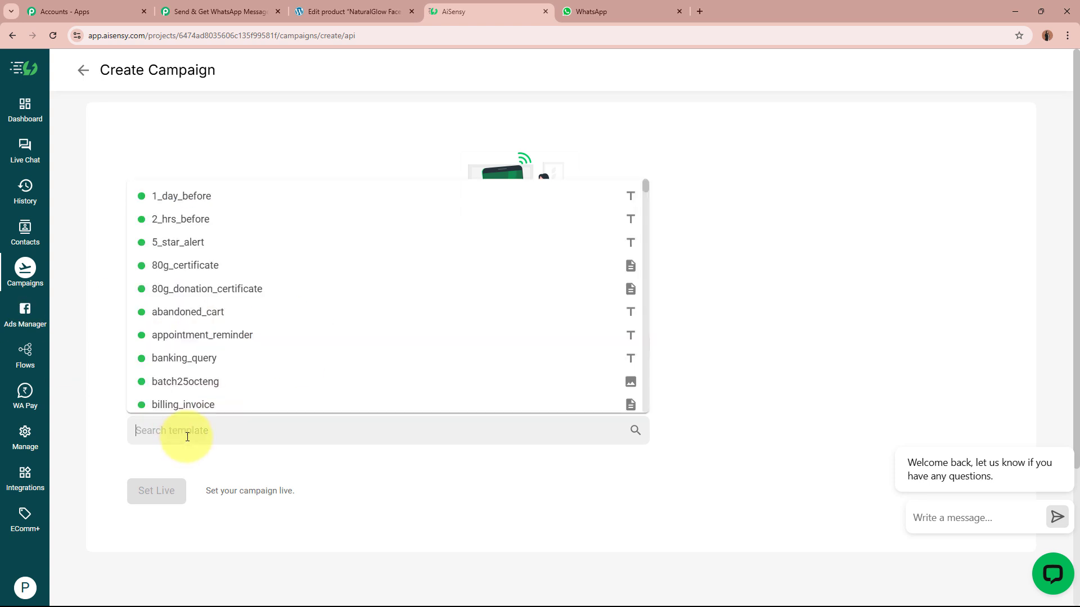
type("send")
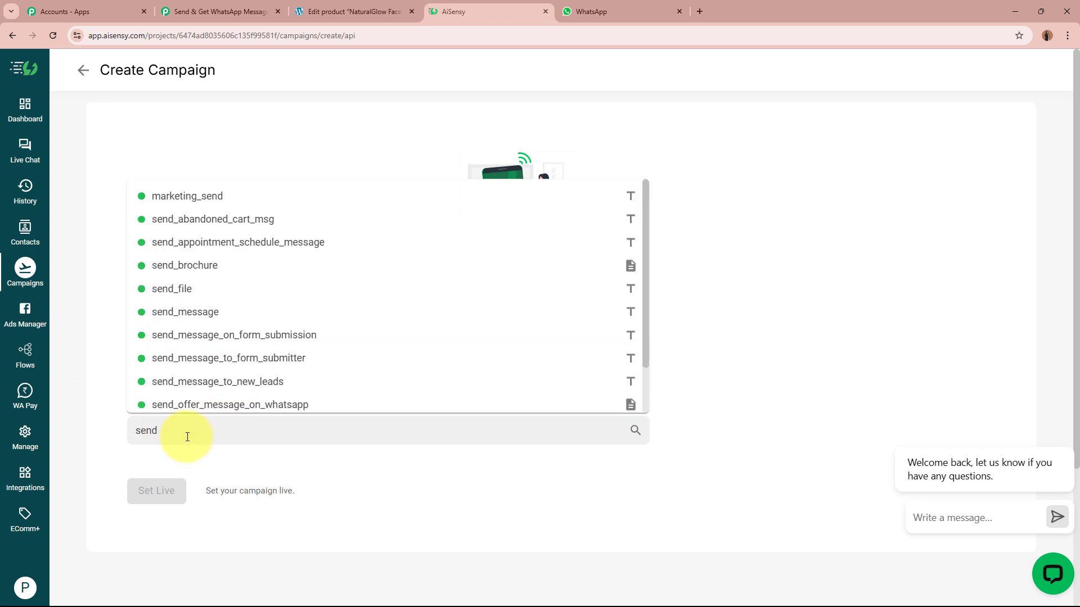
scroll(337, 352, "down", 1)
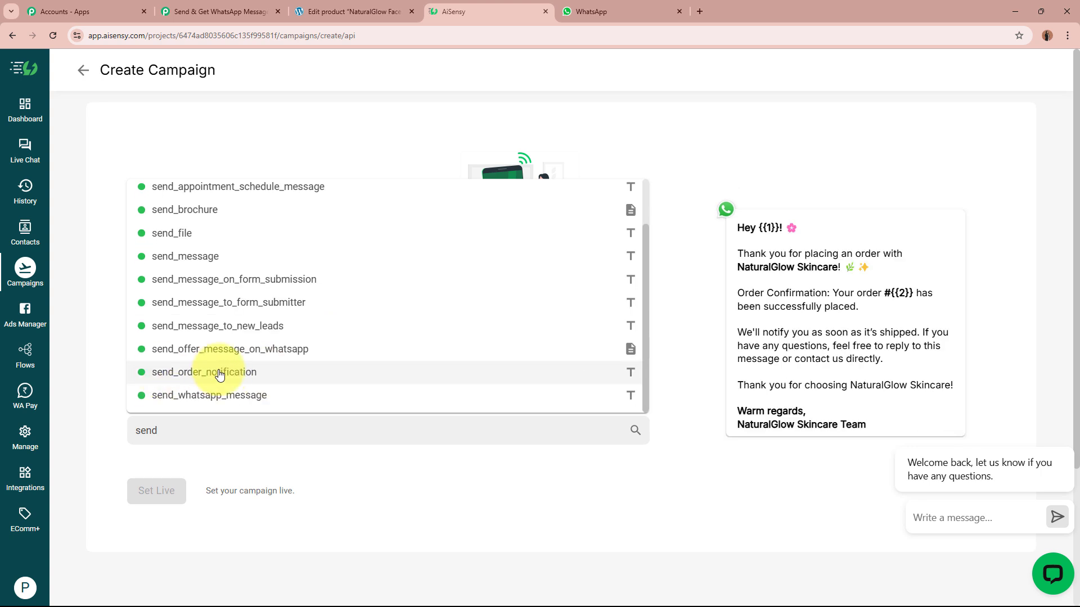
left_click(261, 374)
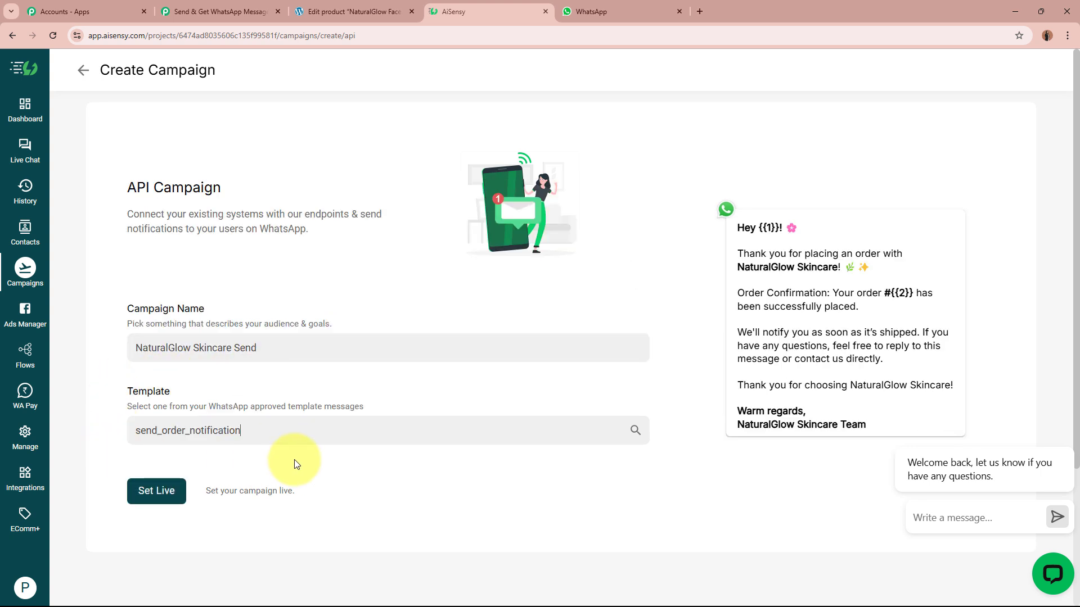
left_click(170, 498)
Confirm NaturalGlow Skincare Send is LIVE, then note Pabbly's requirement that campaigns be LIVE.
left_click(205, 513)
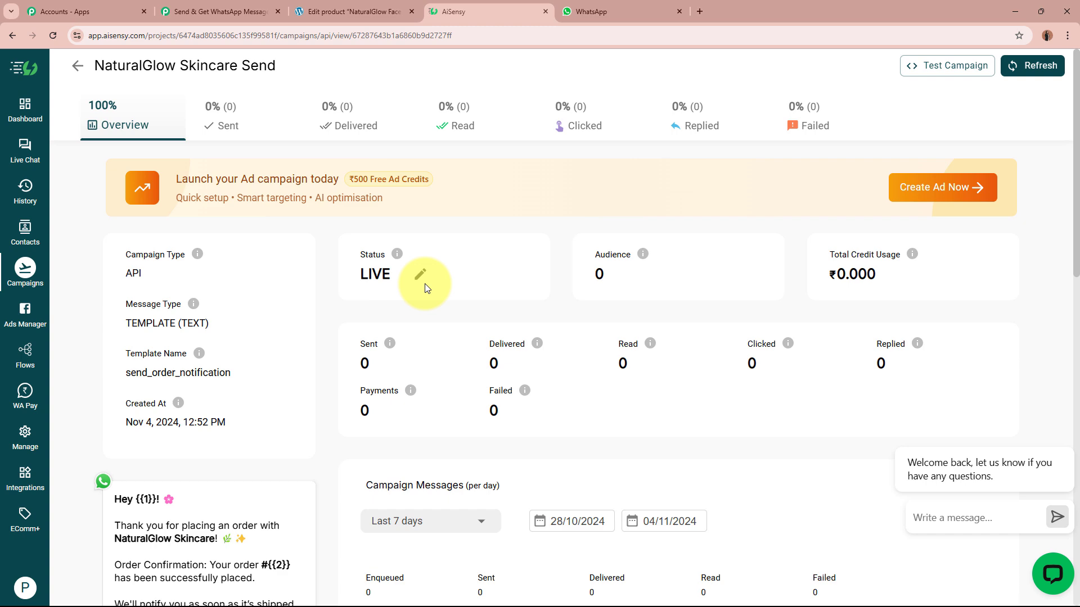
left_click_drag(95, 66, 322, 70)
key("ctrl+c")
left_click(322, 69)
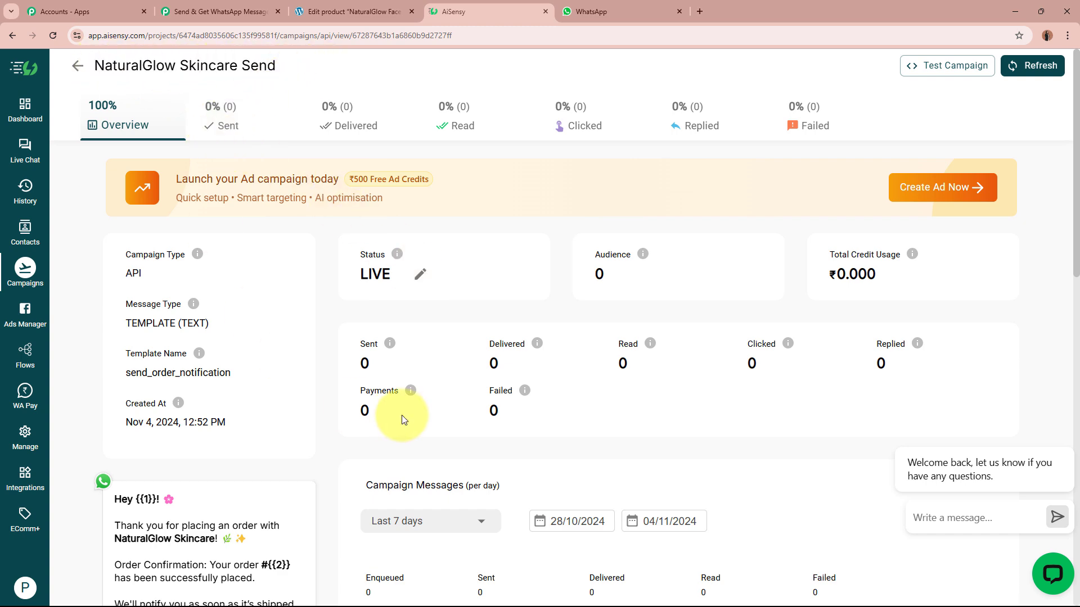
scroll(401, 415, "down", 4)
scroll(266, 314, "up", 4)
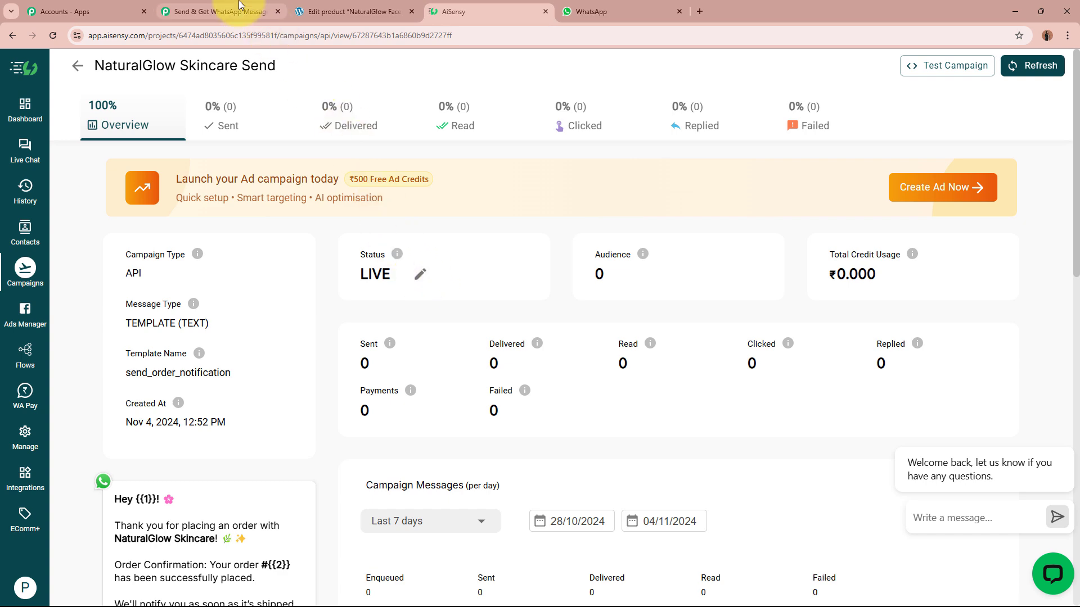
left_click(220, 11)
left_click_drag(590, 376, 755, 406)
Compare with the AiSensy campaign page, then paste 'NaturalGlow Skincare Send' into Campaign Name.
left_click(754, 407)
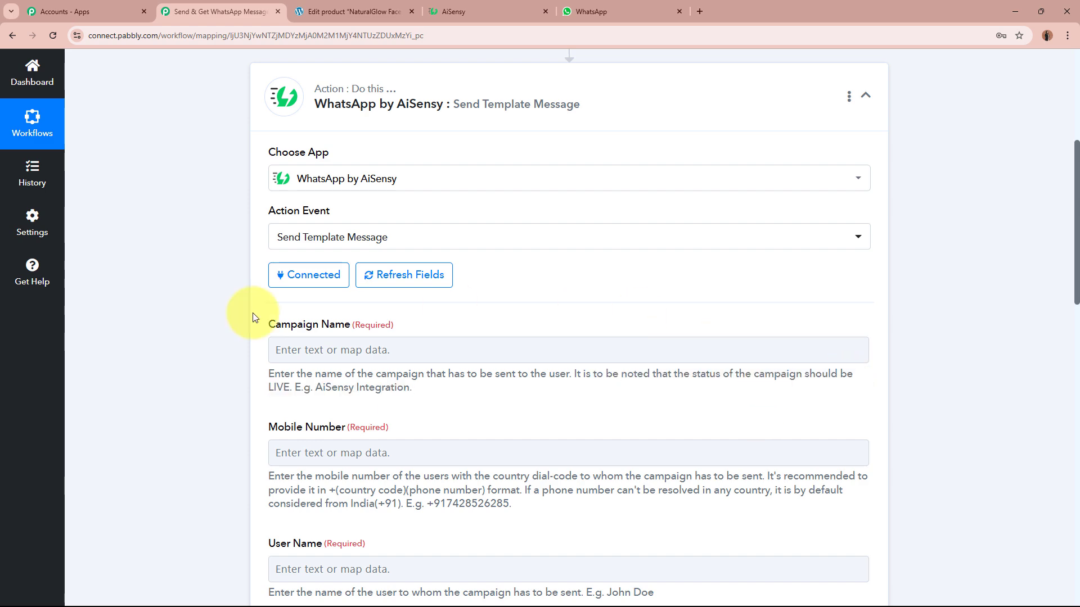
left_click(437, 8)
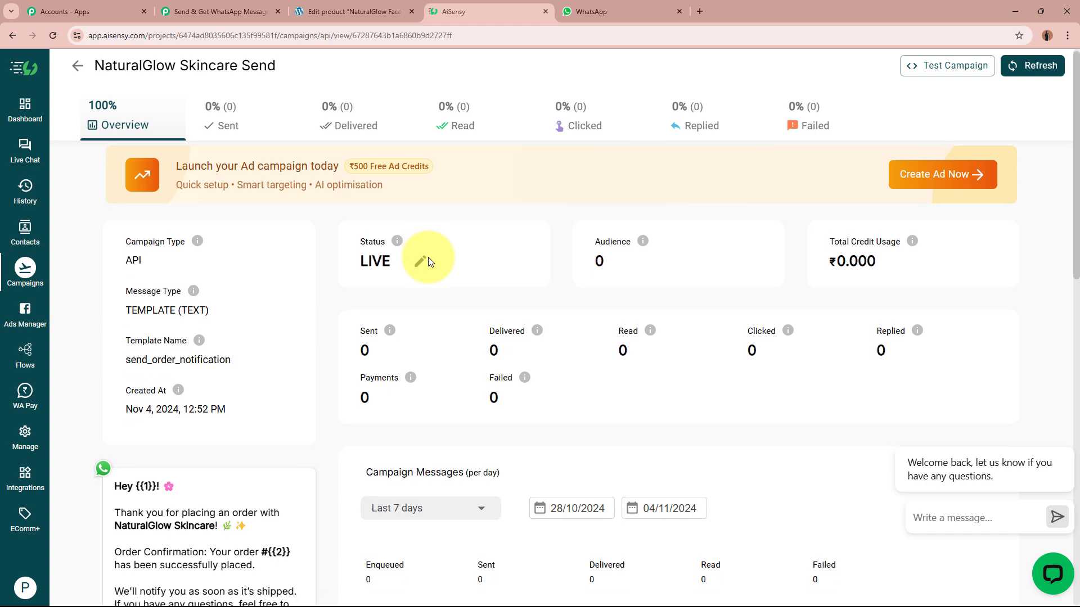
scroll(429, 253, "down", 3)
scroll(373, 397, "up", 3)
left_click(222, 11)
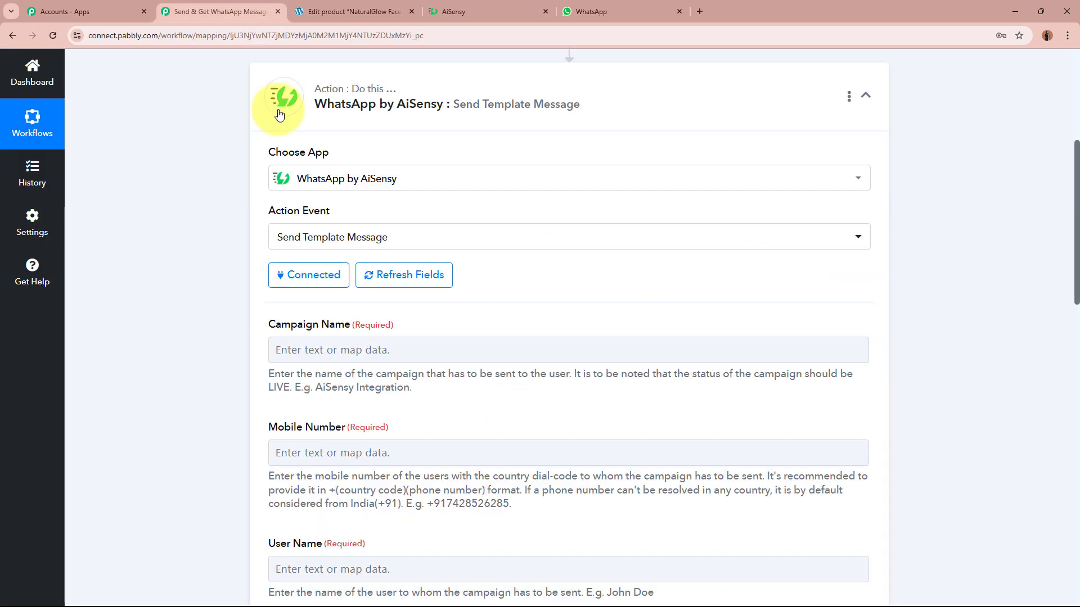
left_click(375, 348)
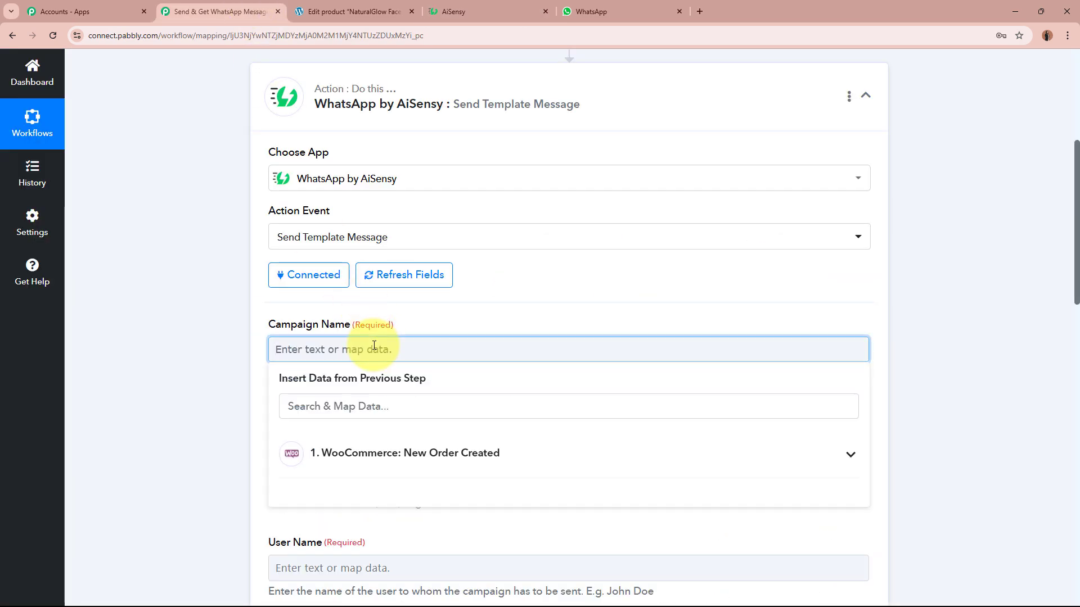
key("ctrl+v")
left_click(142, 393)
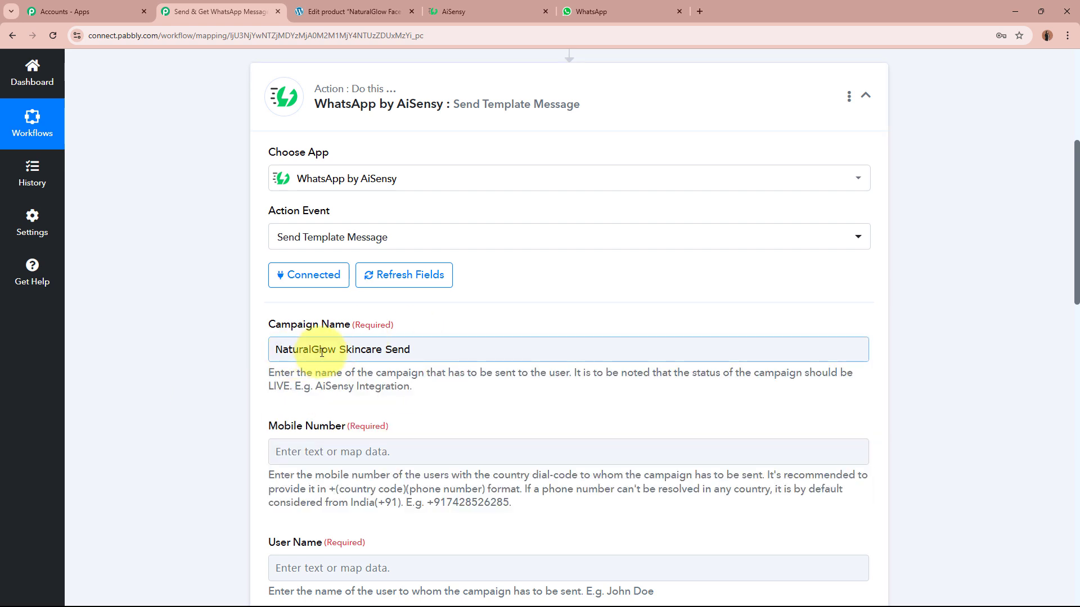
left_click(369, 307)
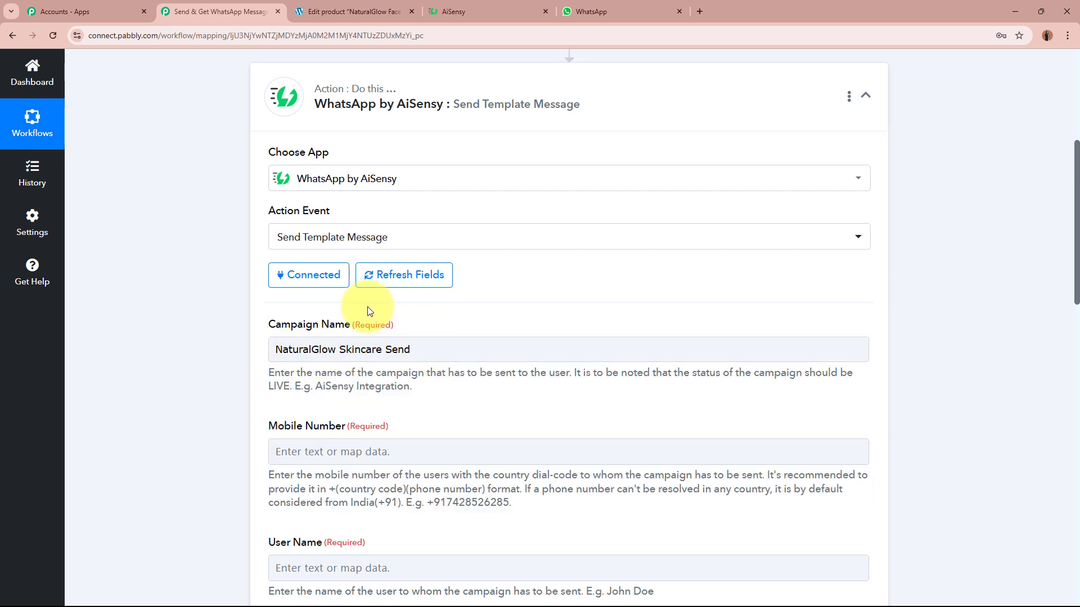
Recheck the live AiSensy campaign details and bring up the order data for Mobile Number.
scroll(164, 376, "down", 3)
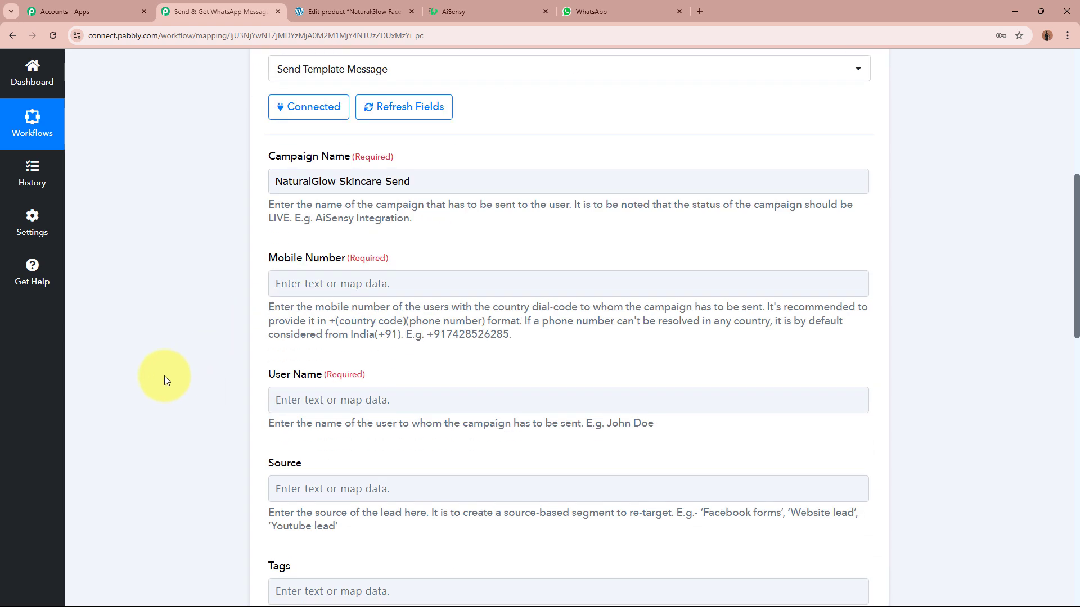
triple_click(318, 262)
left_click(184, 308)
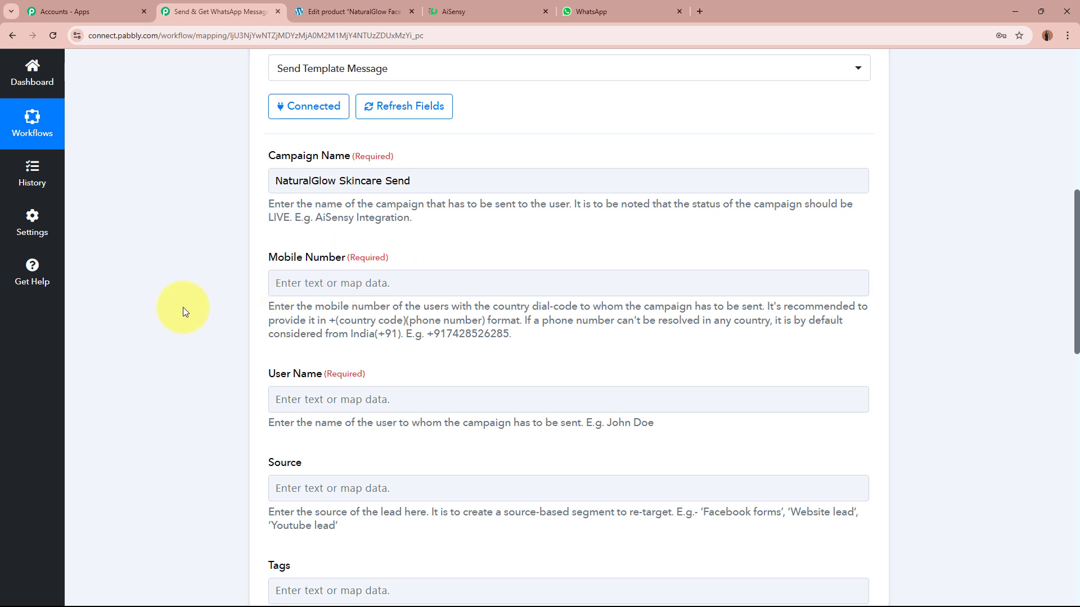
left_click(484, 11)
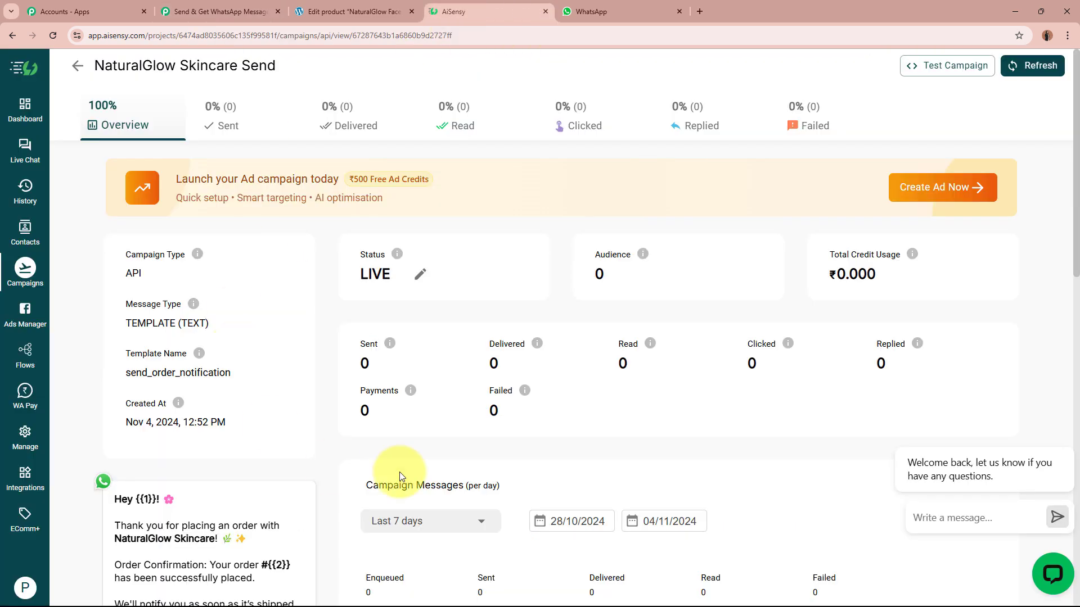
scroll(186, 437, "down", 3)
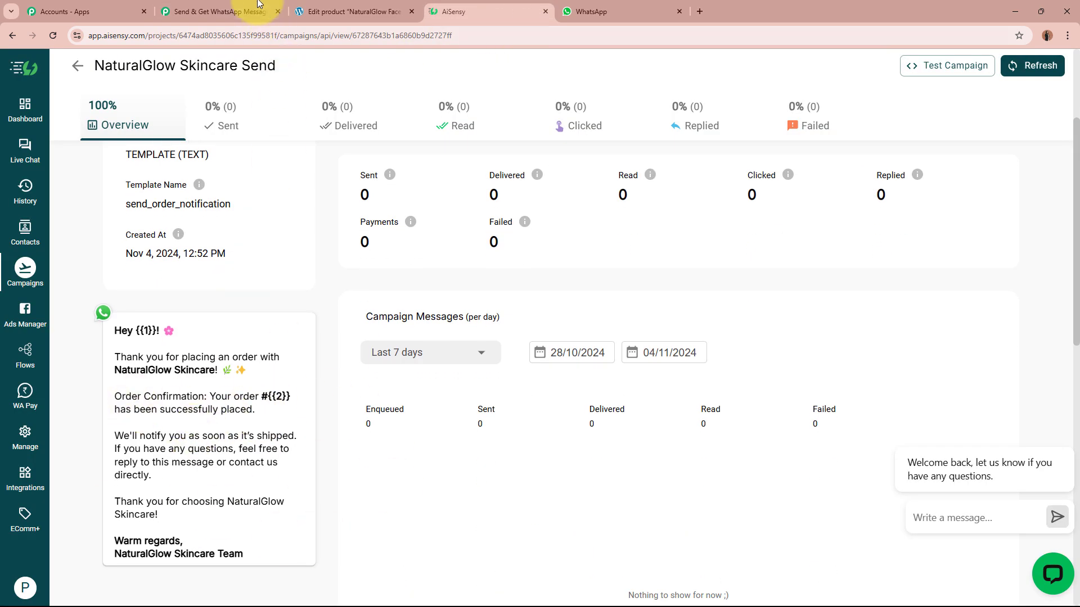
left_click(242, 12)
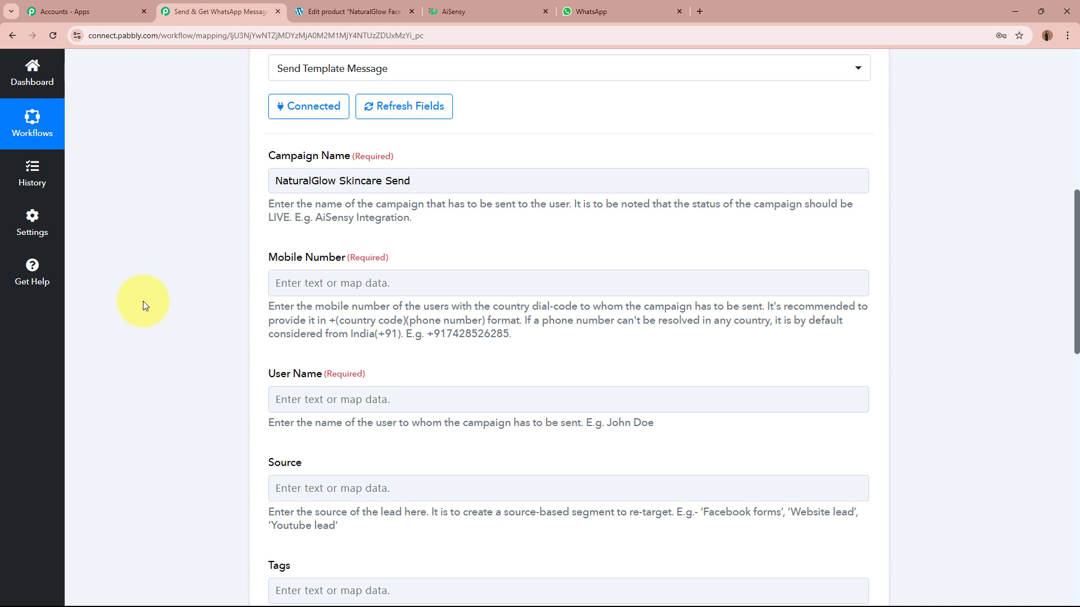
scroll(169, 321, "up", 8)
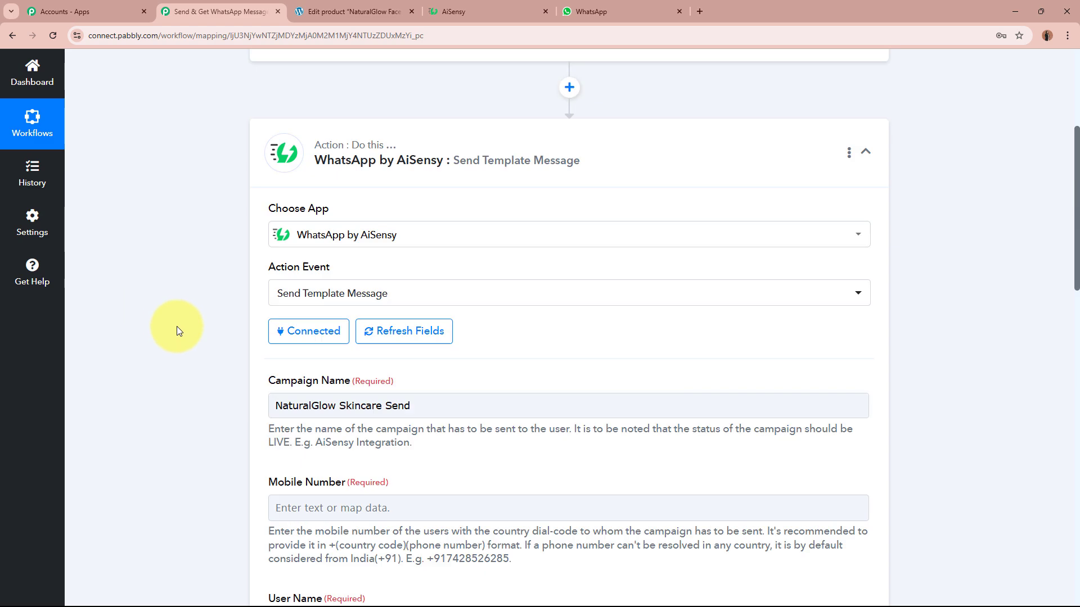
scroll(249, 343, "down", 8)
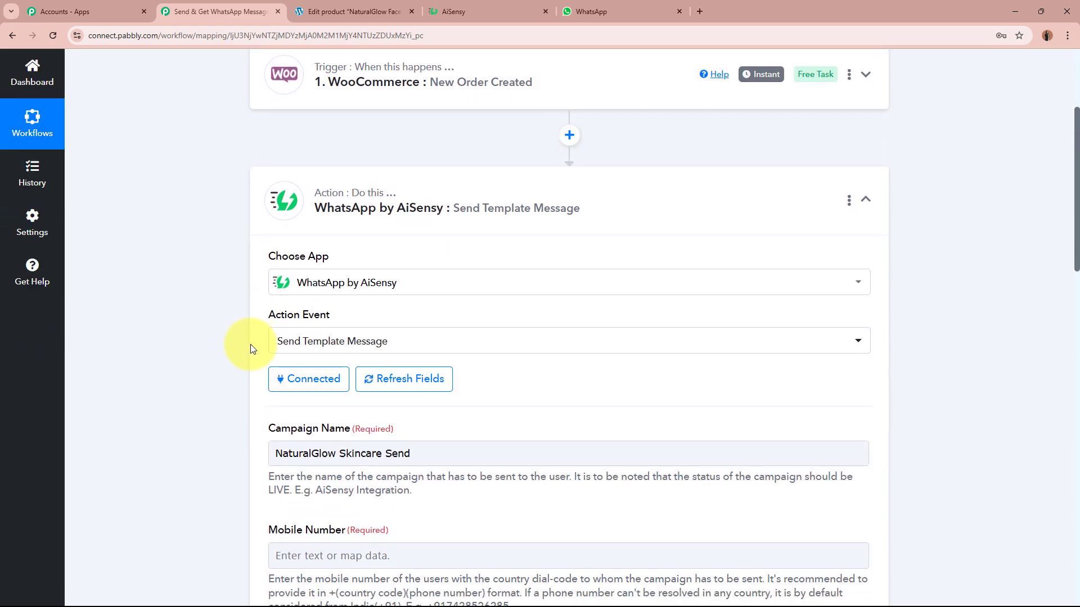
left_click(278, 282)
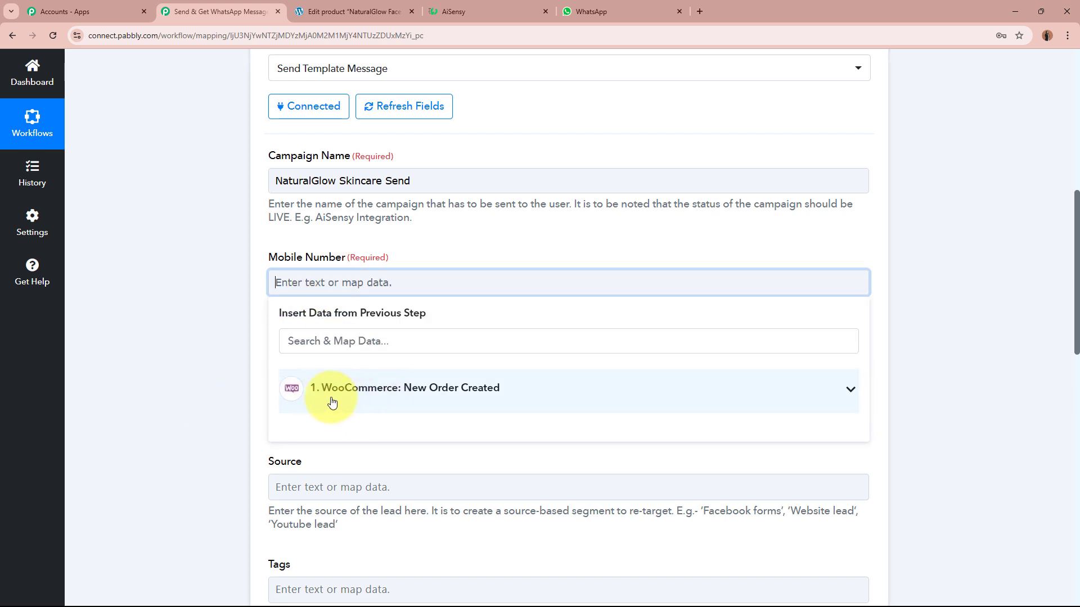
Search the WooCommerce order fields for 'pho' and map Billing Phone into Mobile Number.
left_click(522, 399)
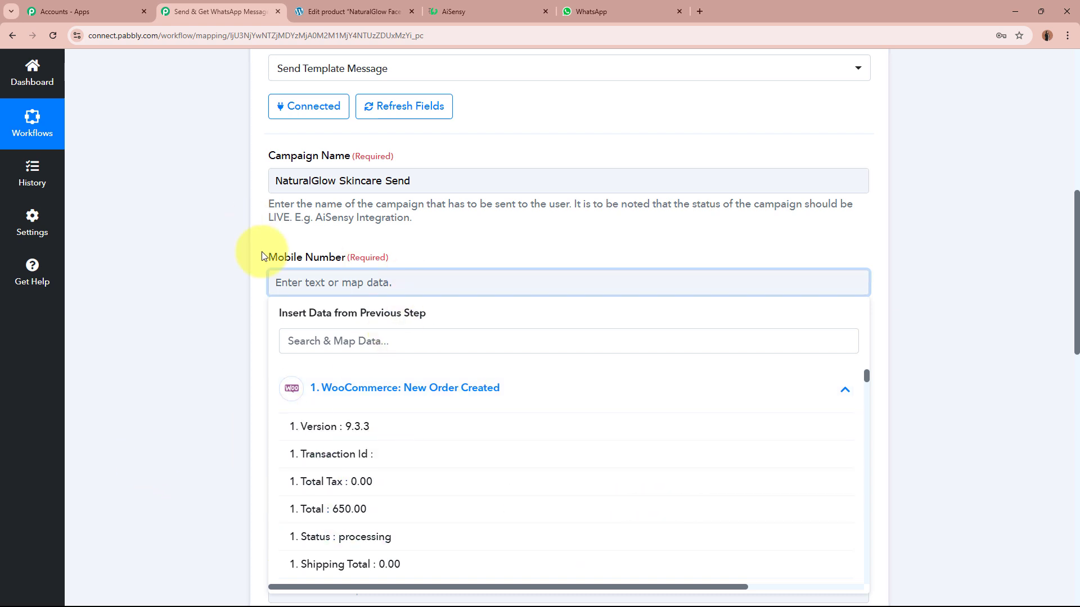
left_click(412, 342)
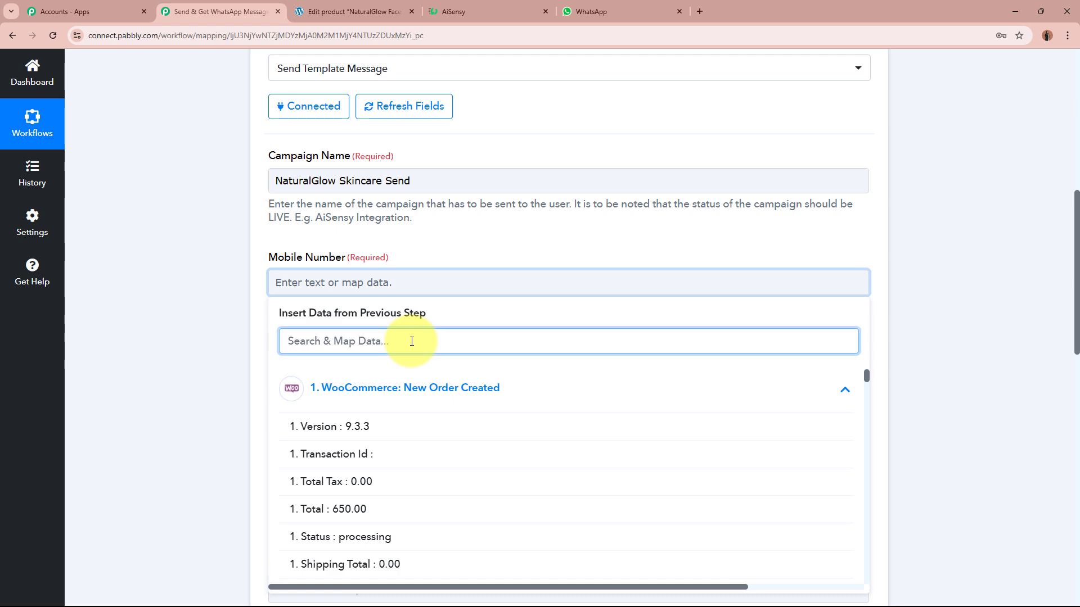
type("mo")
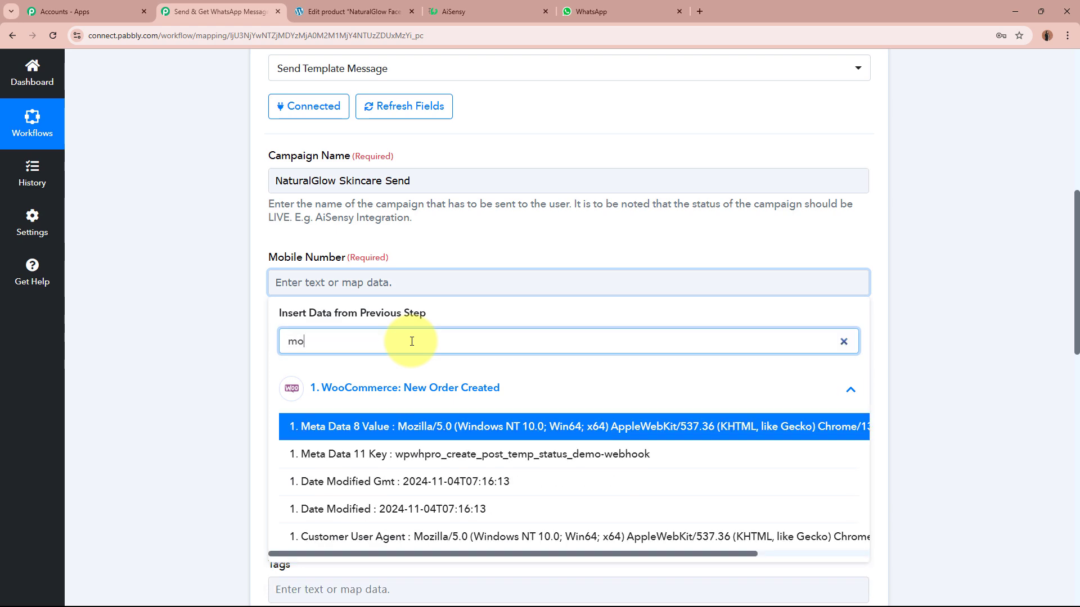
type("bl")
key("BackSpace")
key("BackSpace")
key("BackSpace")
key("BackSpace")
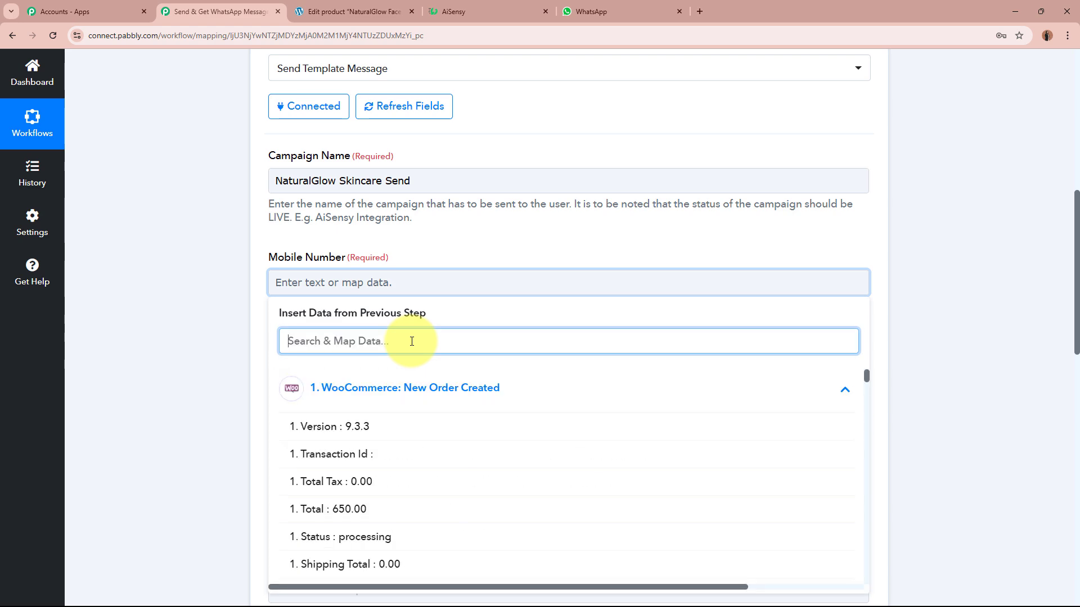
type("phone")
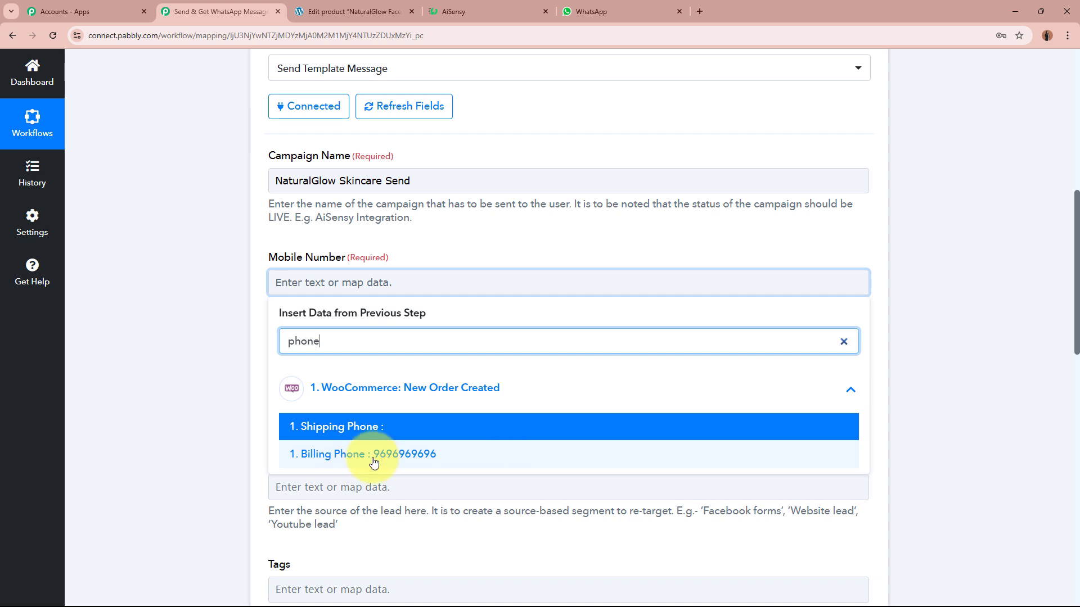
left_click(481, 460)
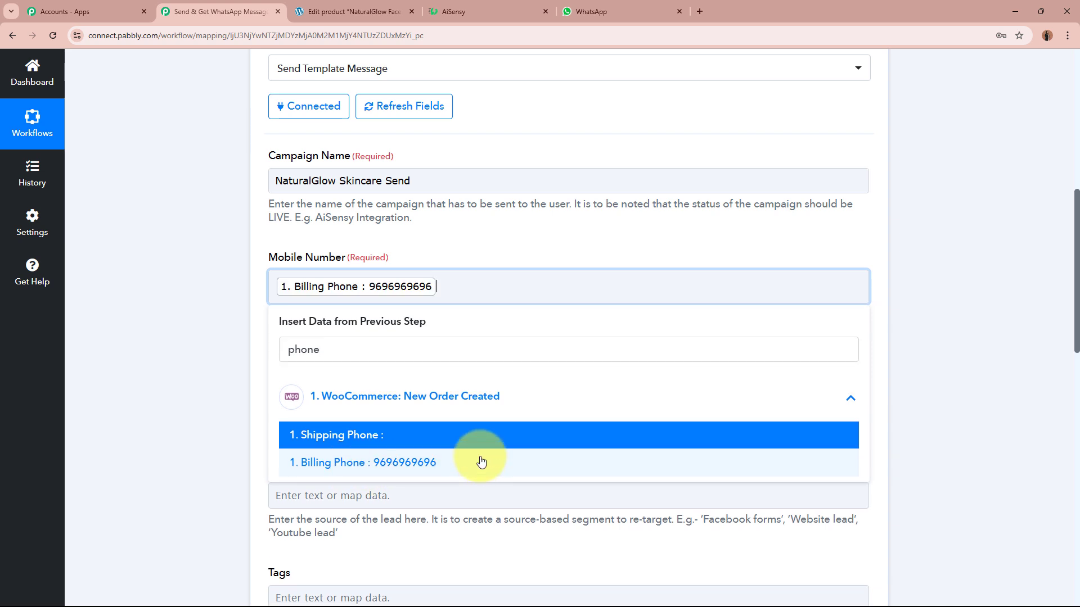
left_click(197, 307)
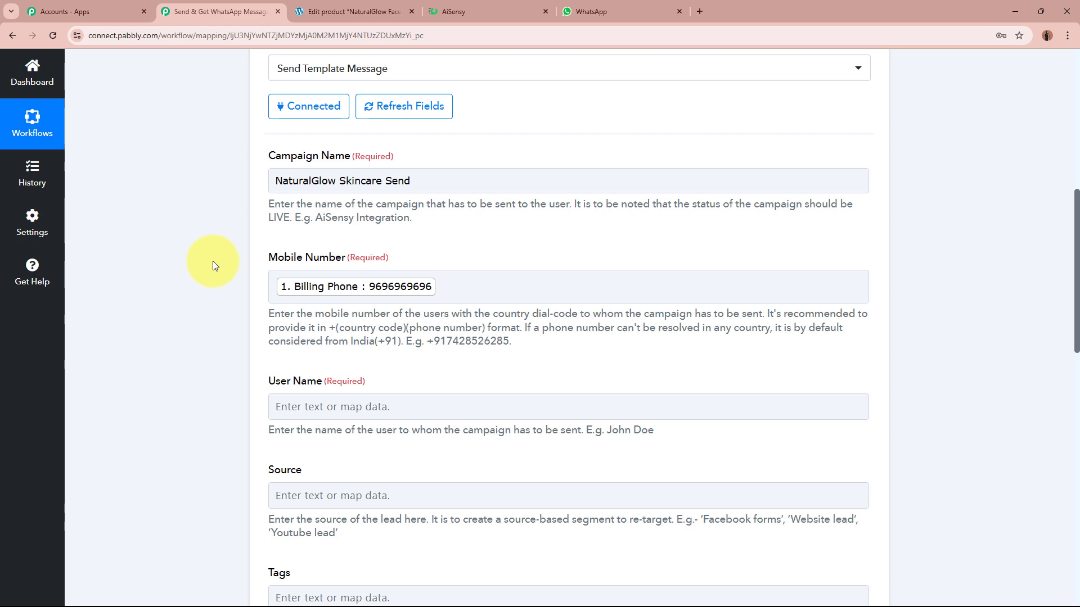
scroll(212, 261, "up", 5)
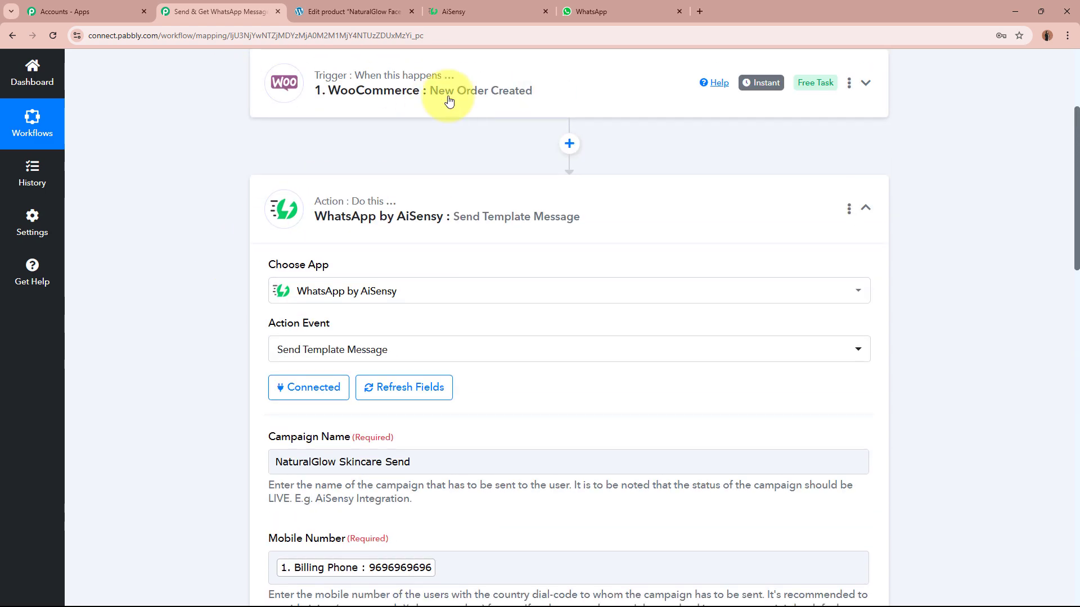
scroll(191, 279, "down", 4)
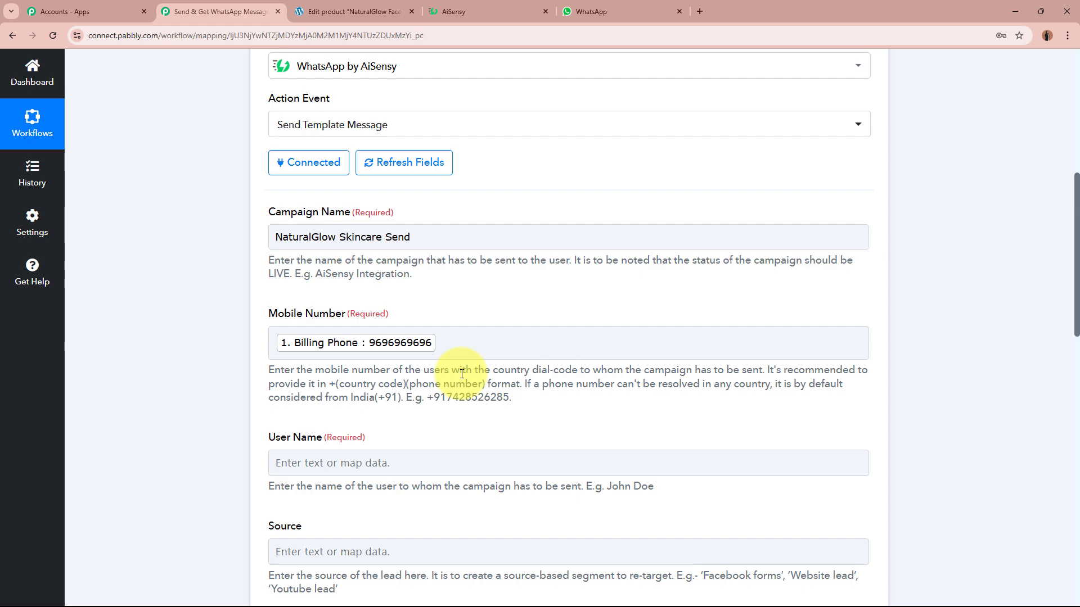
Map Shipping First Name and Shipping Last Name into the User Name field.
scroll(461, 373, "down", 2)
left_click(460, 350)
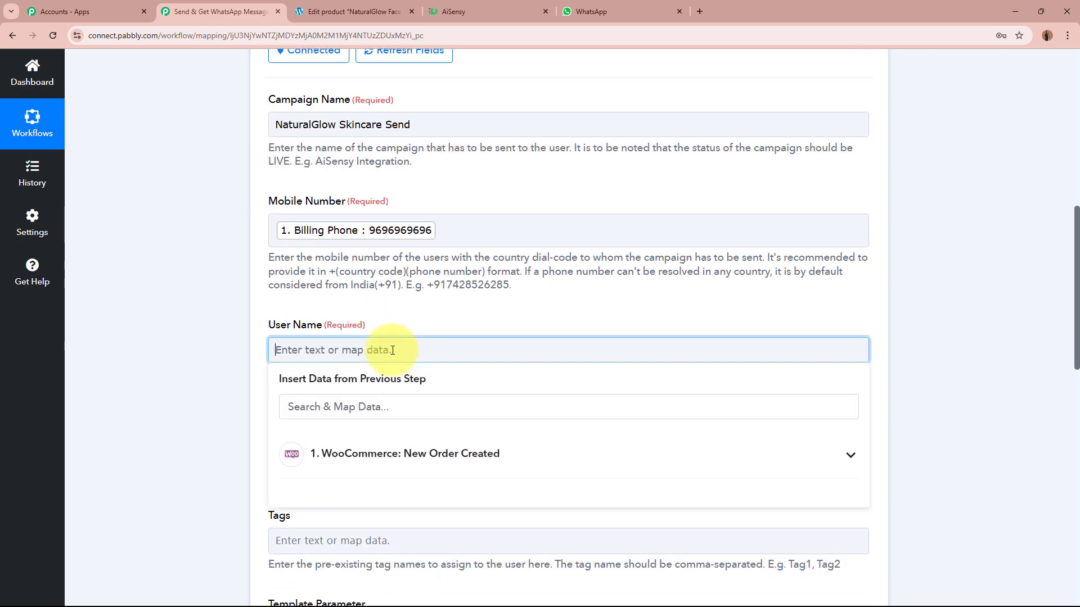
left_click(231, 349)
left_click_drag(290, 373, 581, 373)
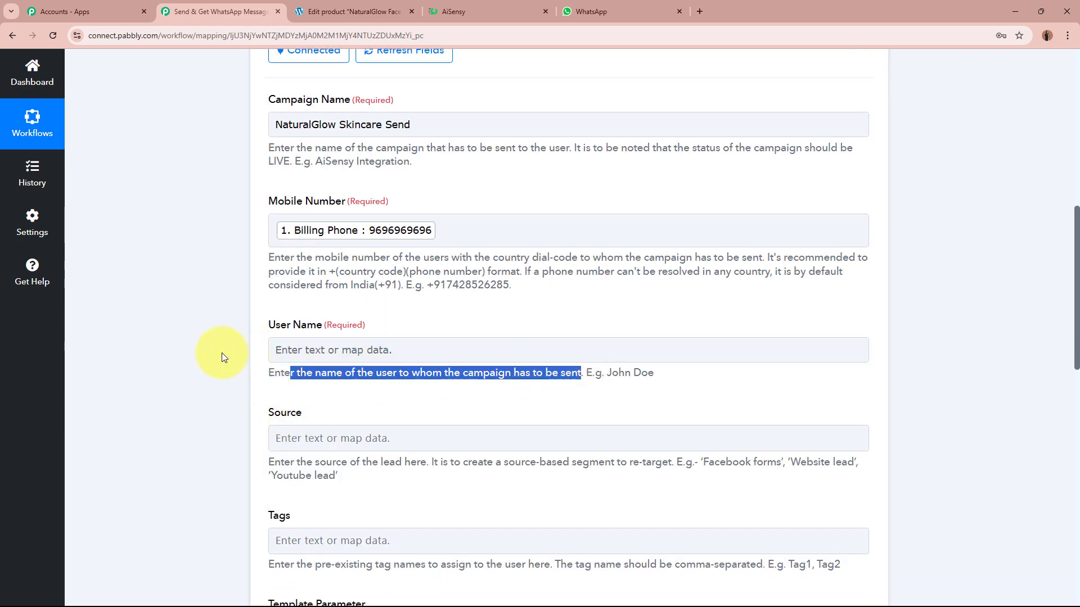
left_click(213, 349)
scroll(211, 349, "down", 1)
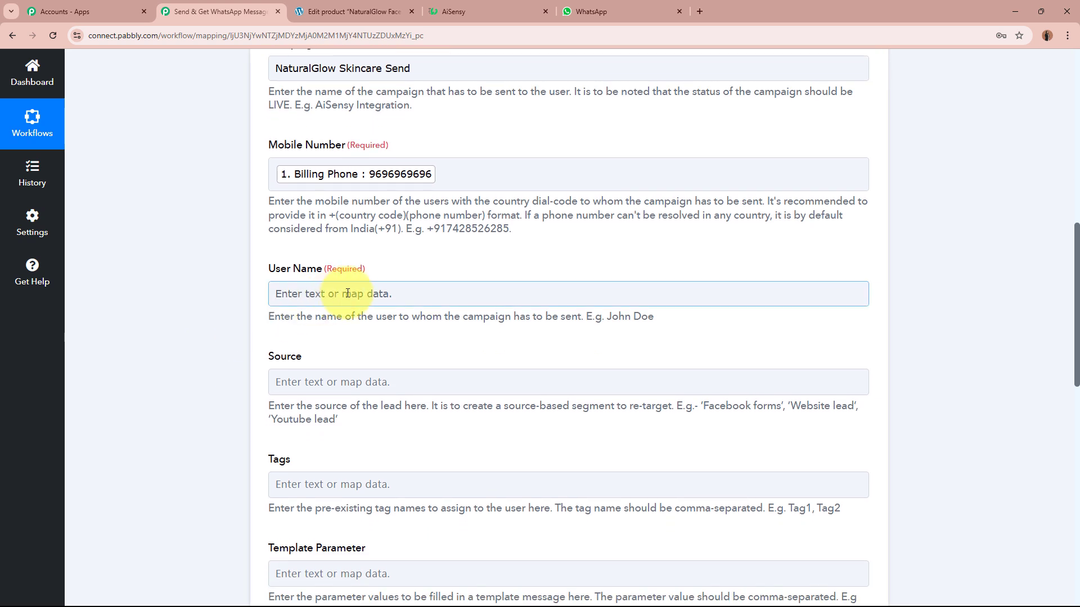
left_click(348, 294)
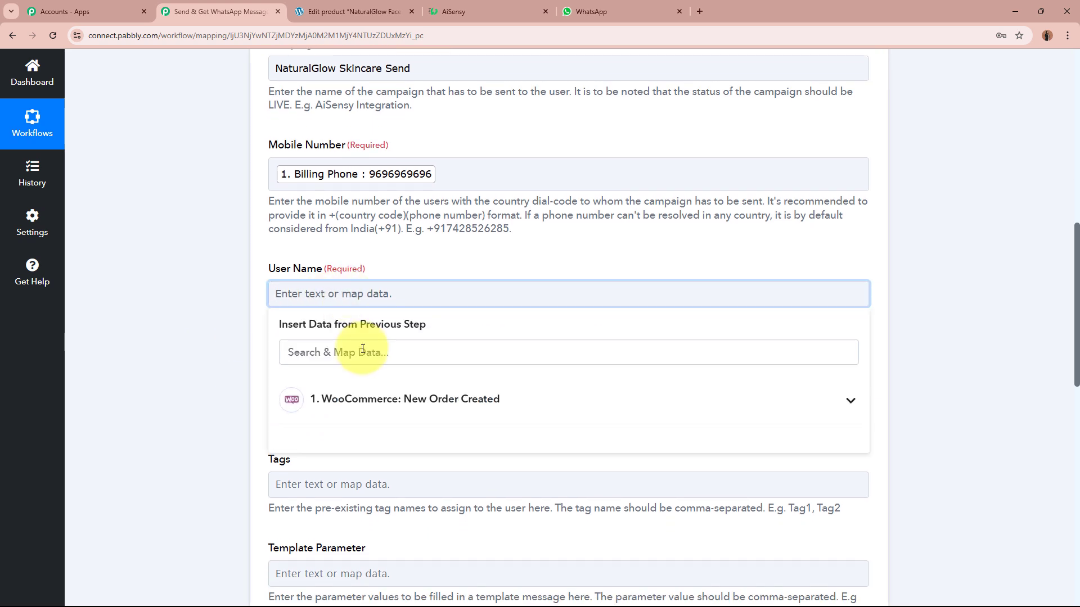
type("name")
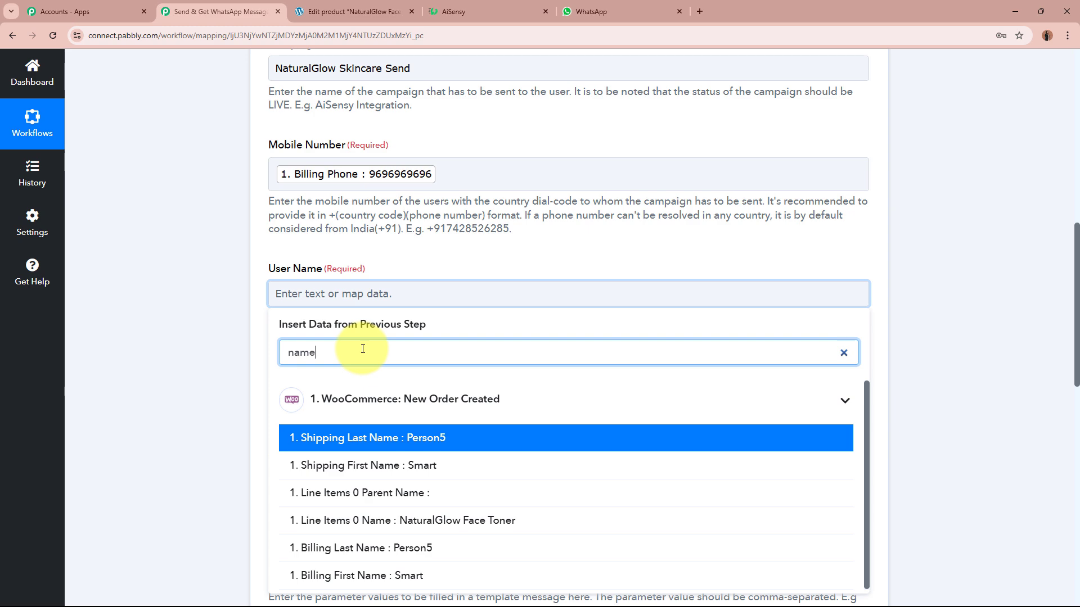
left_click(402, 466)
left_click(429, 439)
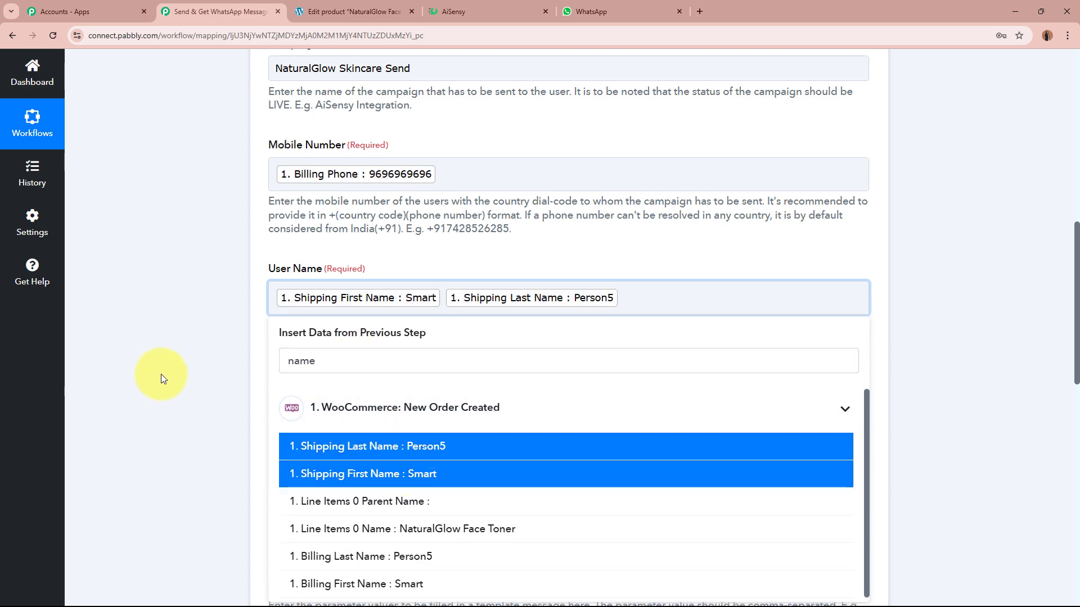
left_click(161, 373)
scroll(143, 349, "down", 1)
Check the AiSensy template's {{1}} name placeholder and {{2}} order placeholder.
scroll(143, 350, "down", 3)
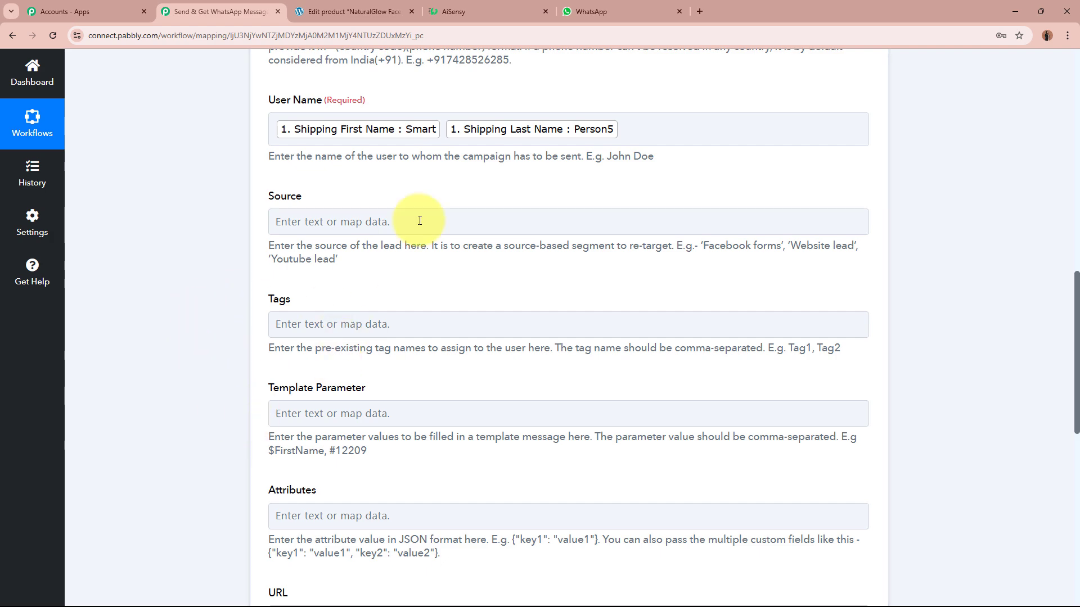
scroll(143, 275, "down", 3)
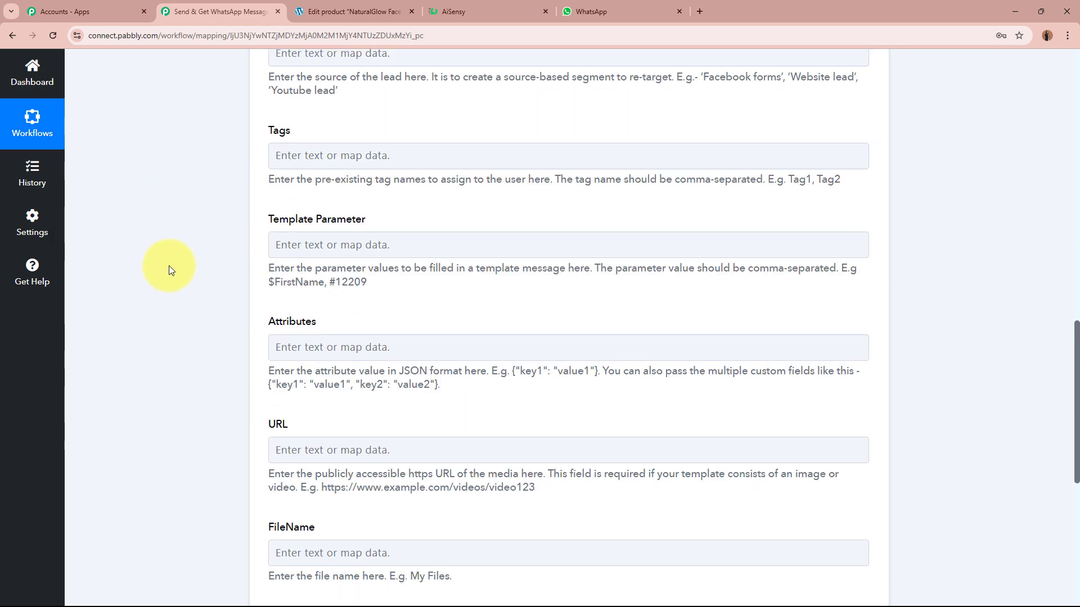
left_click_drag(242, 220, 392, 223)
left_click(160, 254)
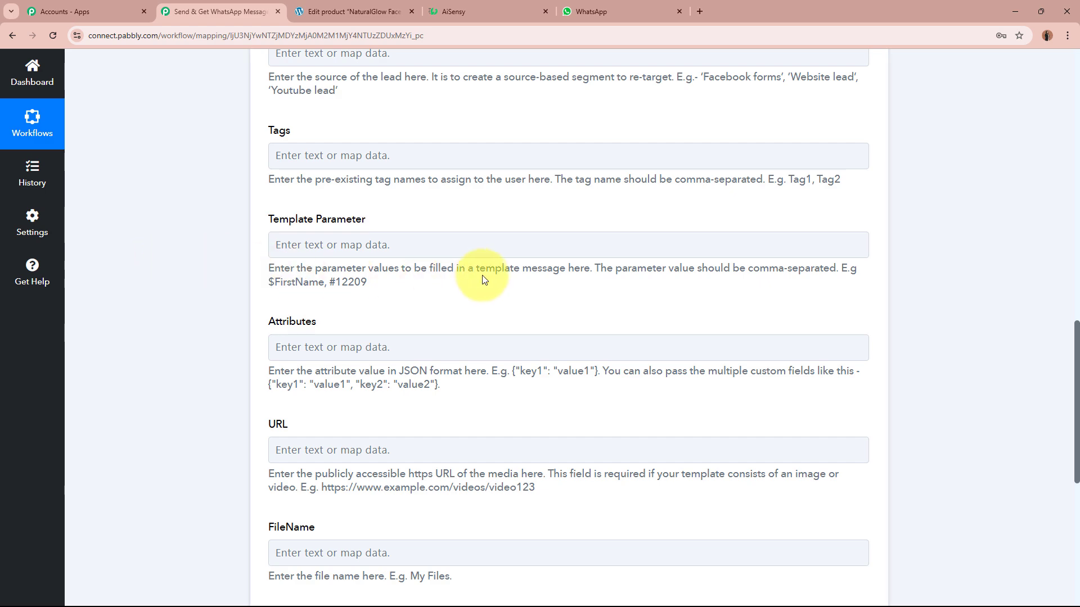
left_click(487, 9)
scroll(445, 279, "down", 2)
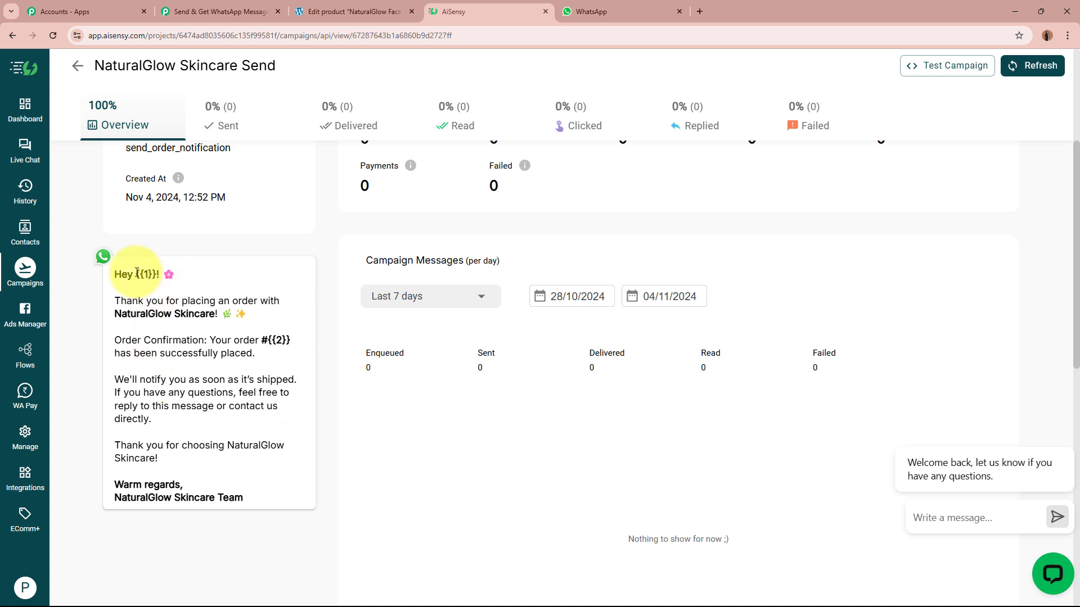
left_click_drag(137, 275, 158, 275)
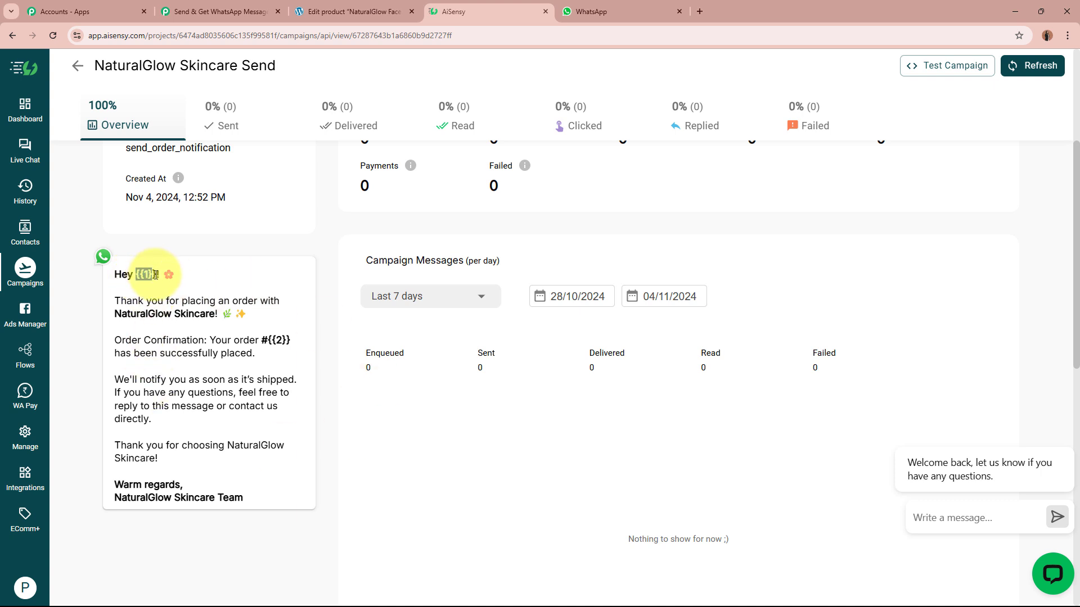
left_click(282, 340)
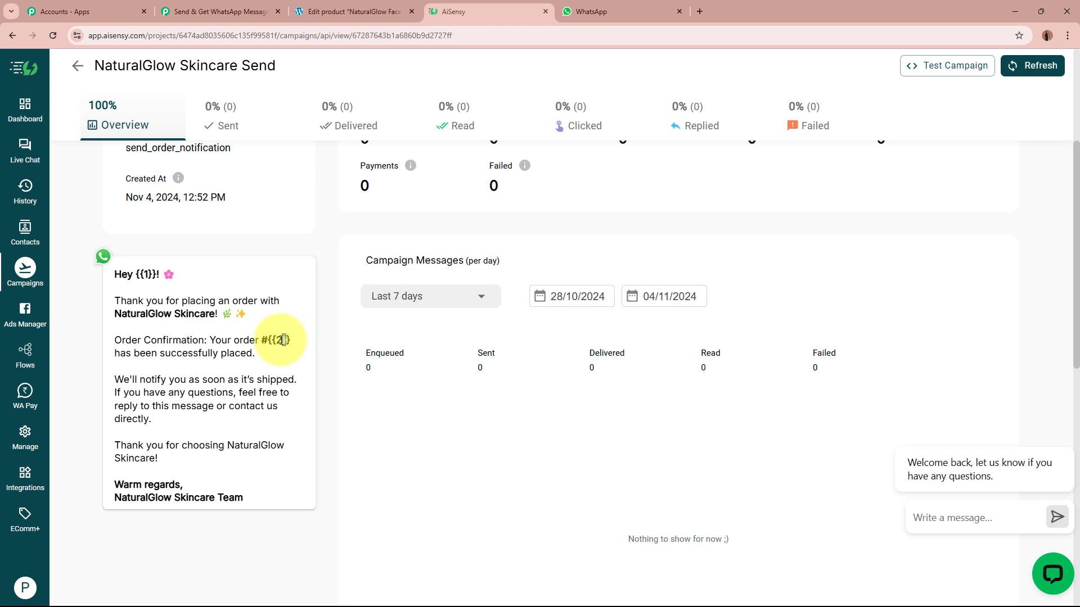
triple_click(283, 340)
left_click(282, 337)
Insert Shipping First Name and Shipping Last Name into Template Parameter.
left_click(184, 11)
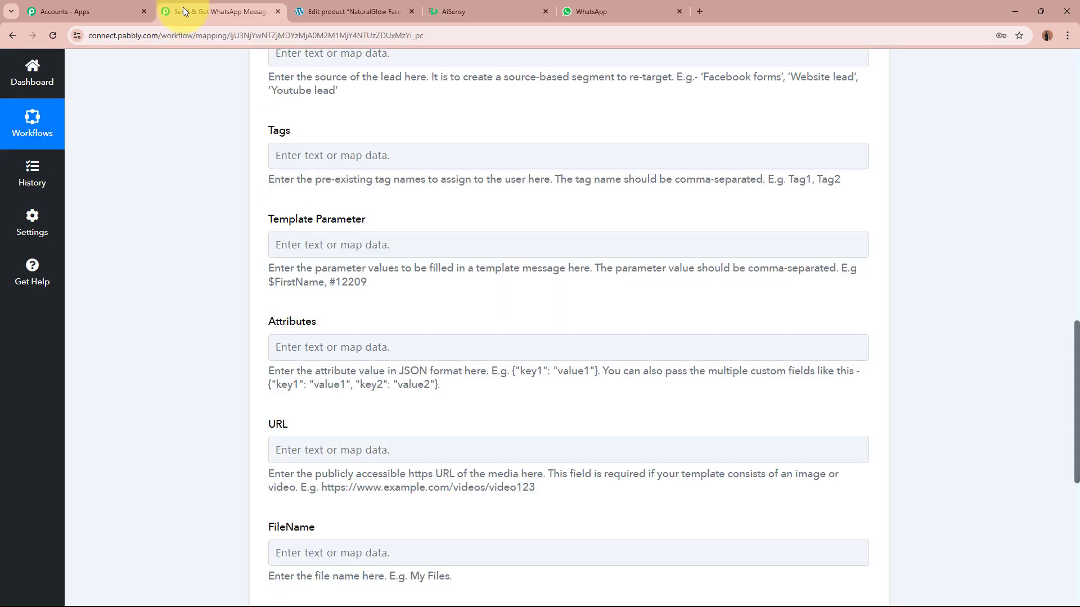
left_click(373, 247)
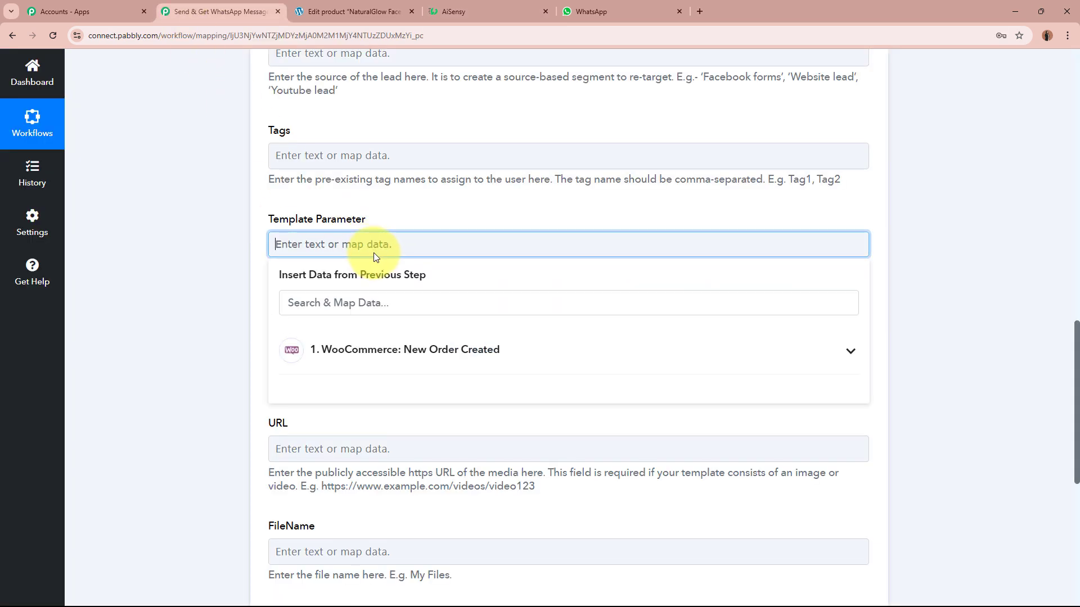
left_click(389, 301)
type("n")
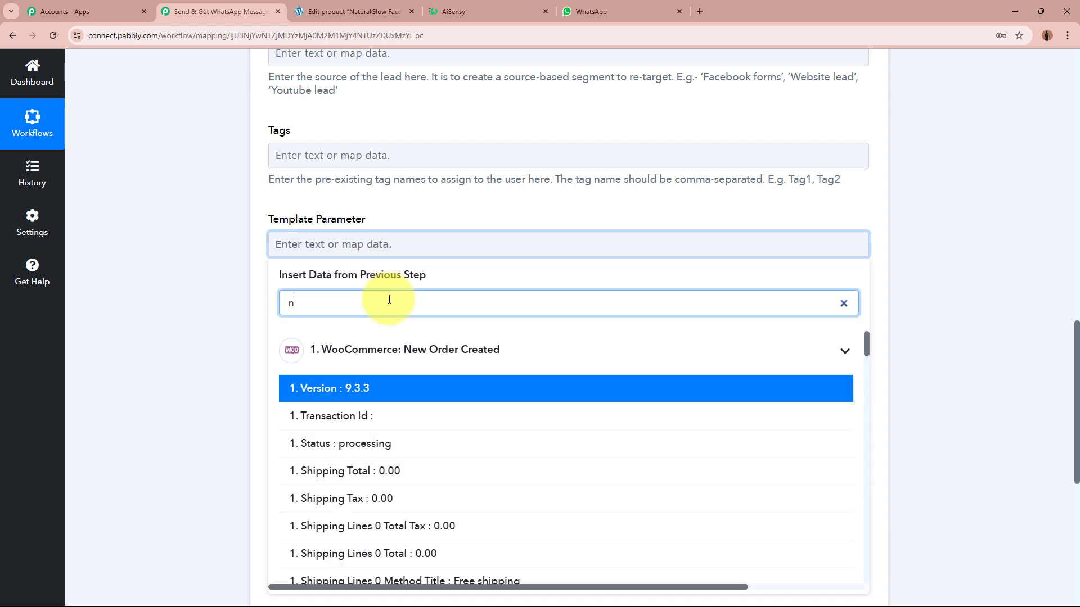
type("ame")
left_click(468, 416)
left_click(469, 398)
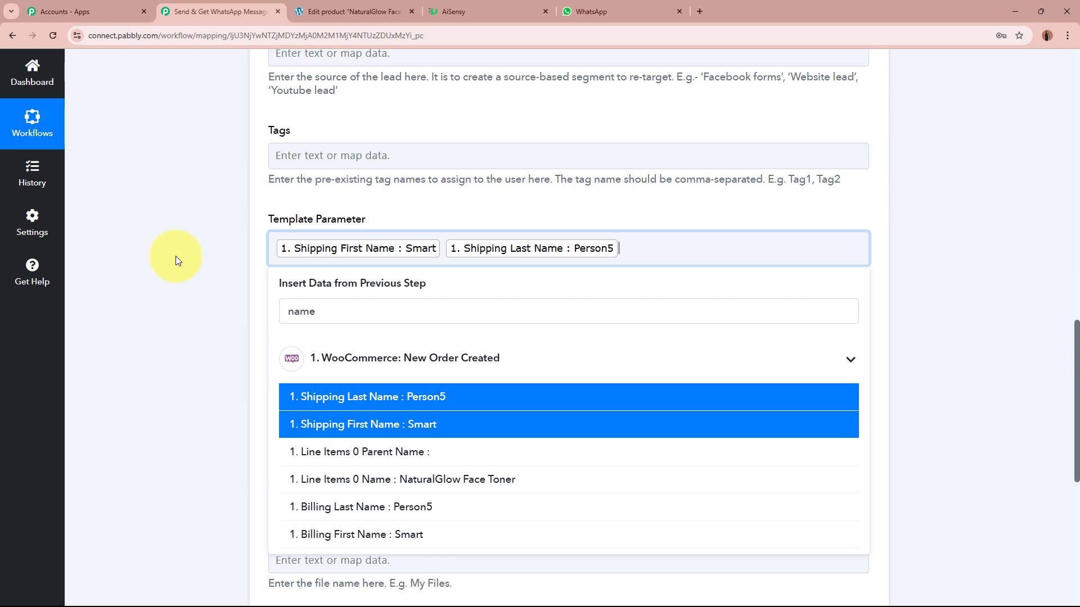
Append the WooCommerce order's Order Key to Template Parameter after the names.
left_click(363, 306)
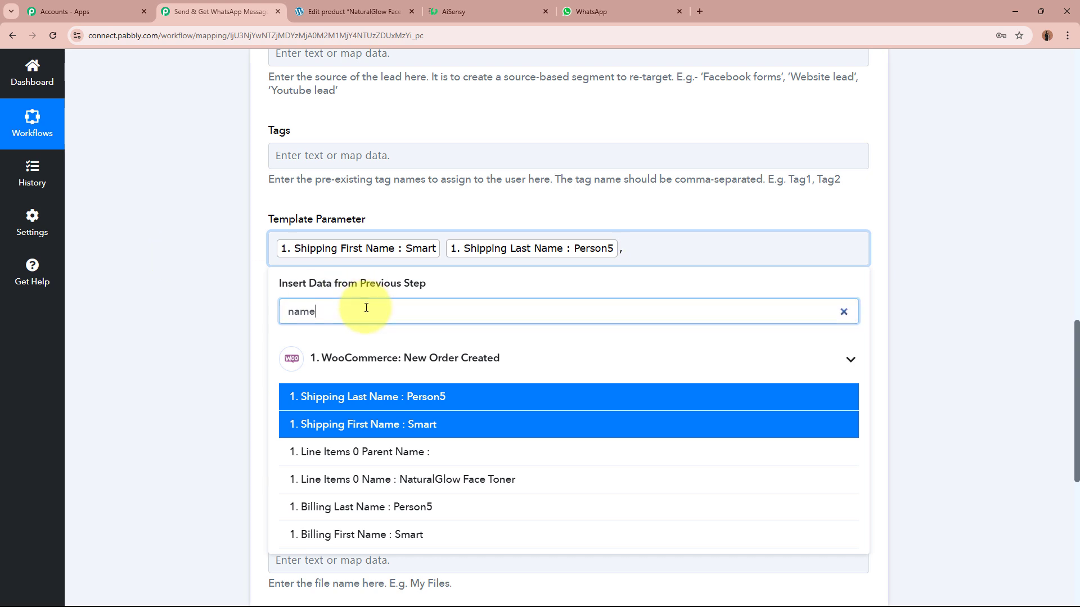
key("ctrl+a")
key("BackSpace")
left_click(484, 7)
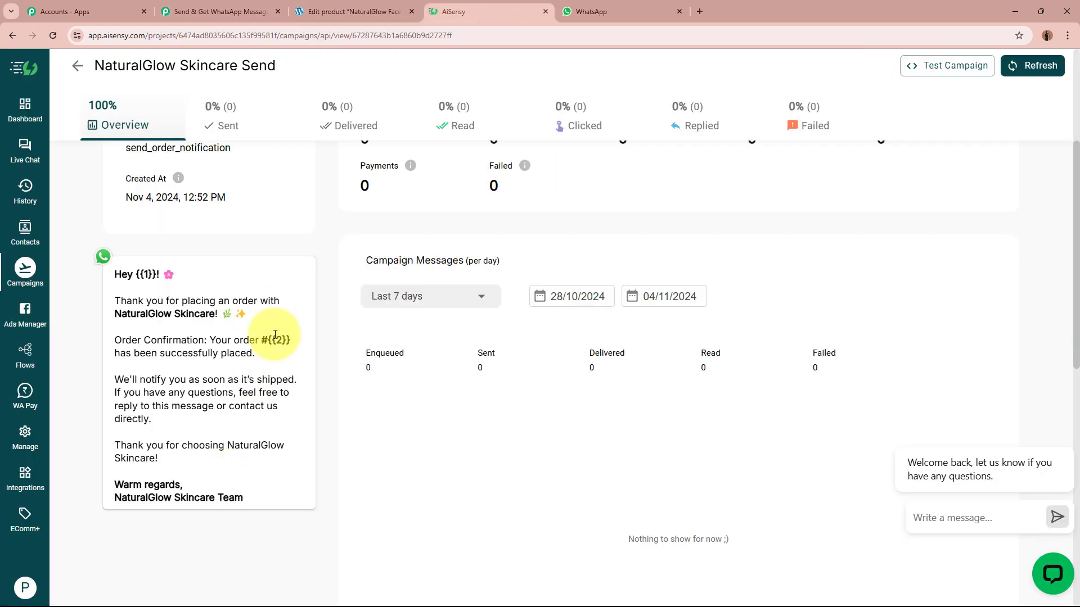
left_click(221, 8)
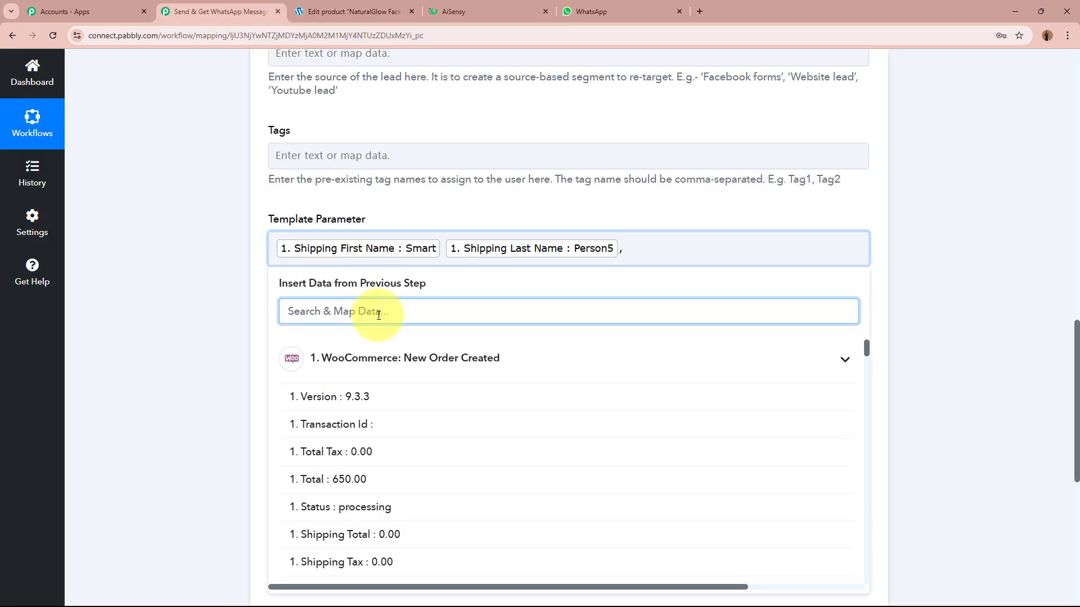
type("key")
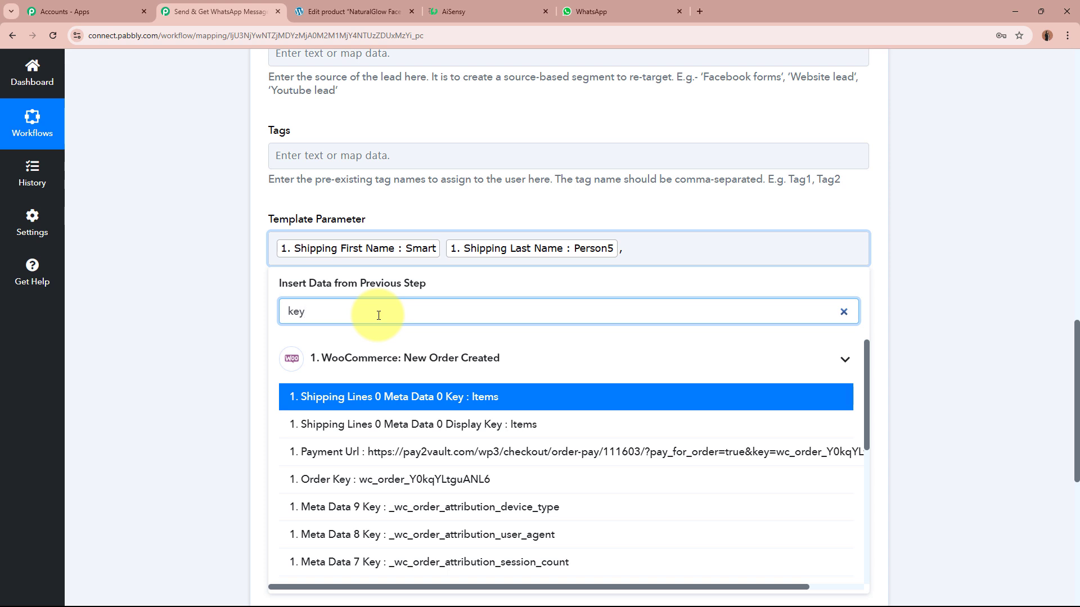
left_click(468, 479)
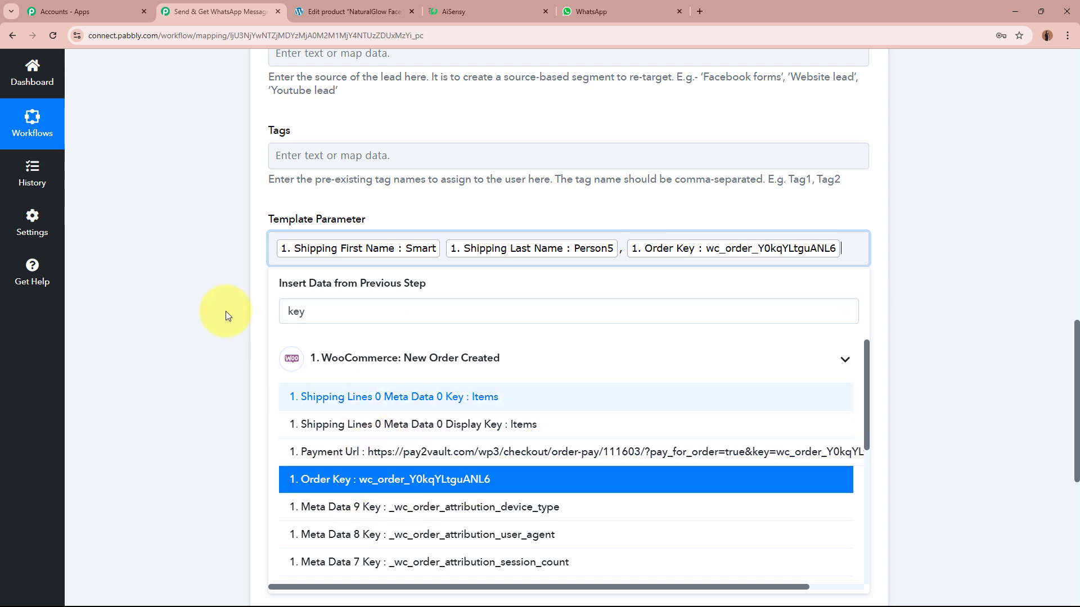
left_click(182, 248)
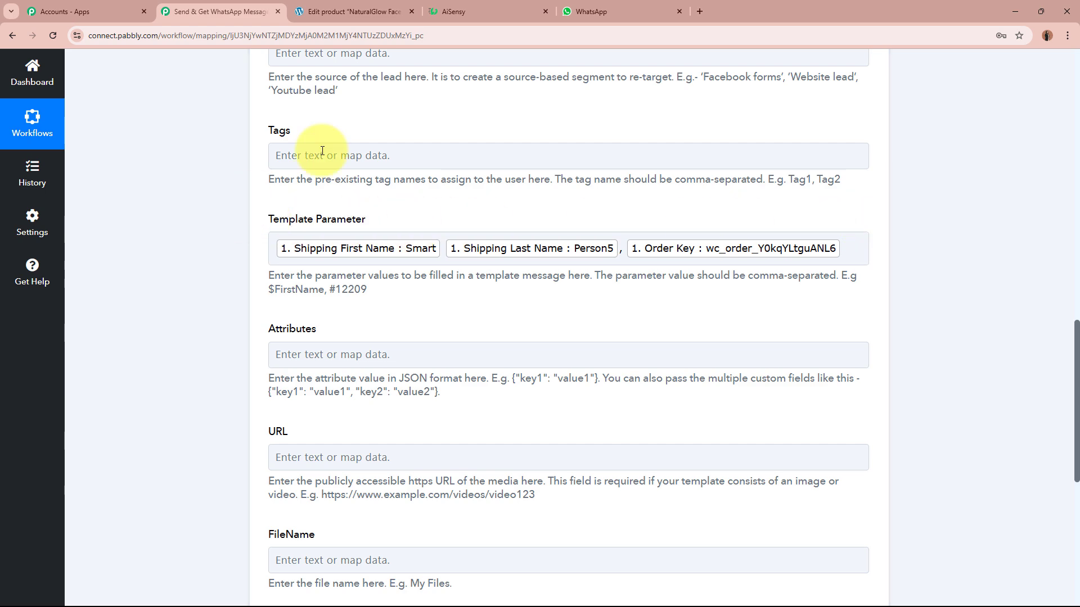
left_click(529, 6)
left_click(241, 5)
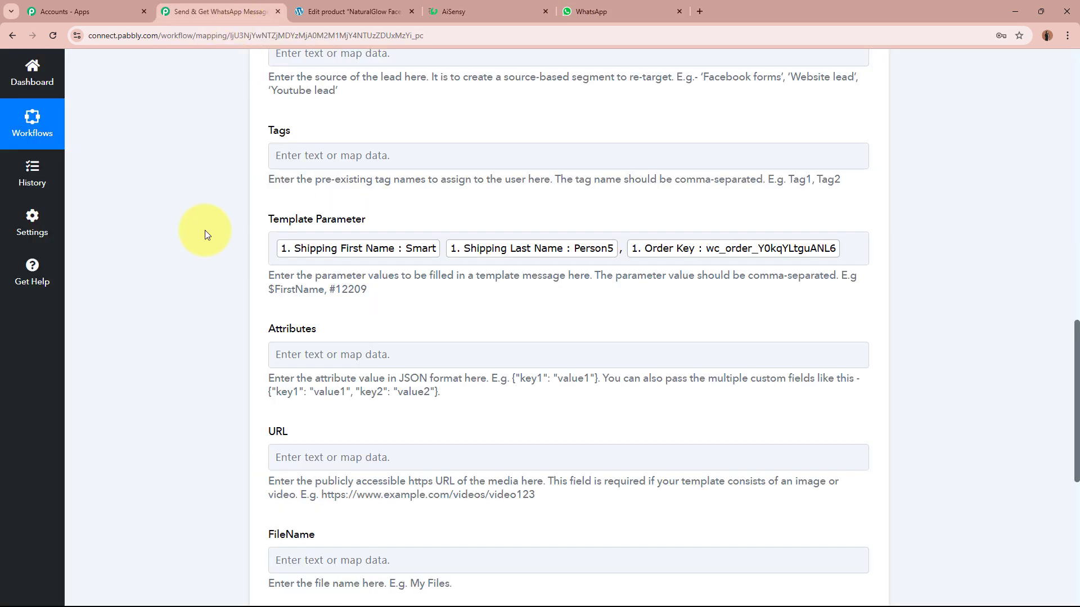
scroll(197, 303, "down", 3)
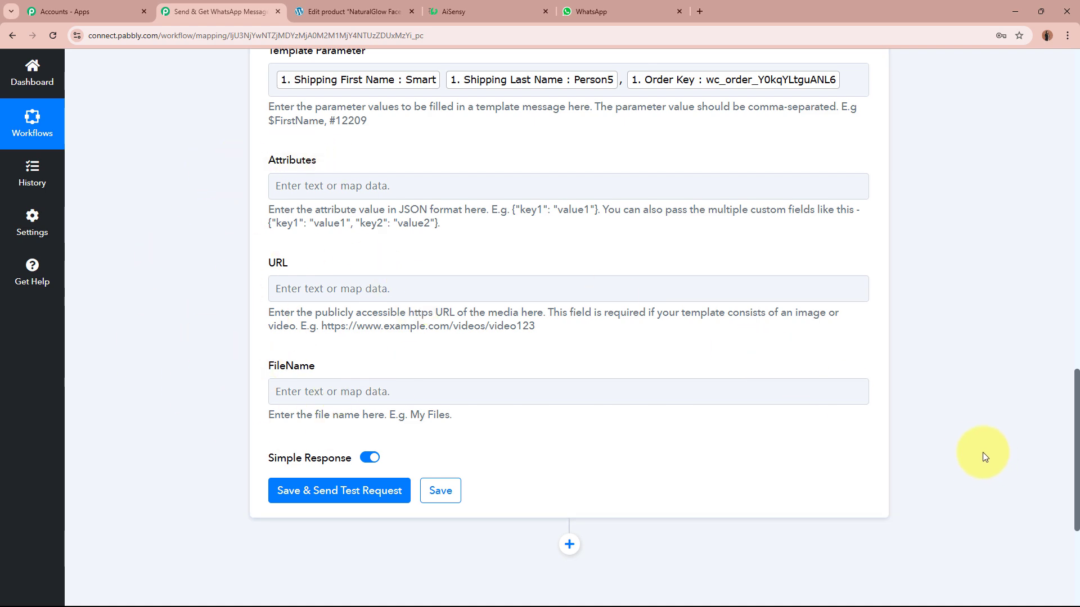
scroll(983, 452, "up", 9)
scroll(981, 452, "down", 4)
scroll(981, 452, "down", 8)
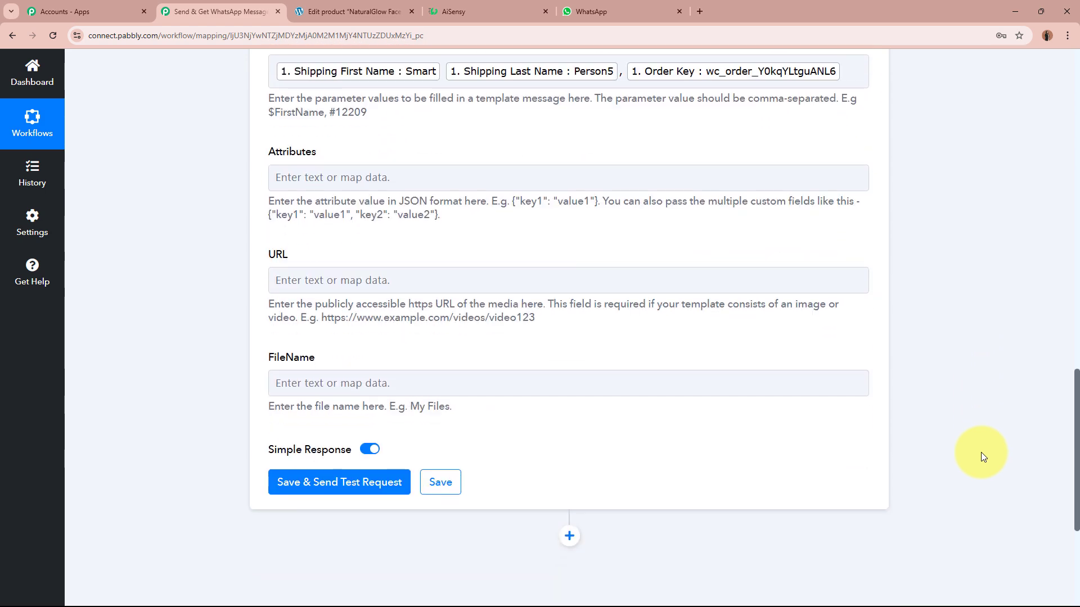
Run Save & Send Test Request and verify Success is true with a submitted message Id.
left_click(318, 272)
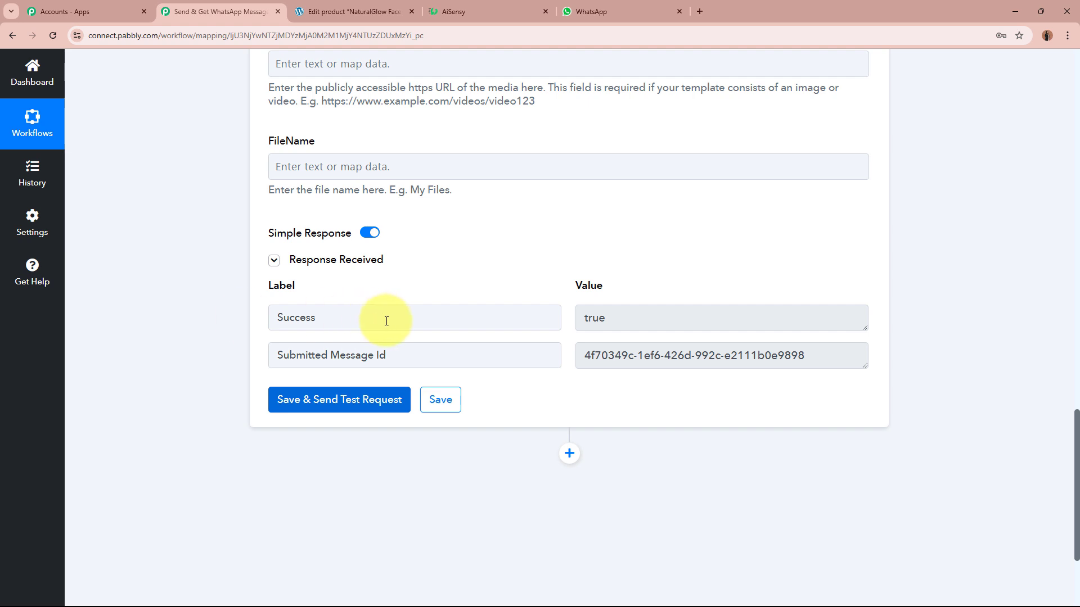
left_click_drag(386, 318, 245, 320)
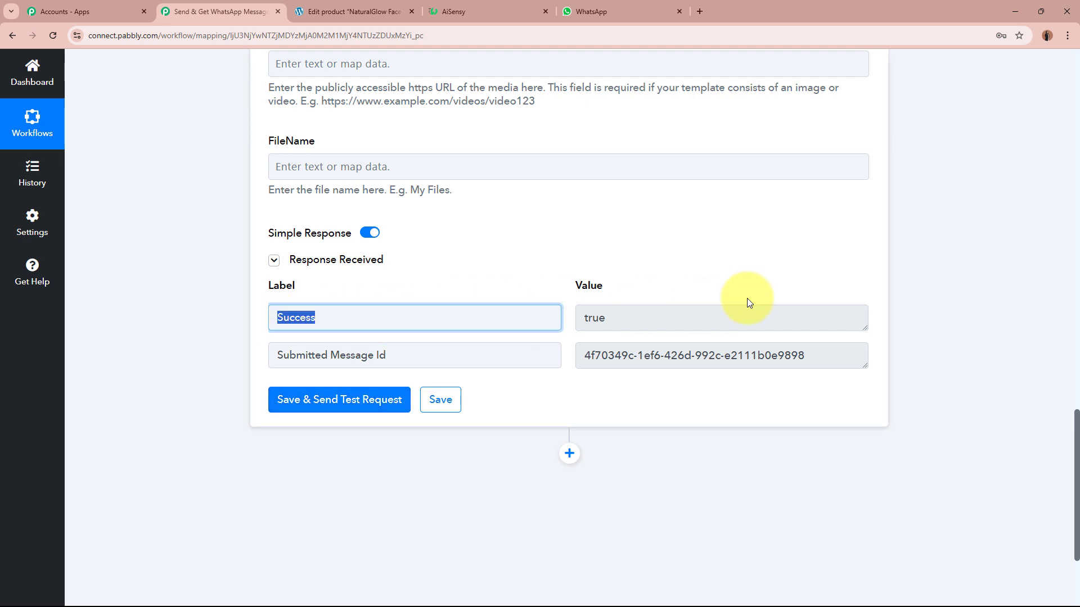
left_click_drag(748, 308, 485, 321)
left_click_drag(795, 352, 675, 402)
left_click(674, 402)
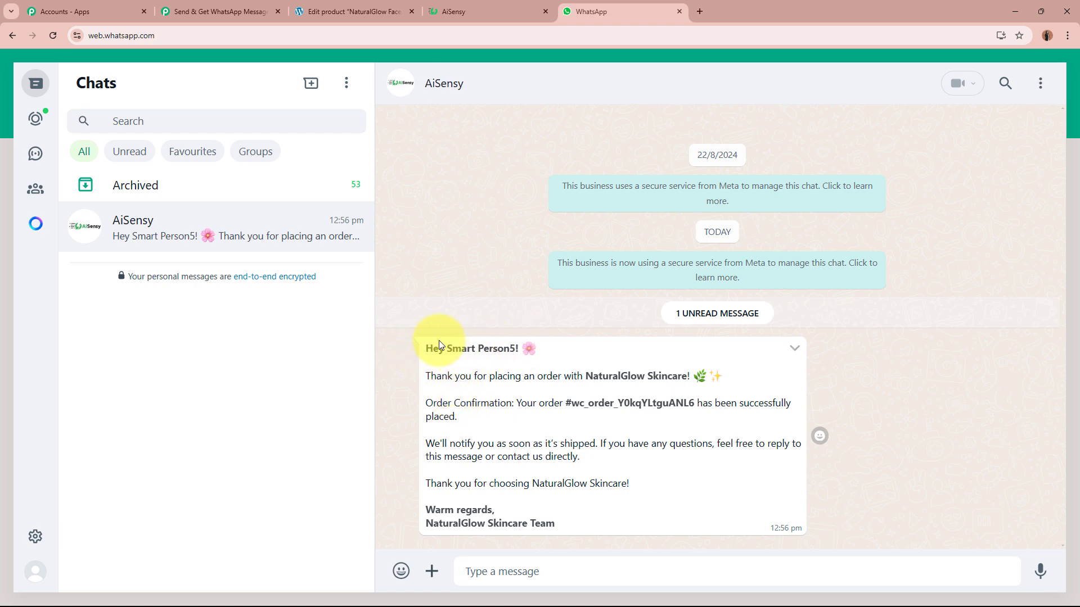
Read the received WhatsApp message's name greeting, order key, shipping notice and team signature.
left_click_drag(424, 347, 523, 350)
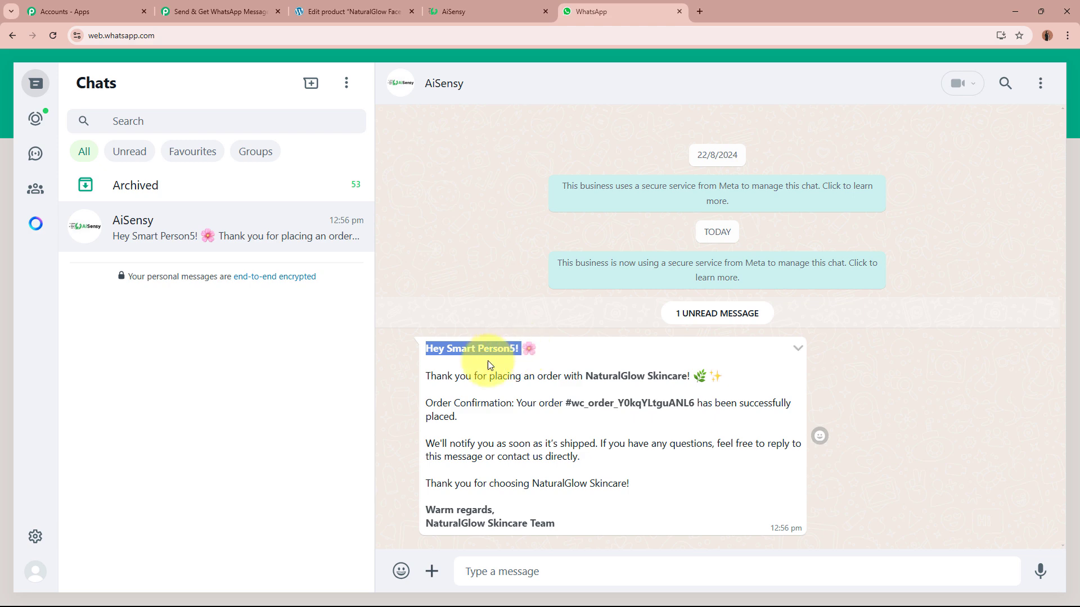
left_click_drag(429, 374, 708, 406)
left_click(531, 402)
left_click(757, 405)
left_click_drag(438, 416, 492, 470)
left_click_drag(426, 482, 569, 501)
left_click_drag(433, 523, 586, 529)
left_click(586, 525)
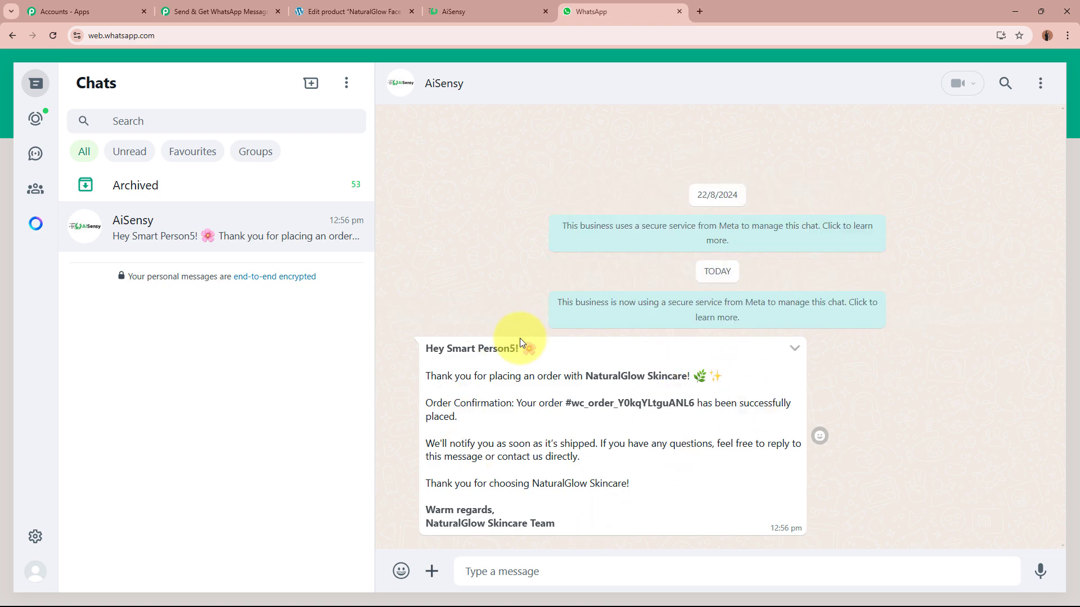
left_click_drag(429, 337, 622, 507)
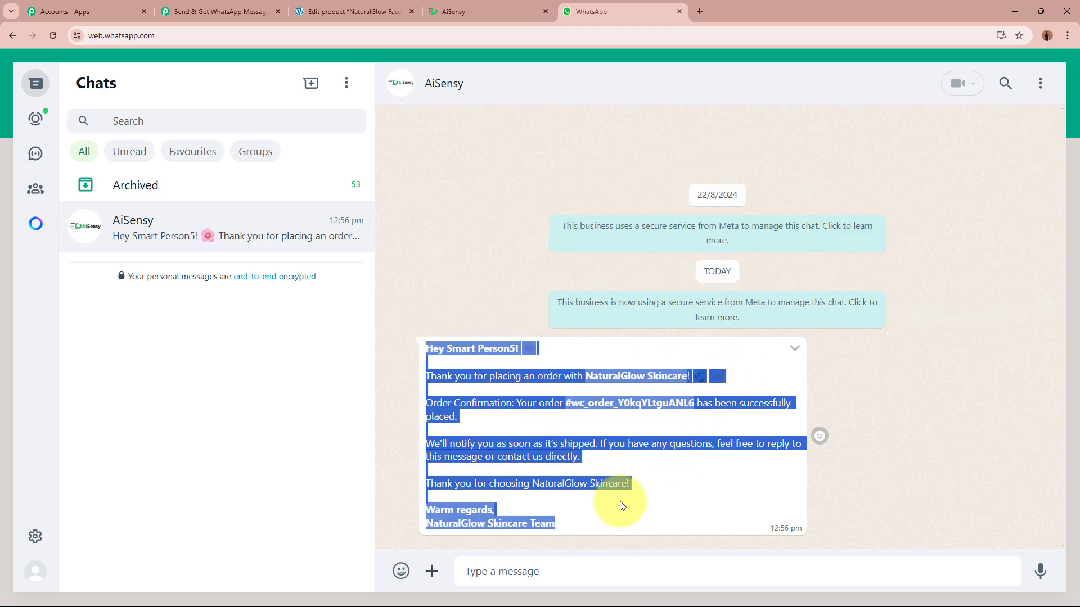
left_click(641, 501)
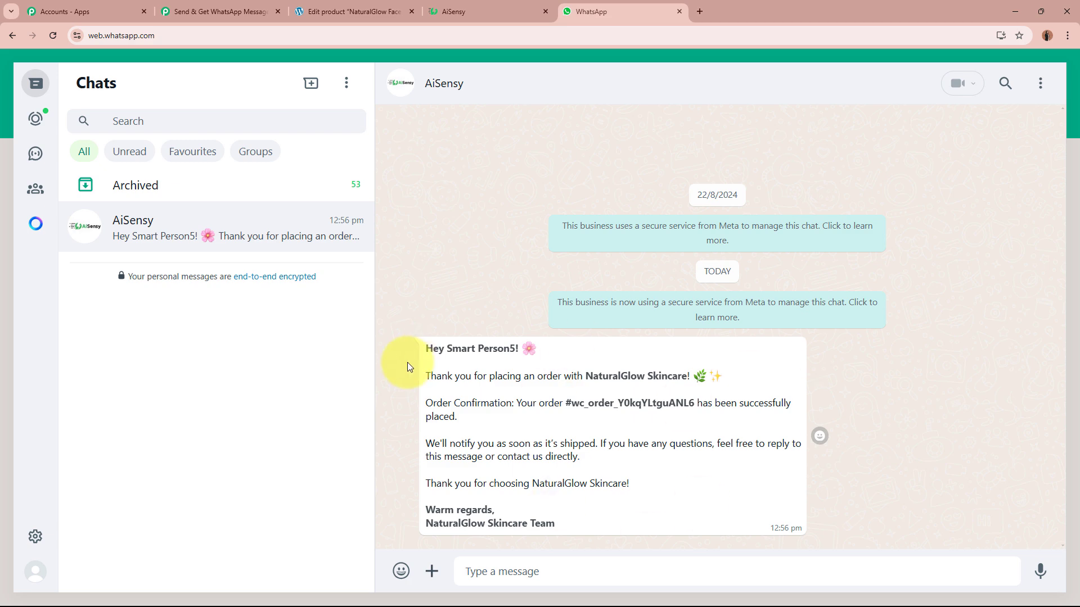
left_click(225, 10)
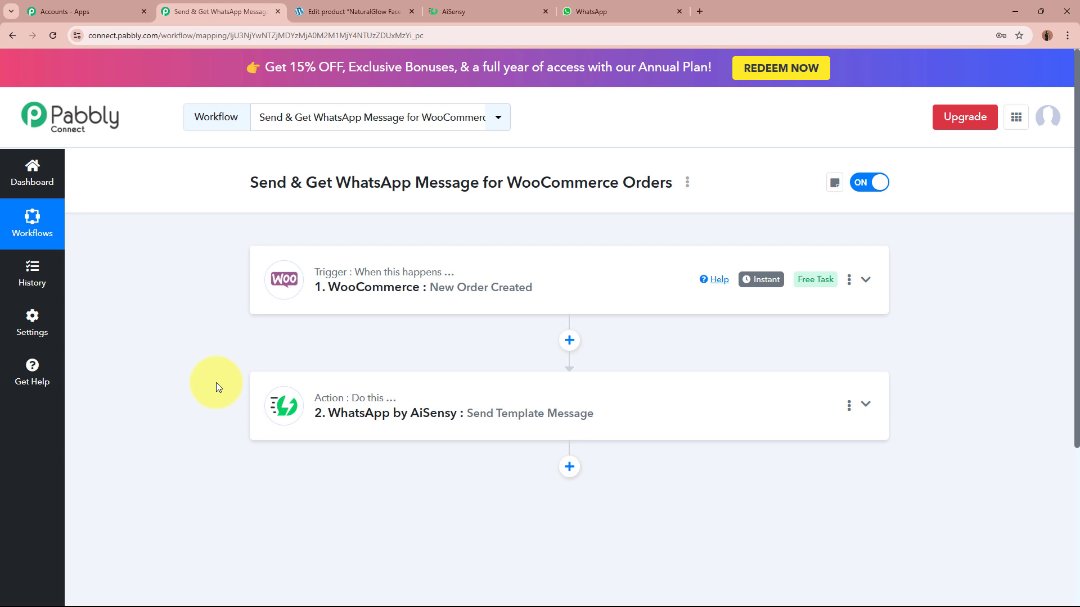
Rename the second workflow step to 'Send Message' through its options menu.
left_click(849, 406)
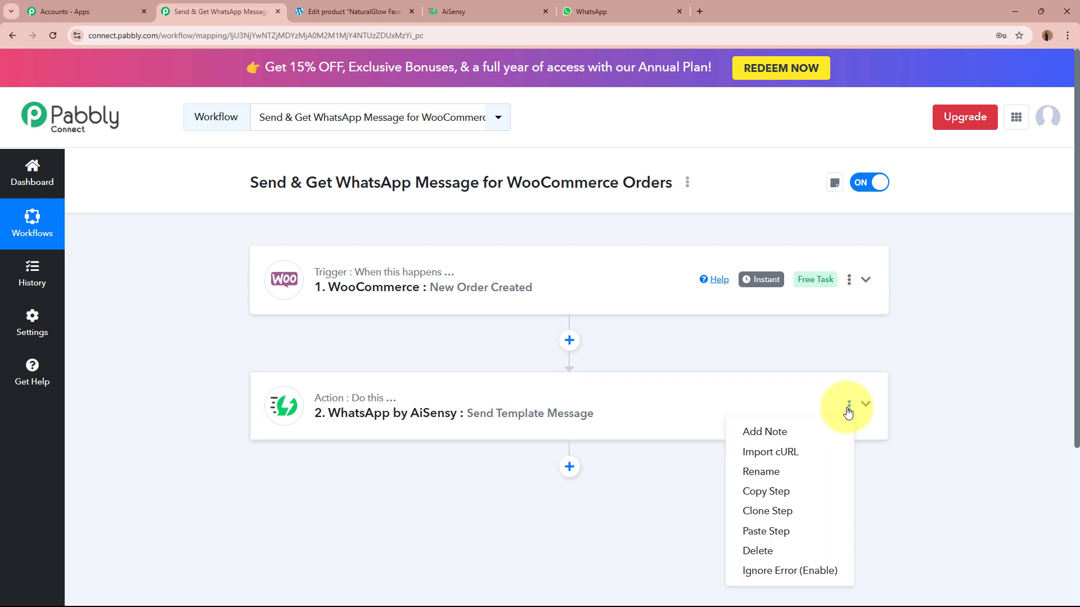
left_click(765, 472)
triple_click(490, 336)
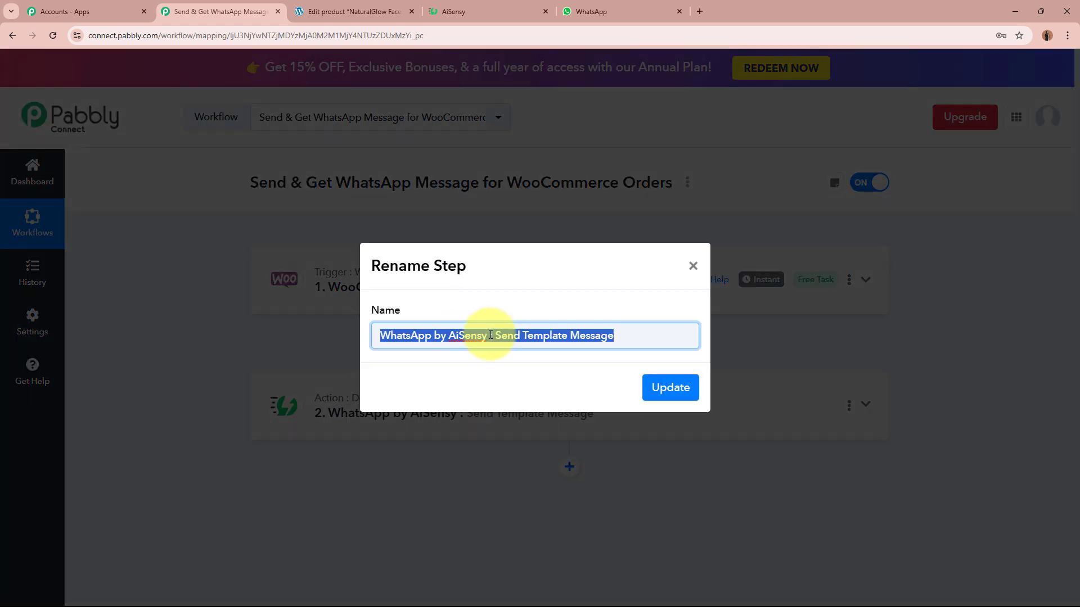
type("Se")
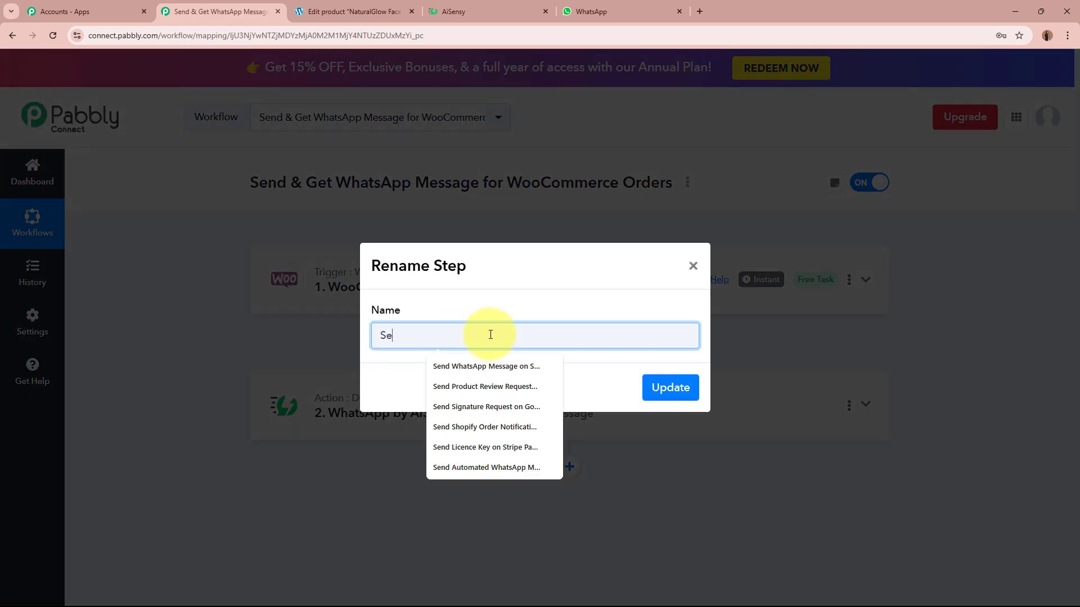
type("nd Message")
left_click(670, 389)
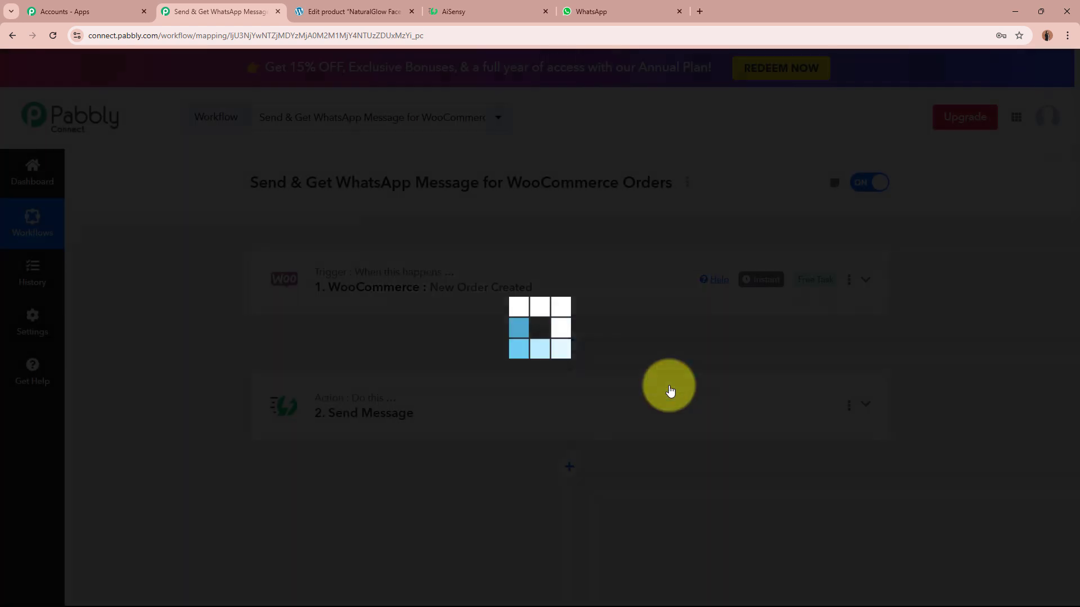
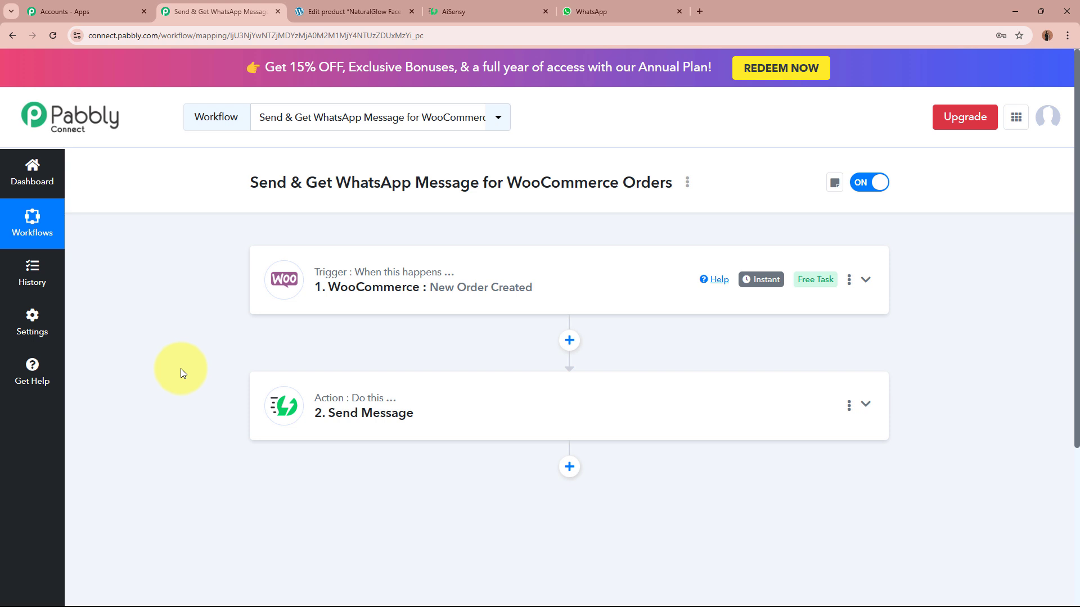
Add a WhatsApp by AiSensy action step below Send Message, then switch to AiSensy.
left_click(571, 469)
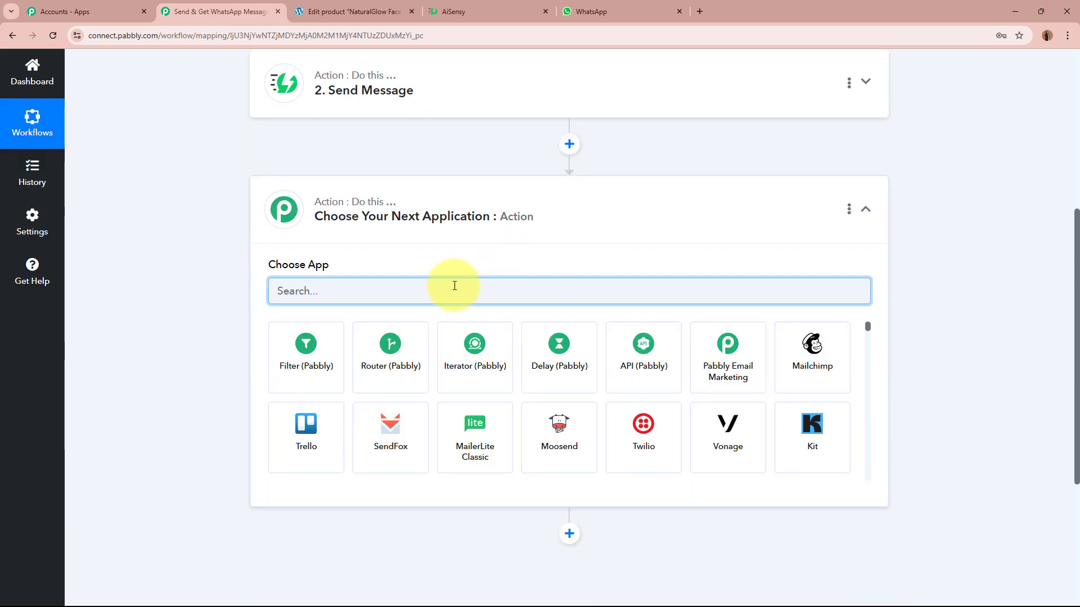
type("Whatsa")
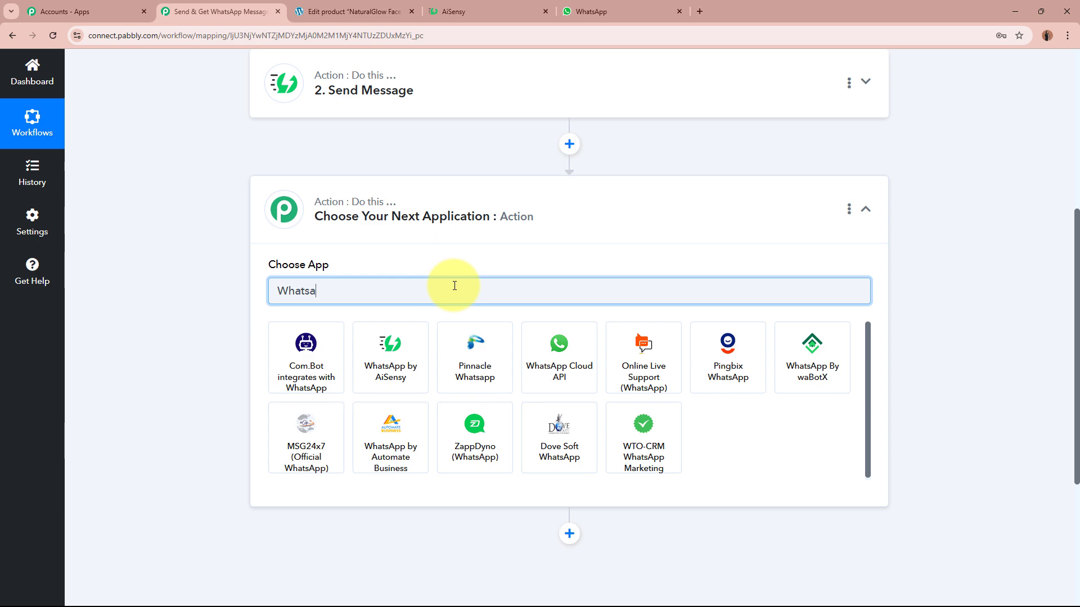
left_click(396, 362)
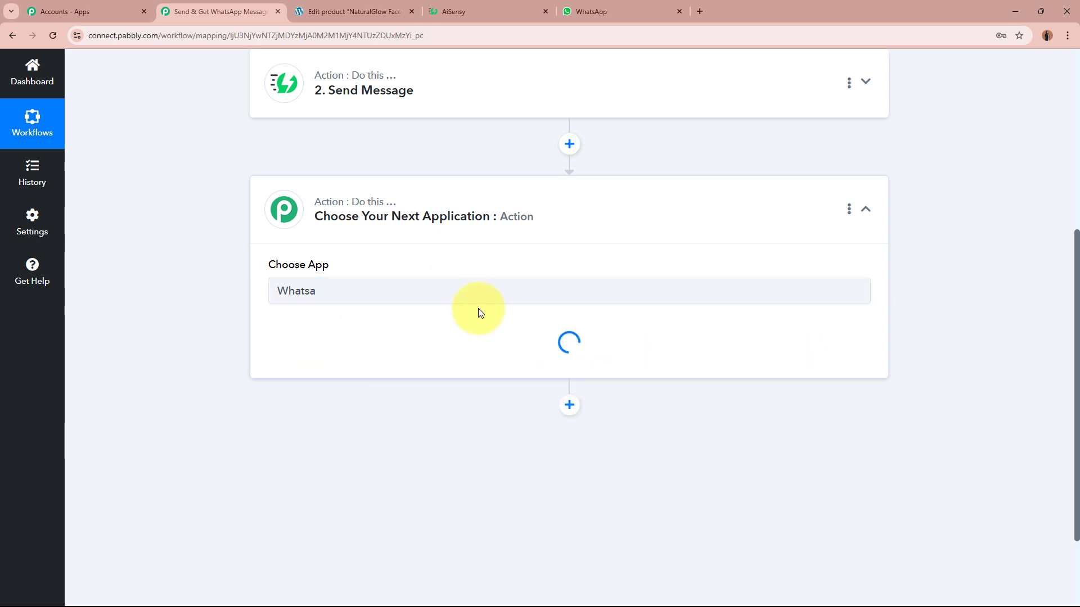
left_click(502, 10)
Preview the get_order_notification template's New Order Alert message from AiSensy's full template list.
left_click(24, 434)
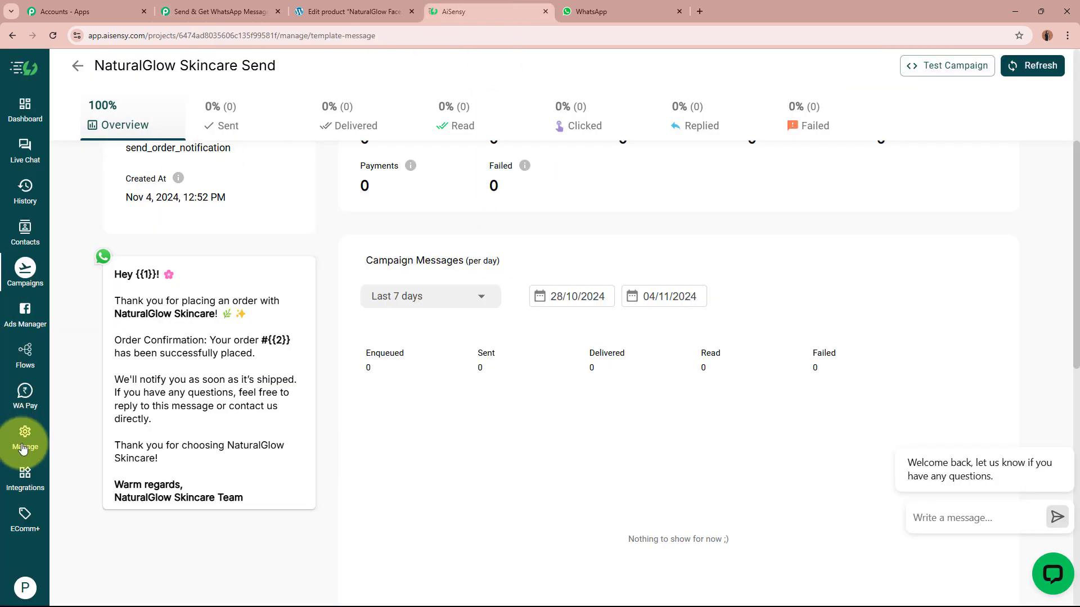
left_click(463, 345)
scroll(388, 352, "down", 3)
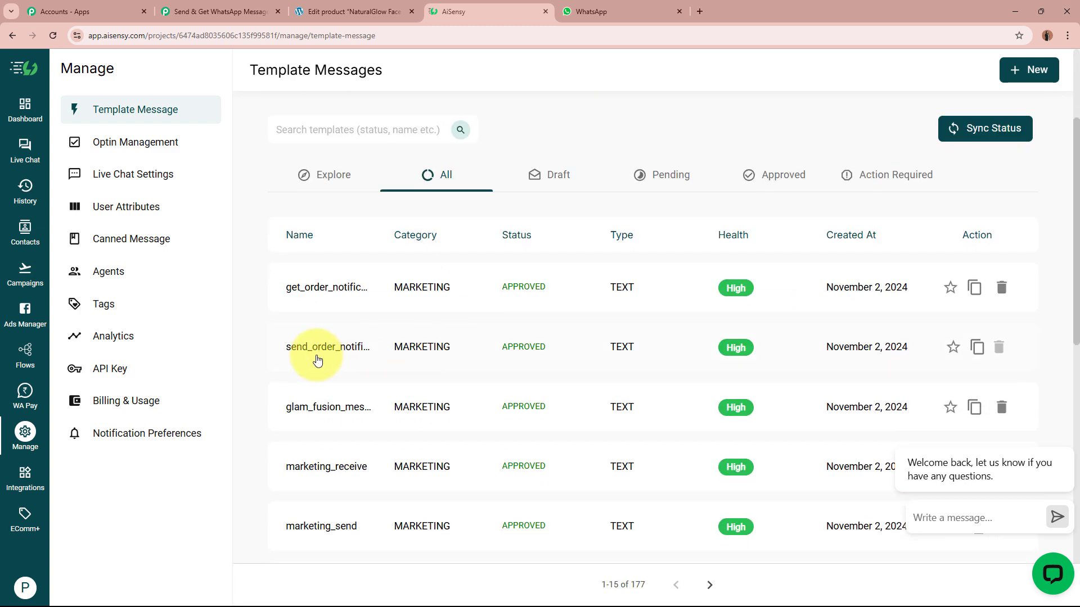
left_click(342, 297)
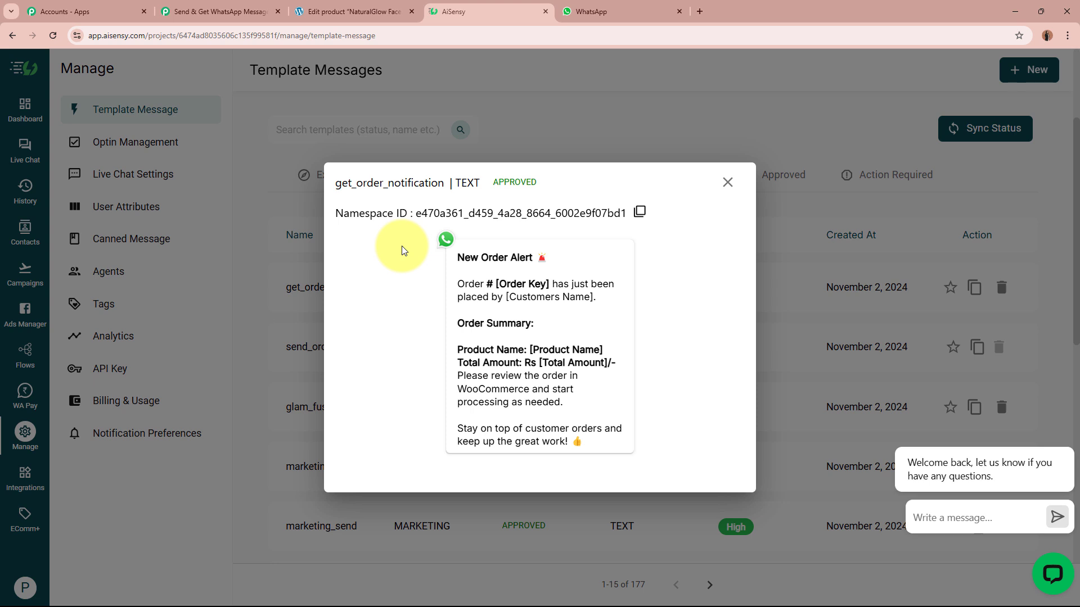
left_click_drag(446, 241, 574, 457)
left_click(580, 425)
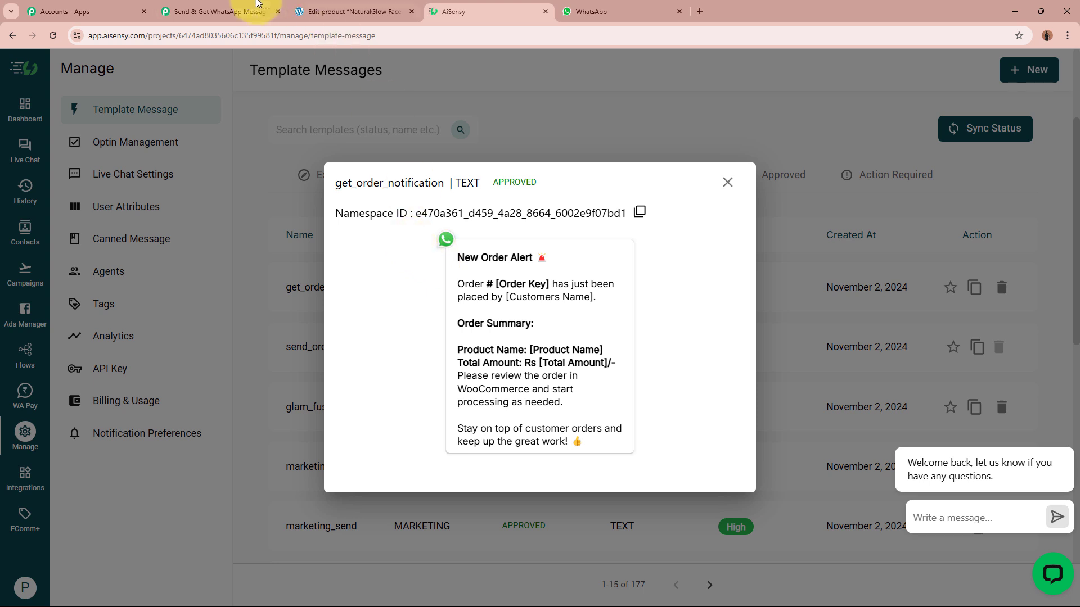
left_click(236, 11)
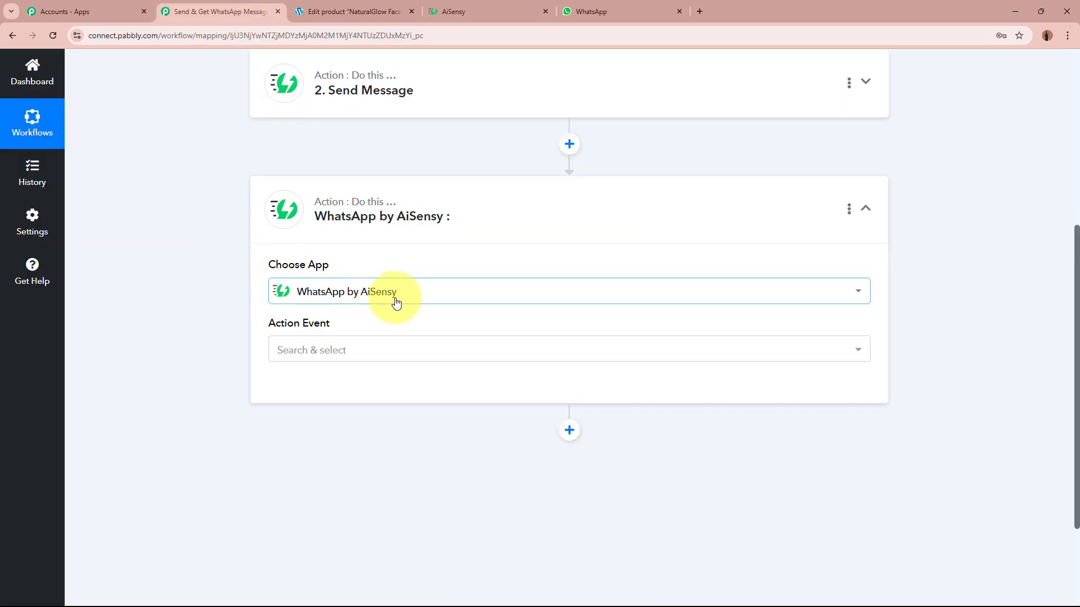
Set the AiSensy step to Send Template Message using the existing AiSensy connection.
left_click(381, 356)
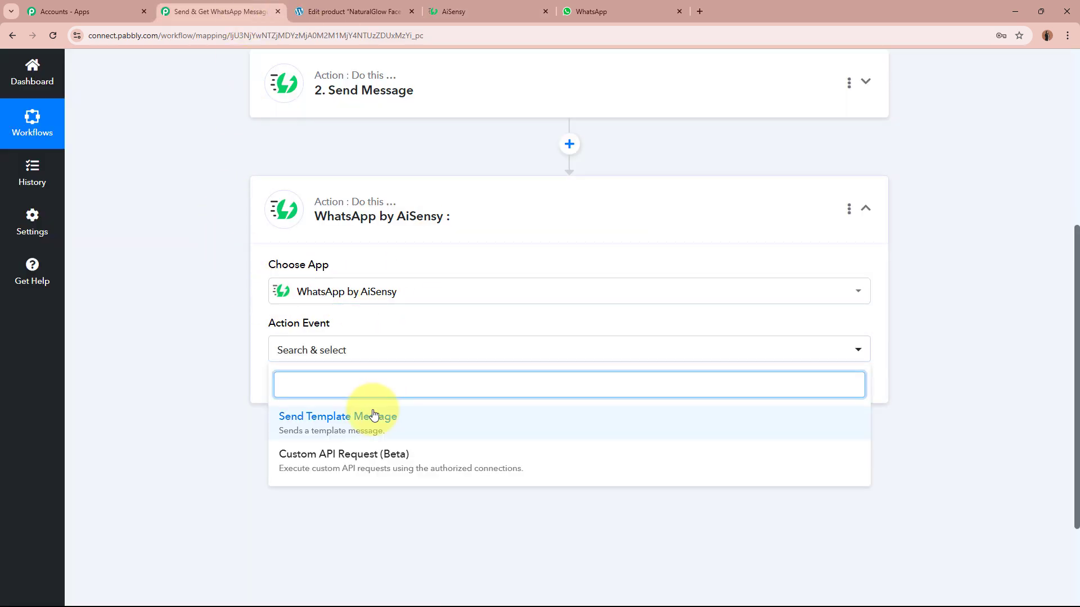
left_click(374, 414)
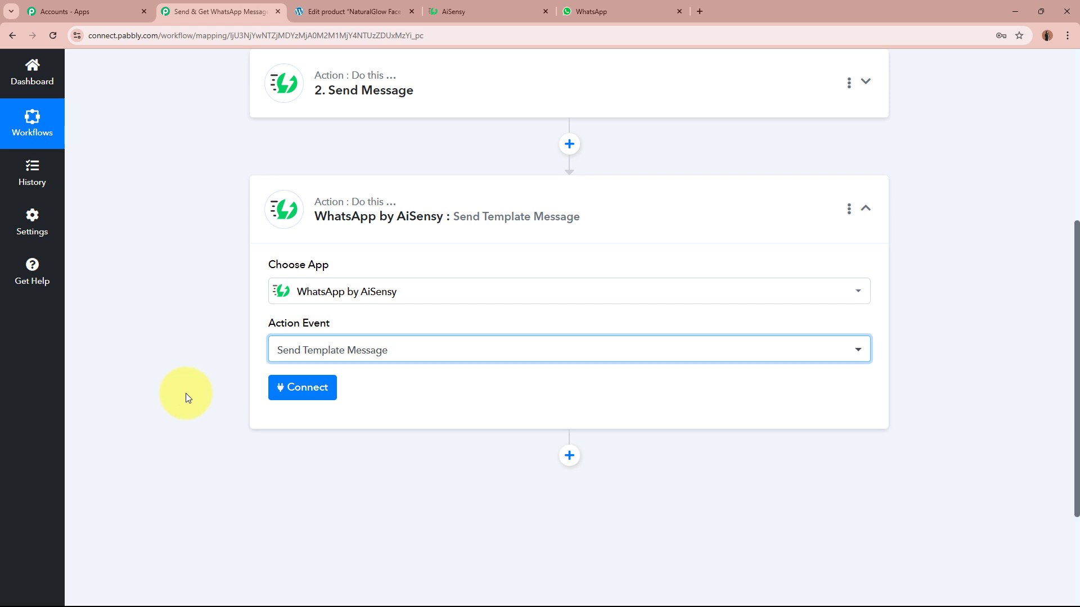
left_click(275, 387)
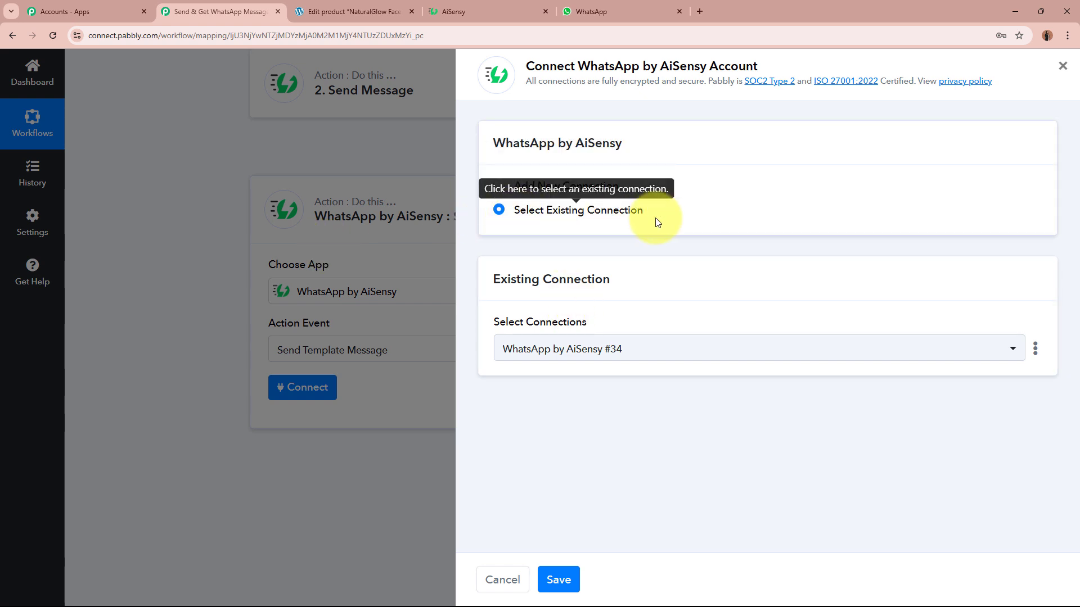
left_click(557, 581)
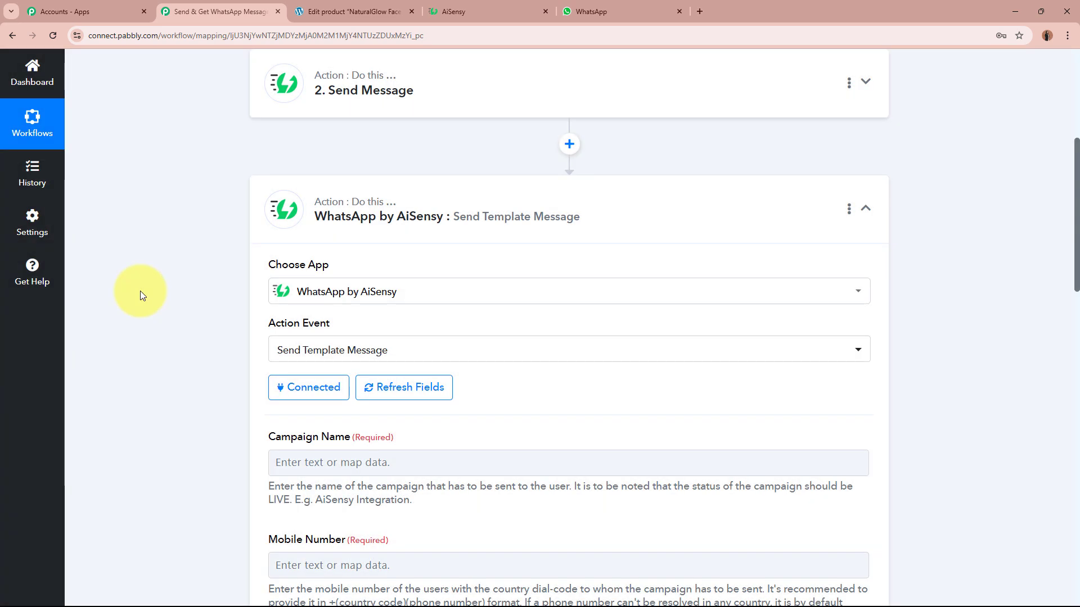
Review the get_order_notification template's heading and its [Order Key] and [Customers Name] placeholders.
left_click(456, 11)
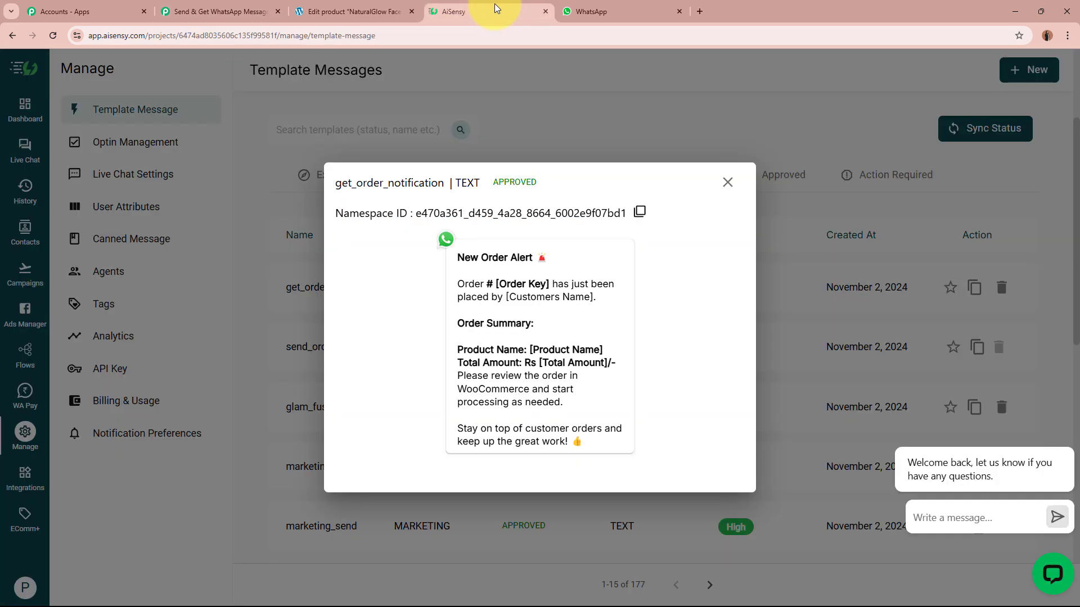
left_click_drag(336, 183, 444, 183)
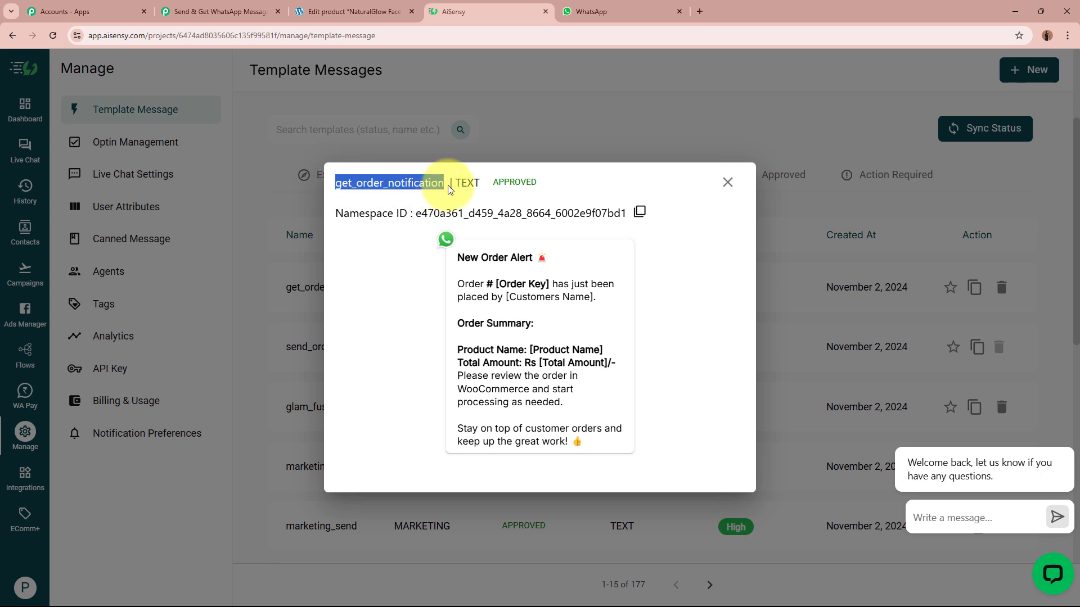
left_click(436, 191)
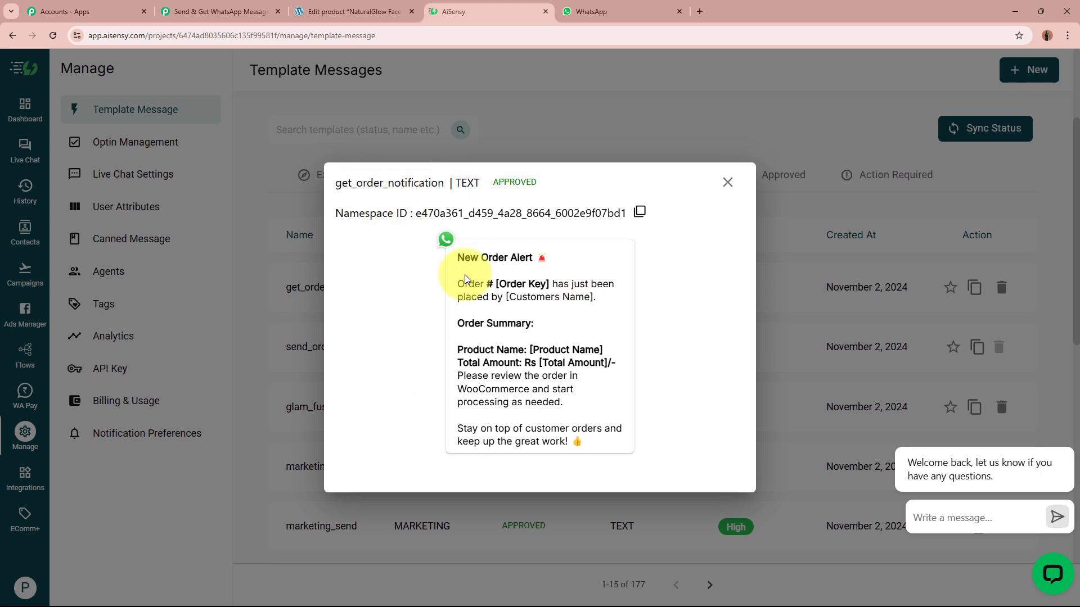
left_click_drag(459, 259, 564, 261)
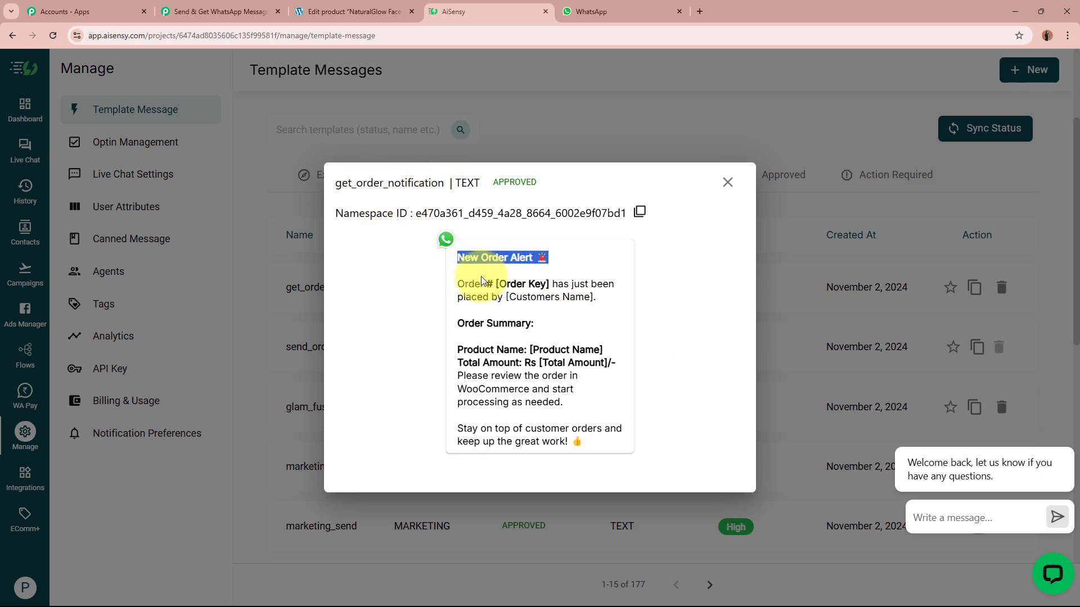
left_click_drag(458, 284, 547, 284)
left_click_drag(550, 285, 578, 285)
left_click_drag(499, 285, 610, 288)
left_click_drag(506, 297, 594, 296)
left_click(512, 295)
Review the Order Summary, Product Name, Total Amount and closing lines, then close the preview.
left_click_drag(457, 323, 554, 332)
left_click_drag(454, 354, 605, 350)
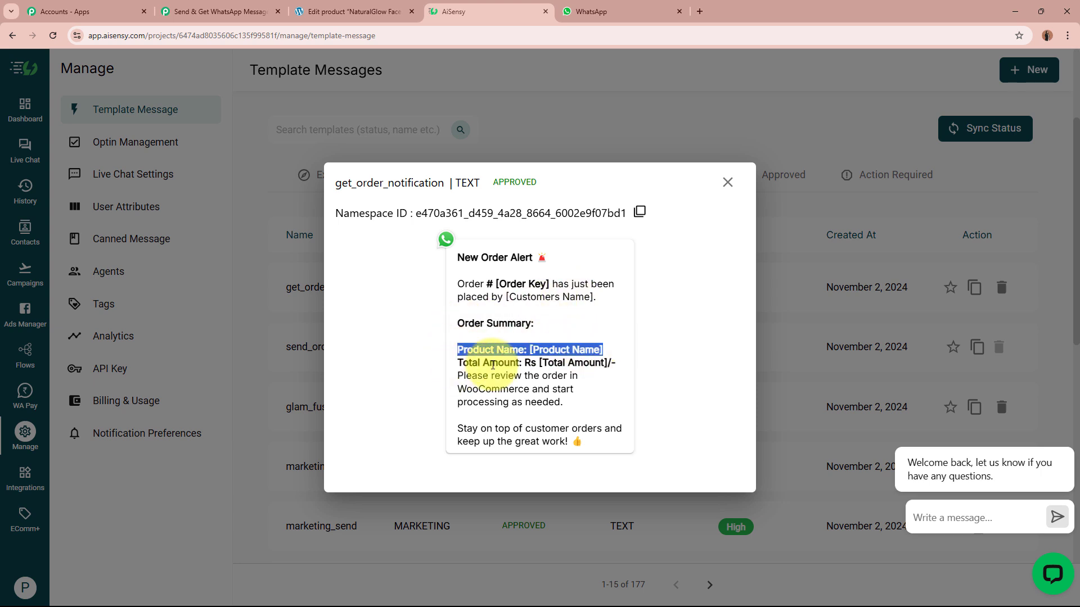
left_click_drag(458, 361, 655, 371)
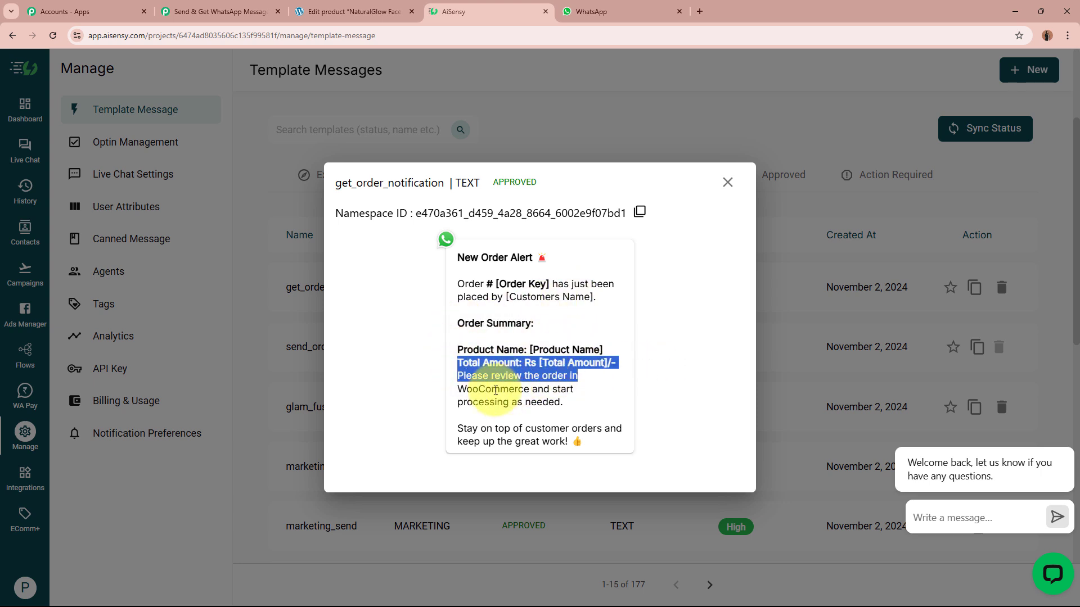
left_click(483, 388)
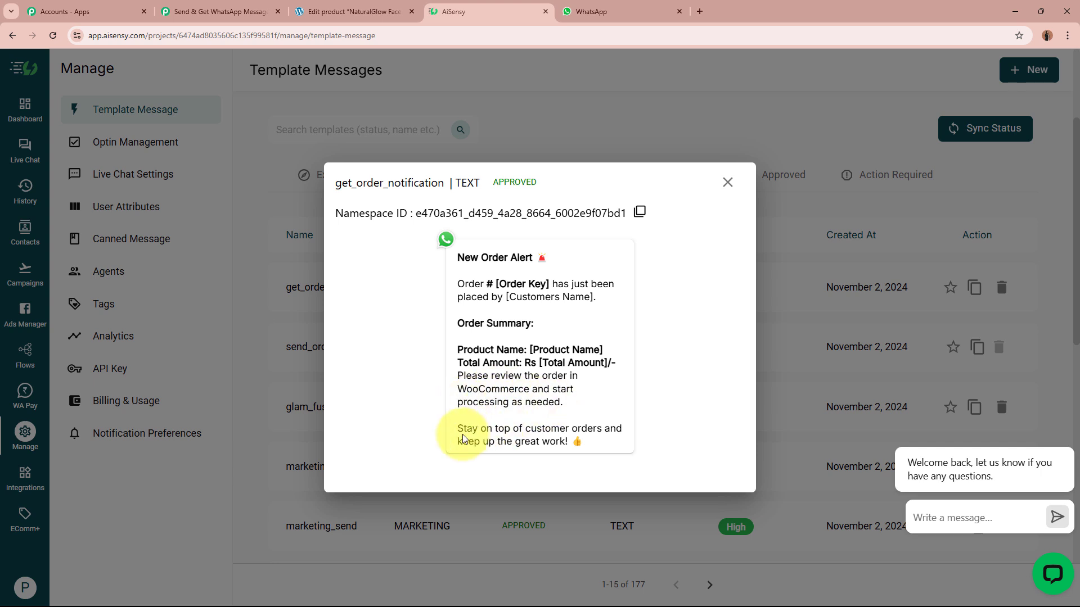
left_click_drag(464, 429, 590, 448)
left_click(643, 424)
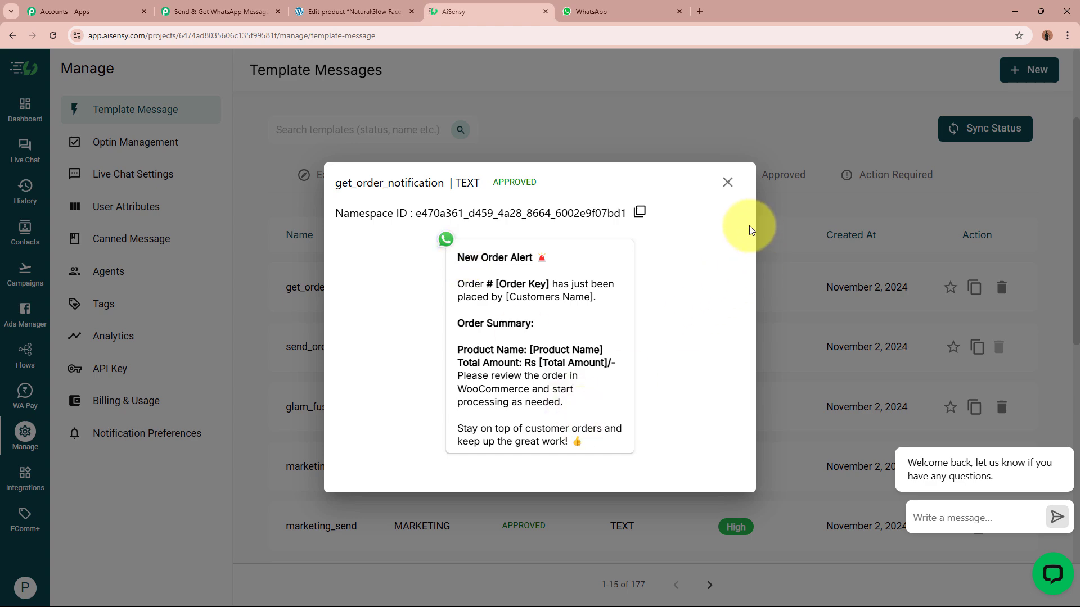
left_click(728, 182)
Start a new AiSensy API campaign named 'NaturalGlow Skincare Get'.
left_click(231, 11)
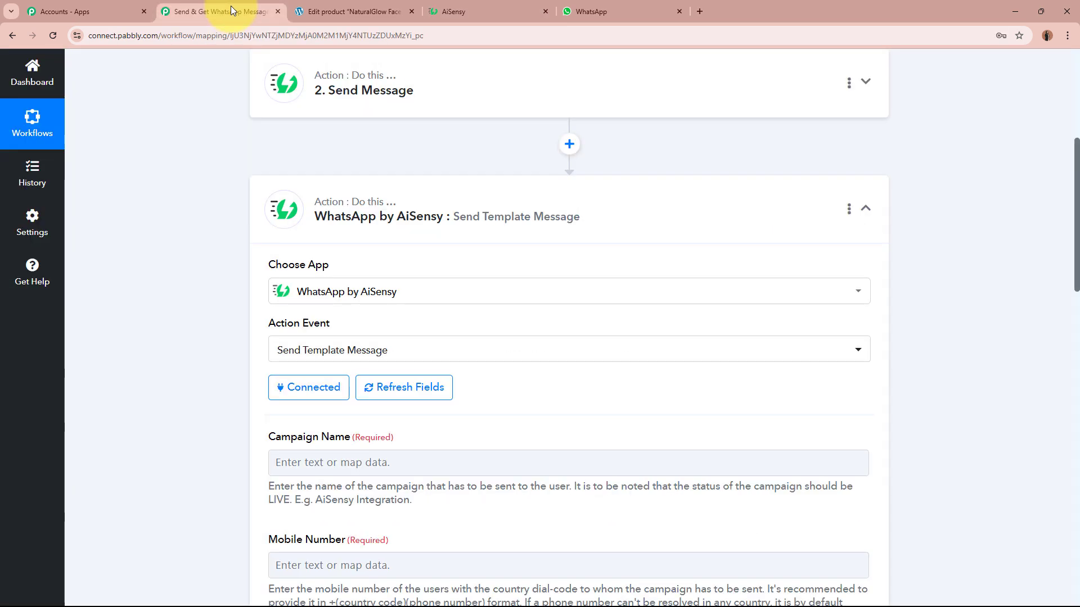
scroll(189, 246, "down", 2)
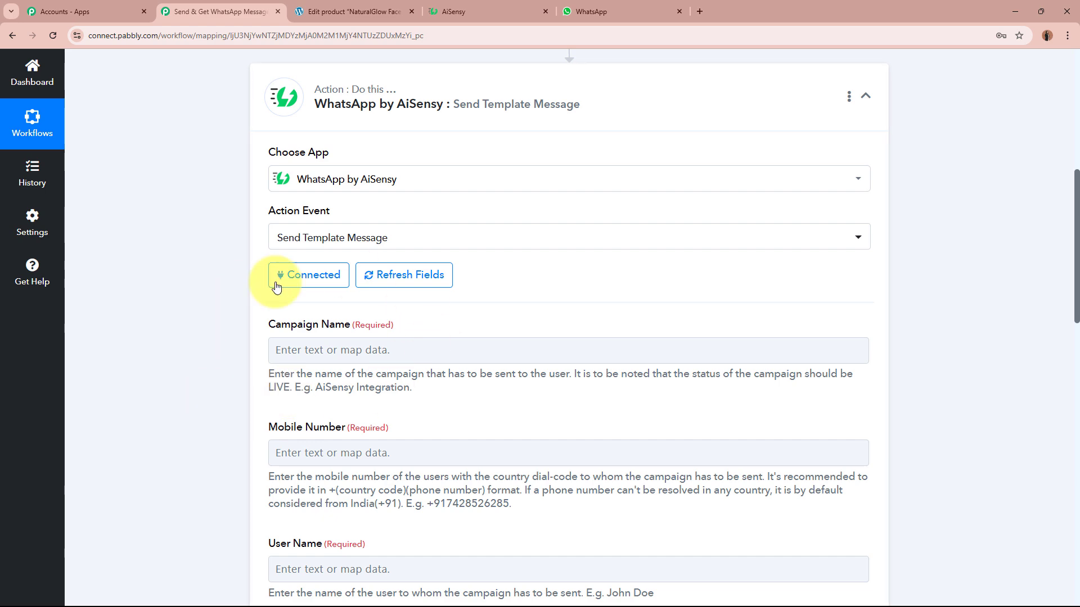
left_click(478, 7)
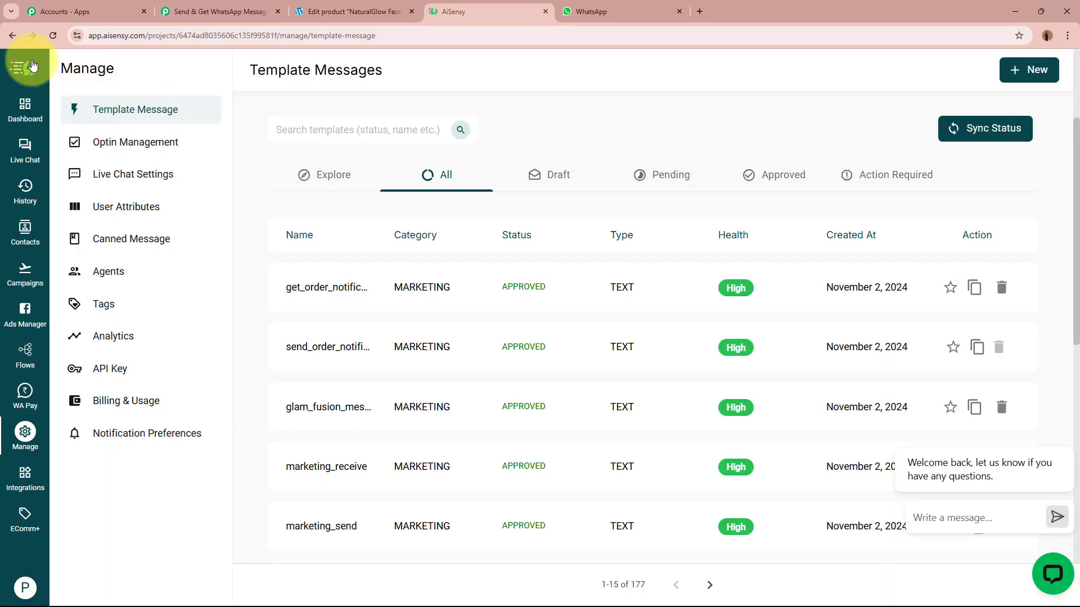
left_click(18, 272)
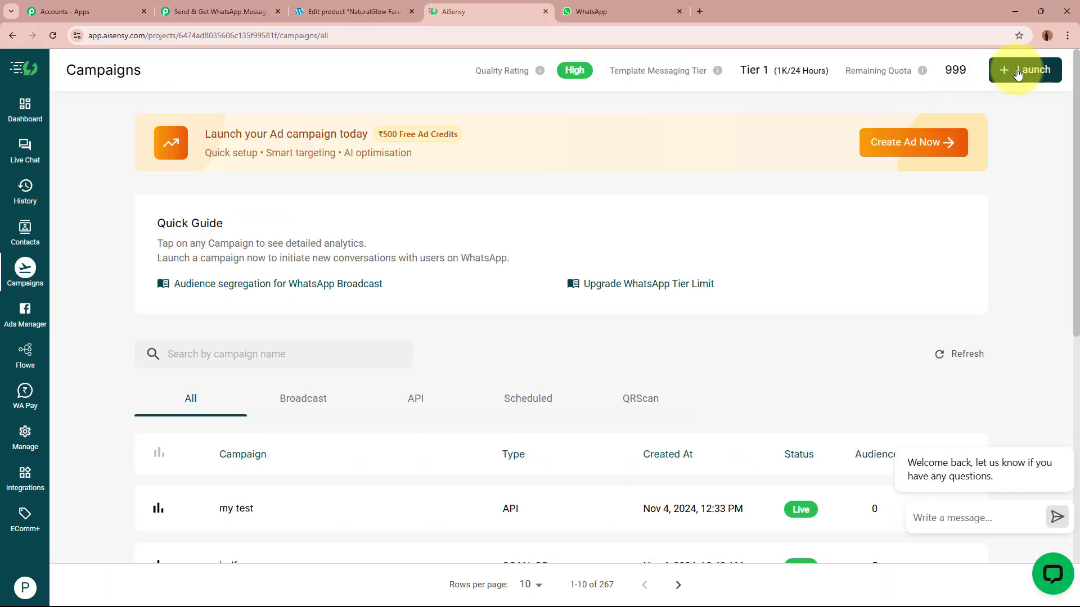
left_click(1027, 69)
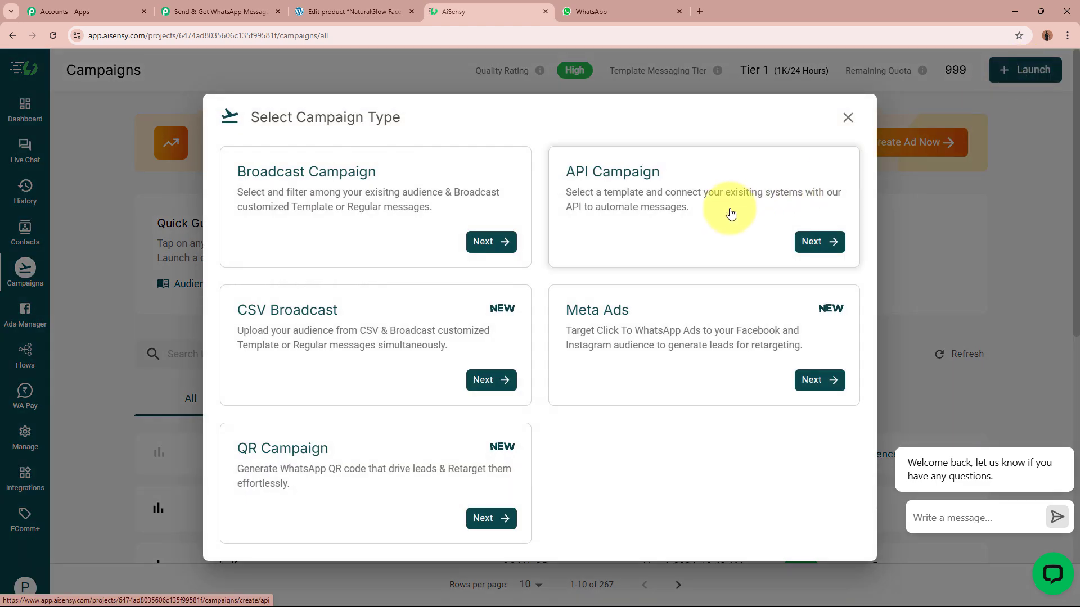
left_click(731, 213)
left_click(353, 344)
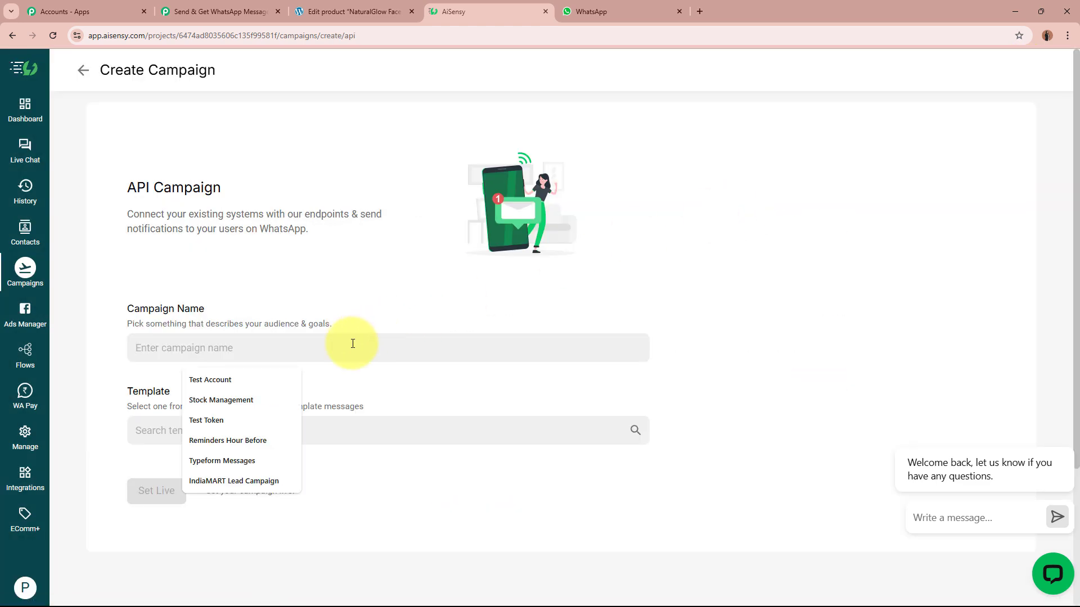
type("NaturalGlow Skincare Get")
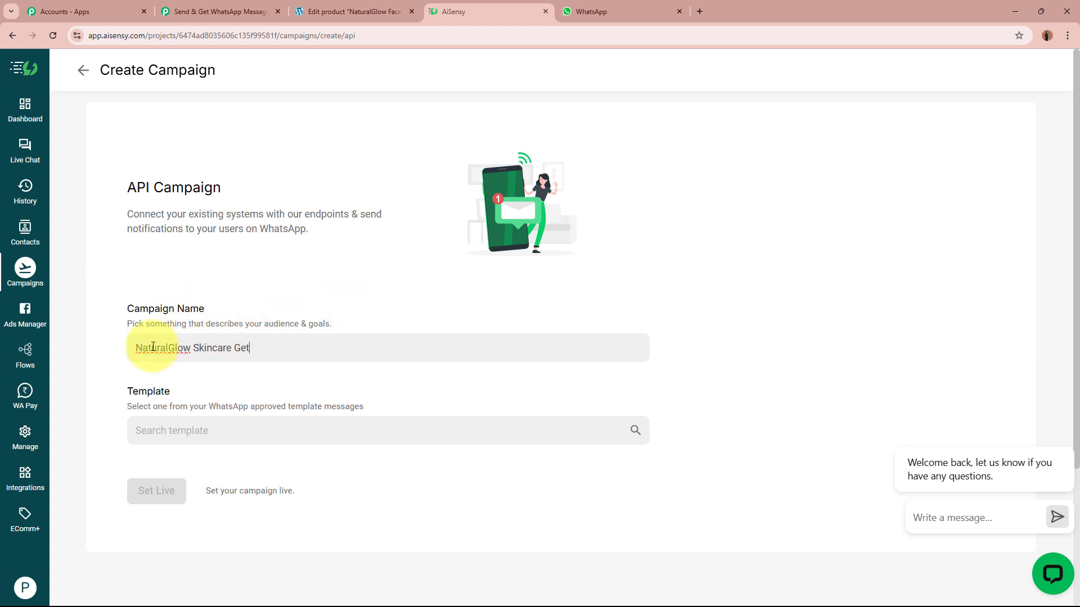
Choose the get_order_notification template, set the campaign live and open its page.
triple_click(263, 345)
key("ctrl+c")
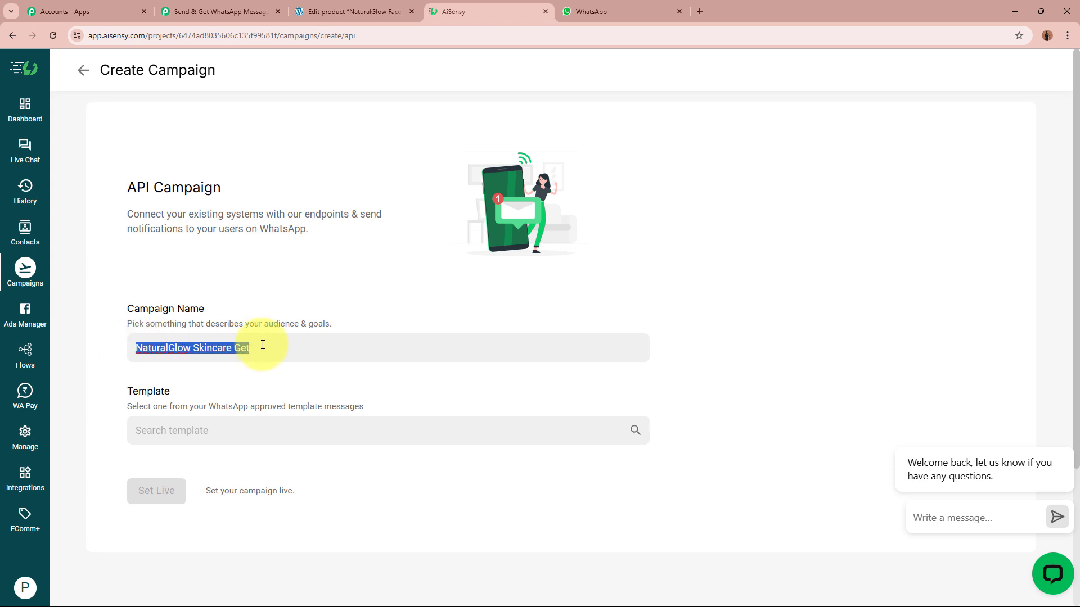
left_click(245, 432)
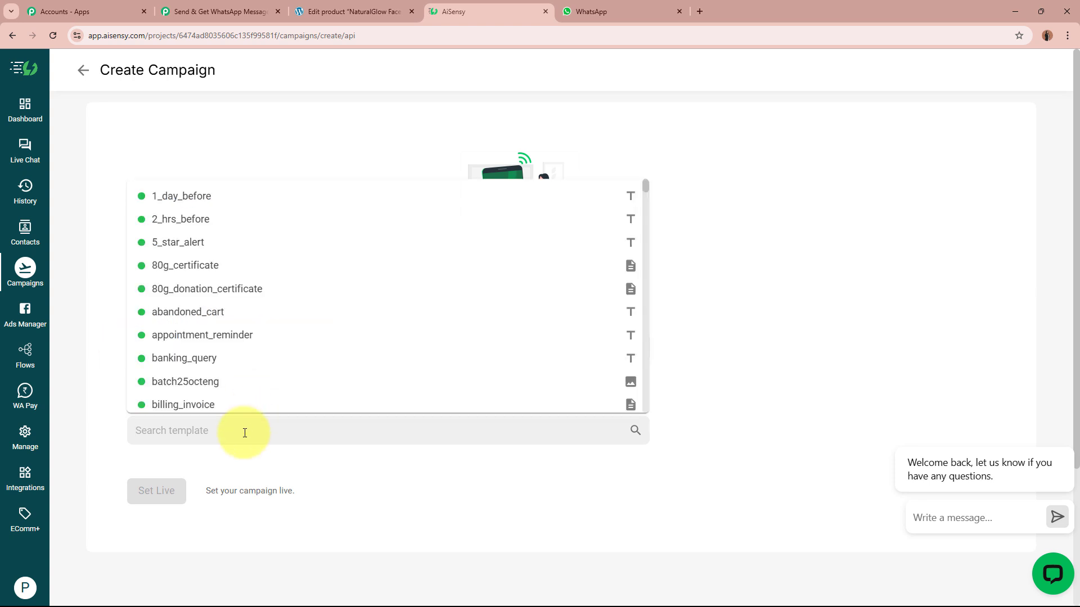
type("get")
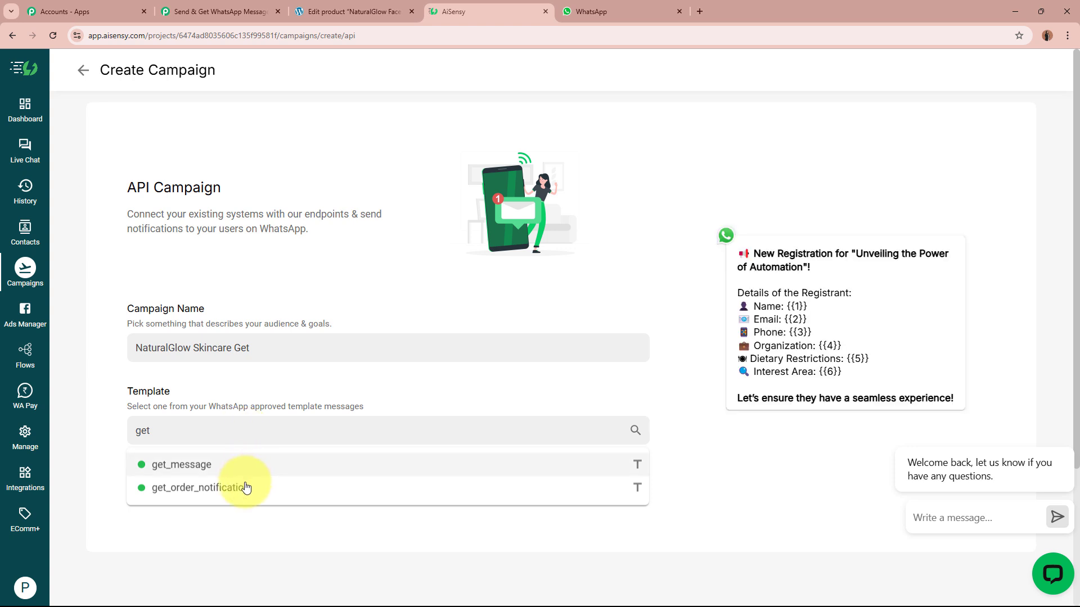
left_click(242, 488)
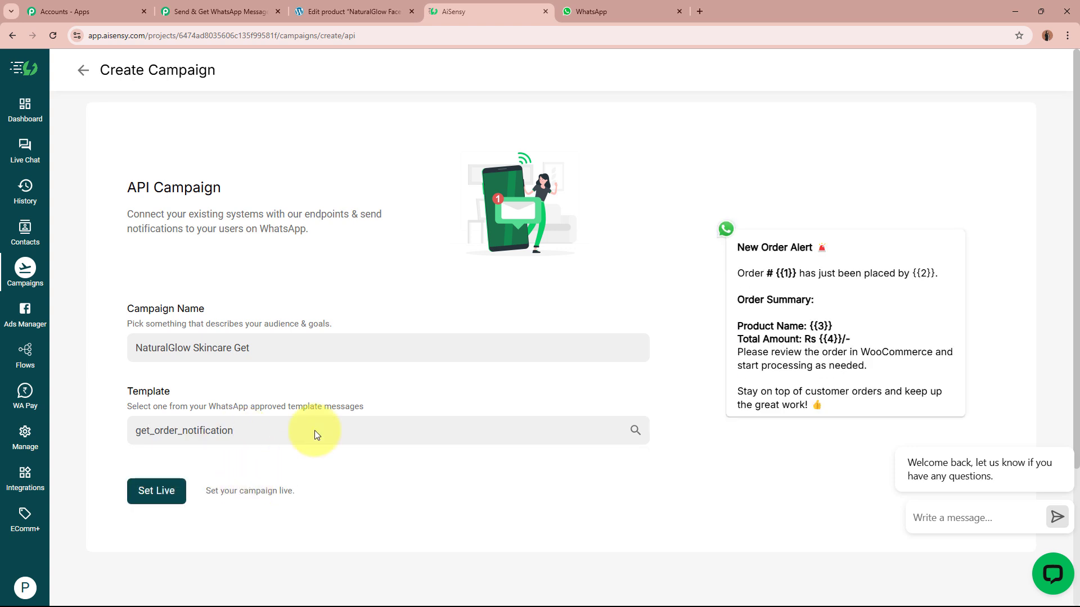
left_click(153, 491)
left_click(151, 509)
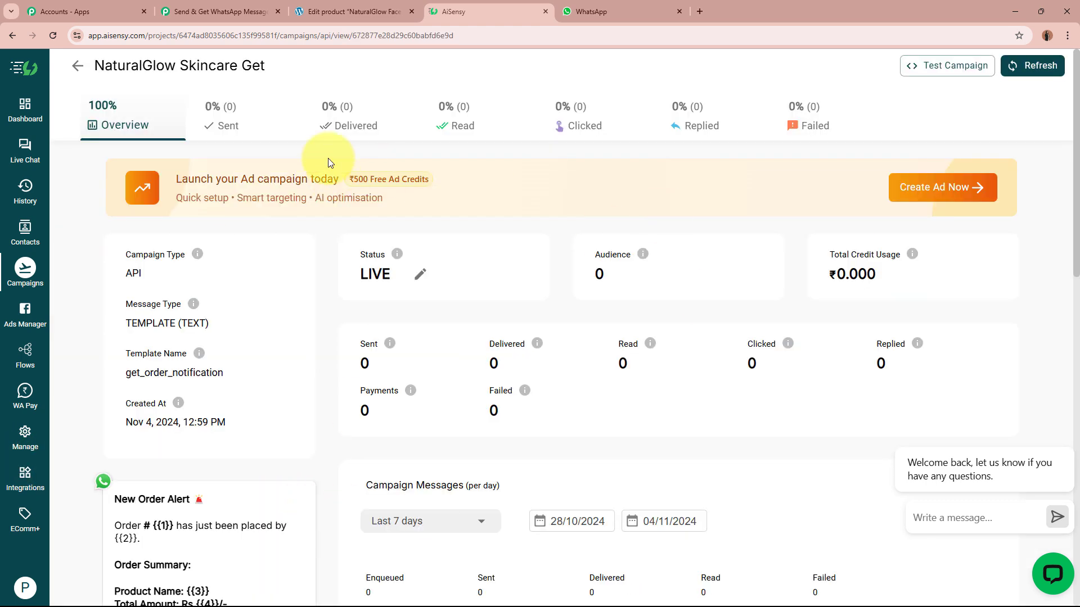
left_click(227, 13)
Paste the campaign name into Campaign Name and the recipient's number into Mobile Number.
left_click(385, 352)
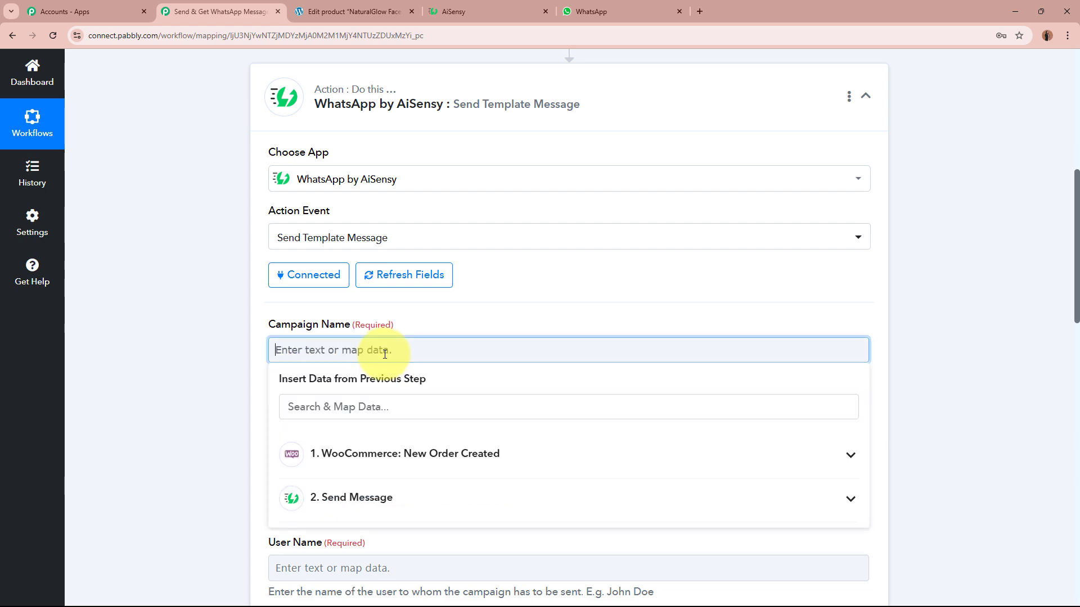
key("ctrl+v")
left_click(222, 368)
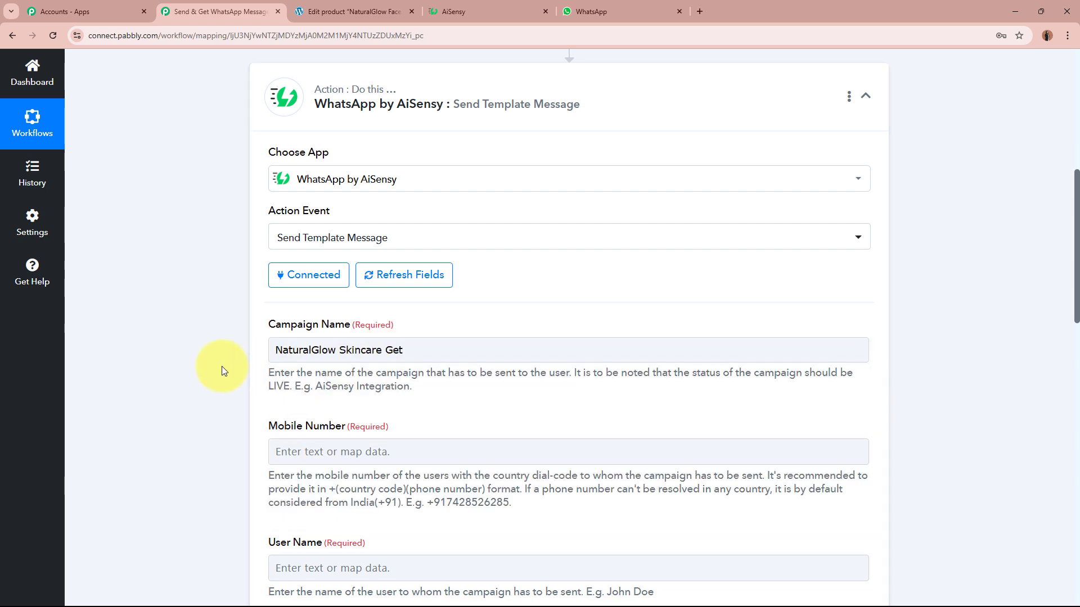
scroll(222, 369, "down", 3)
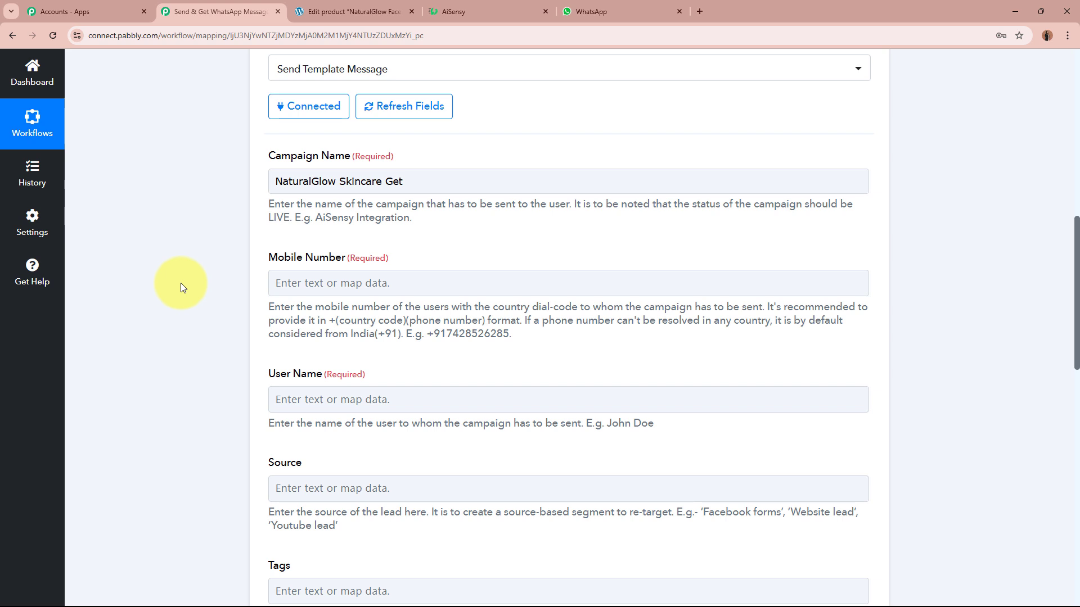
left_click(400, 284)
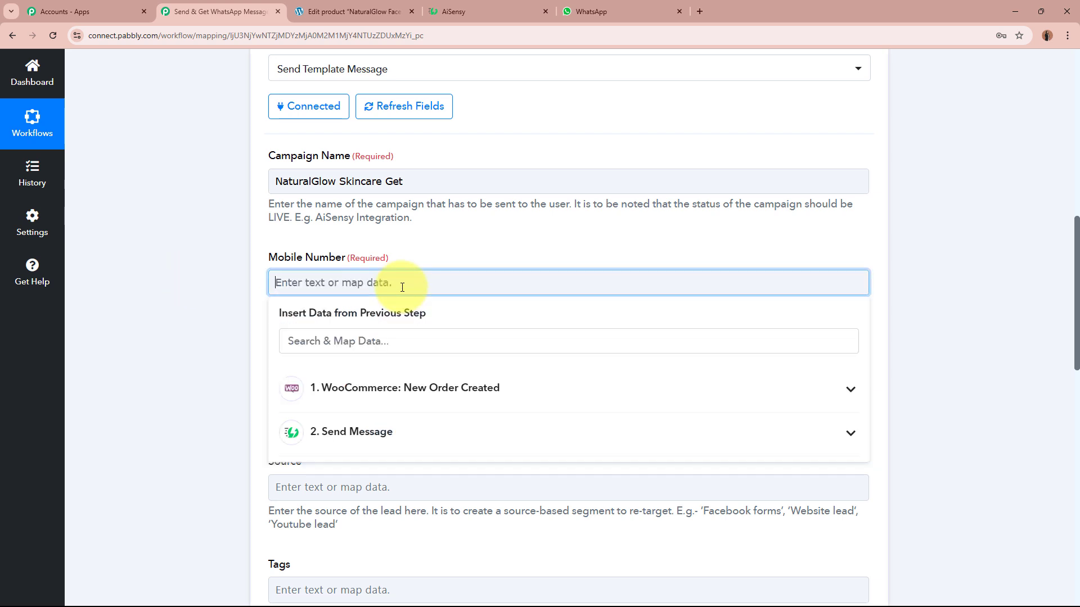
key("ctrl+v")
left_click(169, 336)
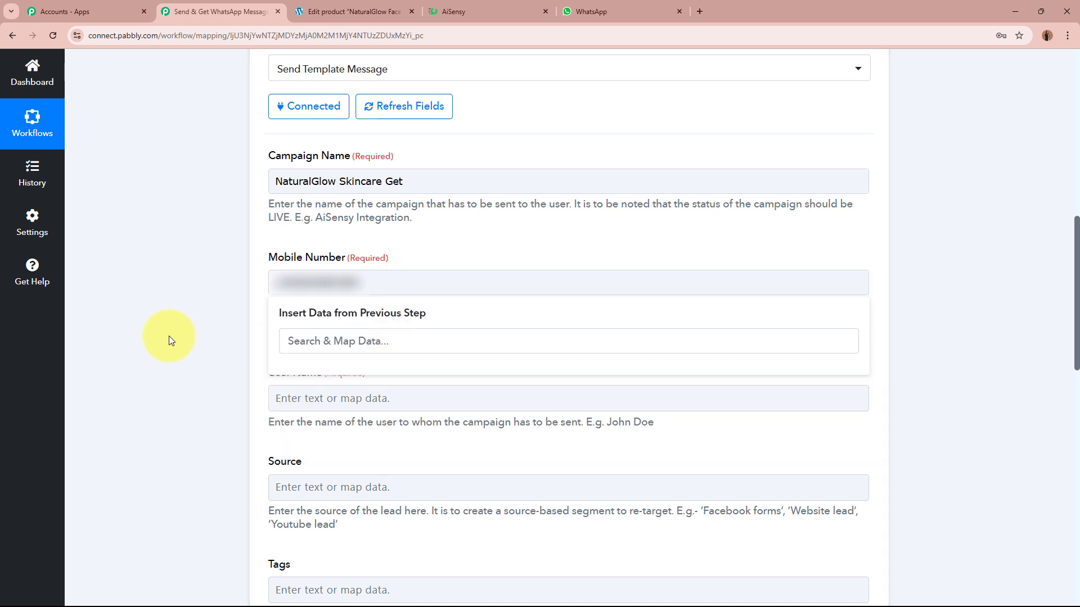
Enter 'Demo User' as User Name and check the template's {{1}} and {{2}} placeholders in AiSensy.
left_click(426, 406)
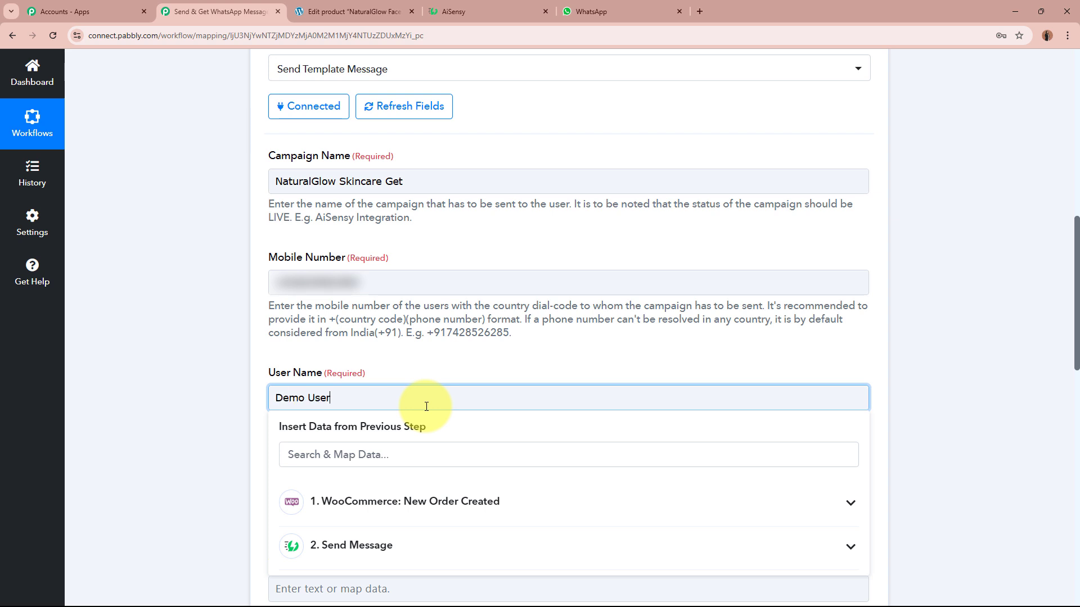
left_click(153, 343)
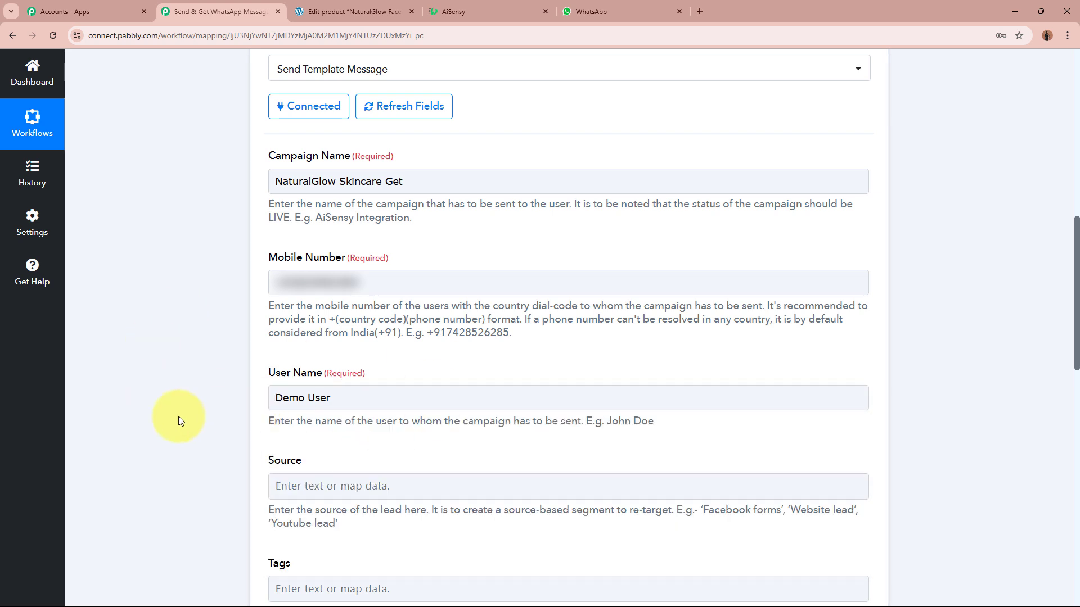
scroll(180, 420, "down", 7)
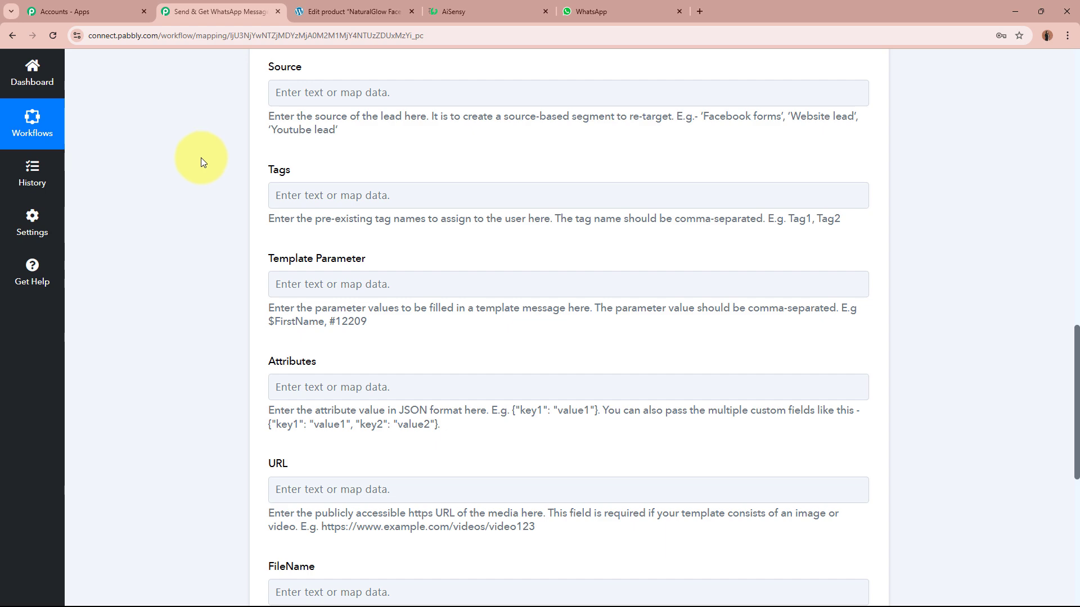
left_click(366, 283)
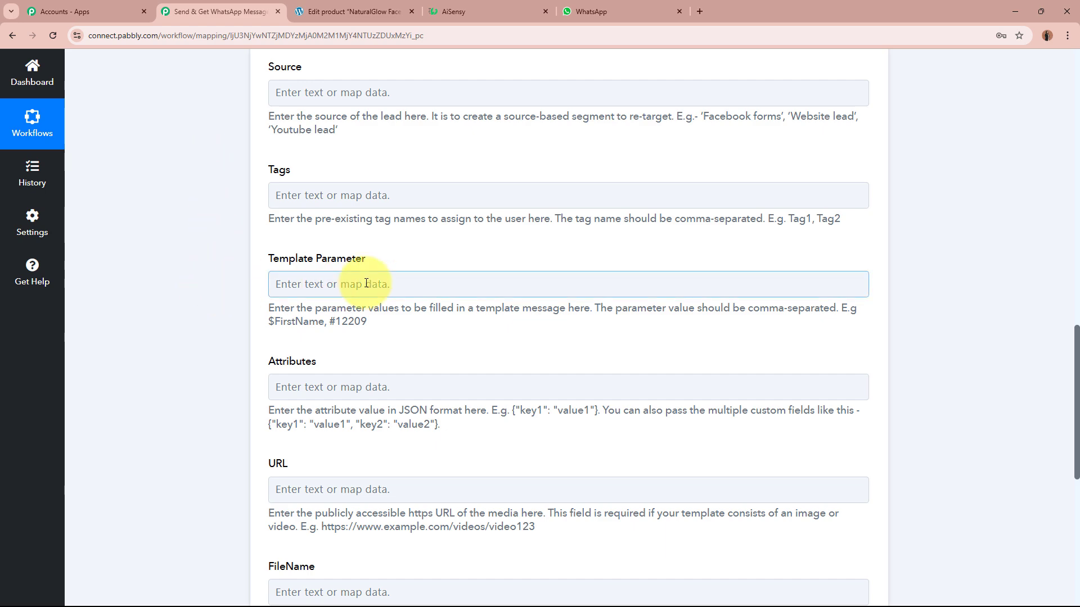
left_click(485, 9)
scroll(424, 308, "down", 3)
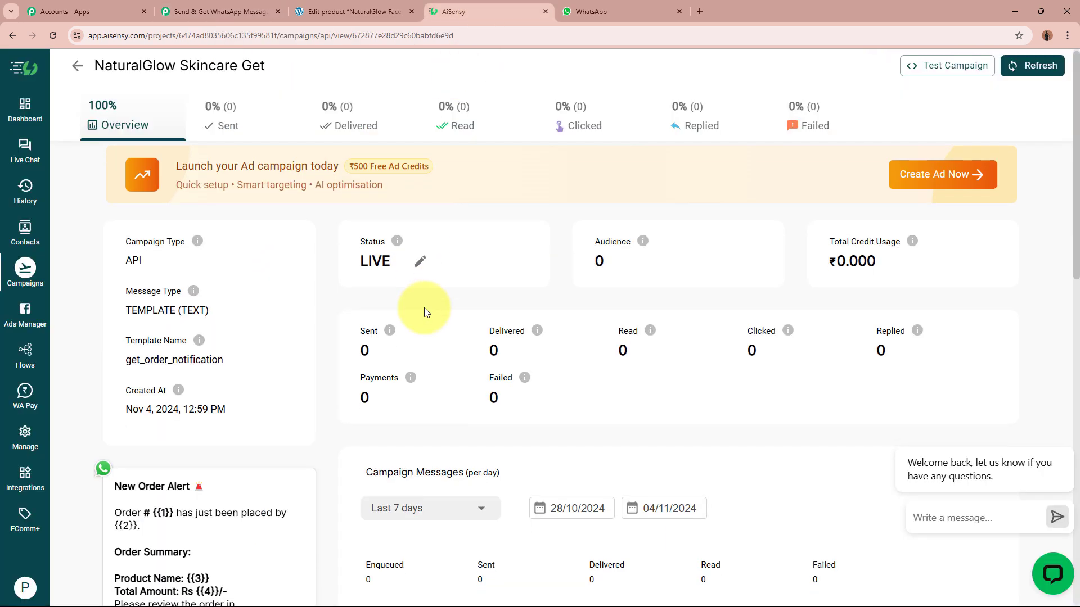
mouse_move(156, 358)
left_mouse_down()
mouse_move(176, 359)
mouse_move(151, 372)
left_mouse_up()
Map the Order Key as the first template parameter, followed by a comma.
left_click_drag(202, 423, 210, 423)
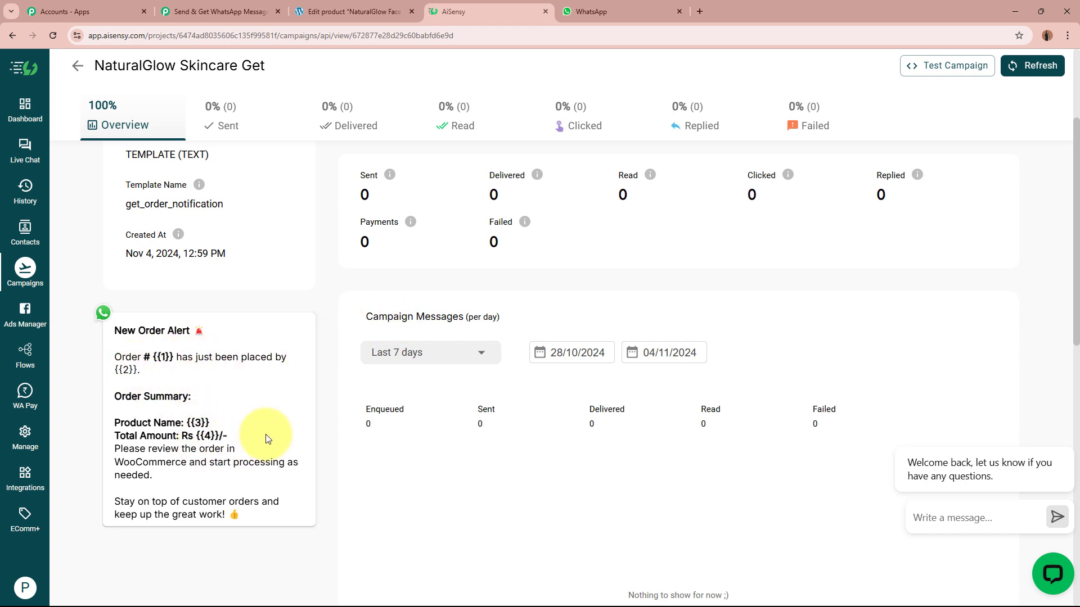
left_click(248, 10)
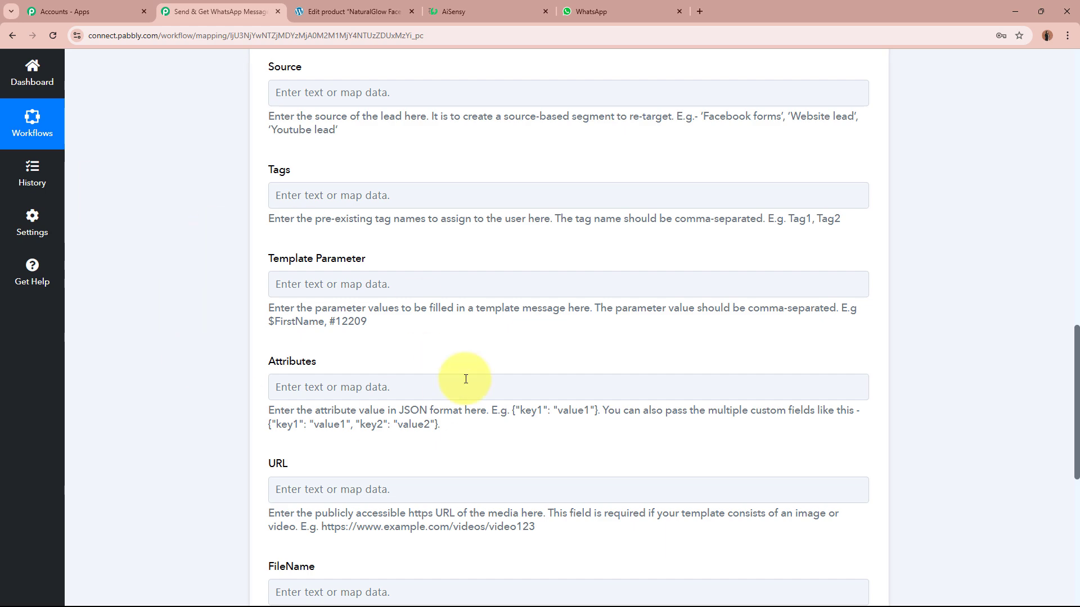
left_click(457, 12)
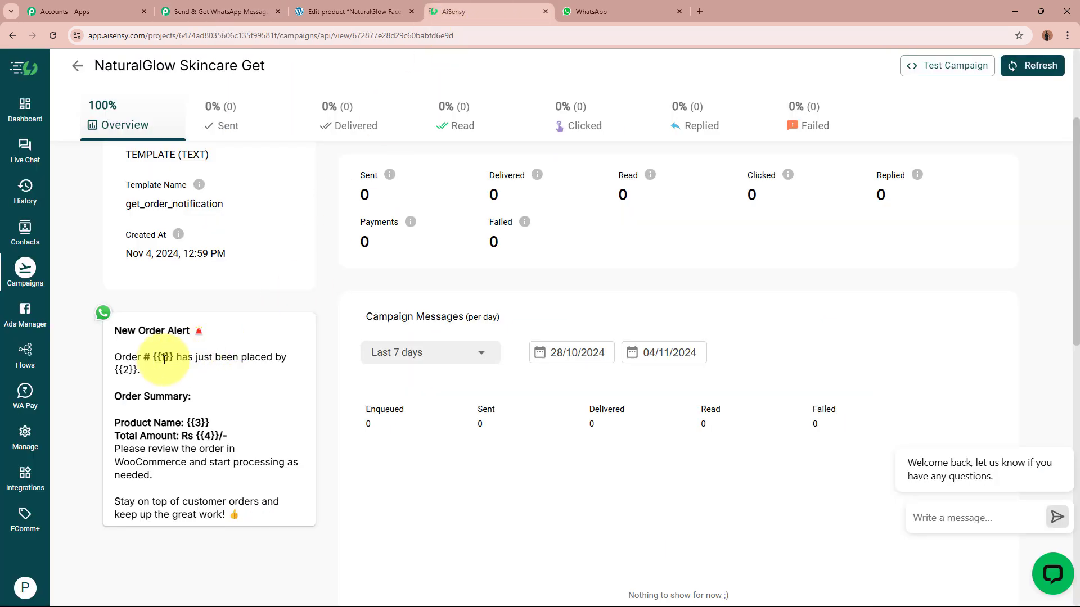
left_click(239, 12)
left_click(324, 278)
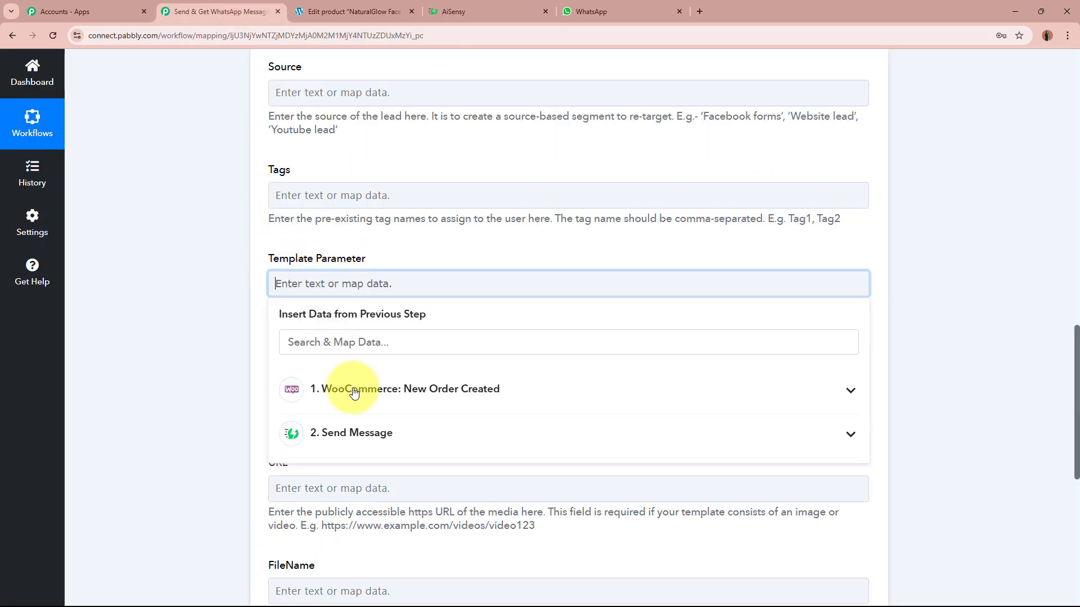
left_click(363, 343)
type("order")
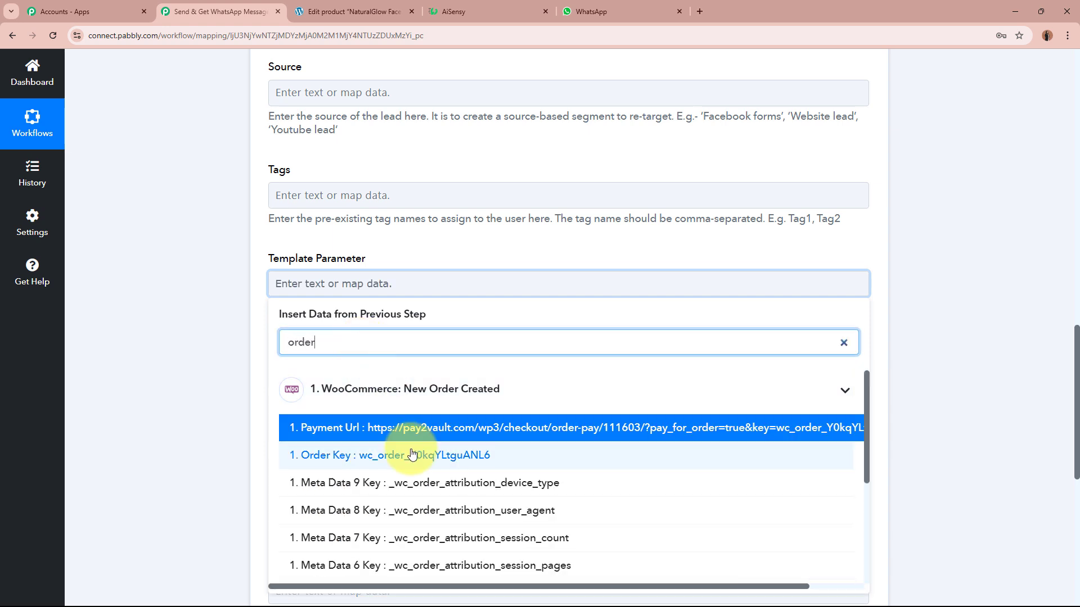
left_click(413, 454)
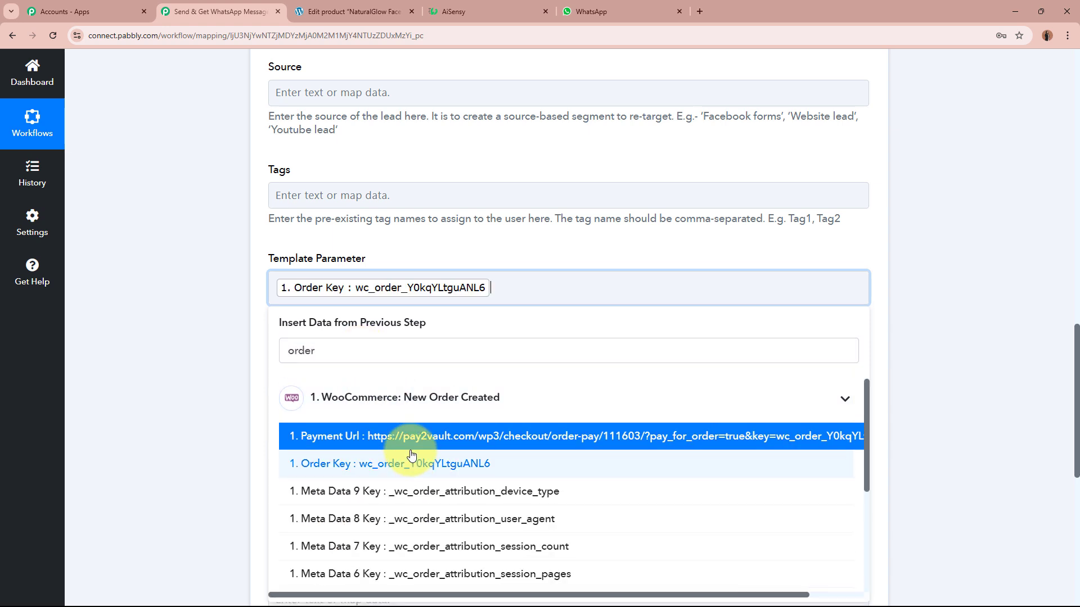
type(",")
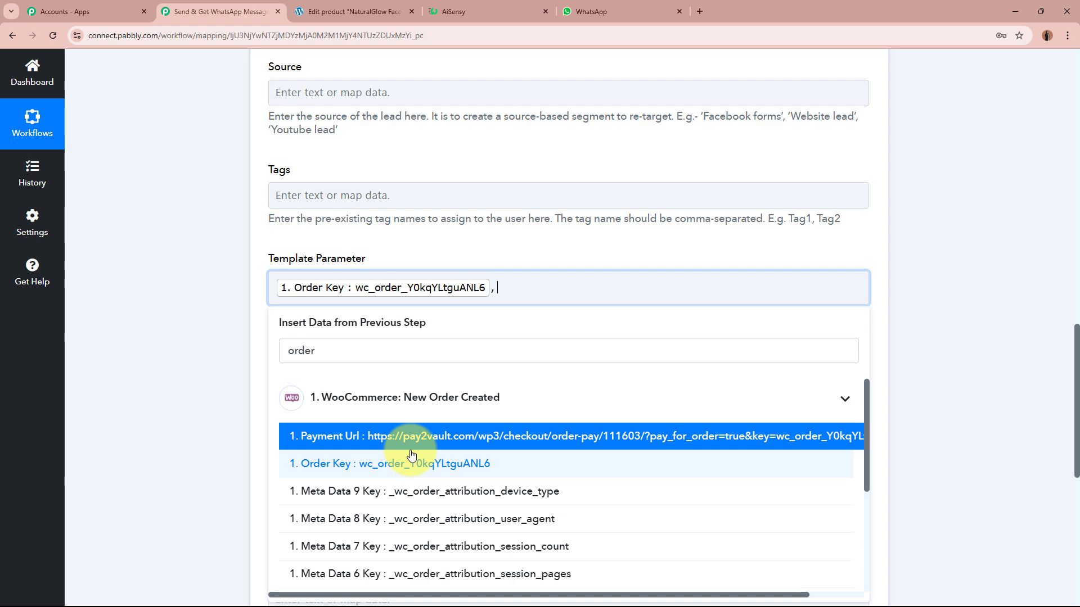
Add Shipping First Name and Shipping Last Name to the template parameters.
left_click(498, 10)
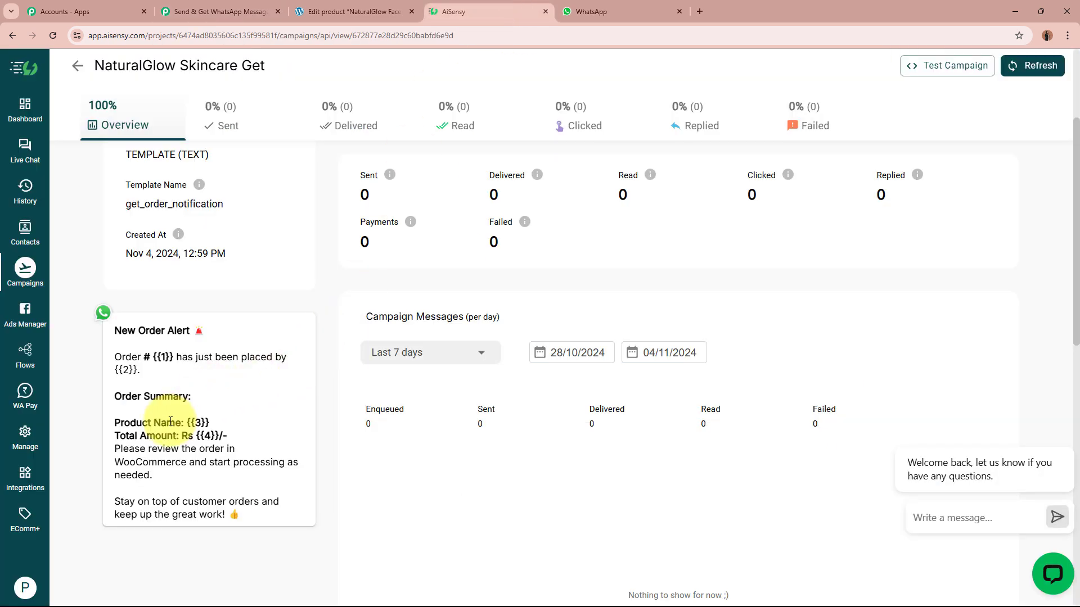
left_click(217, 11)
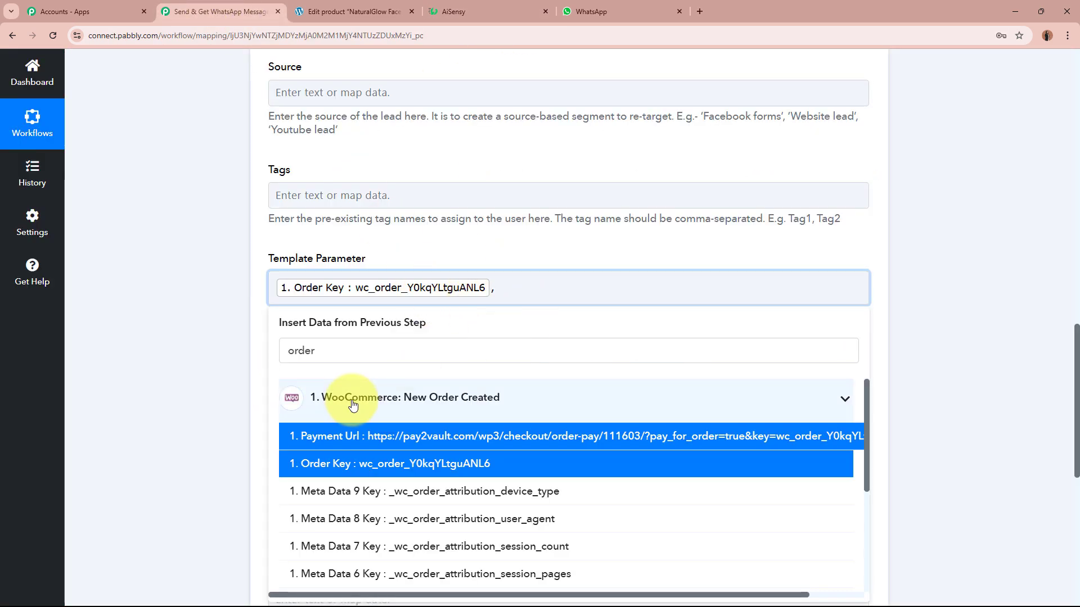
double_click(319, 351)
type("name")
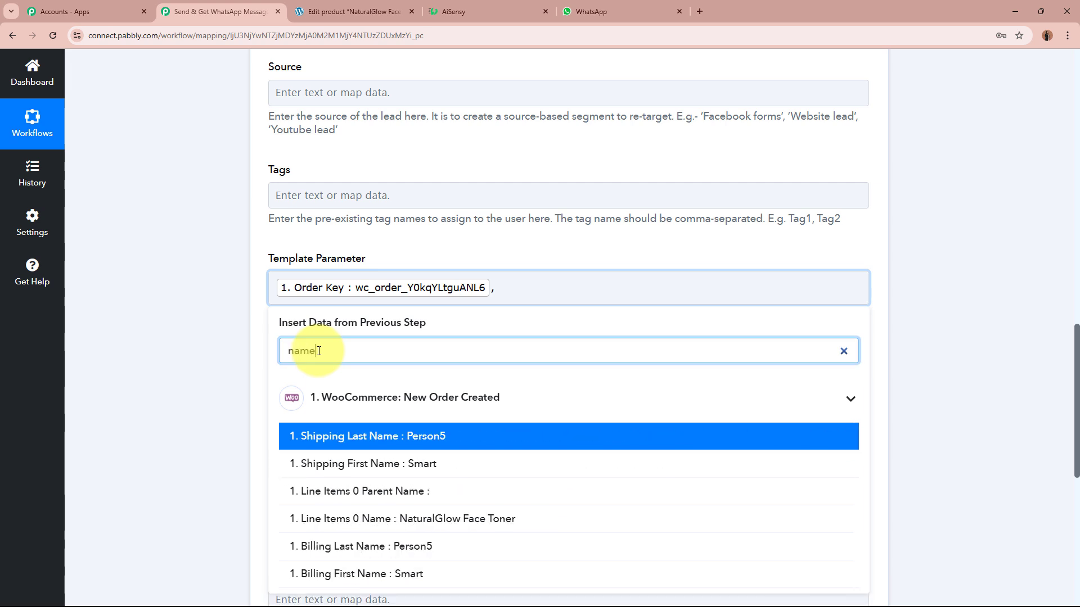
left_click(459, 466)
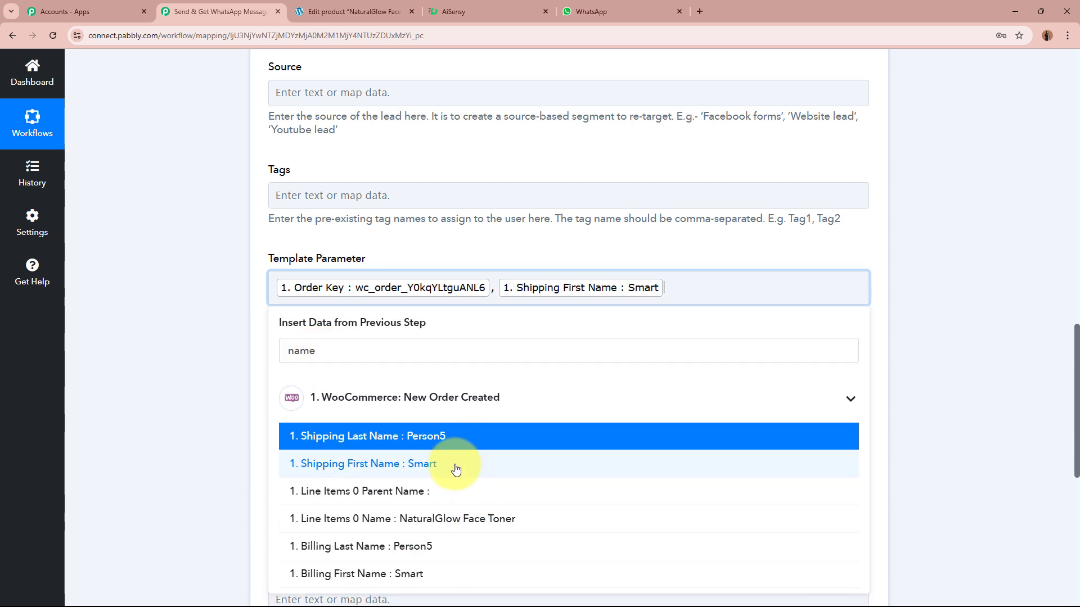
left_click(472, 444)
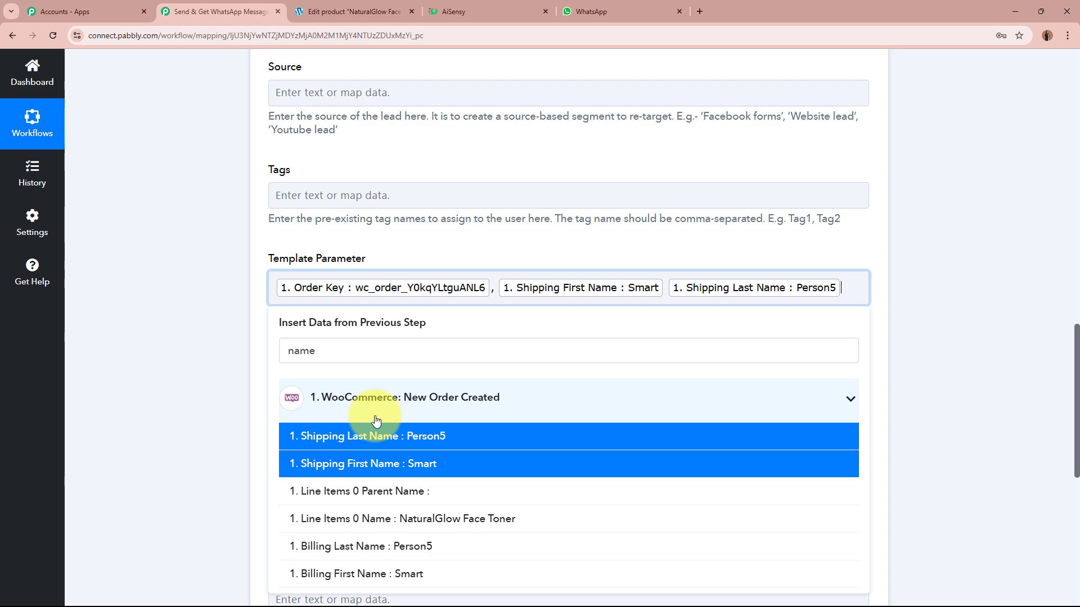
Add the line item product name to the template parameters.
left_click(472, 10)
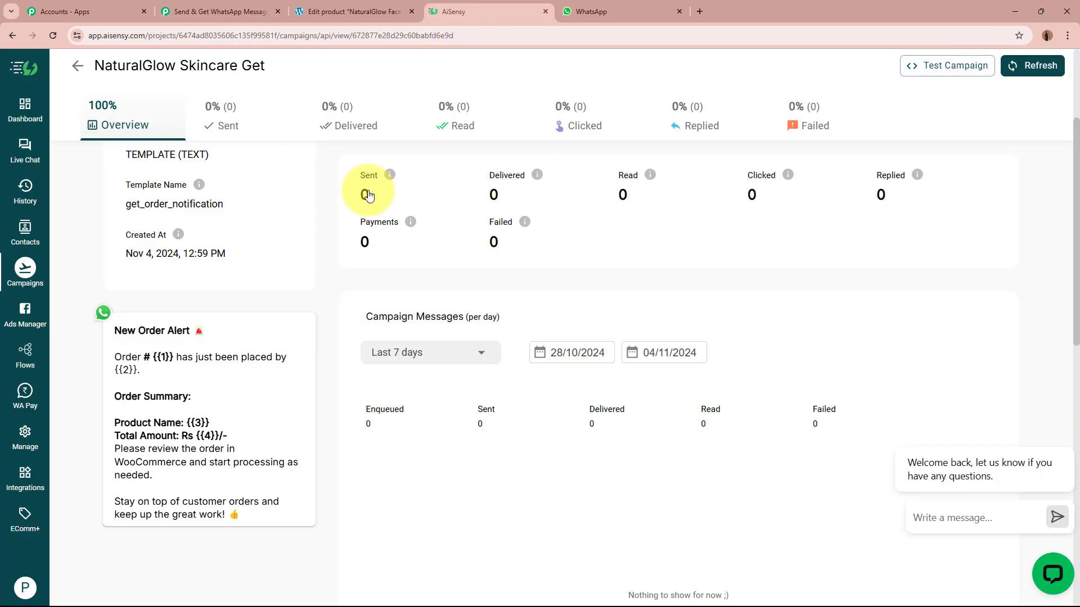
left_click(225, 11)
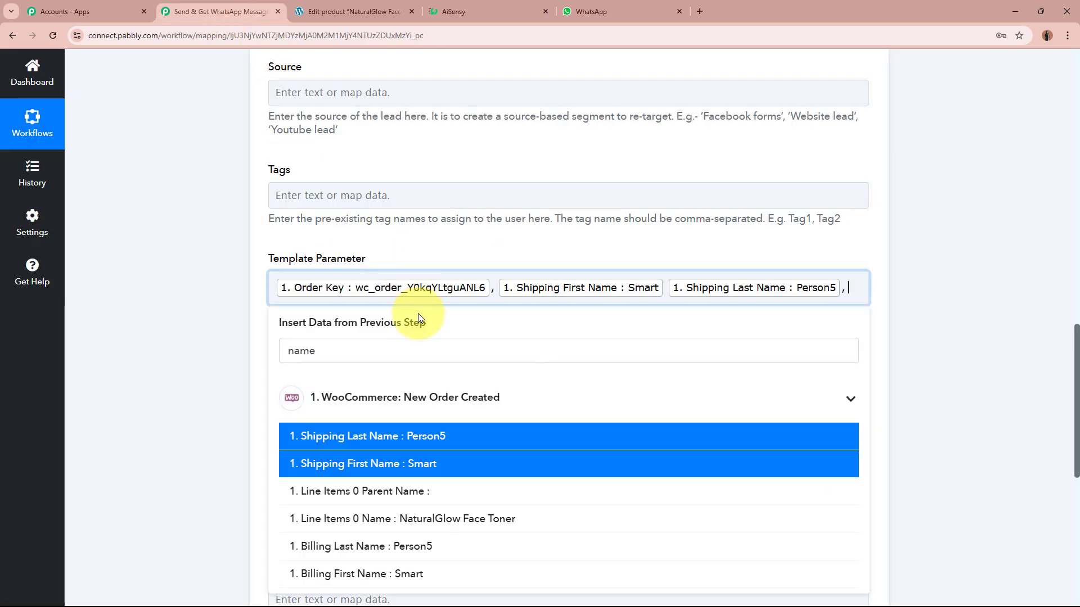
double_click(393, 353)
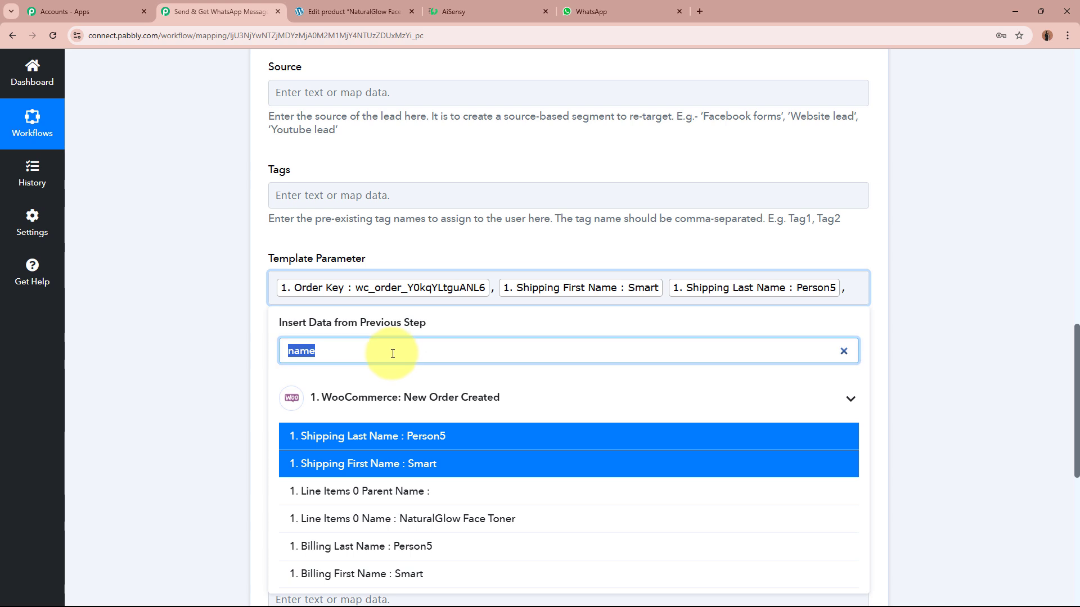
type("nam")
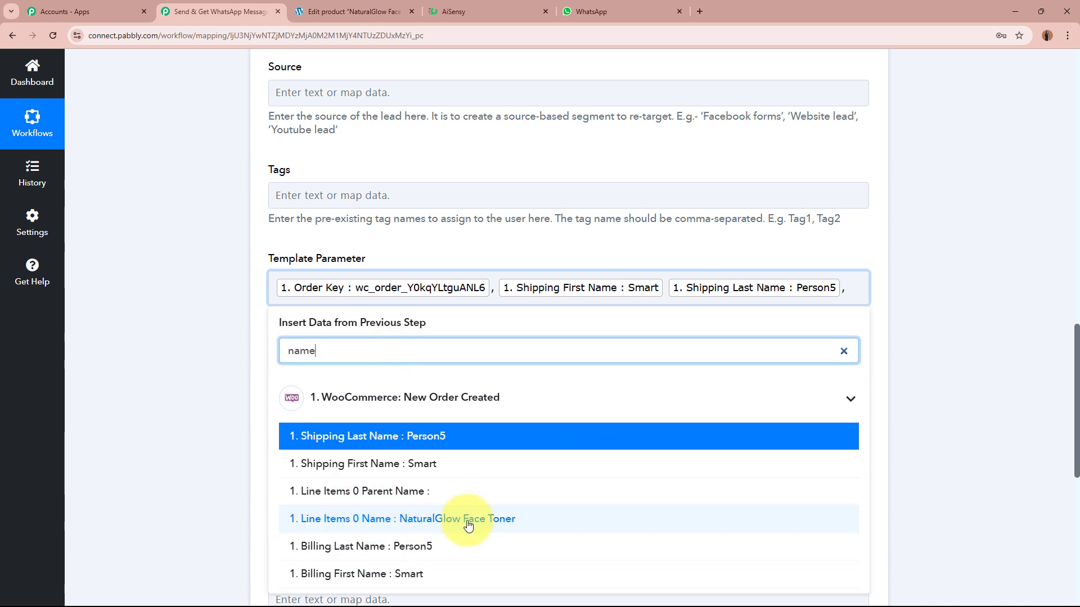
left_click(579, 519)
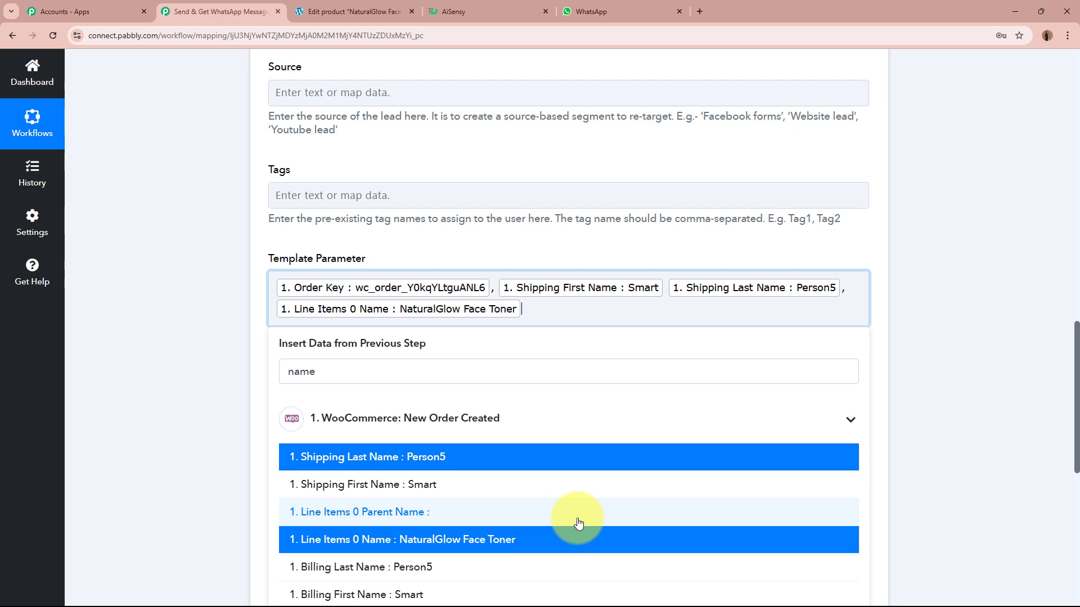
Add the order Total 650.00 as the last template parameter.
left_click(525, 9)
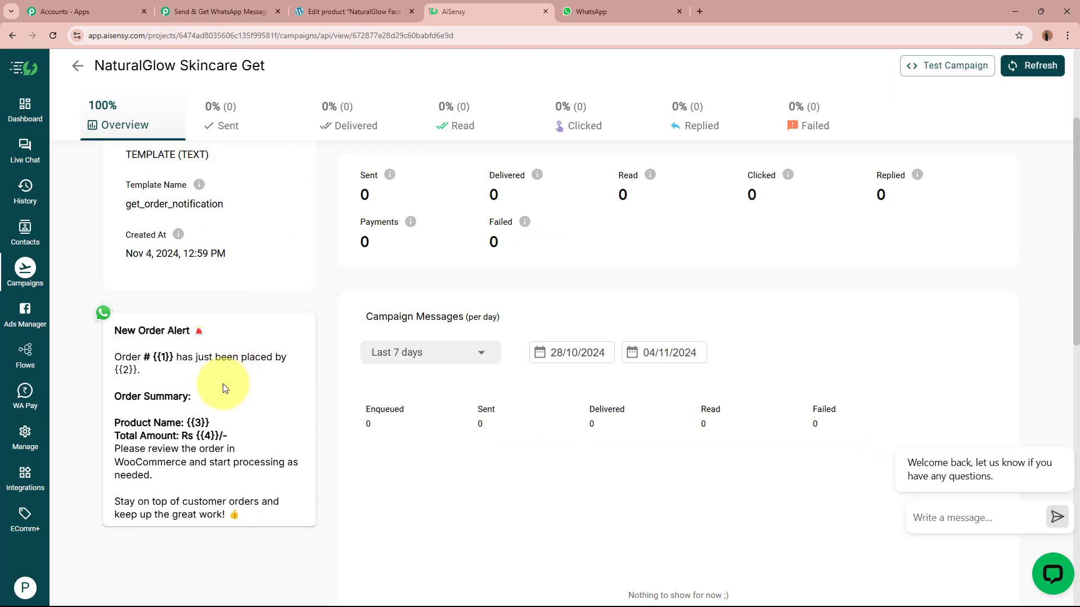
left_click(236, 11)
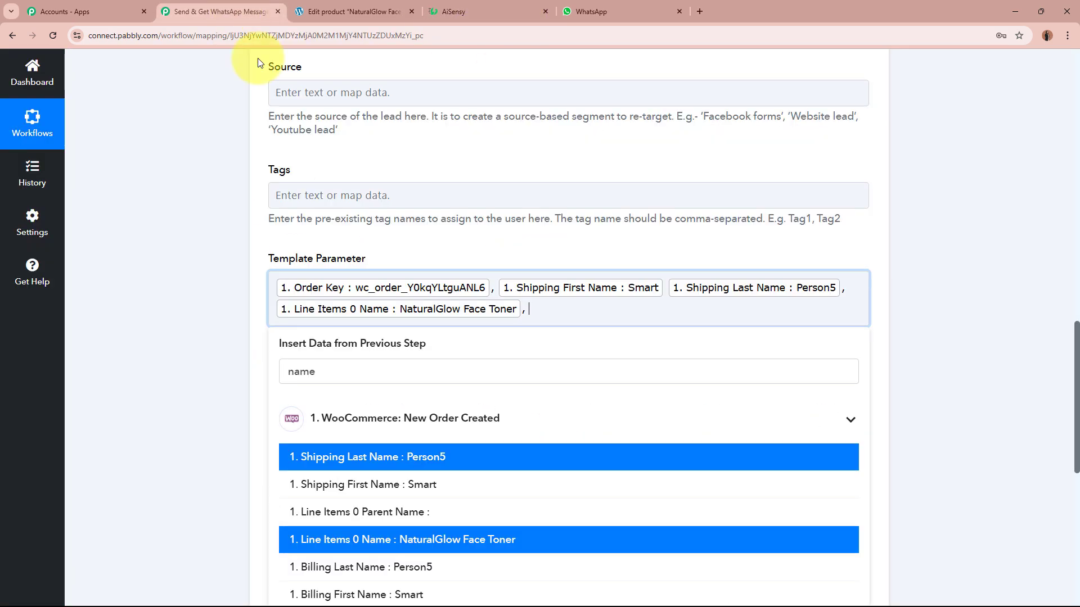
double_click(382, 378)
type("total")
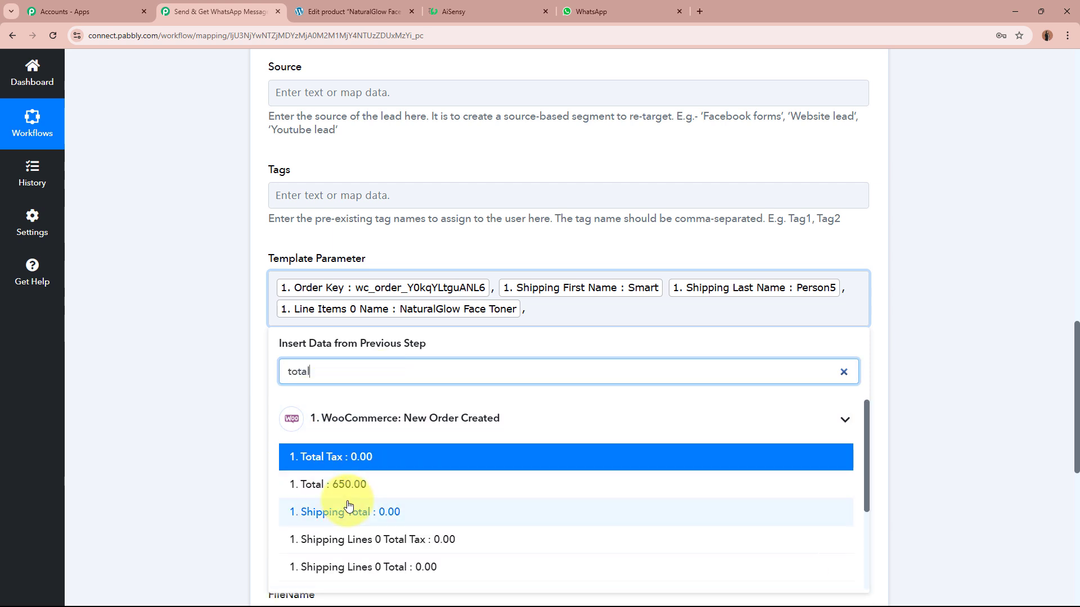
left_click(398, 492)
left_click(154, 332)
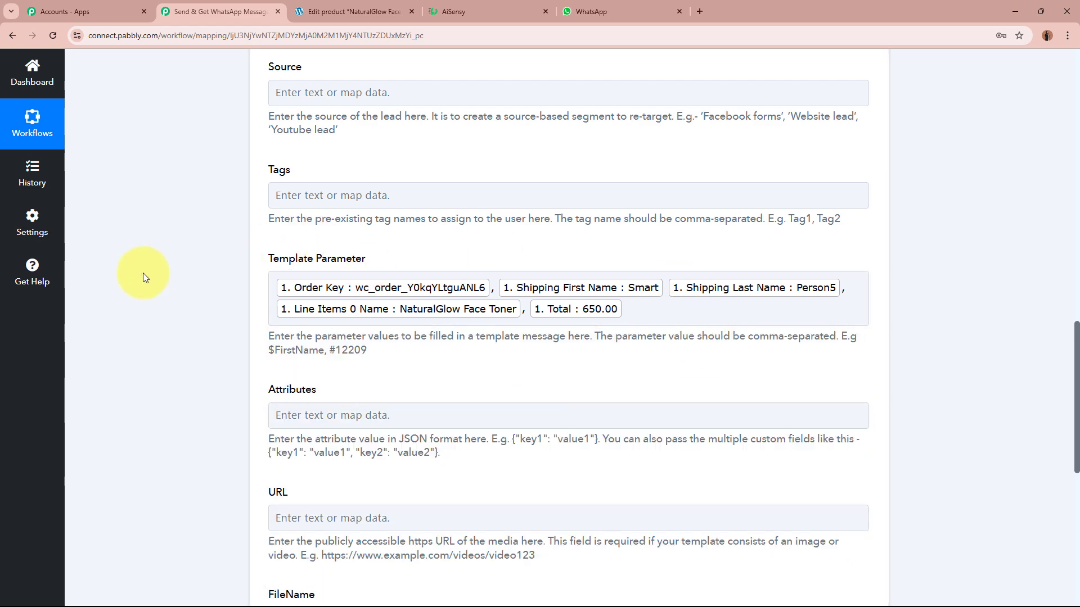
Save and test the step, confirm Success true, then view the WhatsApp New Order Alert.
scroll(143, 272, "down", 3)
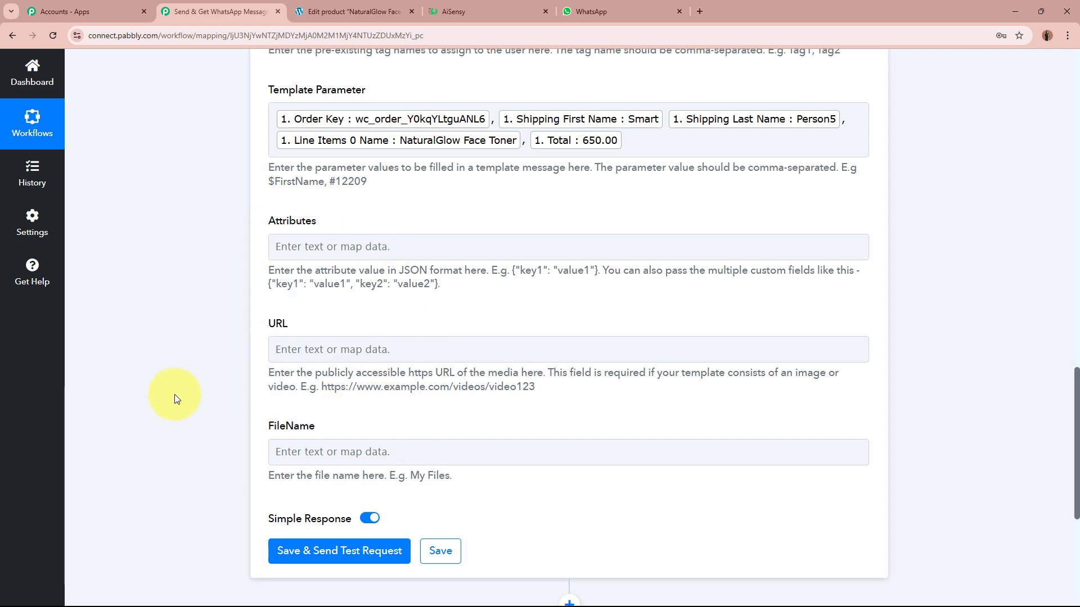
scroll(170, 397, "down", 4)
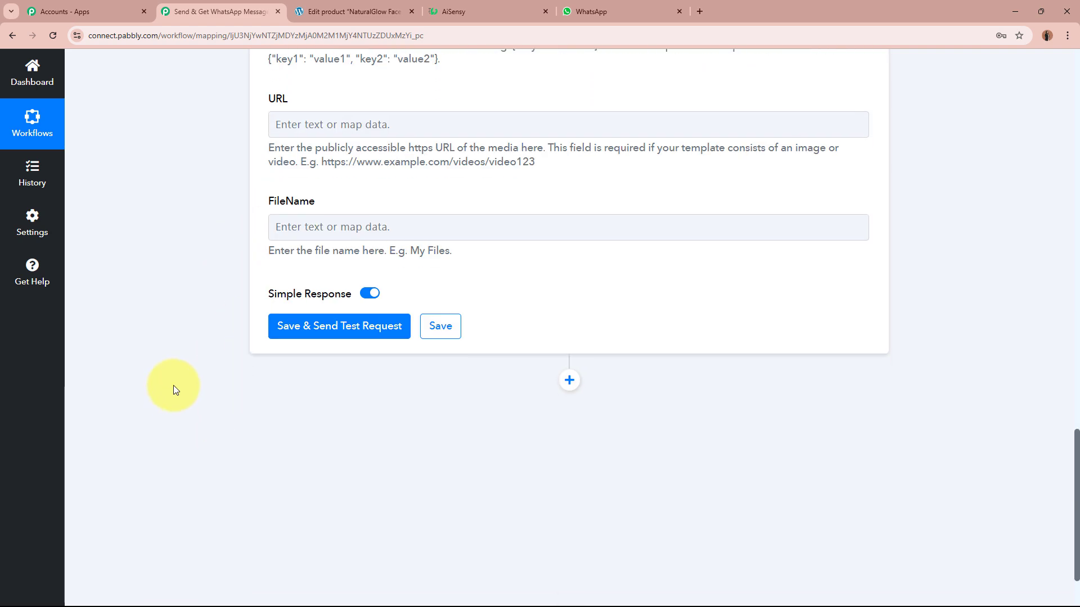
left_click(348, 329)
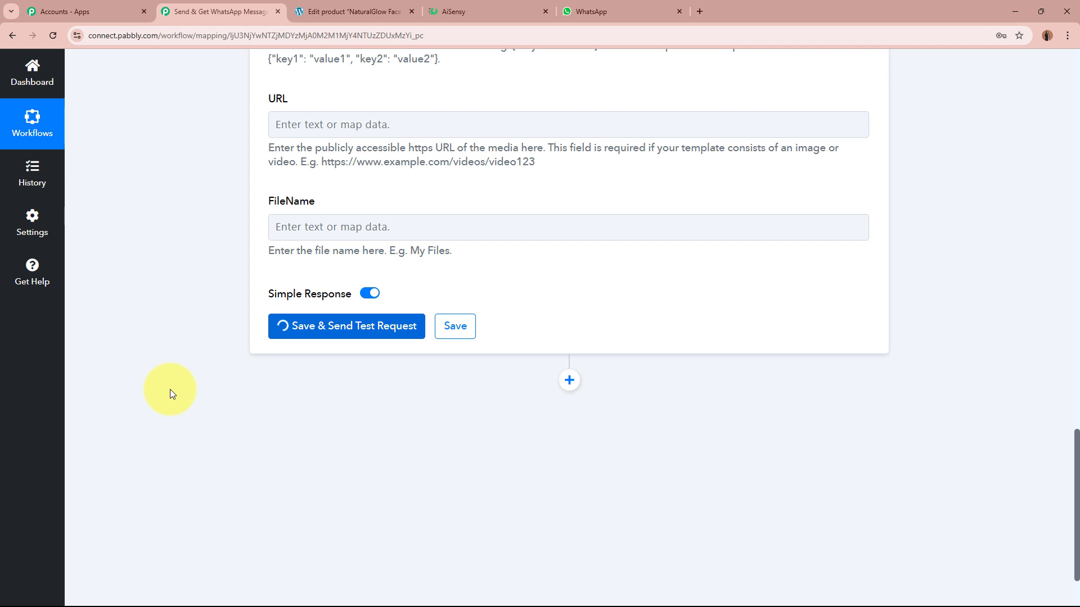
scroll(172, 393, "down", 2)
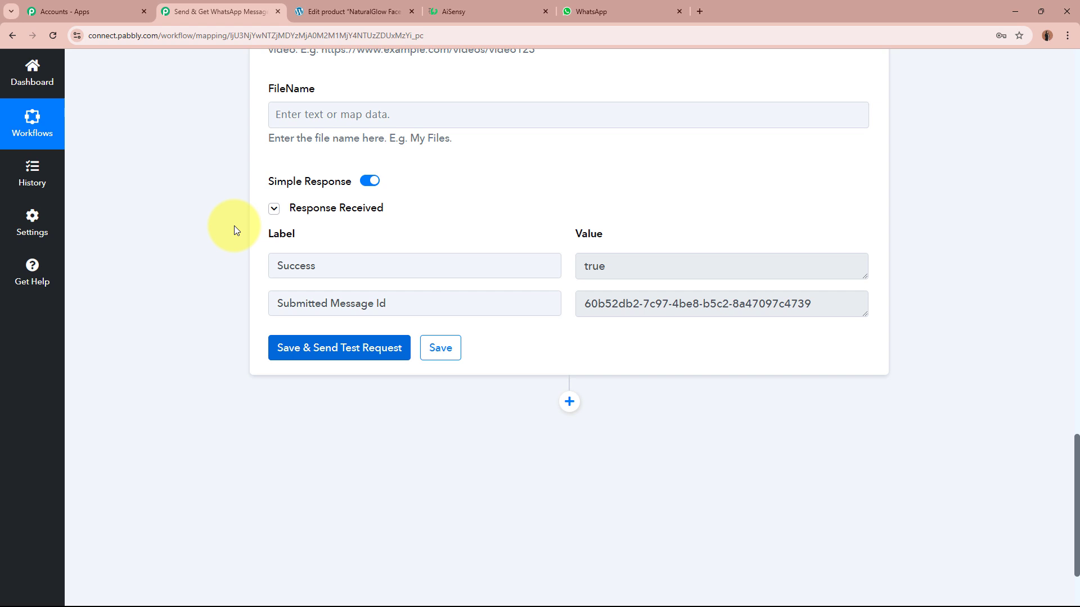
key("ctrl+5")
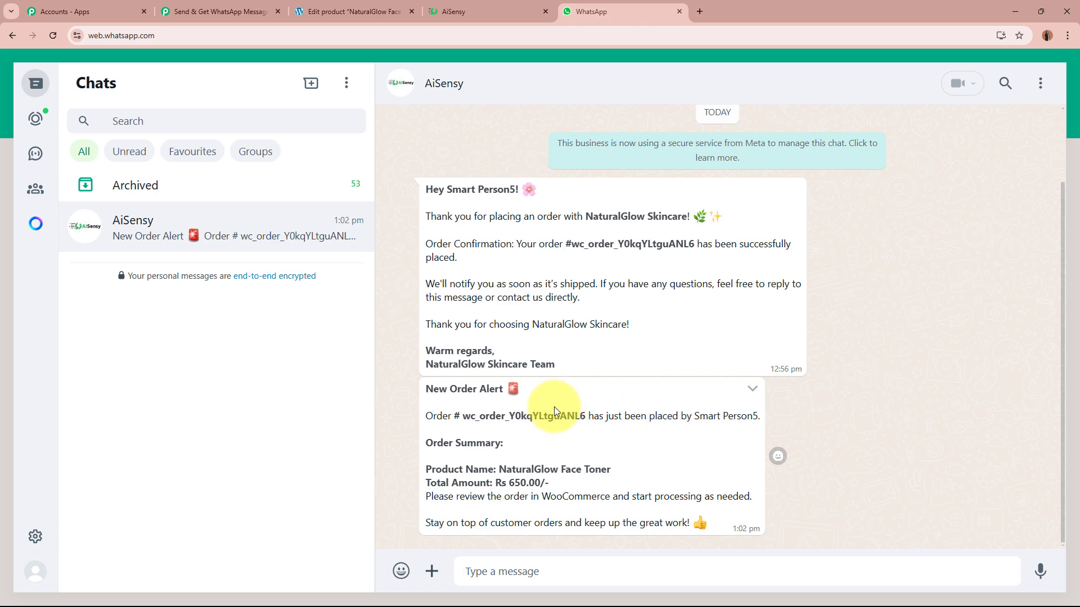
left_click_drag(426, 389, 545, 390)
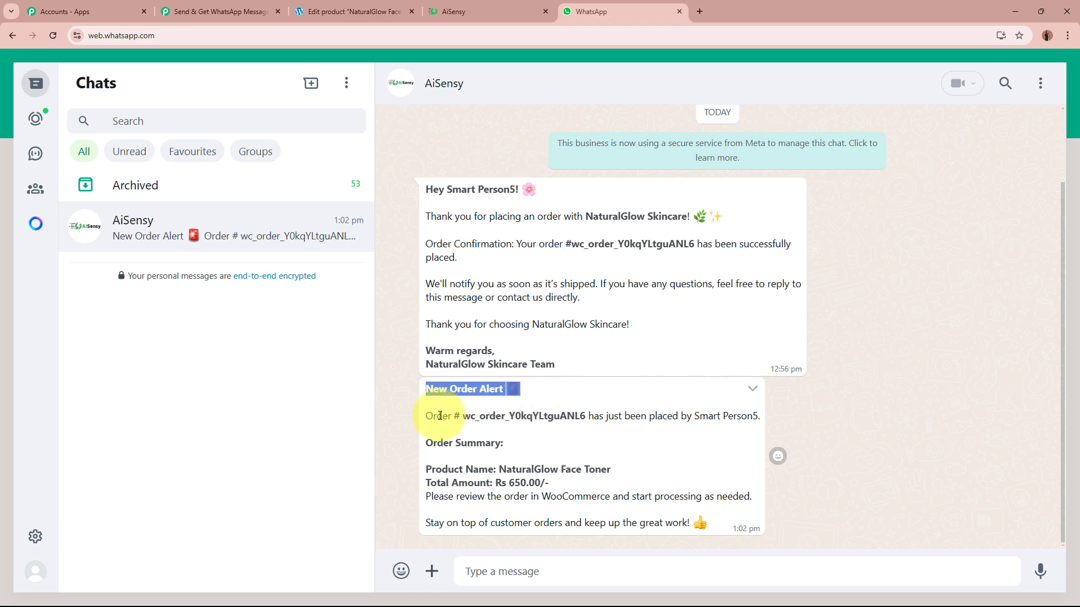
left_click_drag(426, 416, 753, 417)
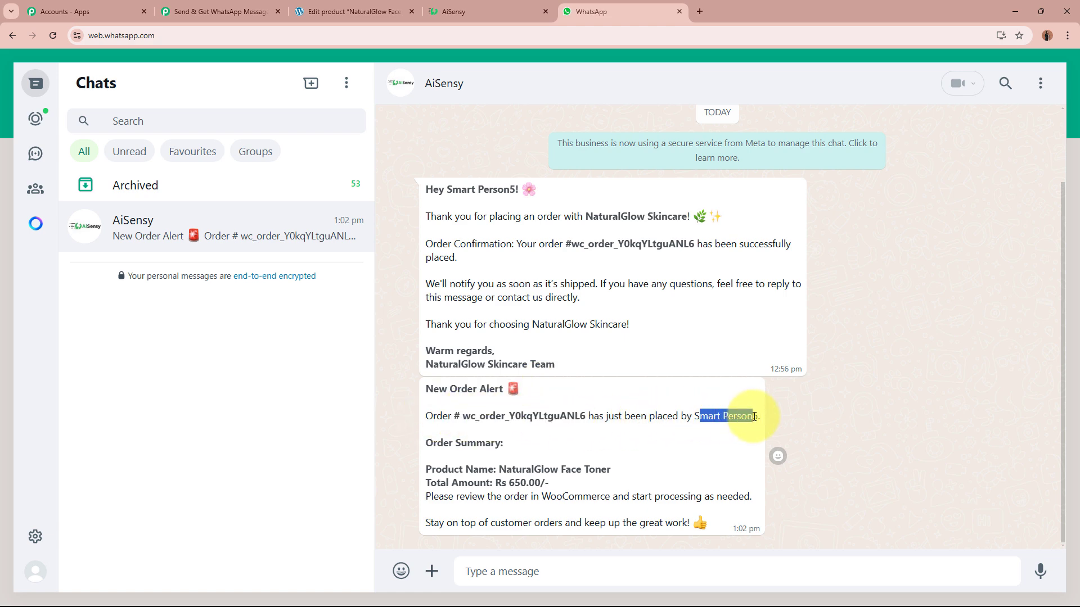
left_click(704, 411)
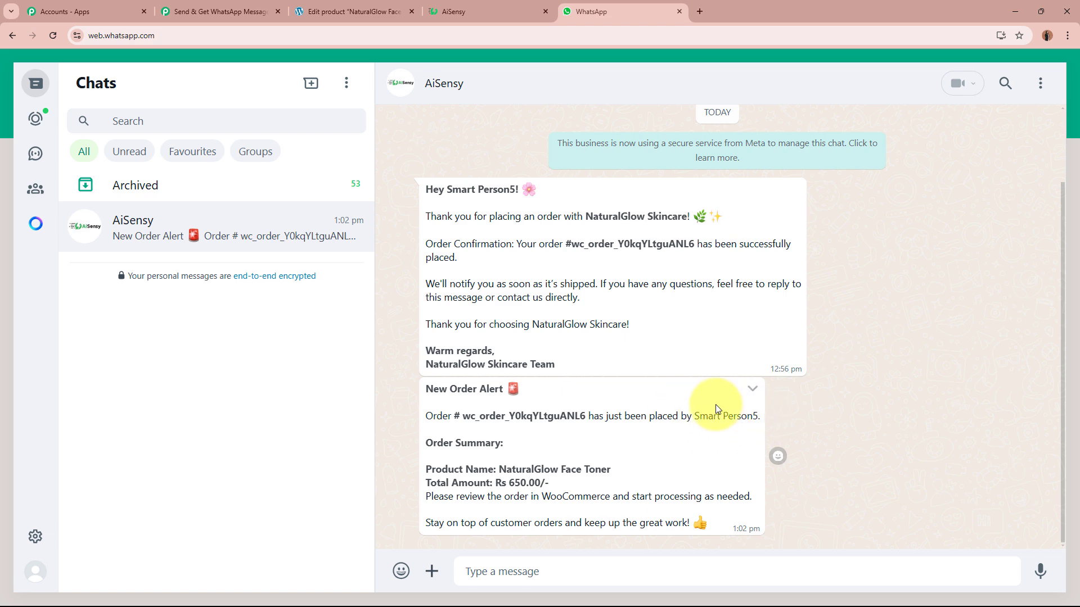
left_click_drag(430, 469, 610, 471)
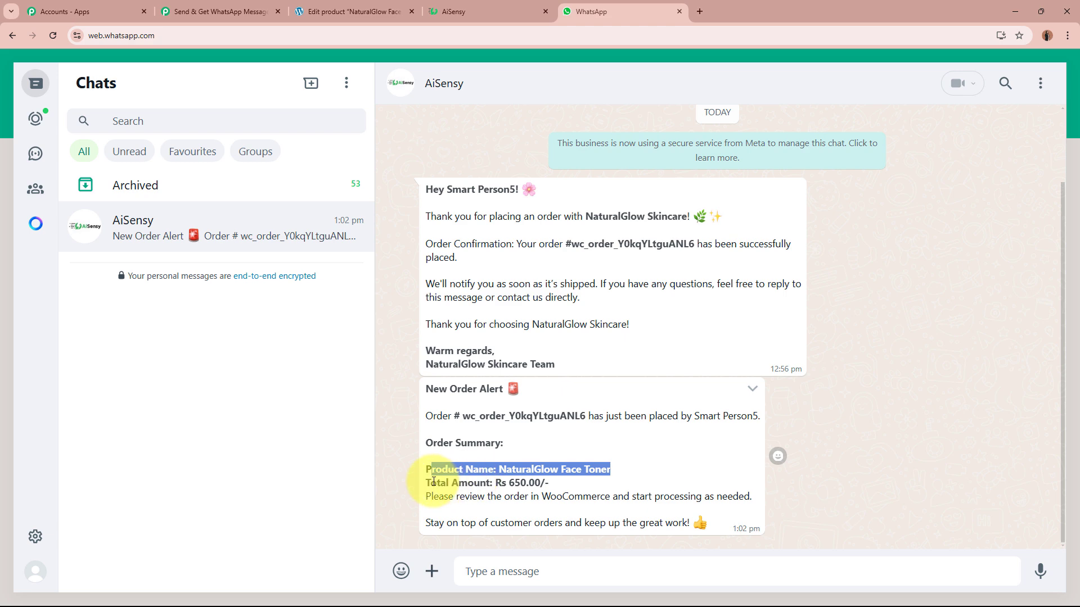
left_click_drag(503, 483, 556, 488)
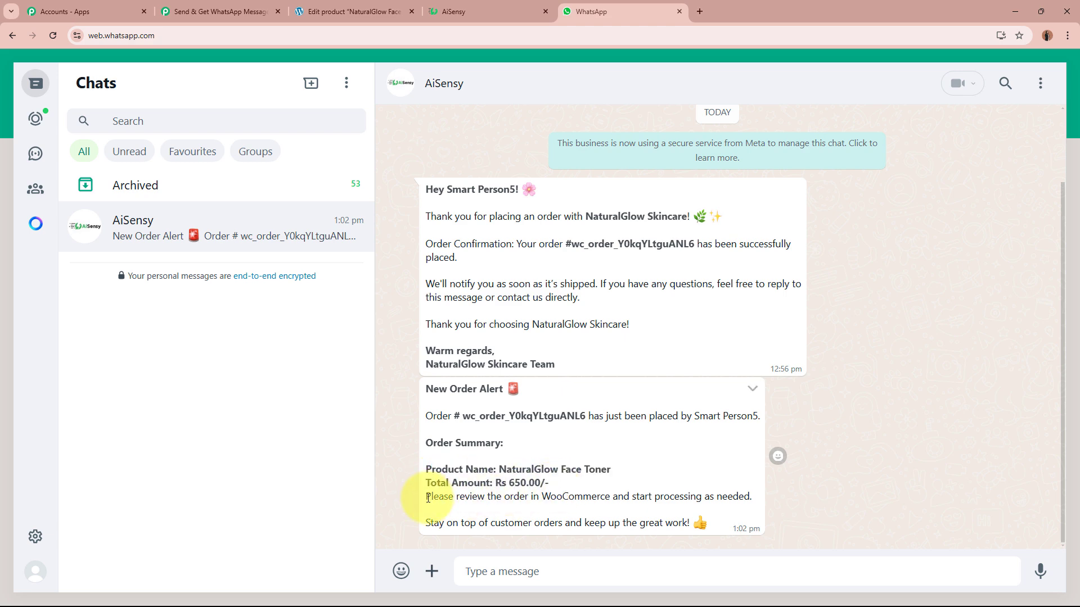
left_click_drag(416, 496, 752, 496)
left_click_drag(430, 523, 747, 525)
left_click(863, 506)
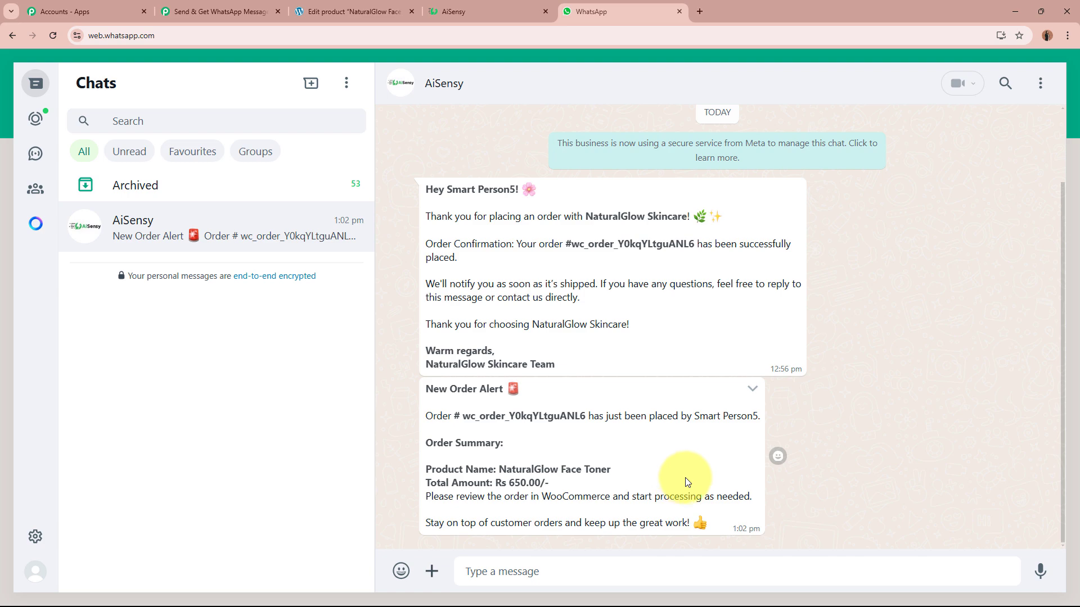
Rename step 3, the AiSensy template message, to 'Get Notification' via its three-dot menu.
left_click(245, 2)
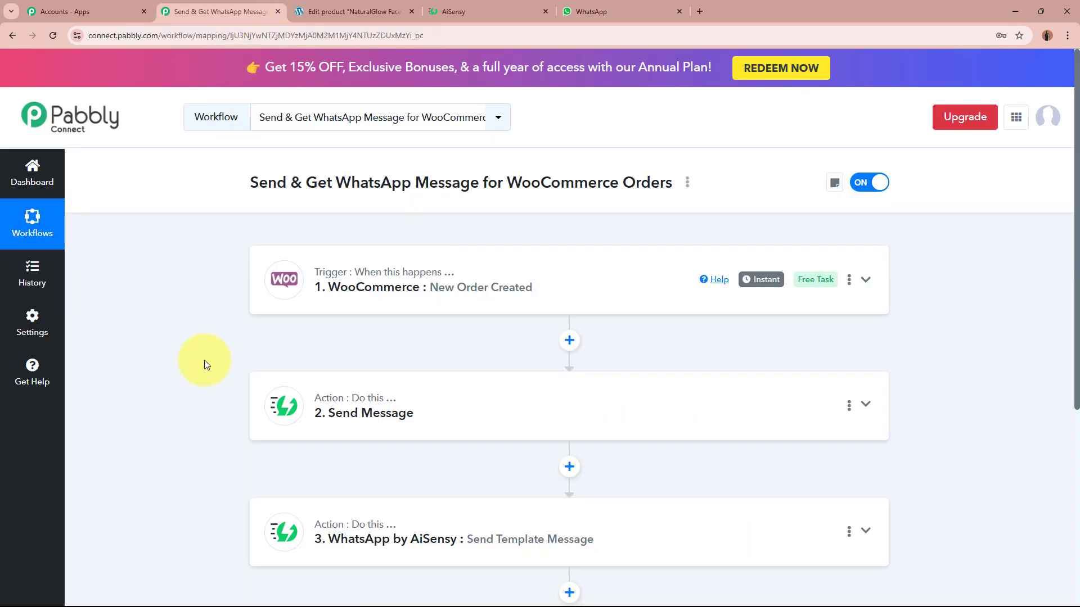
scroll(194, 379, "down", 3)
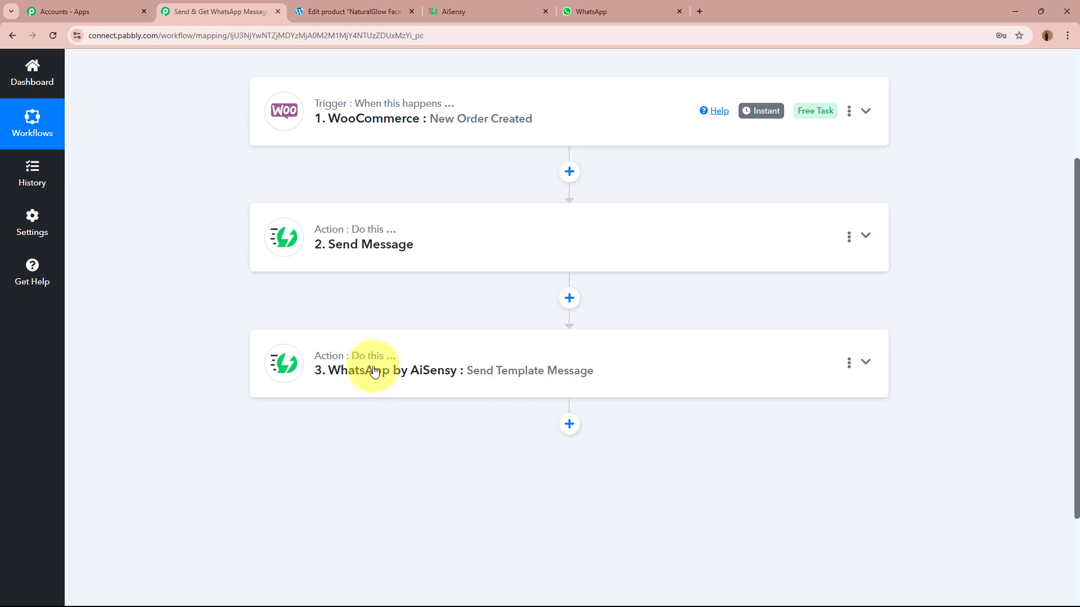
left_click(849, 362)
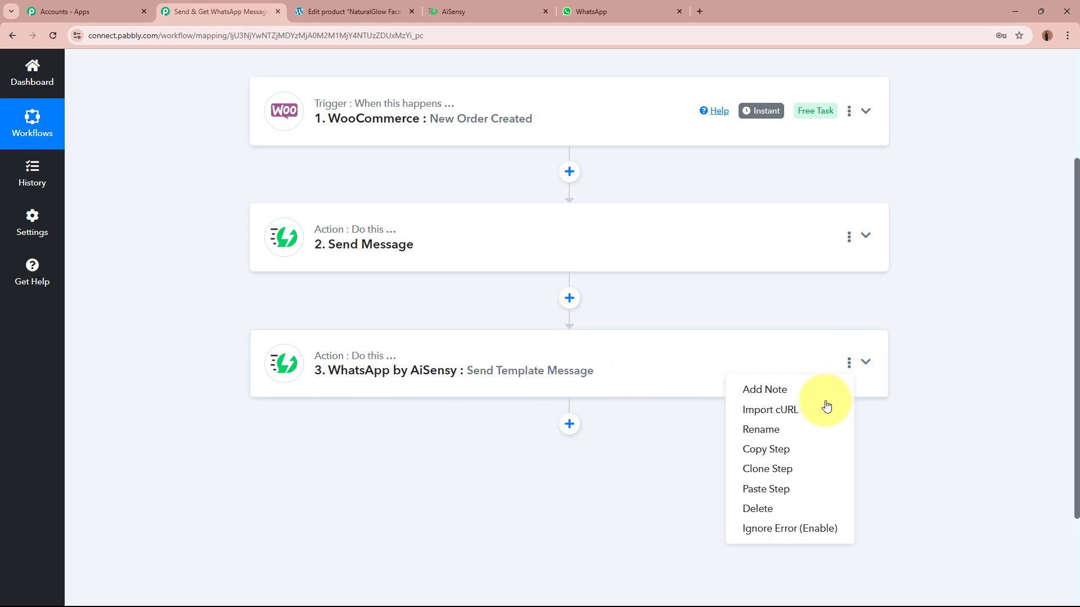
left_click(803, 430)
triple_click(538, 326)
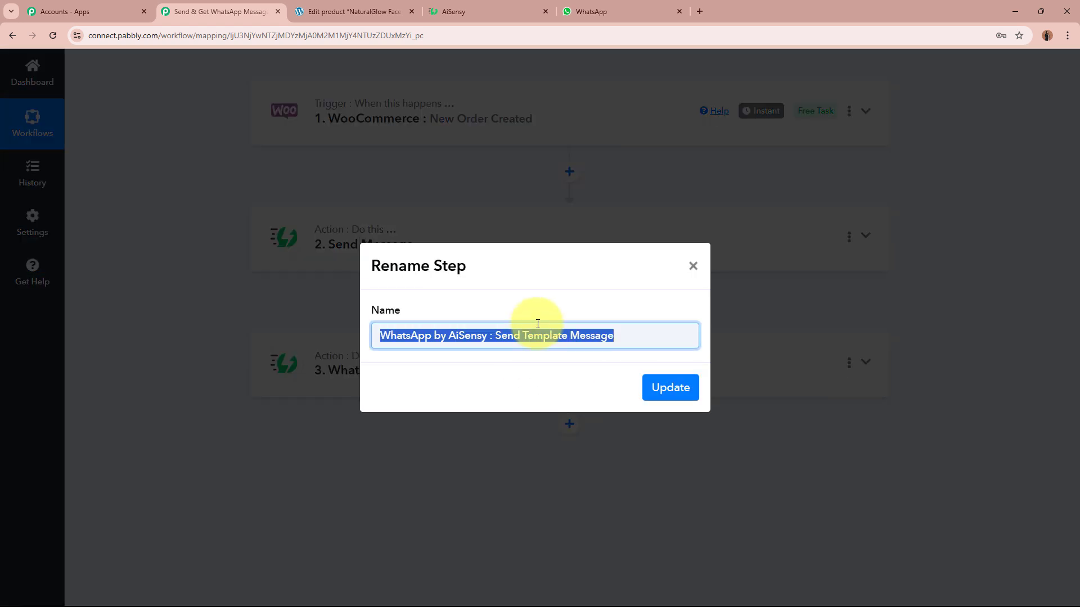
type("Get Notification")
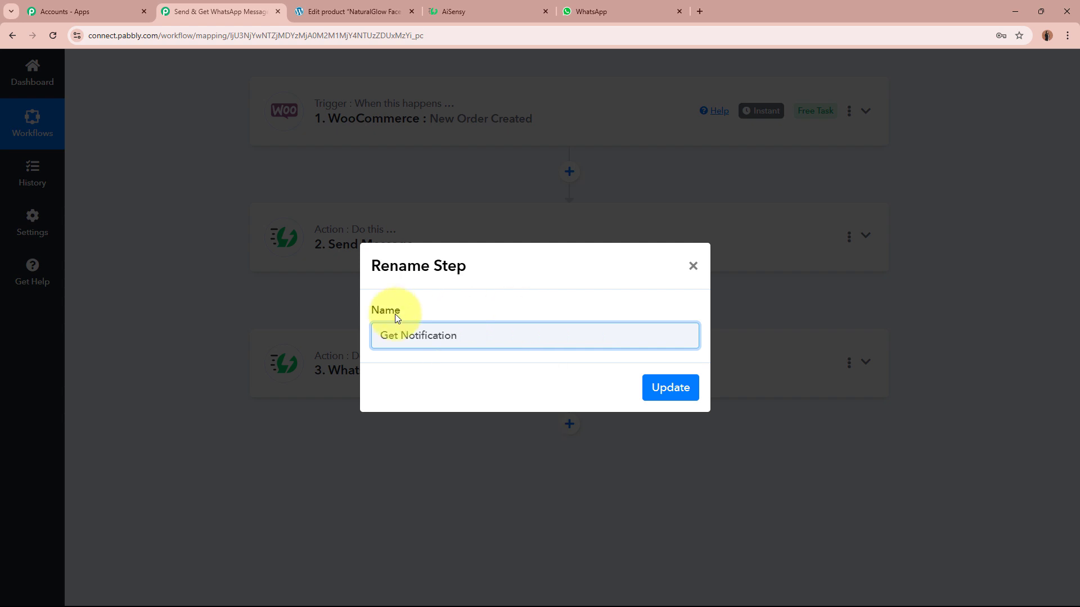
left_click(688, 397)
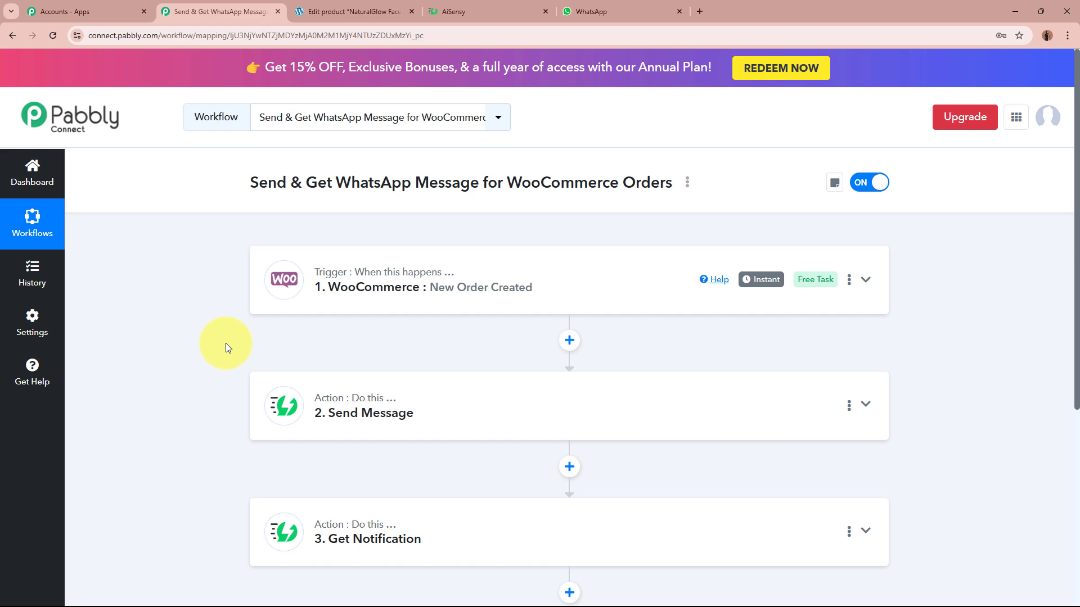
Scroll through the NaturalGlow Face Toner product description in WordPress, then return to WhatsApp.
left_click(352, 12)
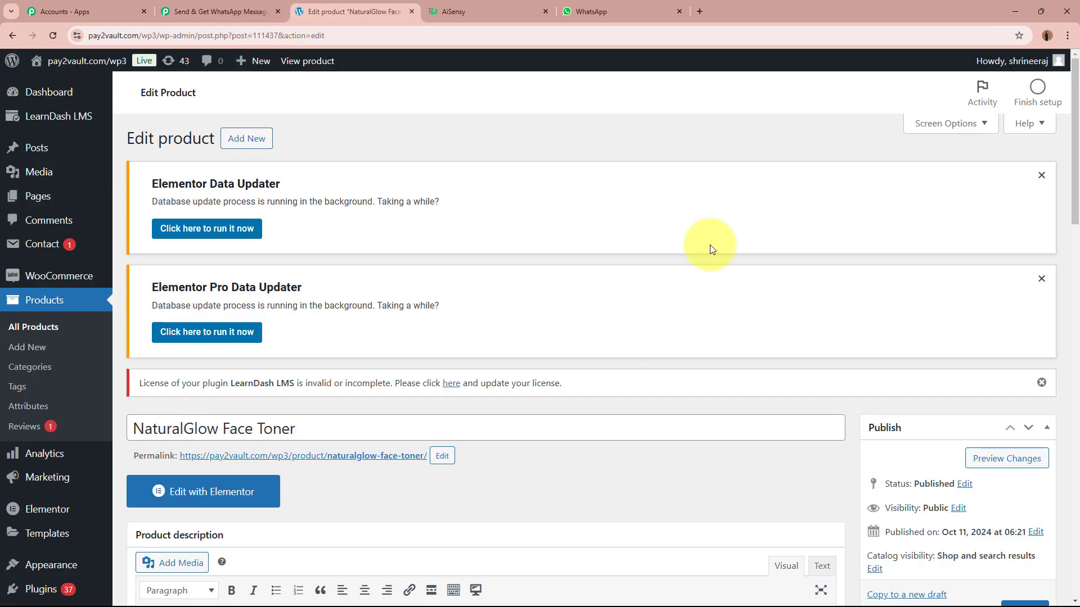
scroll(518, 299, "down", 4)
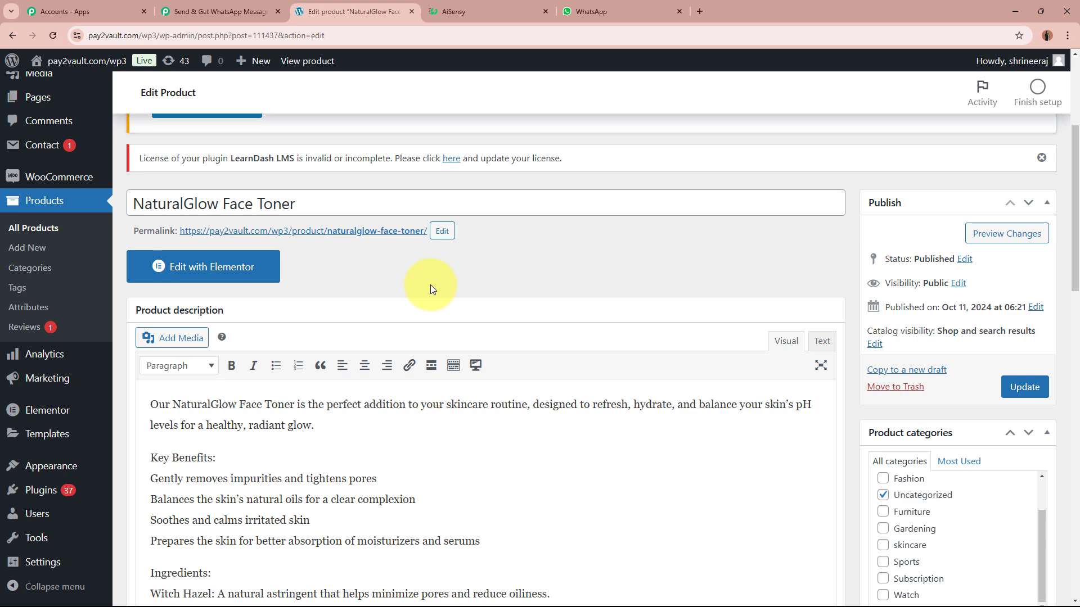
left_click(630, 12)
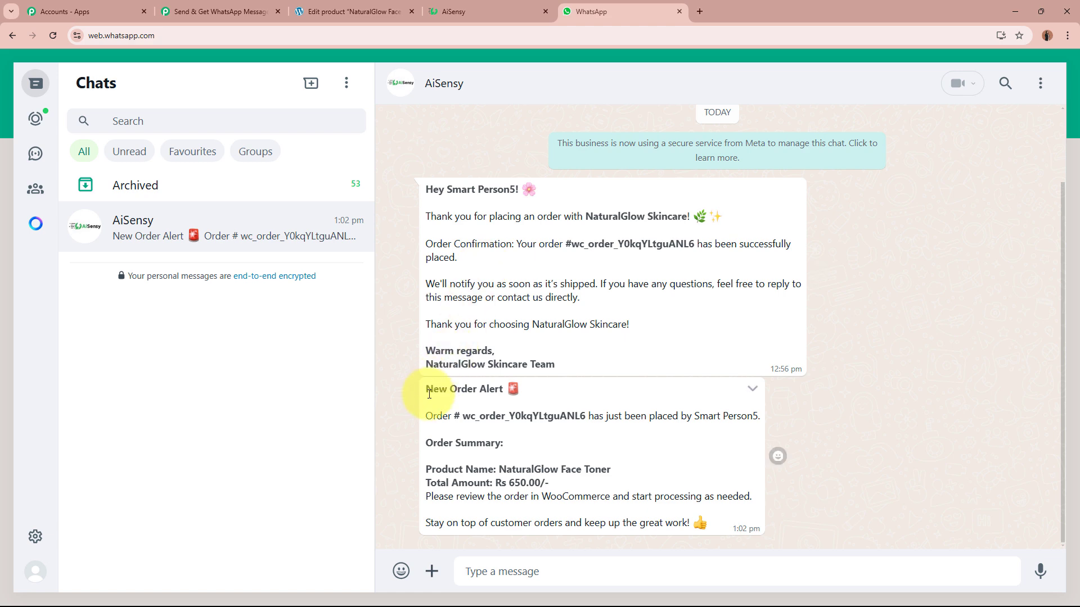
Highlight the WhatsApp New Order Alert message, then return to the three-step Pabbly workflow.
left_click_drag(426, 389, 709, 533)
left_click(720, 516)
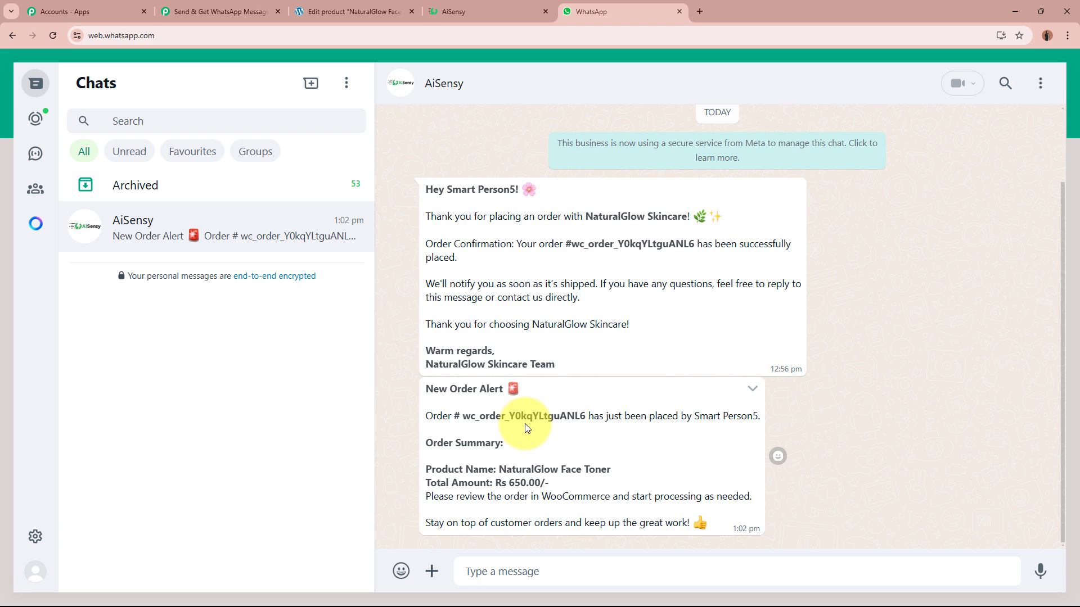
left_click(220, 11)
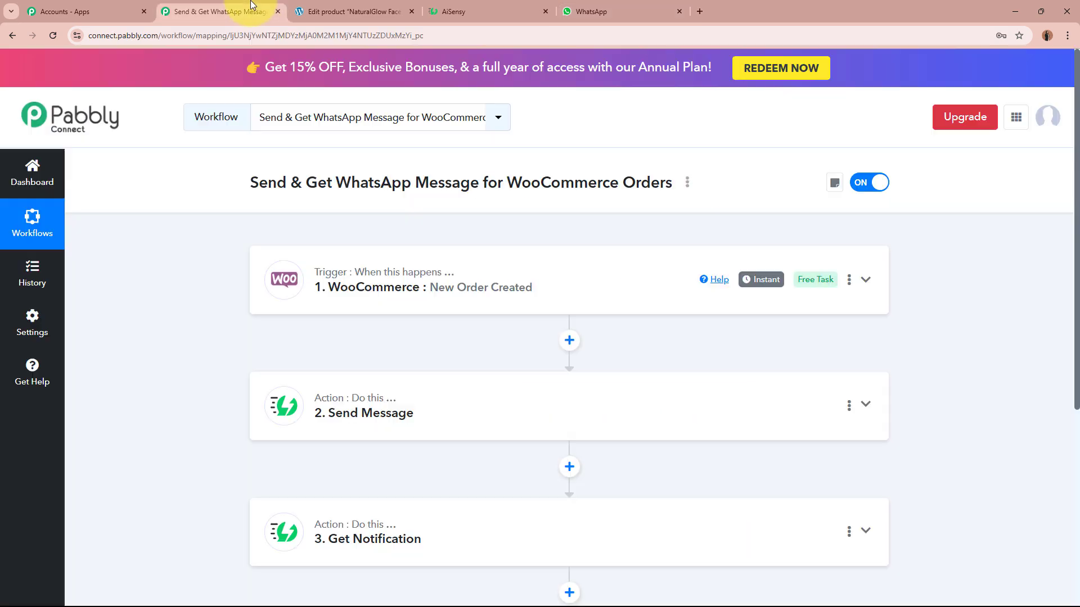